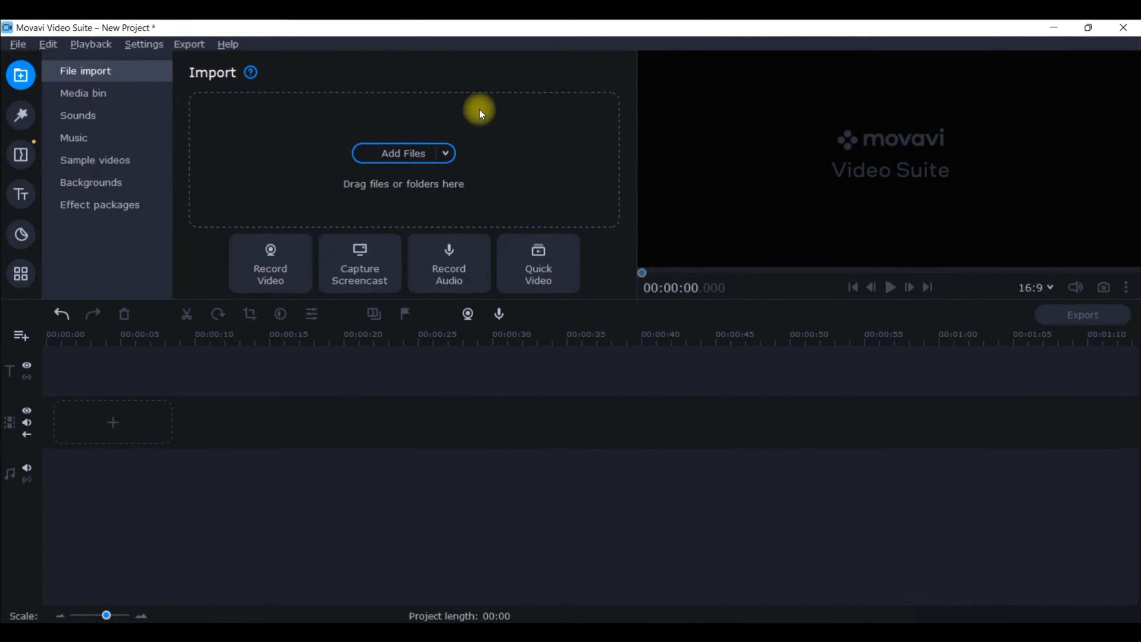
Import Mexico - 22196.mp4, Zoom - 124256.mp4 and Boy - 119698.mp4 from the Downloads folder into the project
{"action": "left_click", "coordinate": [409, 154]}
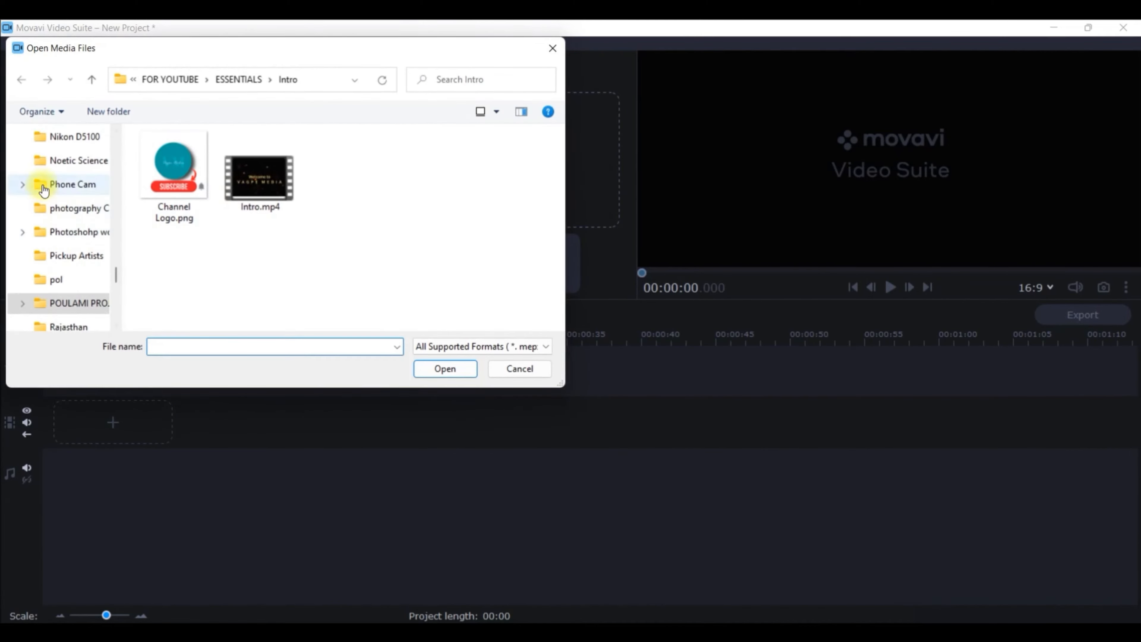
{"action": "scroll", "coordinate": [112, 211], "scroll_direction": "up", "scroll_amount": 5}
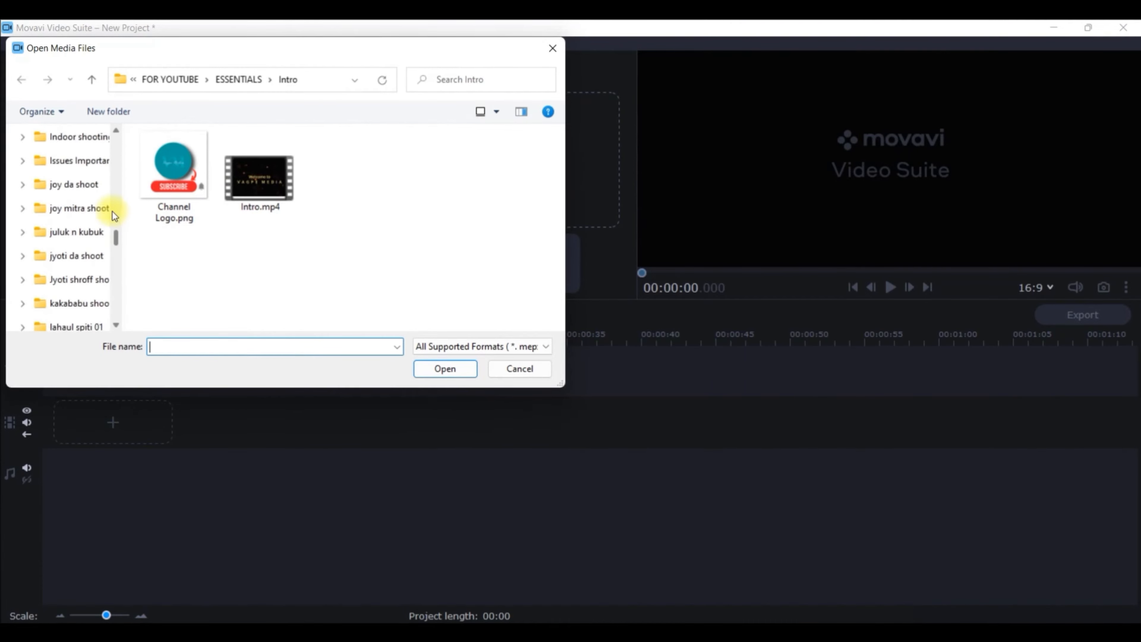
{"action": "scroll", "coordinate": [112, 212], "scroll_direction": "up", "scroll_amount": 10}
{"action": "left_click", "coordinate": [87, 197]}
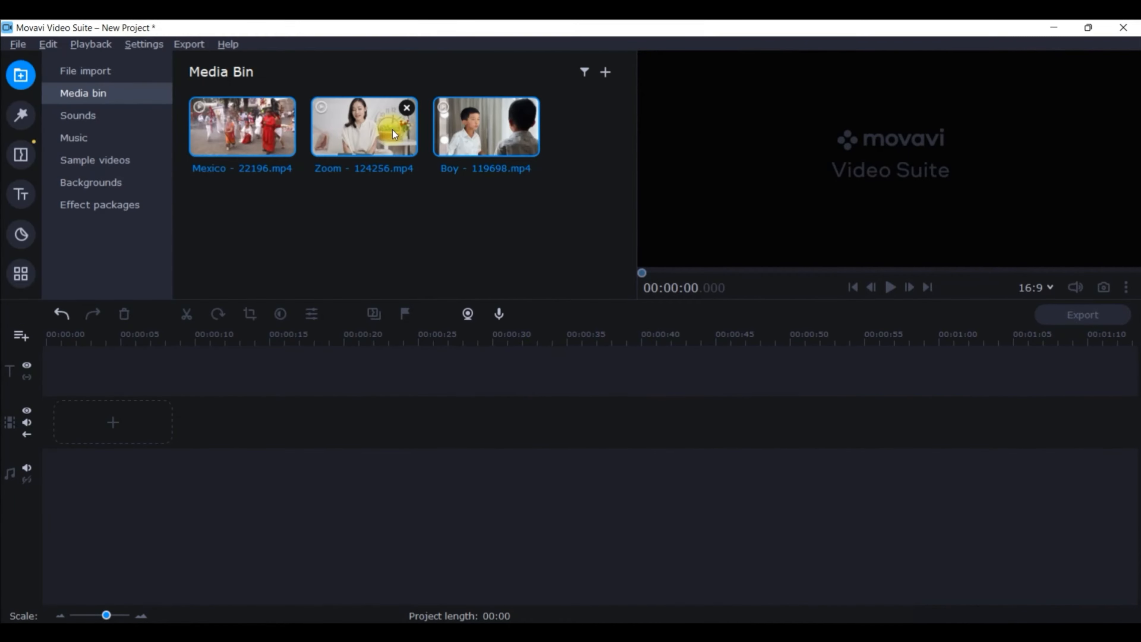
Place Zoom - 124256.mp4 from the media bin at the start of the video track
{"action": "left_click", "coordinate": [100, 95]}
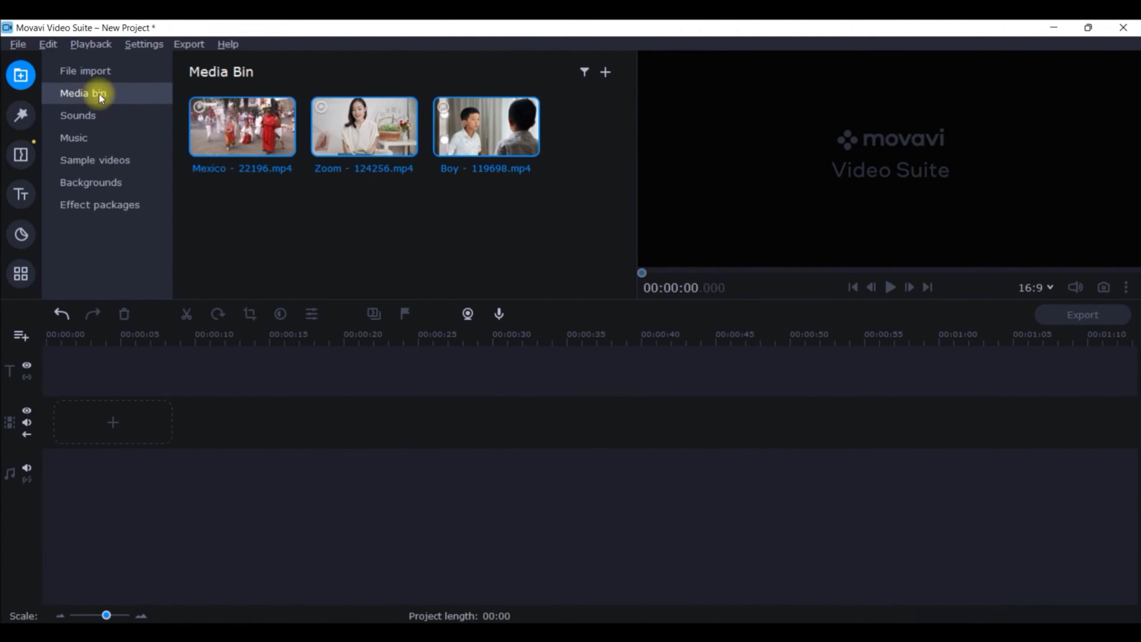
{"action": "left_click", "coordinate": [497, 150]}
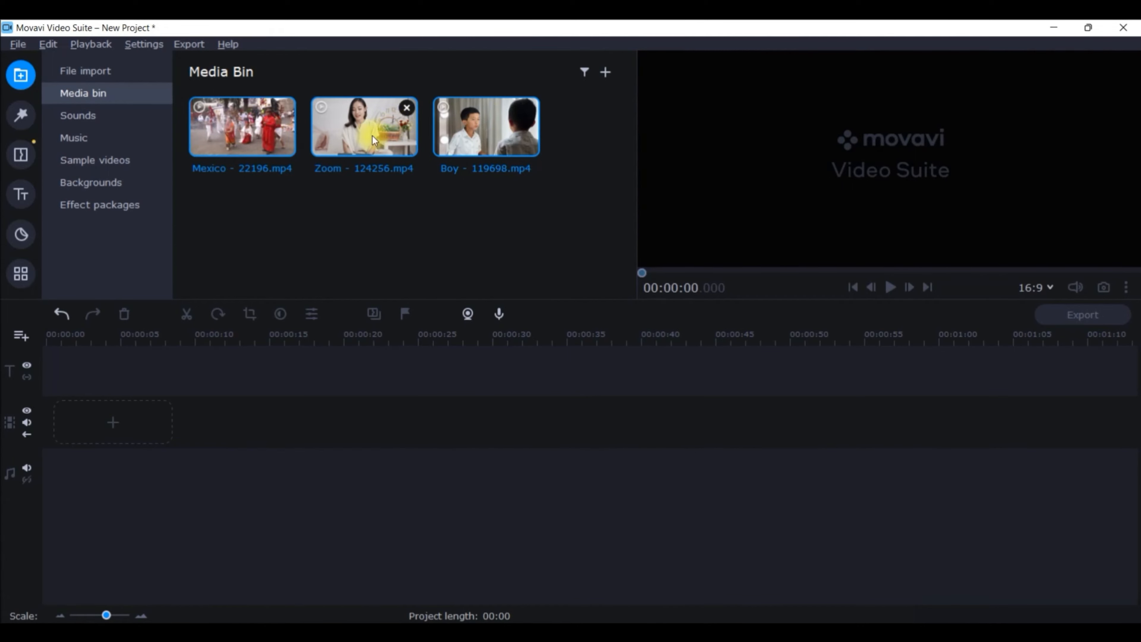
{"action": "left_click_drag", "start_coordinate": [357, 140], "coordinate": [177, 400]}
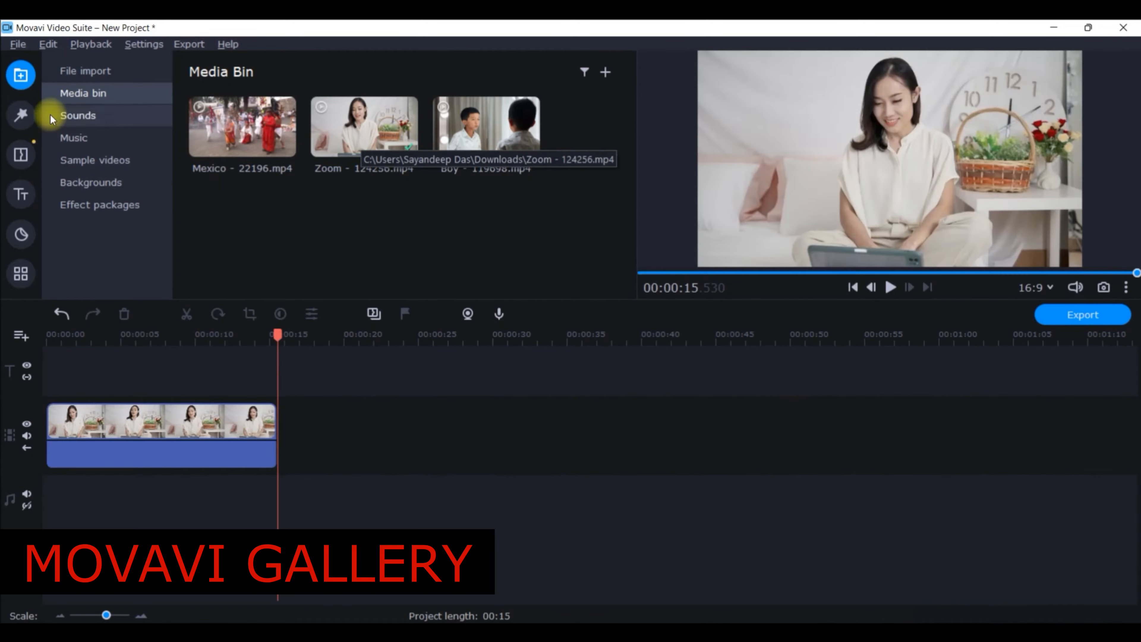
Browse the built-in sound effects and the music collection
{"action": "left_click", "coordinate": [75, 115]}
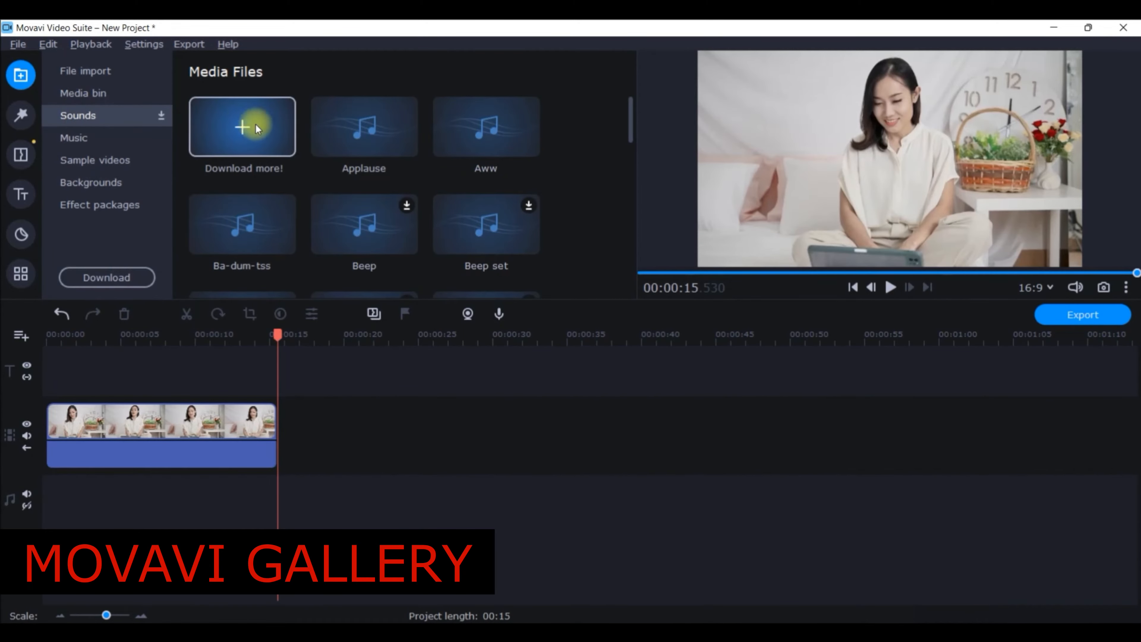
{"action": "scroll", "coordinate": [484, 132], "scroll_direction": "down", "scroll_amount": 5}
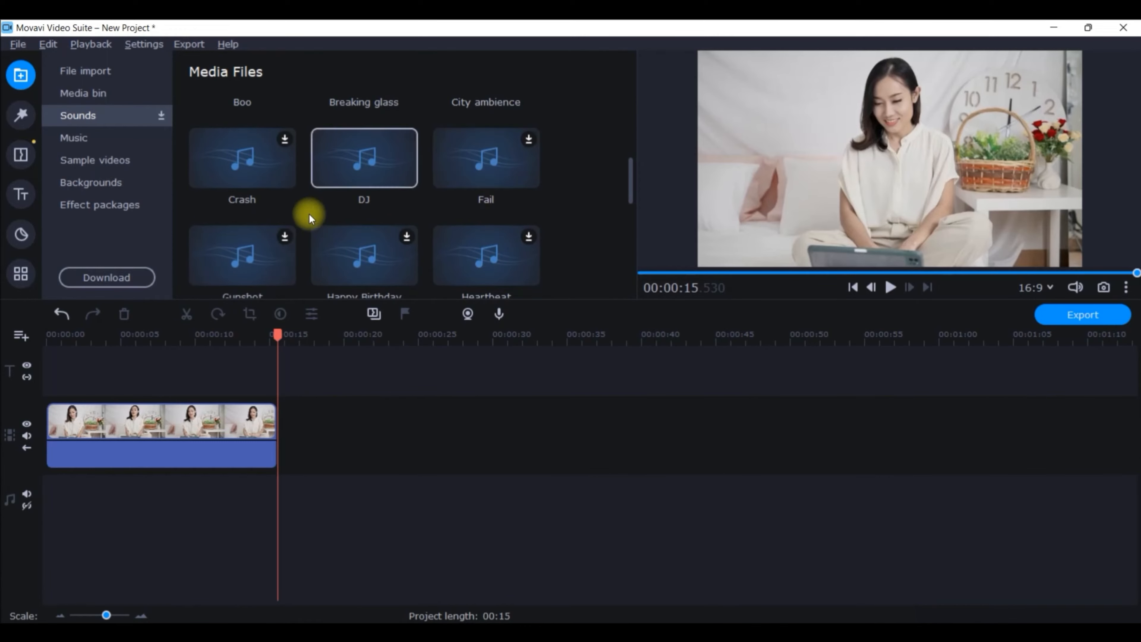
{"action": "scroll", "coordinate": [401, 197], "scroll_direction": "down", "scroll_amount": 1}
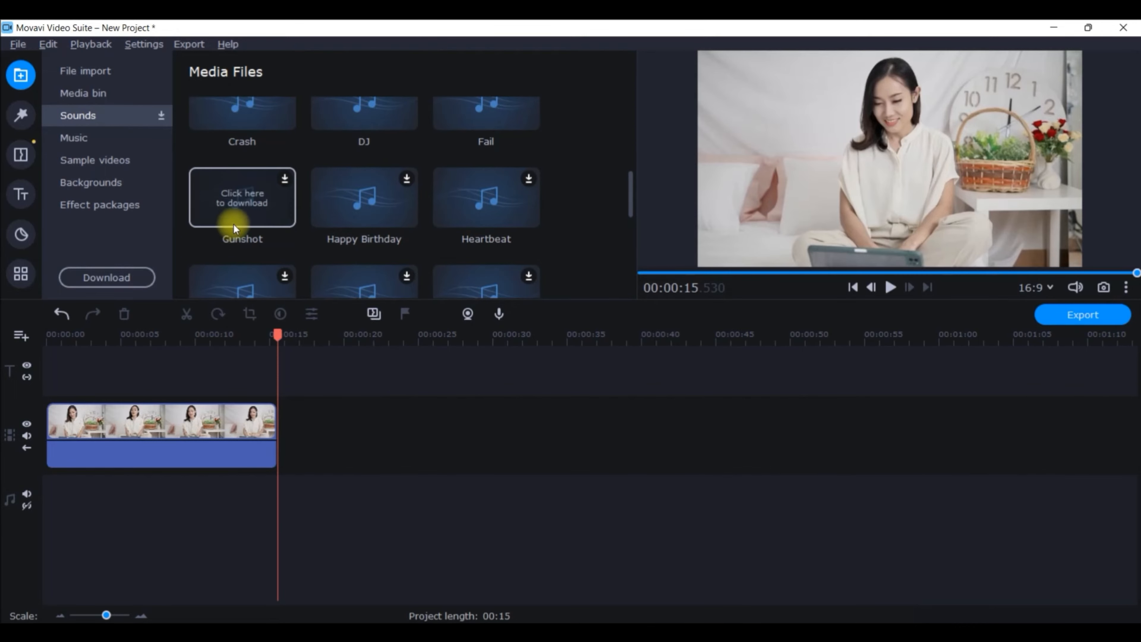
{"action": "scroll", "coordinate": [251, 223], "scroll_direction": "down", "scroll_amount": 3}
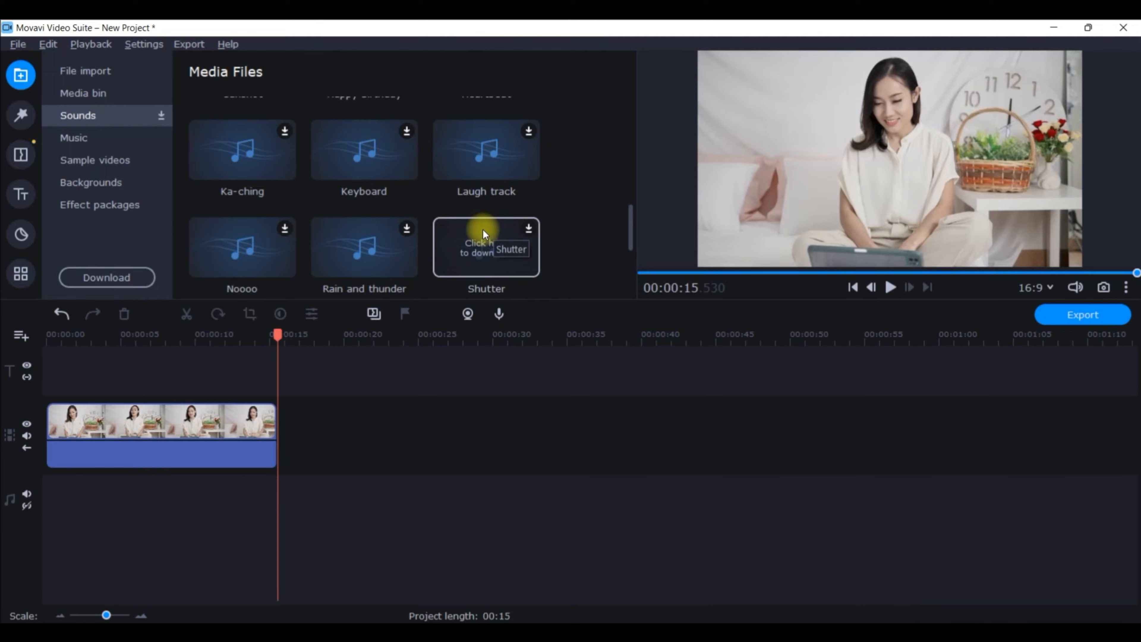
{"action": "left_click", "coordinate": [112, 136]}
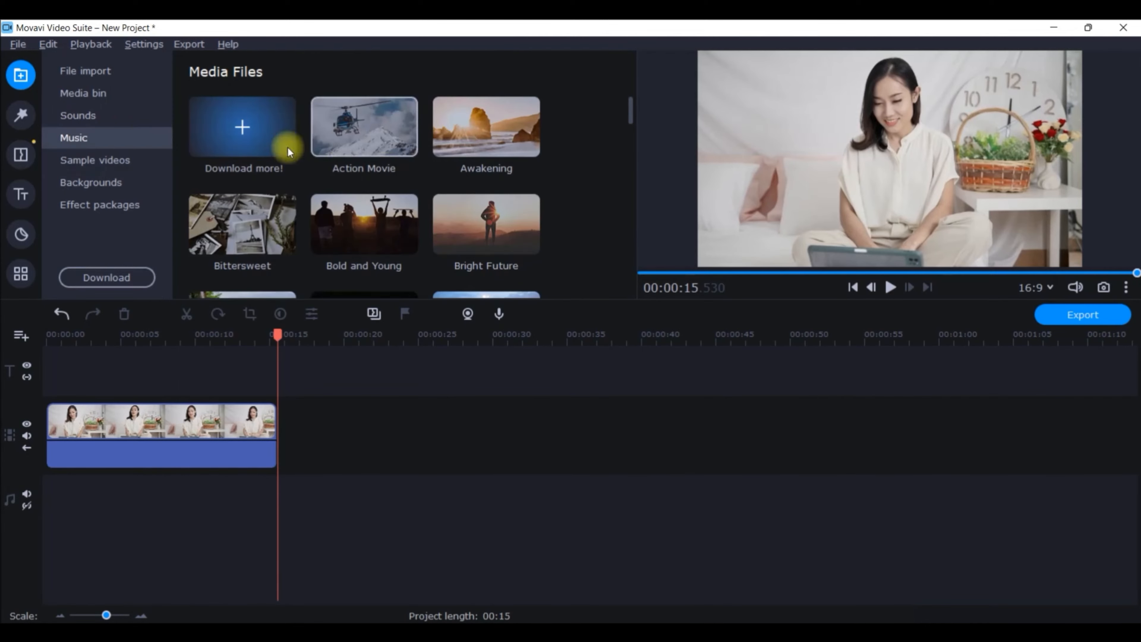
{"action": "scroll", "coordinate": [449, 145], "scroll_direction": "down", "scroll_amount": 4}
{"action": "scroll", "coordinate": [450, 145], "scroll_direction": "down", "scroll_amount": 6}
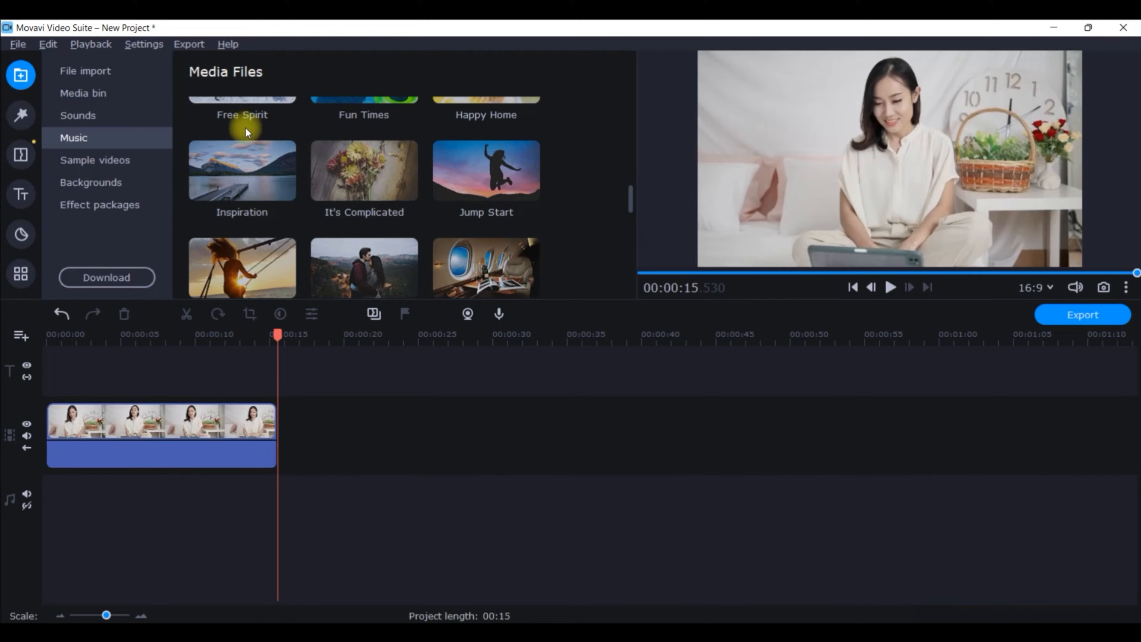
{"action": "scroll", "coordinate": [562, 162], "scroll_direction": "down", "scroll_amount": 1}
Look through the sample videos, backgrounds and downloadable effect packages
{"action": "left_click", "coordinate": [112, 160]}
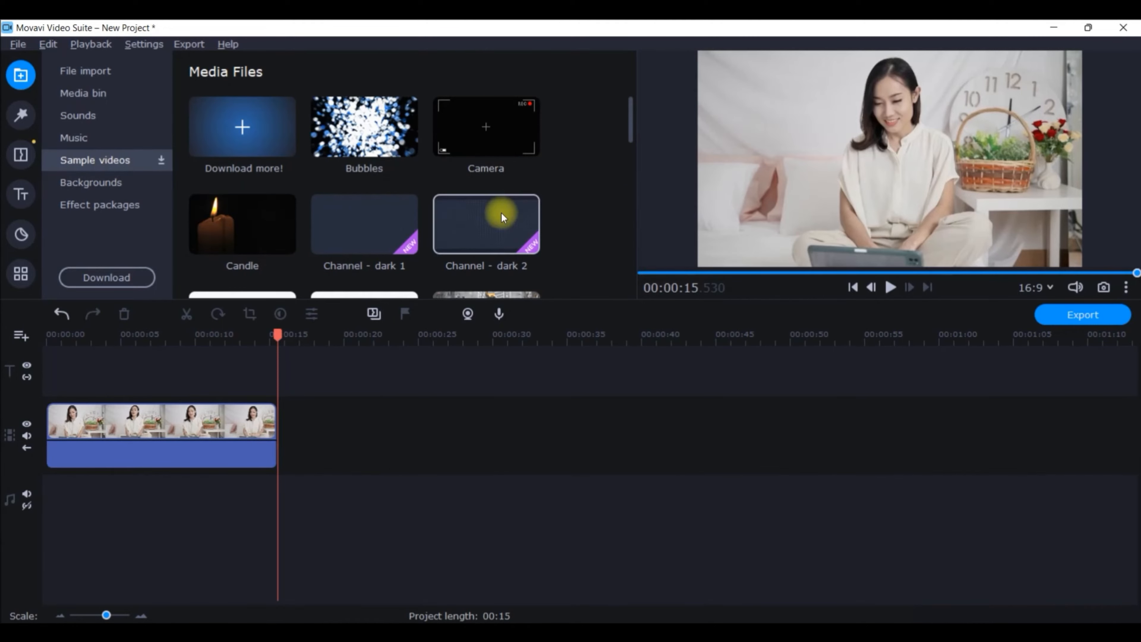
{"action": "left_click", "coordinate": [100, 184]}
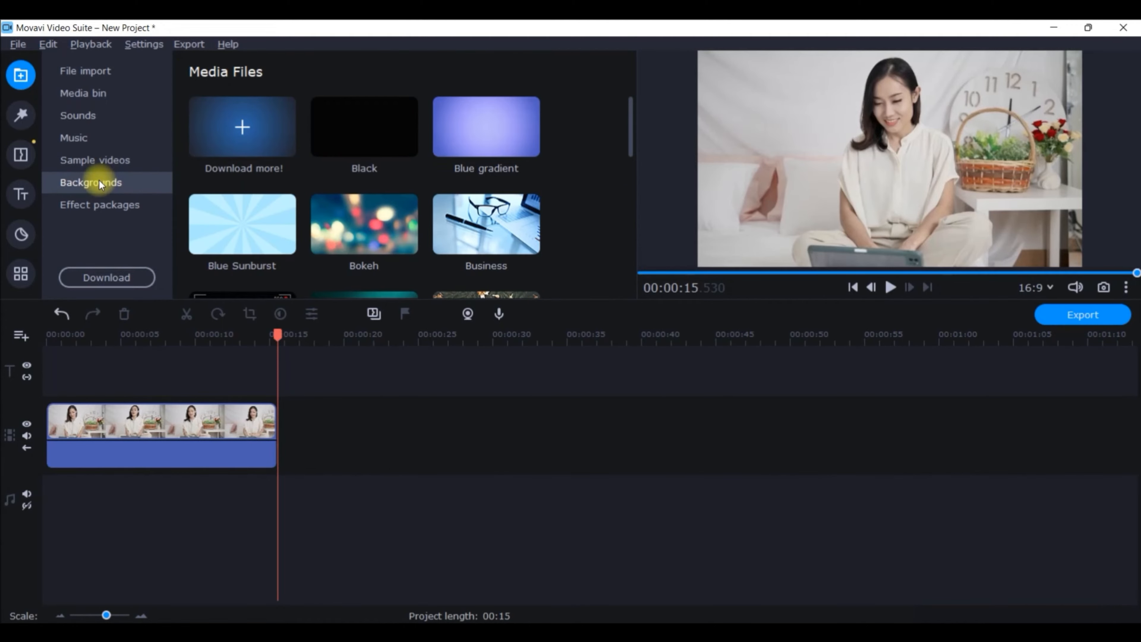
{"action": "left_click", "coordinate": [135, 207]}
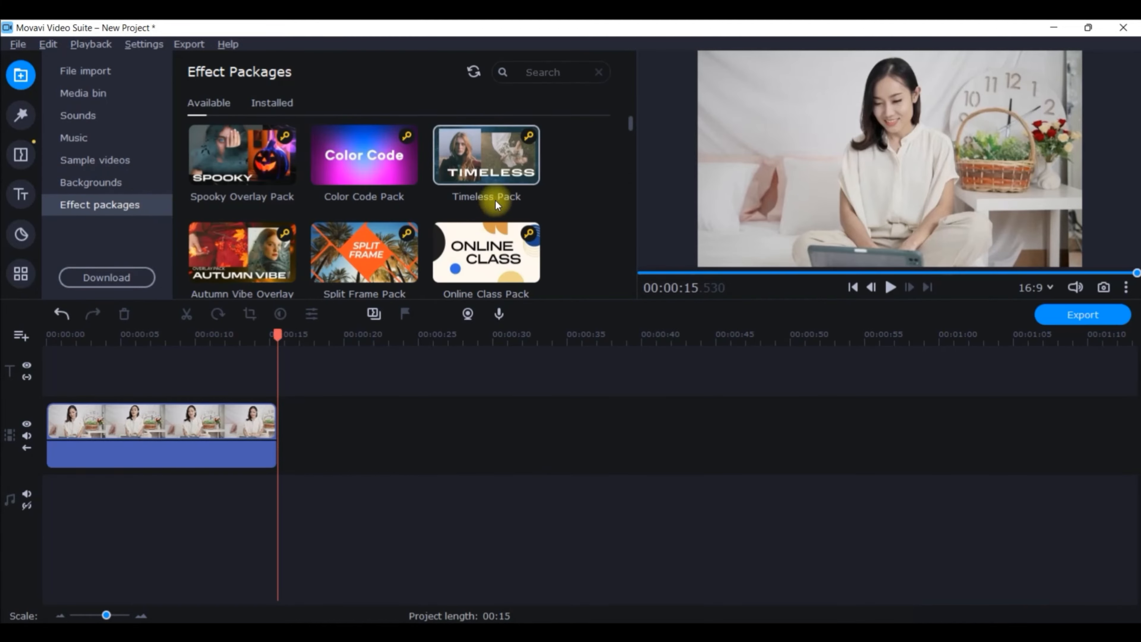
{"action": "scroll", "coordinate": [497, 193], "scroll_direction": "down", "scroll_amount": 7}
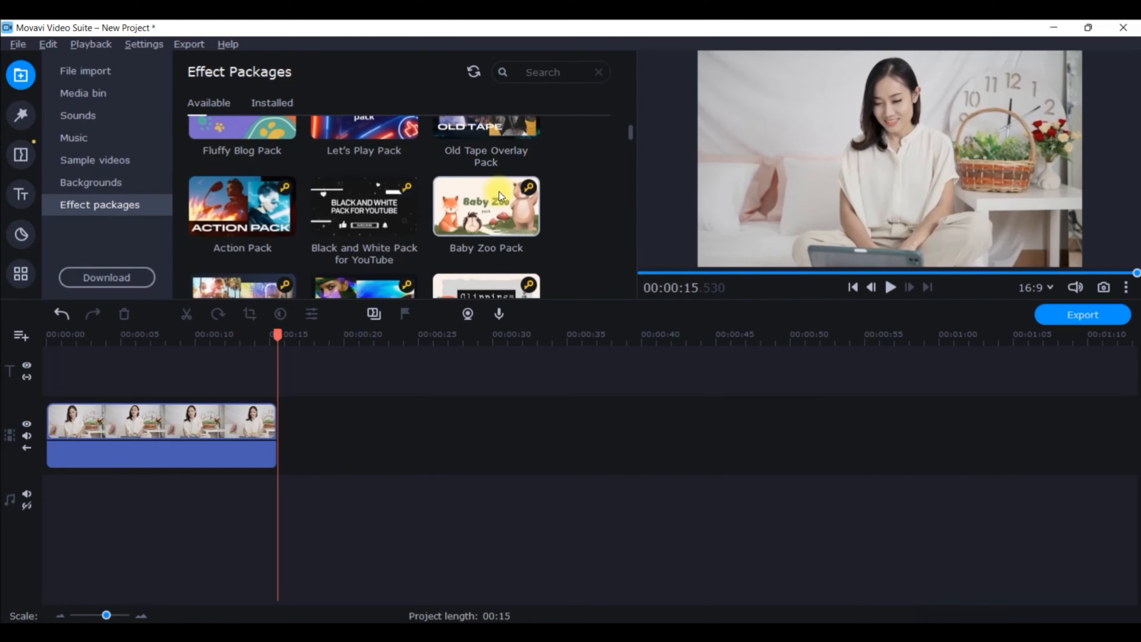
{"action": "scroll", "coordinate": [500, 191], "scroll_direction": "down", "scroll_amount": 1}
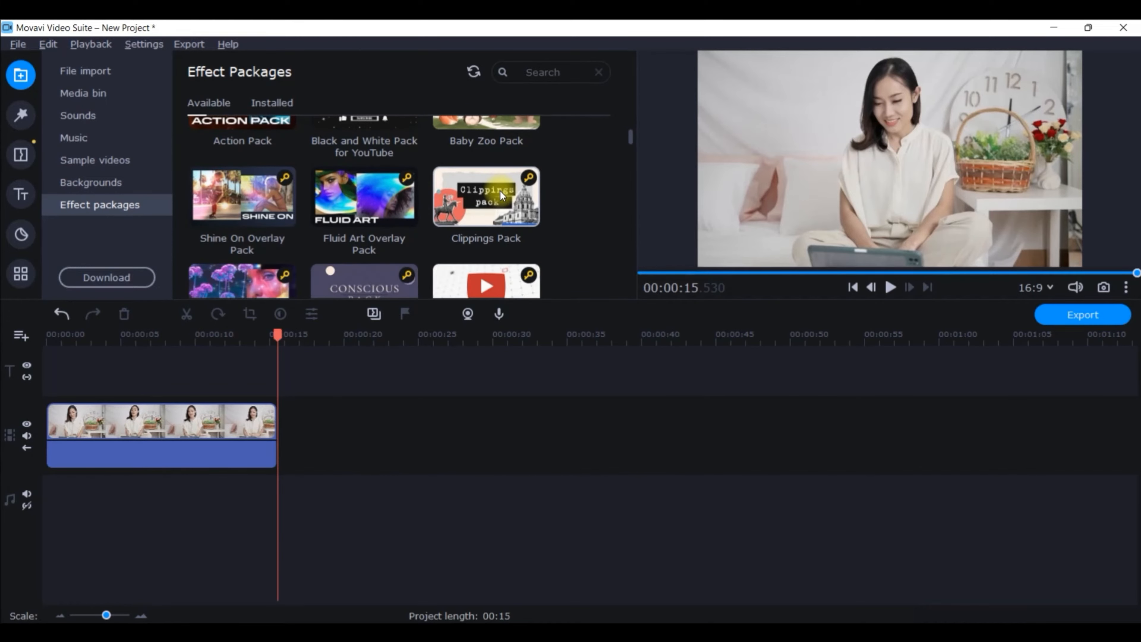
{"action": "scroll", "coordinate": [500, 191], "scroll_direction": "down", "scroll_amount": 2}
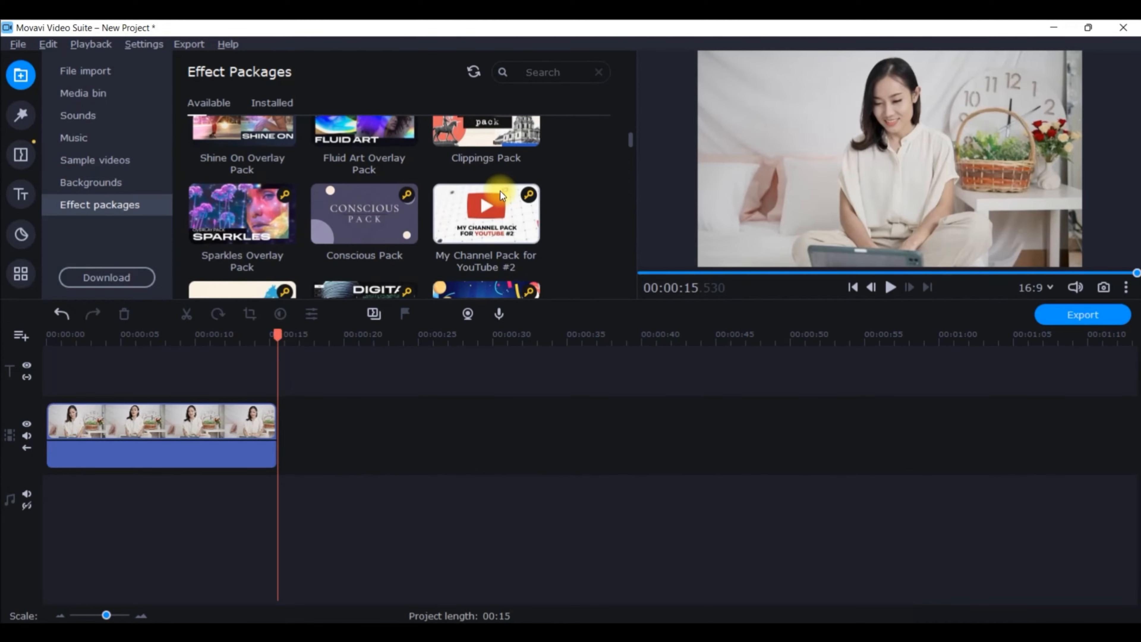
{"action": "scroll", "coordinate": [500, 191], "scroll_direction": "up", "scroll_amount": 4}
{"action": "left_click", "coordinate": [128, 277]}
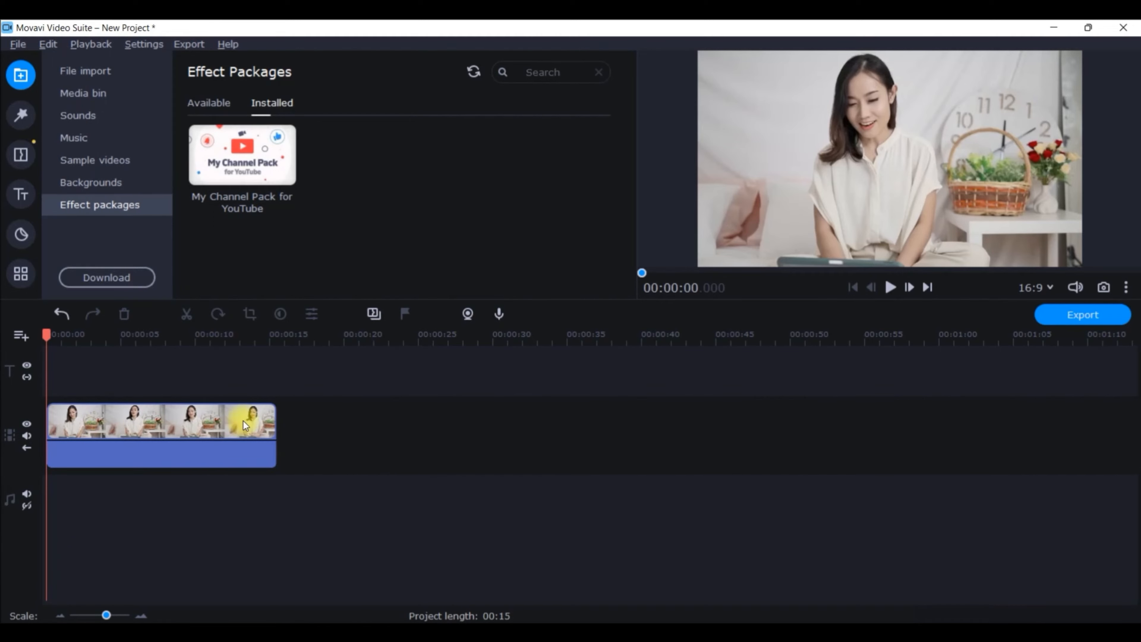
Delete the linked audio of the Zoom clip and undo the deletion
{"action": "left_click", "coordinate": [210, 462]}
{"action": "left_click", "coordinate": [211, 462]}
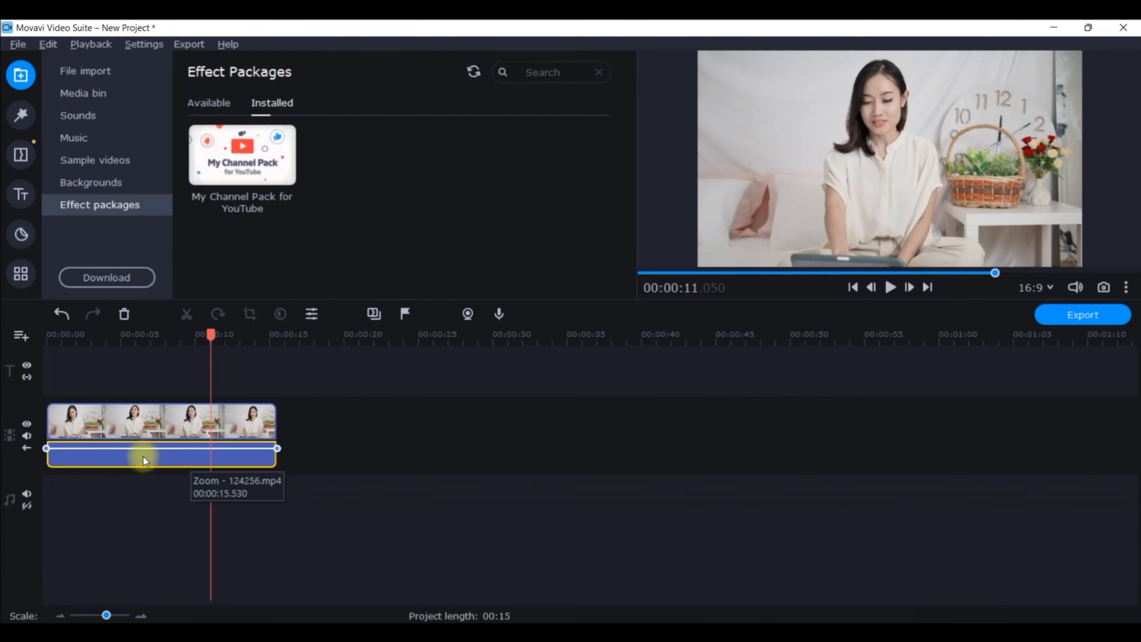
{"action": "left_click", "coordinate": [126, 353]}
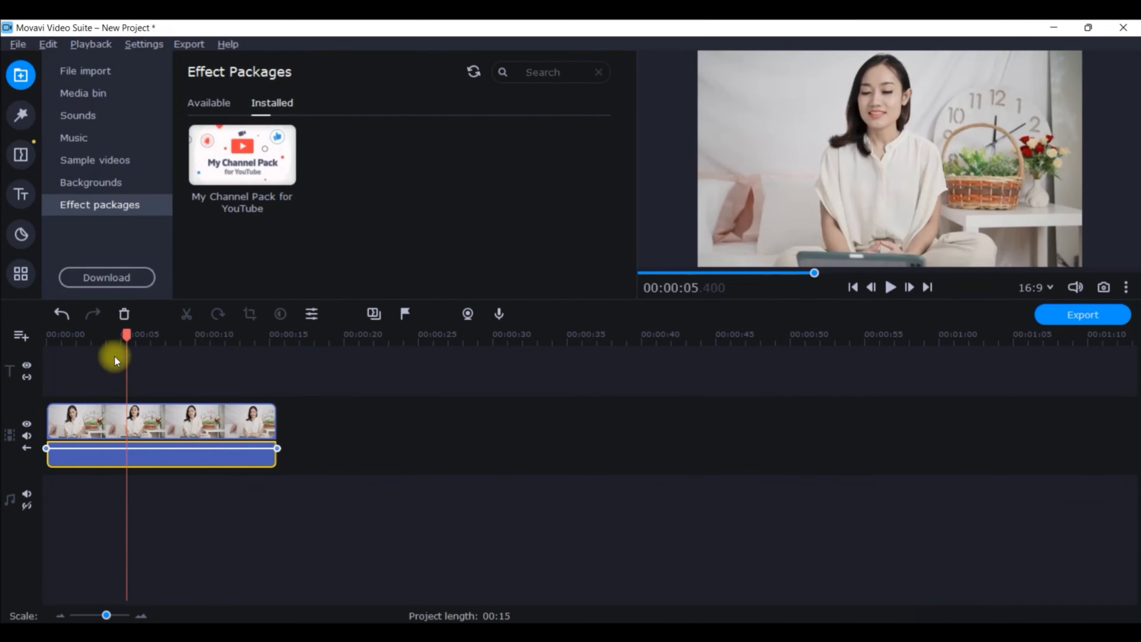
{"action": "left_click", "coordinate": [123, 313]}
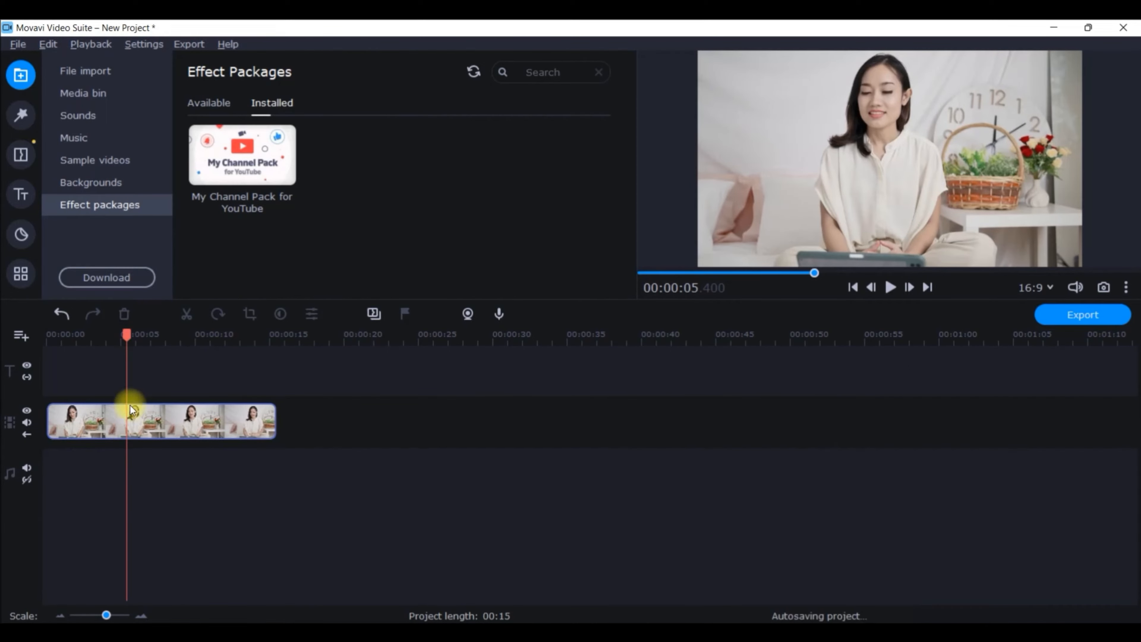
{"action": "left_click", "coordinate": [62, 312]}
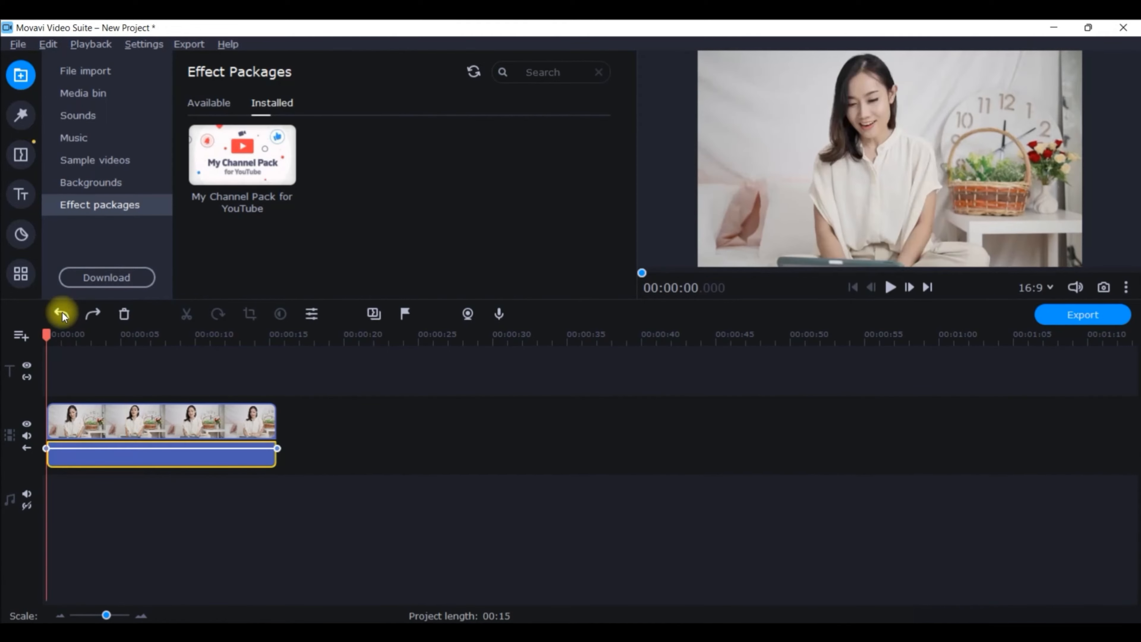
Detach the audio of the Zoom clip onto its own audio track
{"action": "right_click", "coordinate": [97, 453]}
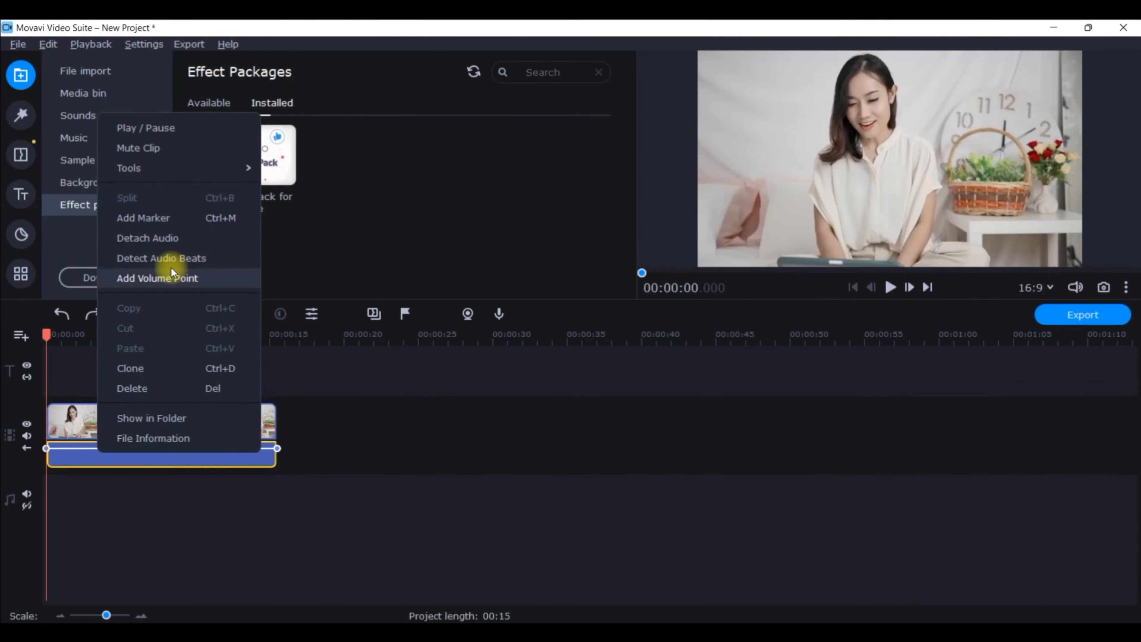
{"action": "left_click", "coordinate": [179, 240]}
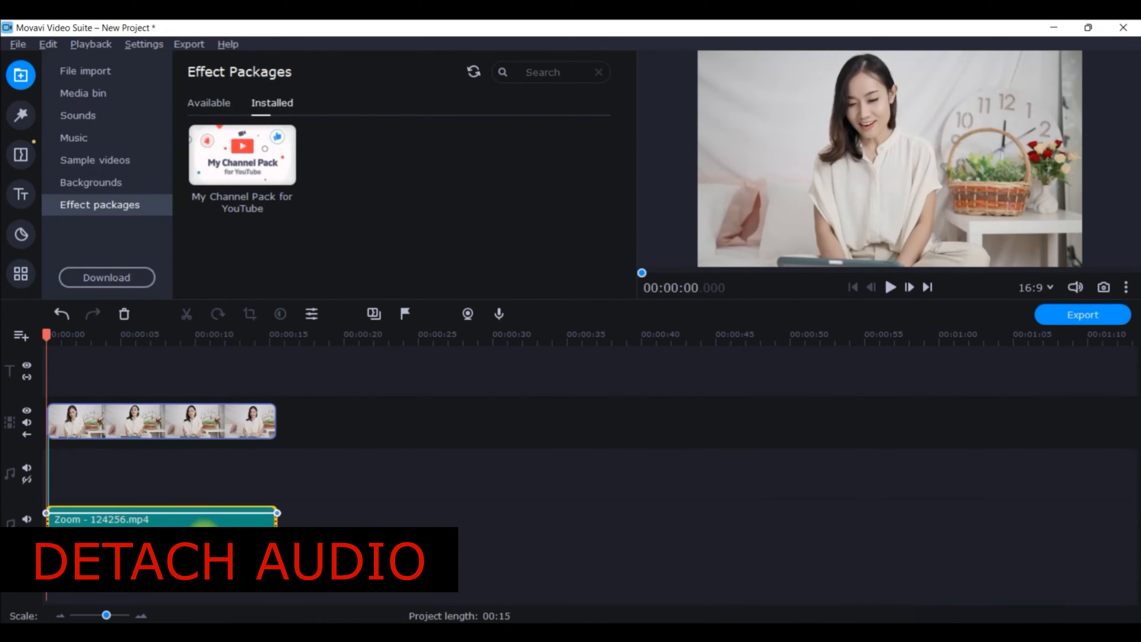
Shift the detached Zoom audio along its track and delete it from the timeline
{"action": "left_click", "coordinate": [131, 517]}
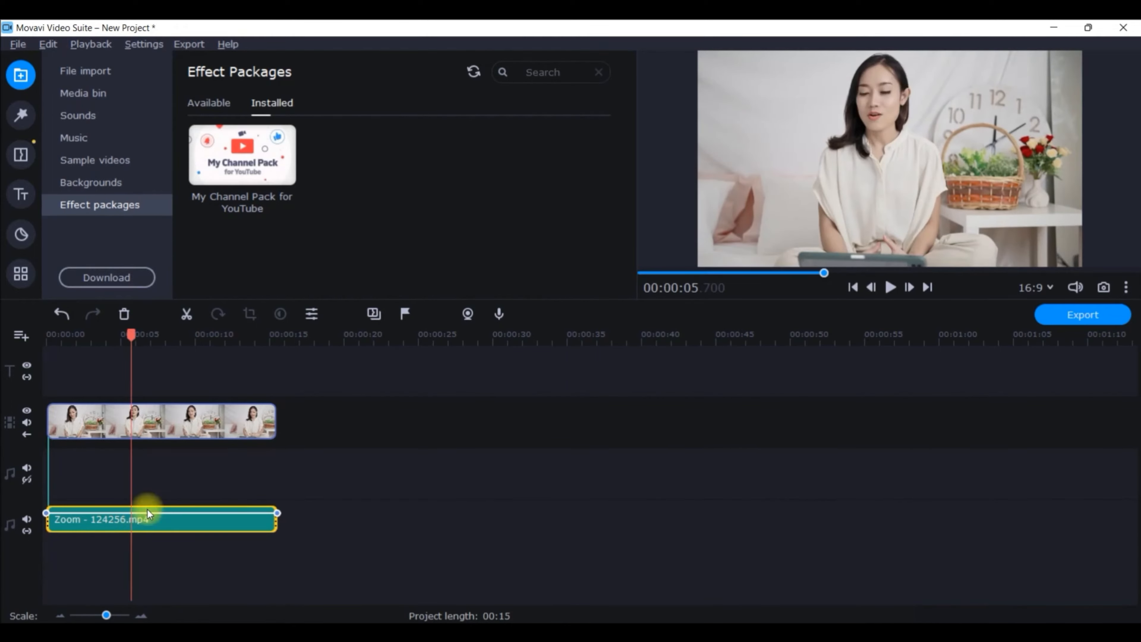
{"action": "left_click_drag", "start_coordinate": [112, 528], "coordinate": [196, 535]}
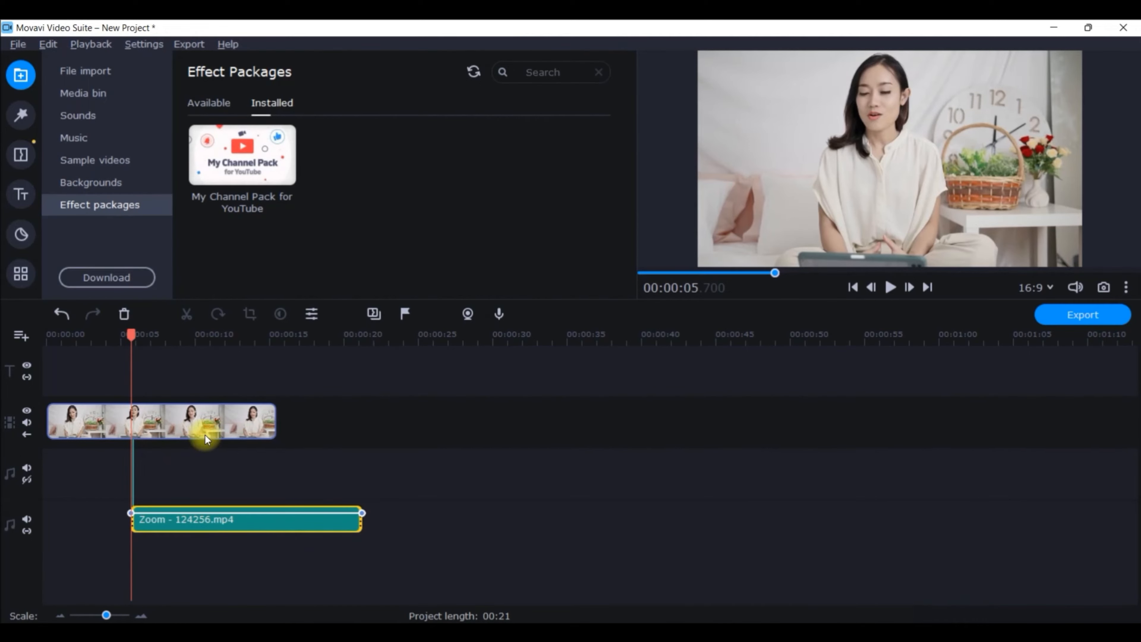
{"action": "left_click_drag", "start_coordinate": [211, 523], "coordinate": [156, 548]}
{"action": "key", "text": "Delete"}
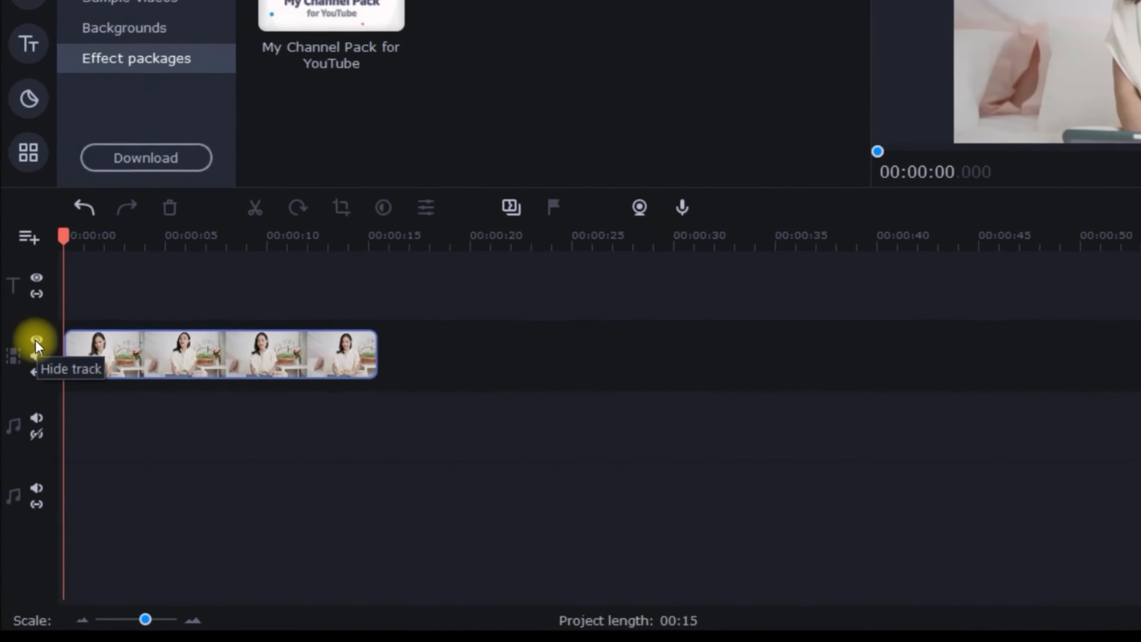
Hide the video track and show it again
{"action": "left_click", "coordinate": [36, 340]}
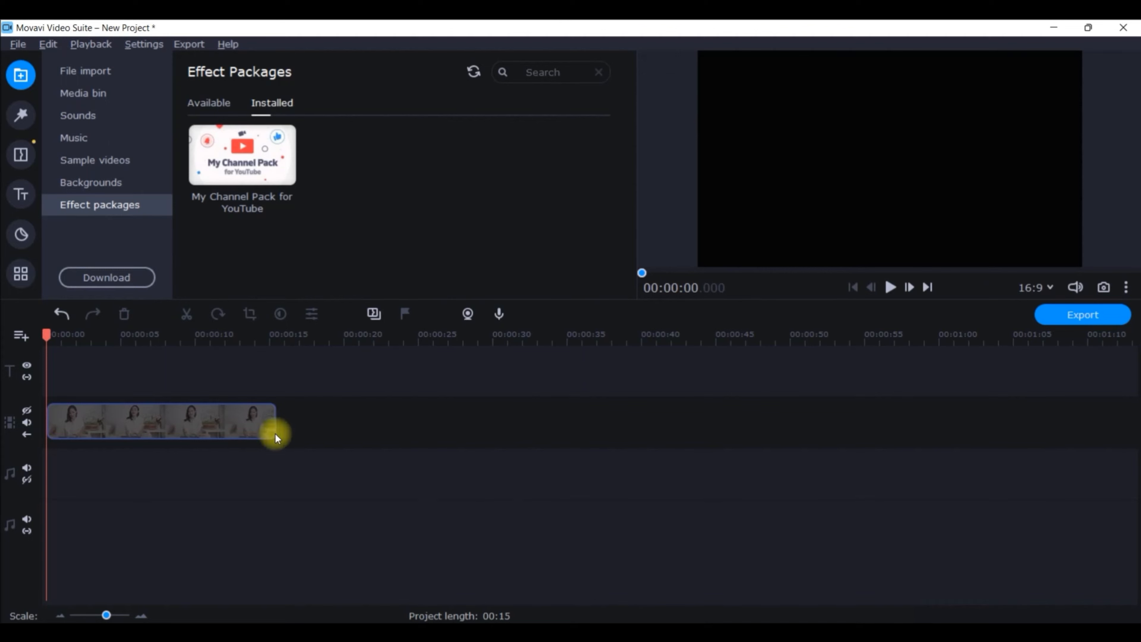
{"action": "left_click", "coordinate": [25, 407]}
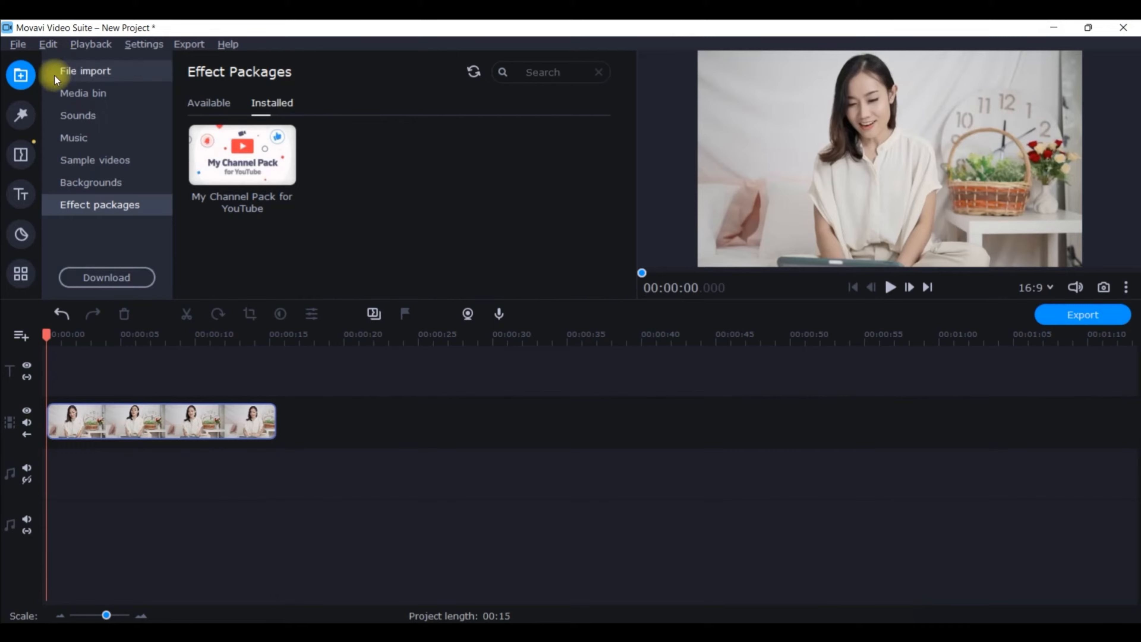
Add Mexico - 22196.mp4 directly after the Zoom clip on the video track and try to move it away from that clip
{"action": "left_click", "coordinate": [73, 94]}
{"action": "left_click_drag", "start_coordinate": [305, 148], "coordinate": [310, 417]}
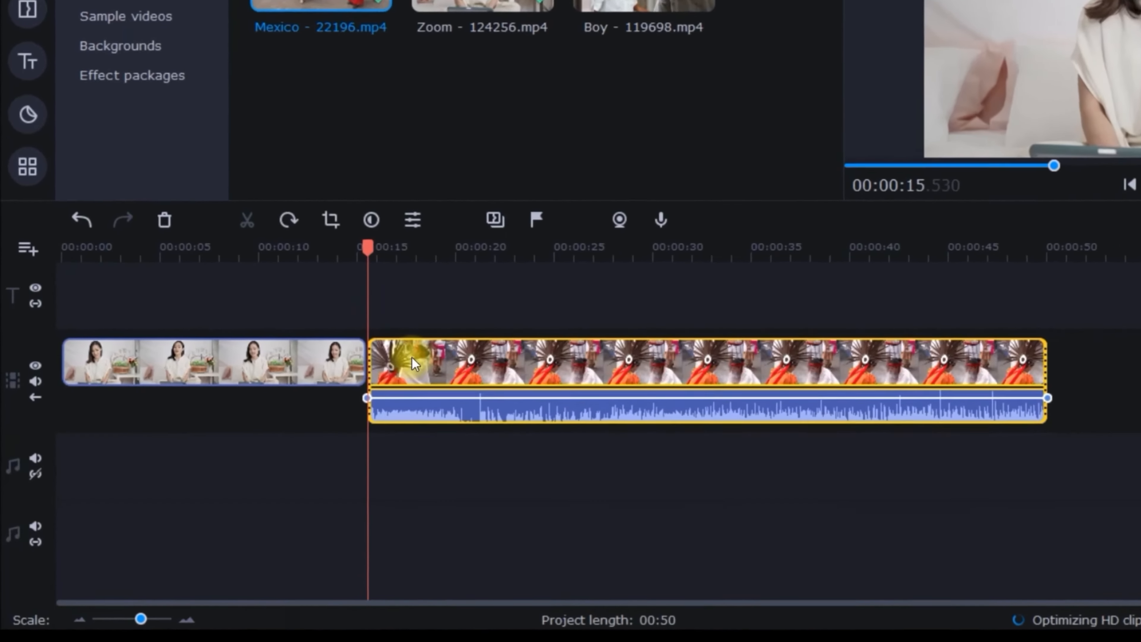
{"action": "left_click_drag", "start_coordinate": [412, 356], "coordinate": [579, 362]}
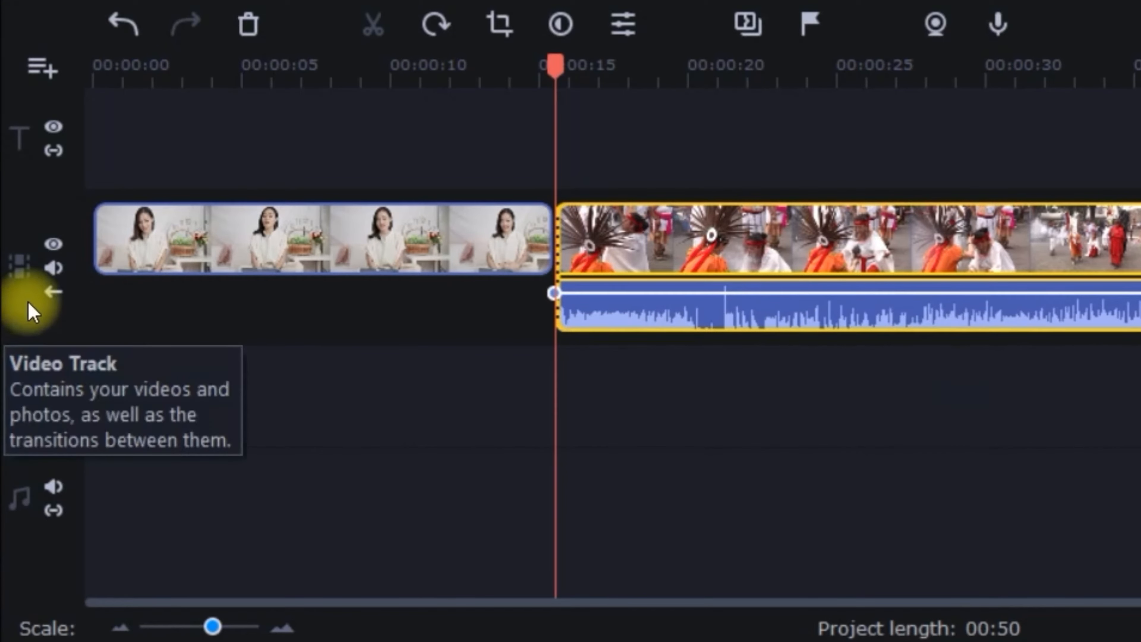
Turn off automatic clip snapping on the video track and move the Mexico clip to start at about 23.8 seconds
{"action": "left_click", "coordinate": [45, 294]}
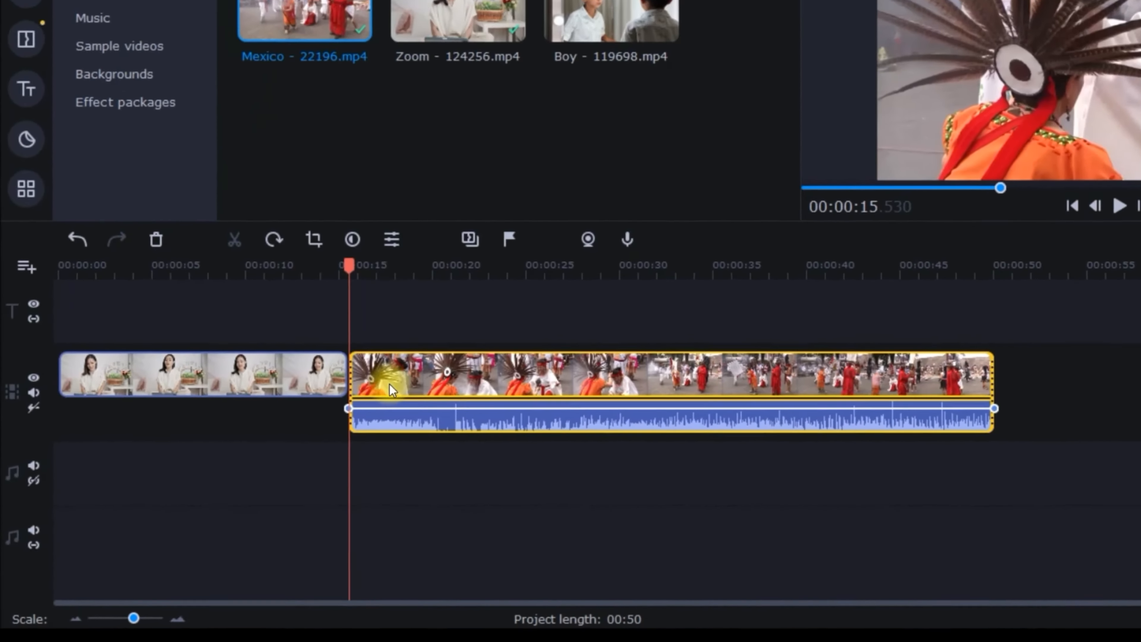
{"action": "left_click_drag", "start_coordinate": [390, 384], "coordinate": [542, 383]}
{"action": "left_click_drag", "start_coordinate": [620, 389], "coordinate": [1057, 406]}
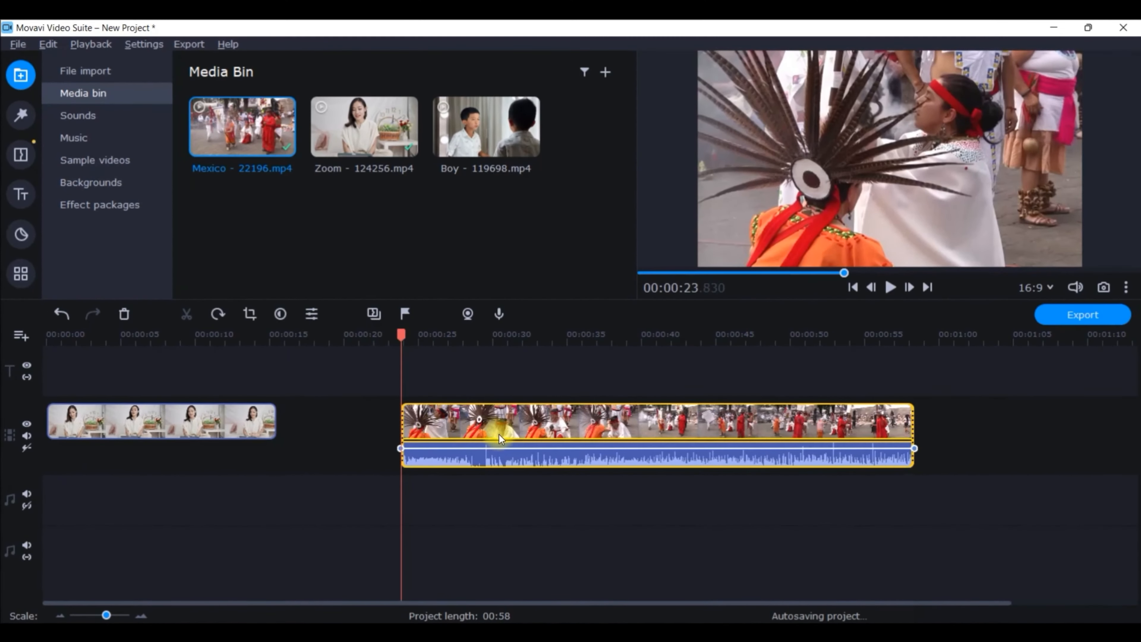
Try to place Boy - 119698.mp4 in the gap between the two clips and move the Mexico clip back toward the Zoom clip
{"action": "left_click_drag", "start_coordinate": [840, 446], "coordinate": [814, 430]}
{"action": "left_click_drag", "start_coordinate": [483, 123], "coordinate": [349, 392]}
{"action": "left_click_drag", "start_coordinate": [817, 428], "coordinate": [541, 423]}
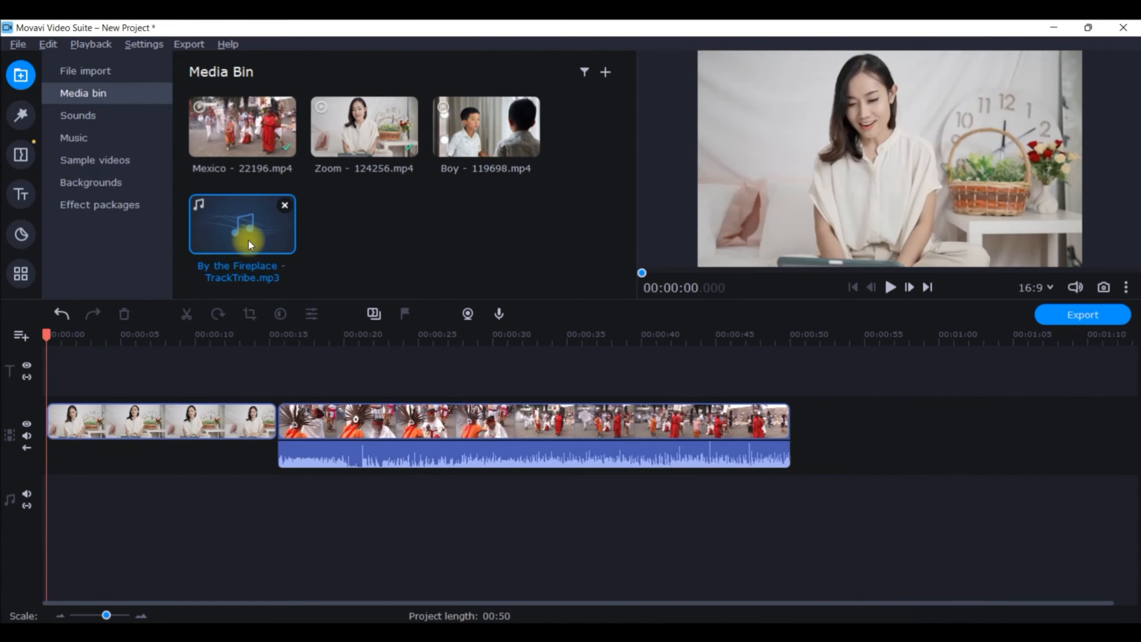
Add By the Fireplace - TrackTribe.mp3 to the audio track, starting at the beginning of the timeline
{"action": "left_click_drag", "start_coordinate": [249, 243], "coordinate": [41, 477]}
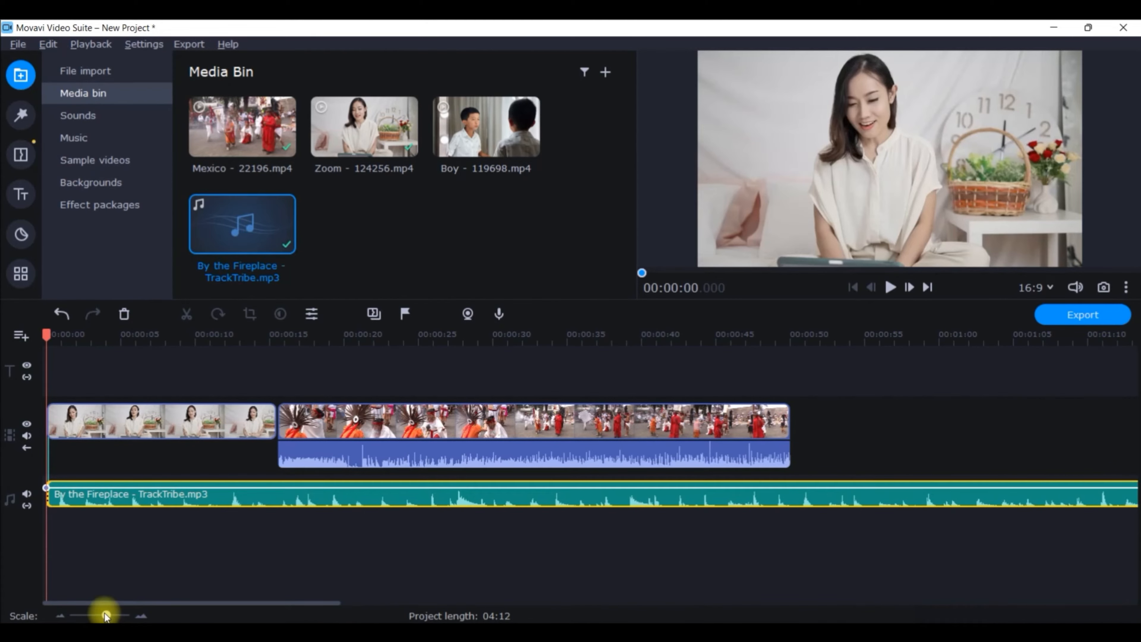
{"action": "left_click_drag", "start_coordinate": [106, 615], "coordinate": [95, 615]}
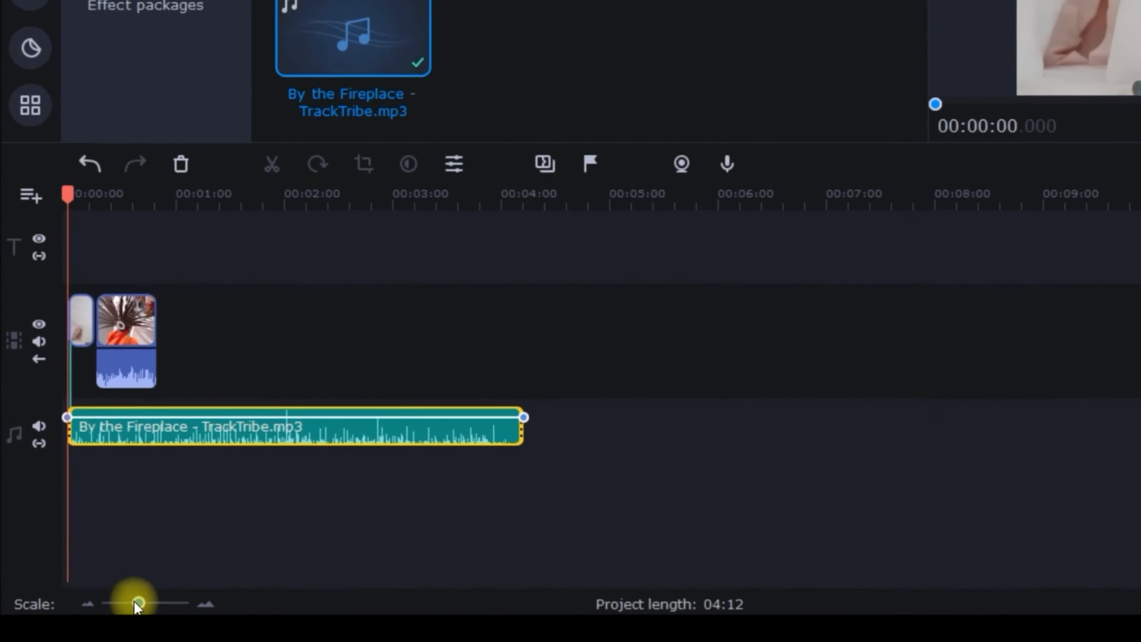
{"action": "left_click_drag", "start_coordinate": [179, 596], "coordinate": [209, 589]}
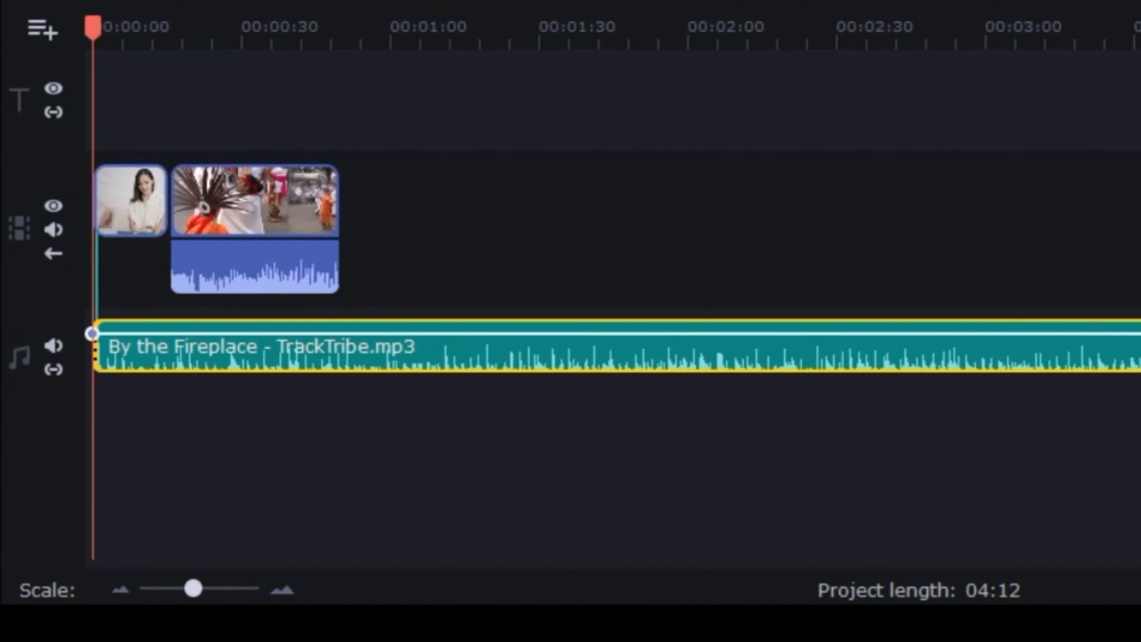
Trim the music clip's end to match the end of the Mexico clip and extend it back to full length
{"action": "left_click_drag", "start_coordinate": [1059, 412], "coordinate": [170, 498]}
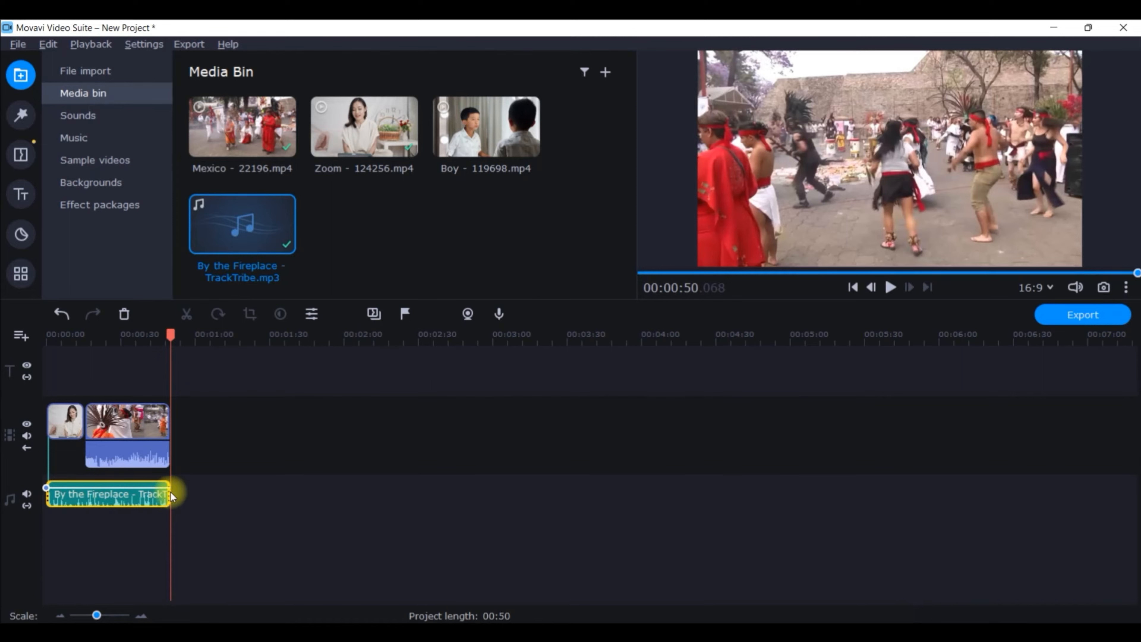
{"action": "left_click_drag", "start_coordinate": [165, 493], "coordinate": [680, 532]}
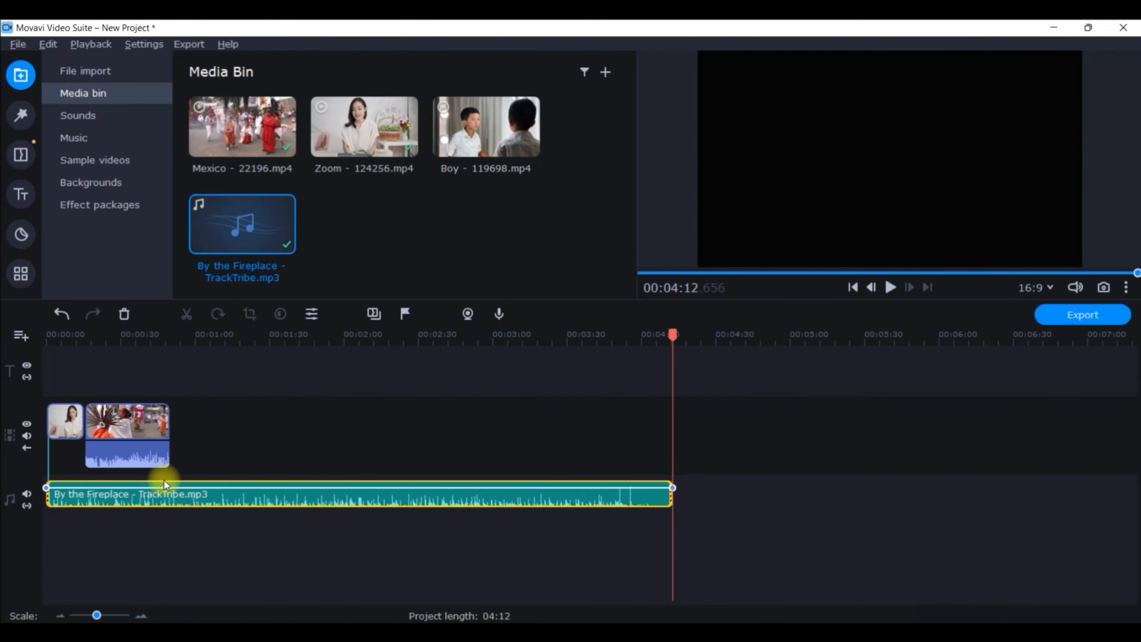
Split the music clip at about 50.1 seconds, where the video ends, and delete the part after the cut
{"action": "right_click", "coordinate": [172, 495]}
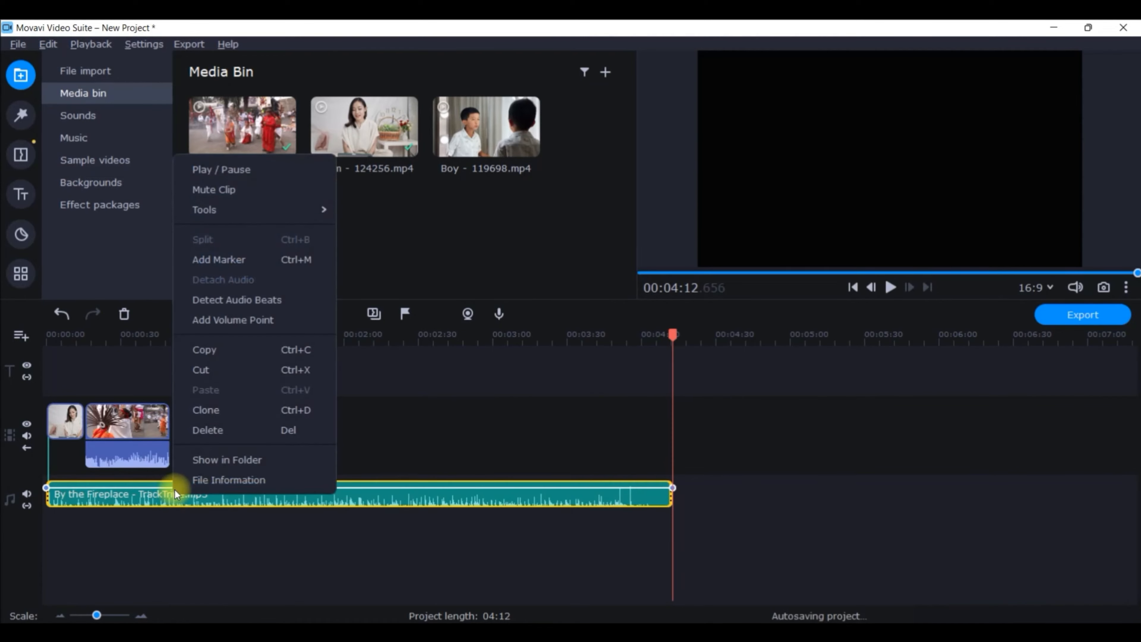
{"action": "left_click", "coordinate": [676, 332]}
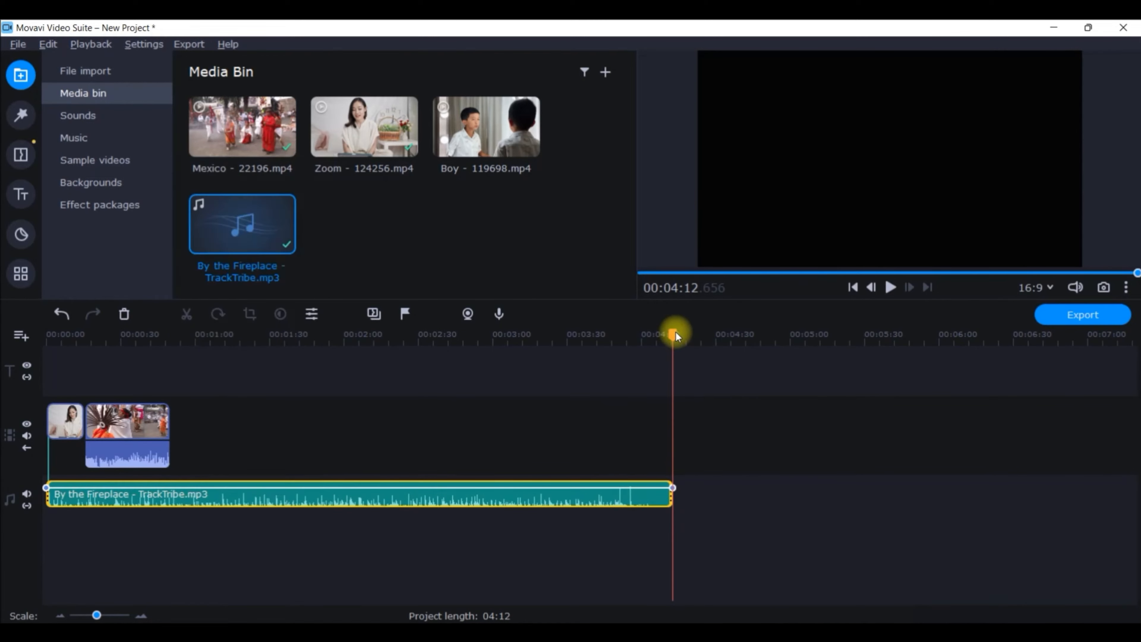
{"action": "left_click_drag", "start_coordinate": [674, 332], "coordinate": [170, 356]}
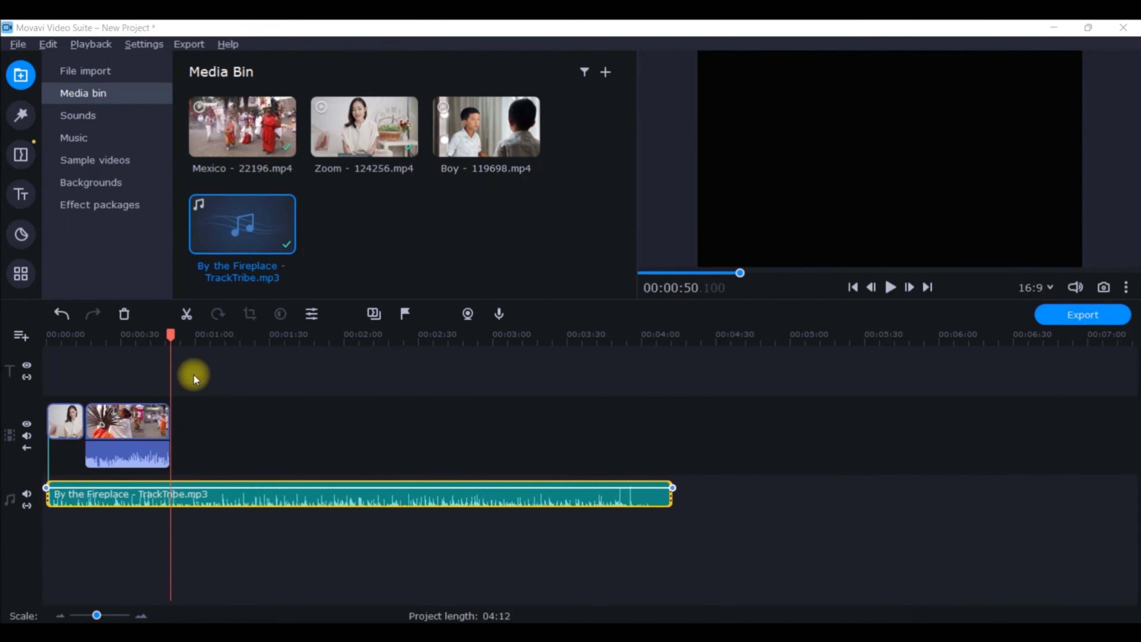
{"action": "right_click", "coordinate": [175, 494]}
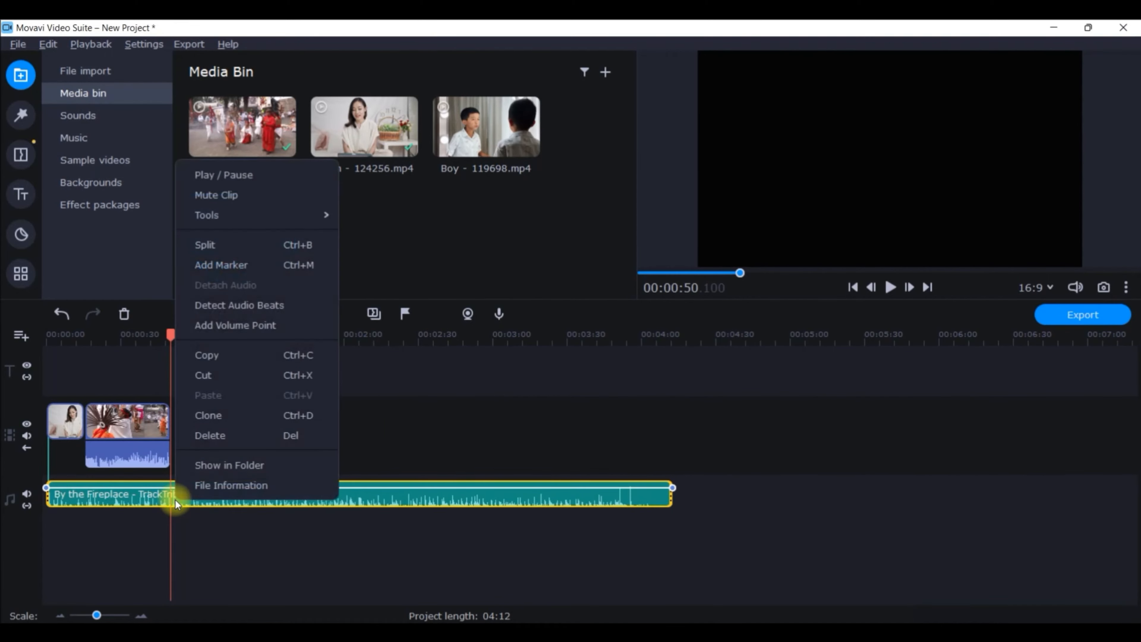
{"action": "left_click", "coordinate": [251, 248]}
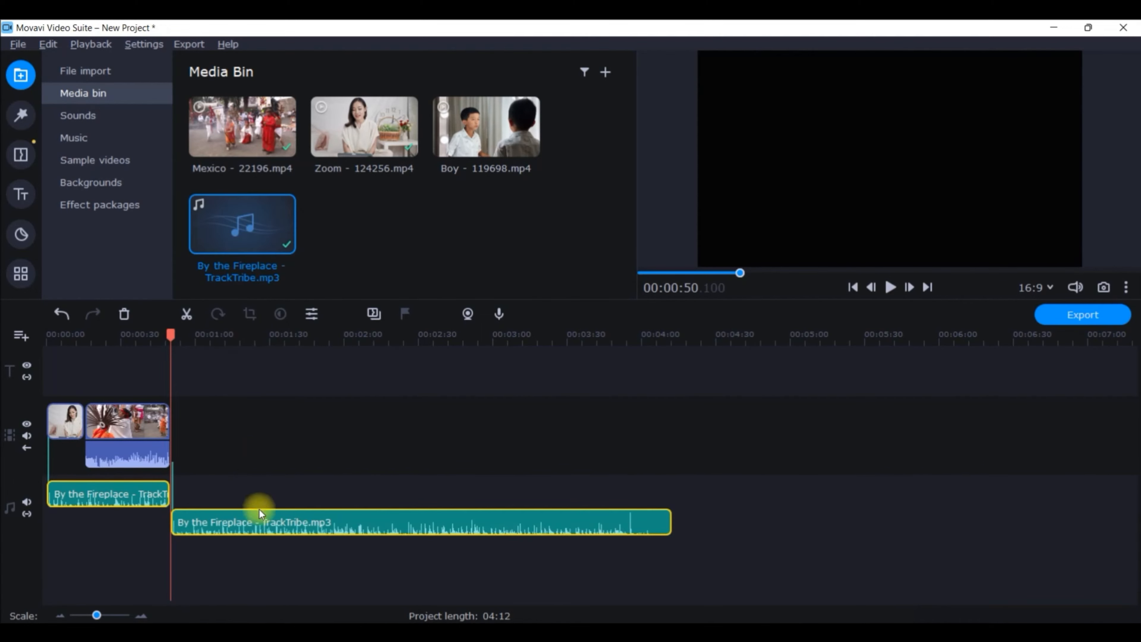
{"action": "left_click", "coordinate": [260, 521]}
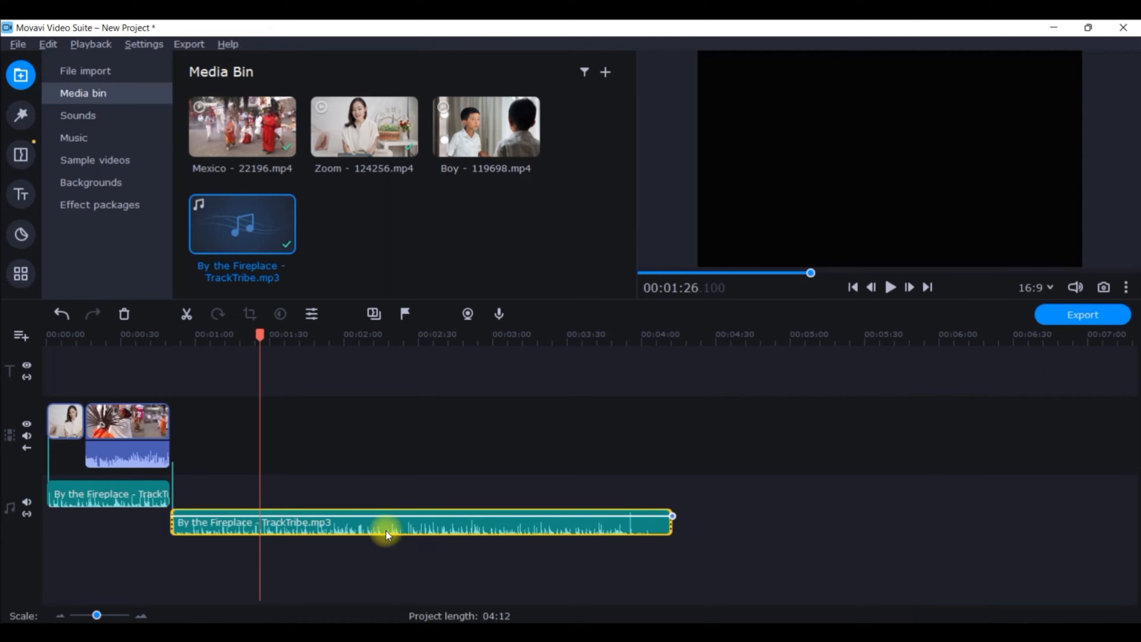
{"action": "key", "text": "Delete"}
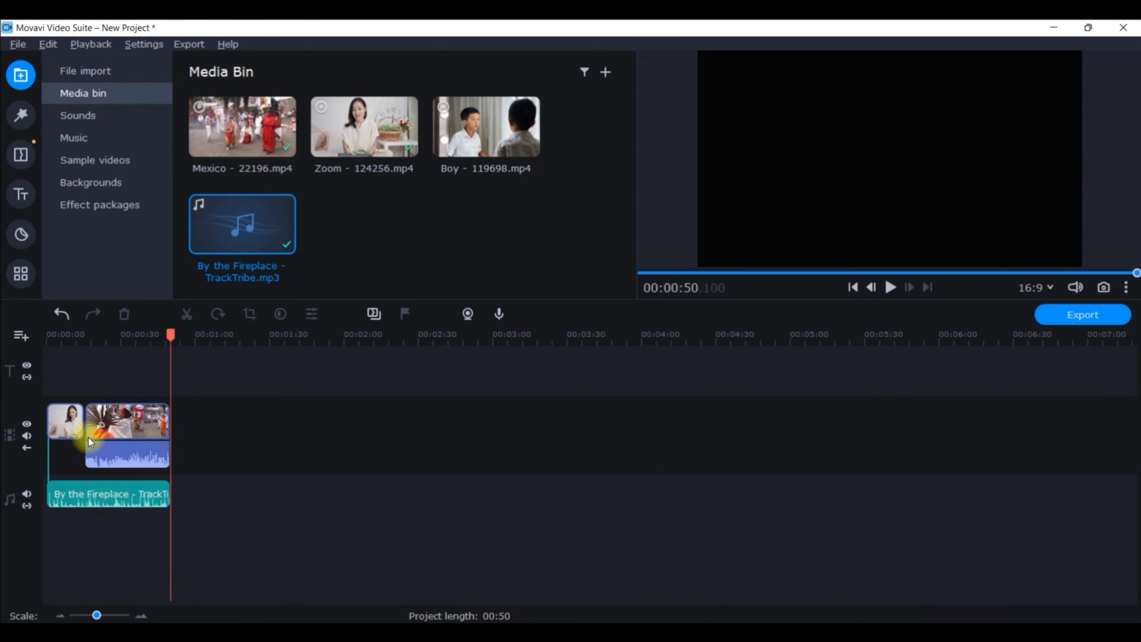
Split the Mexico clip on the video track at about 31.56 seconds
{"action": "left_click", "coordinate": [122, 444]}
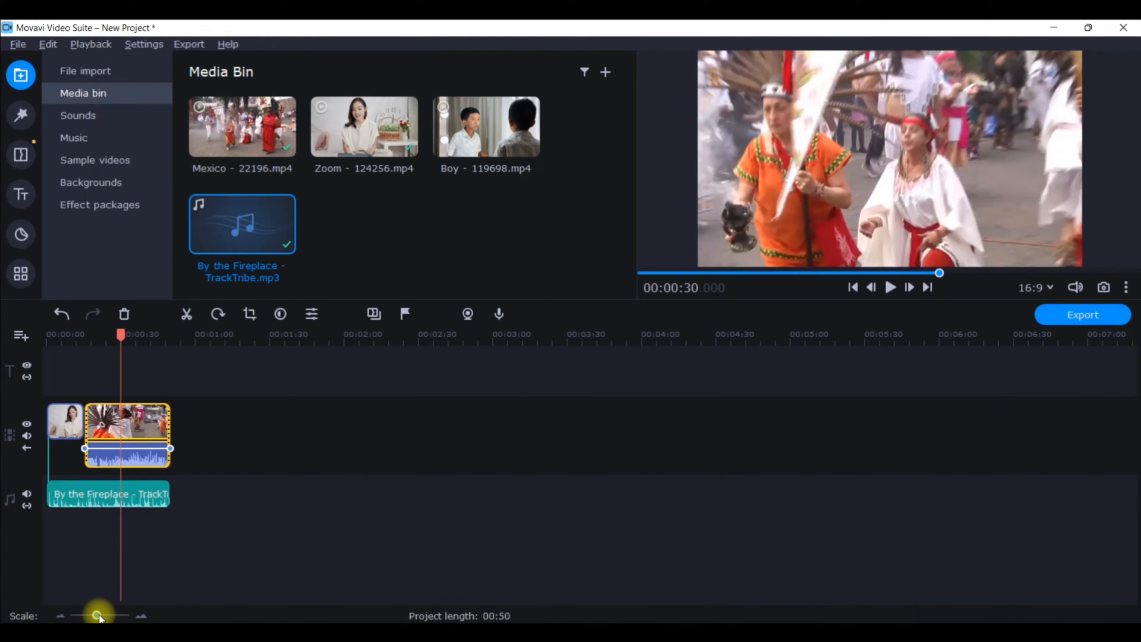
{"action": "left_click_drag", "start_coordinate": [98, 616], "coordinate": [107, 615]}
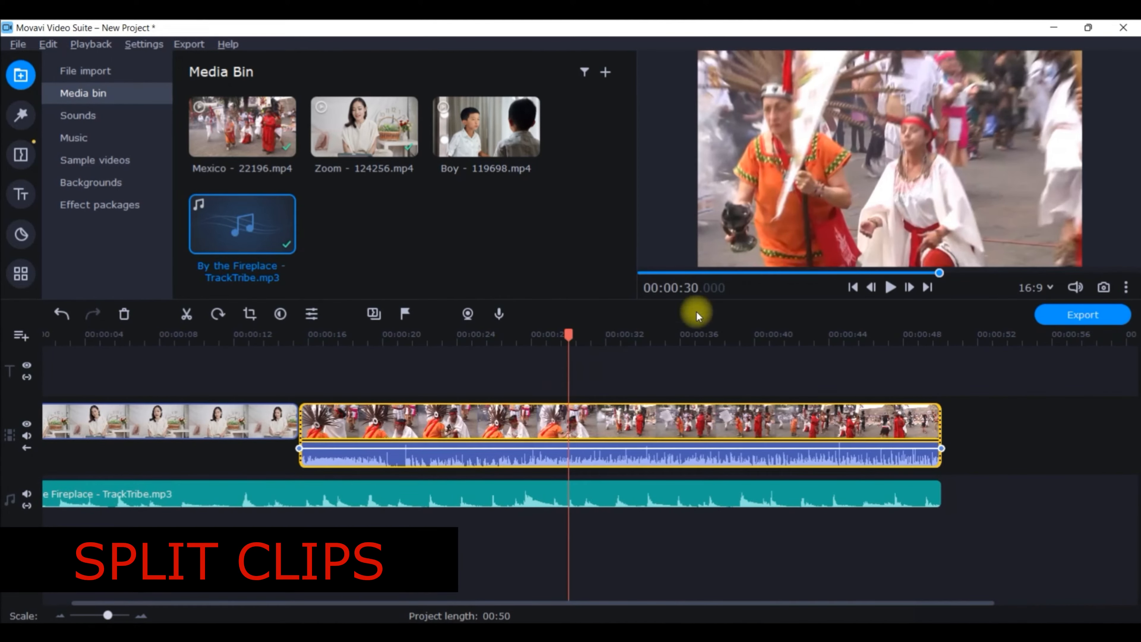
{"action": "left_click_drag", "start_coordinate": [574, 338], "coordinate": [598, 335]}
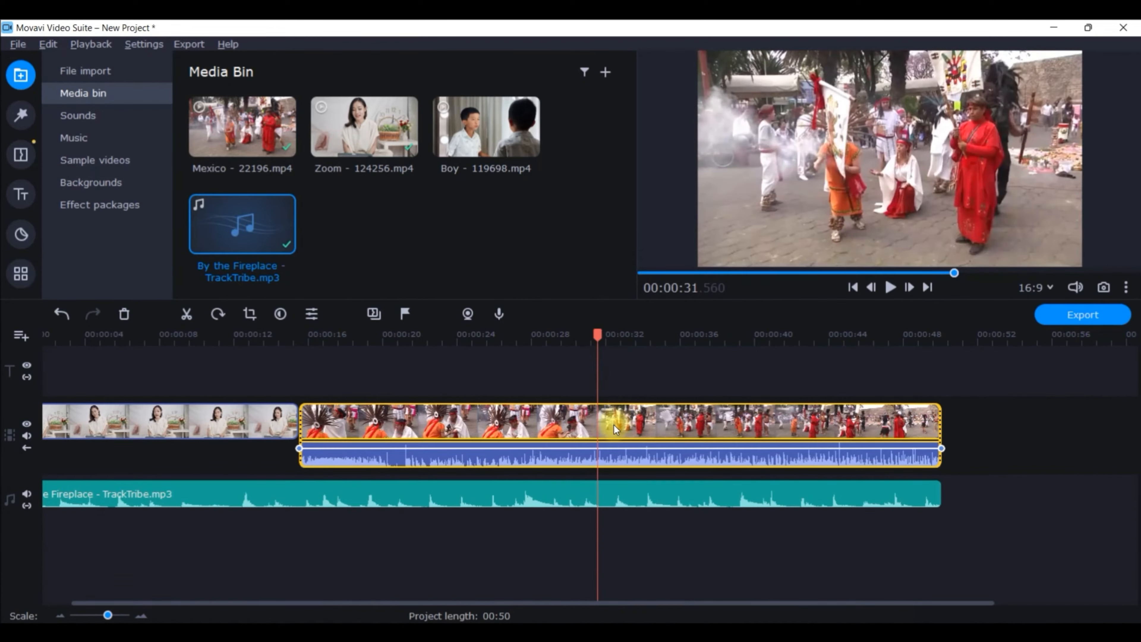
{"action": "right_click", "coordinate": [601, 422]}
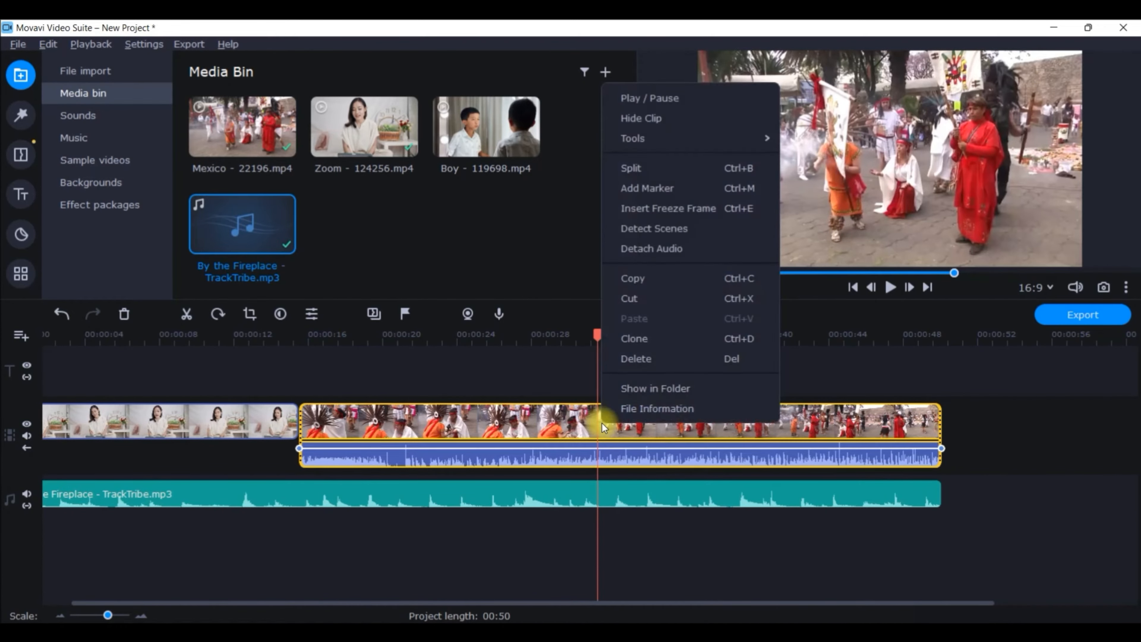
{"action": "left_click", "coordinate": [661, 167]}
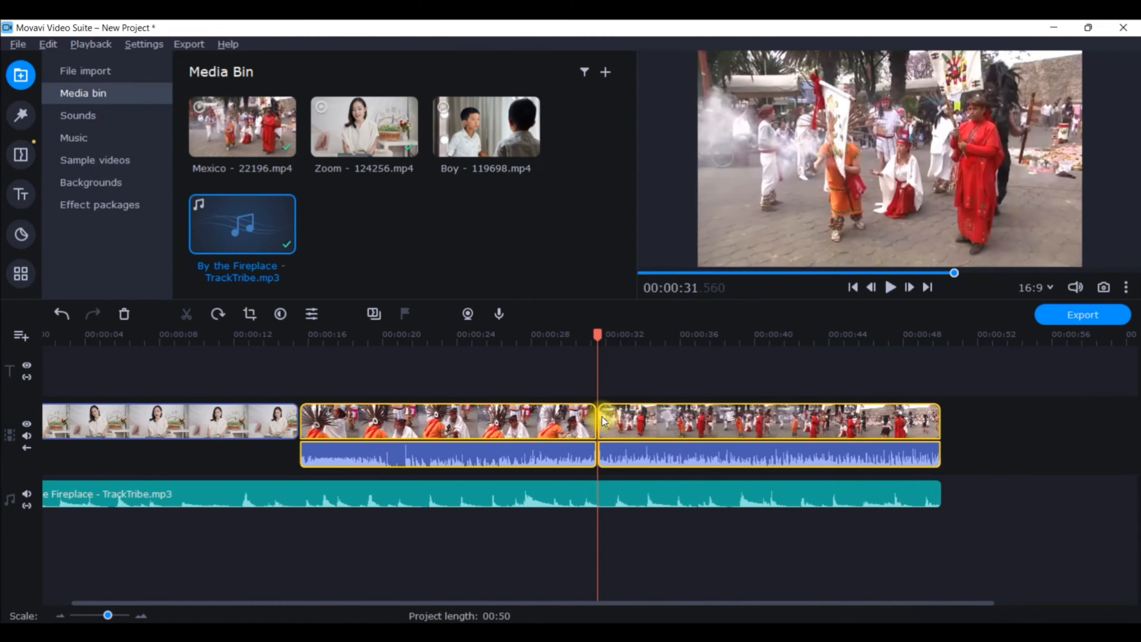
Undo the Mexico clip's split and redo it at the same point, repeating the undo and split once more
{"action": "left_click", "coordinate": [61, 311]}
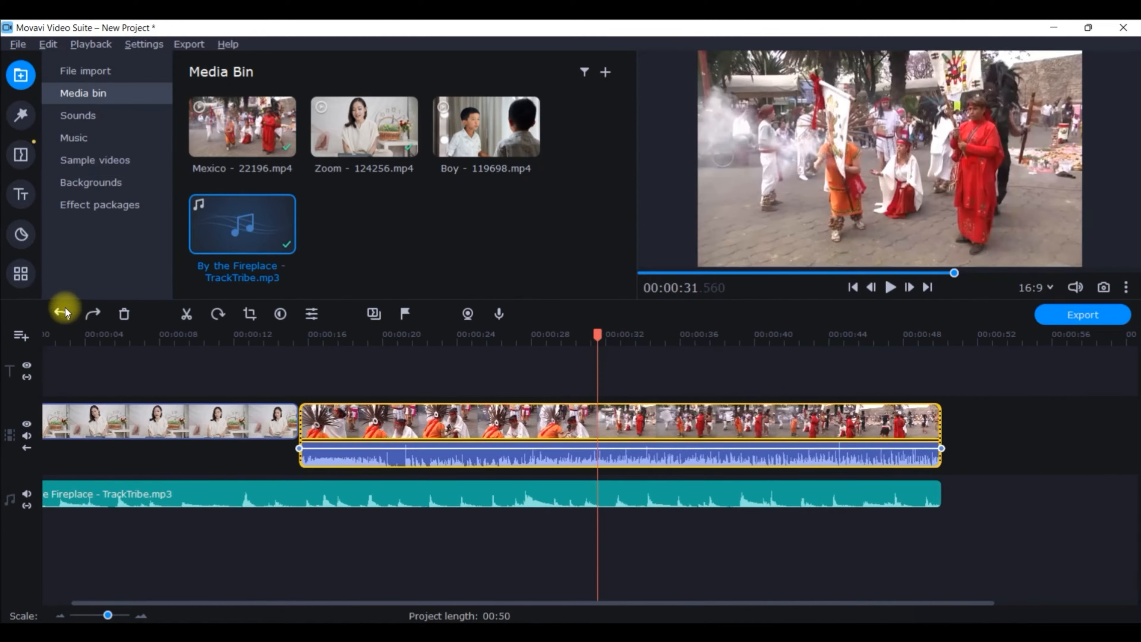
{"action": "left_click", "coordinate": [184, 317]}
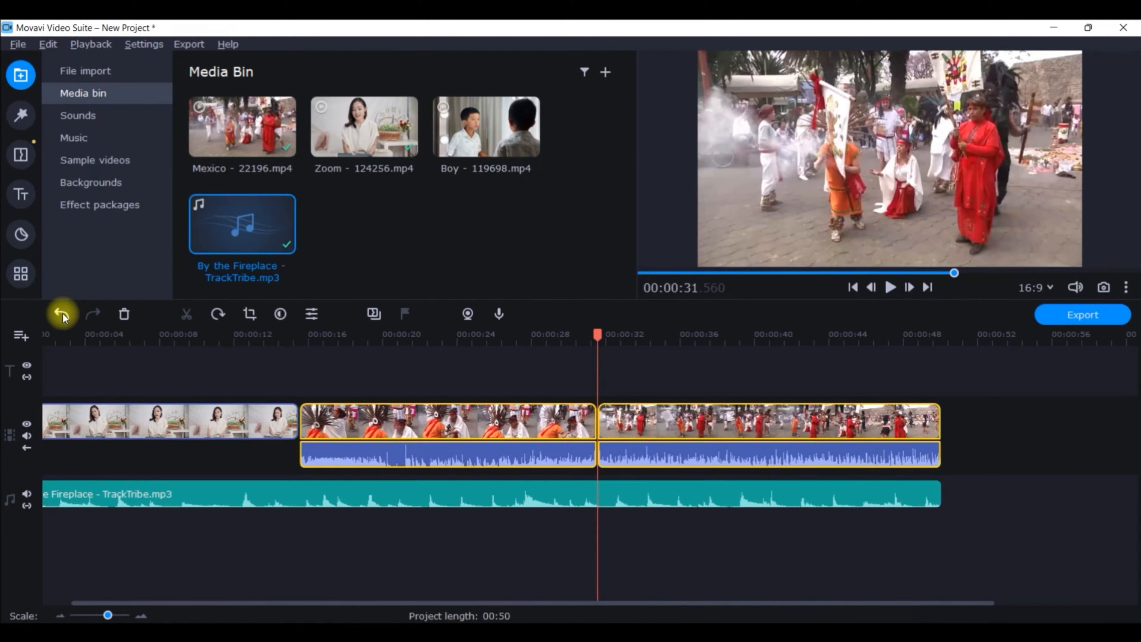
{"action": "left_click", "coordinate": [62, 313]}
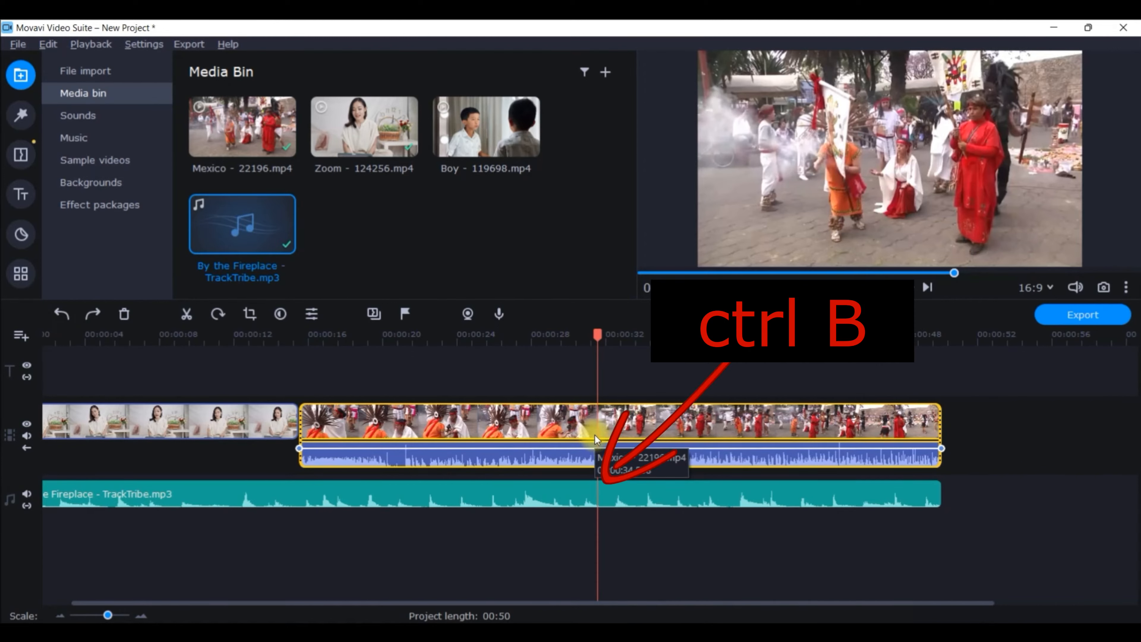
{"action": "key", "text": "ctrl+b"}
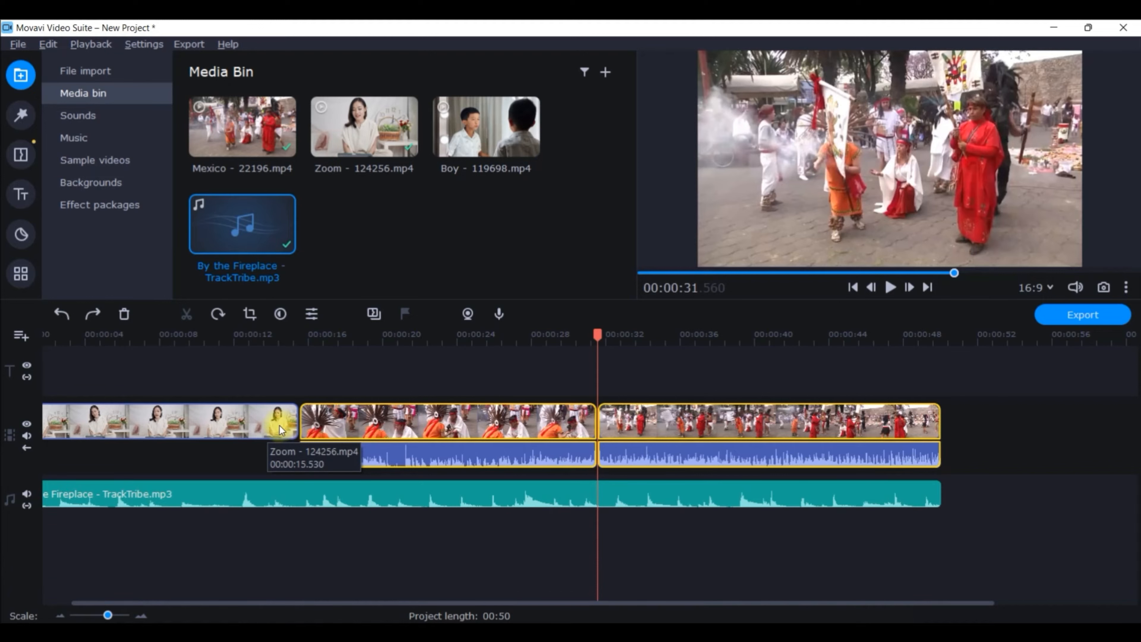
Apply the Boudin filter to the Zoom clip on the video track
{"action": "left_click", "coordinate": [264, 422]}
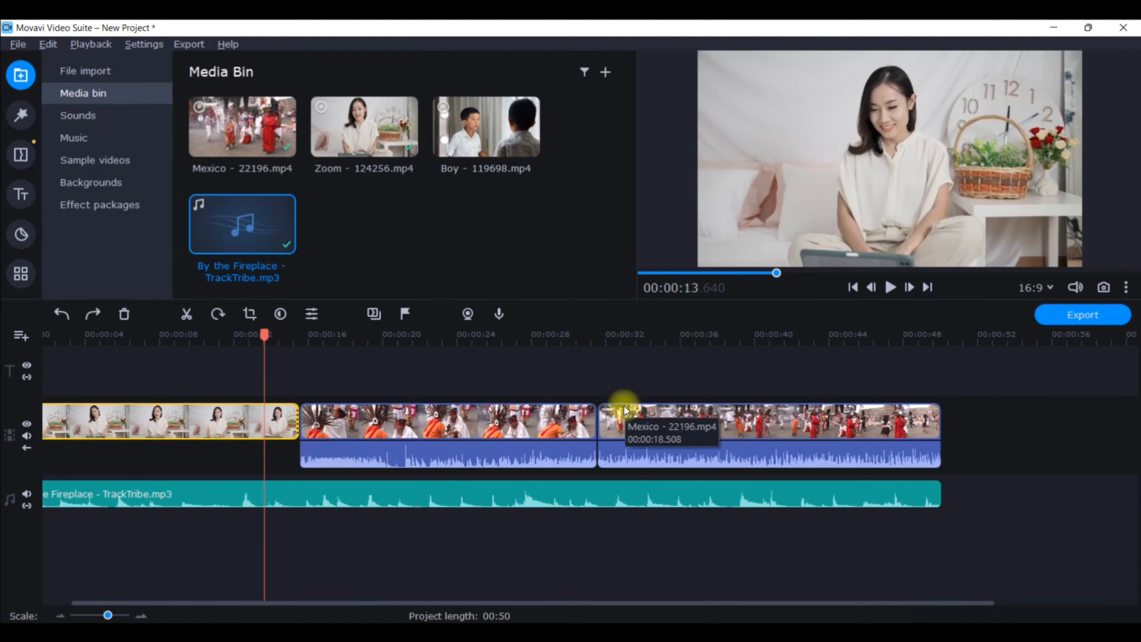
{"action": "left_click", "coordinate": [21, 114]}
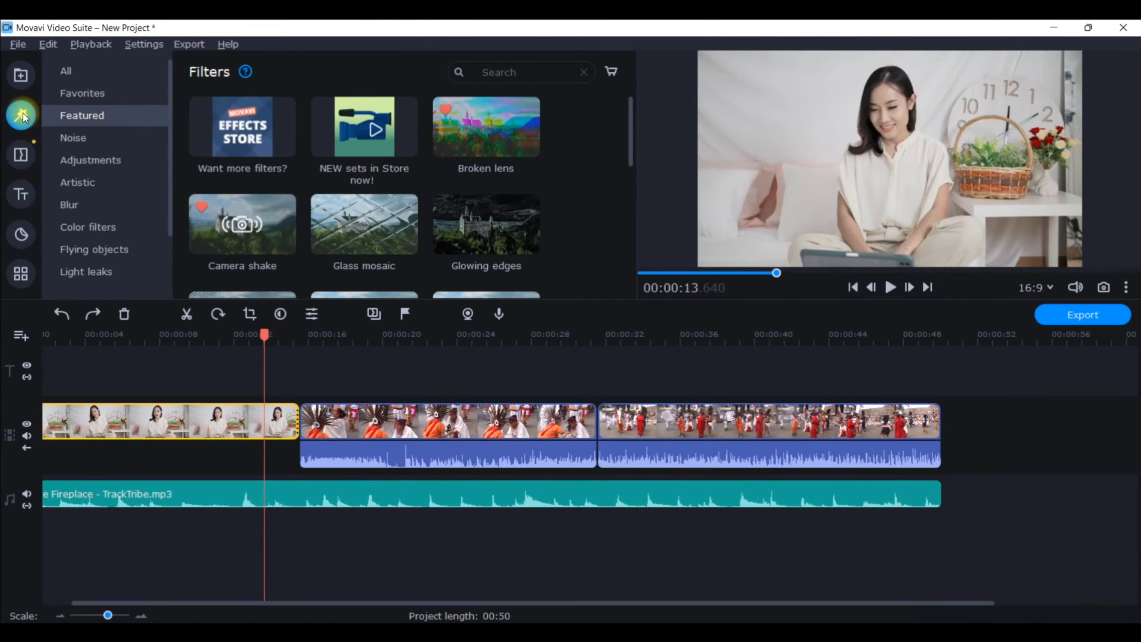
{"action": "left_click", "coordinate": [74, 72]}
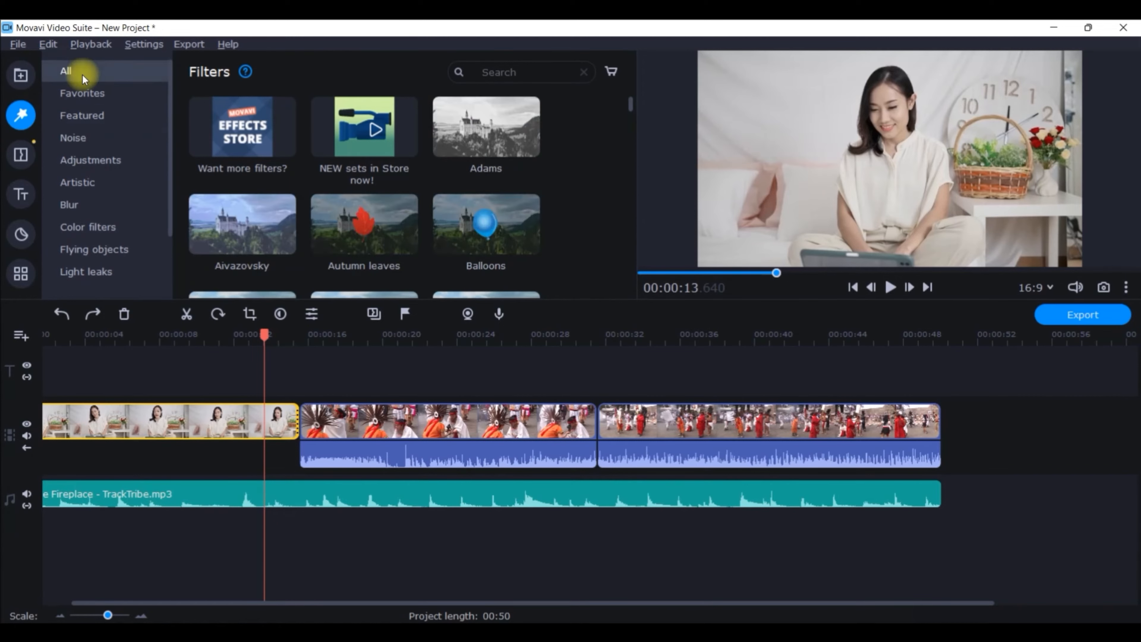
{"action": "scroll", "coordinate": [492, 202], "scroll_direction": "down", "scroll_amount": 5}
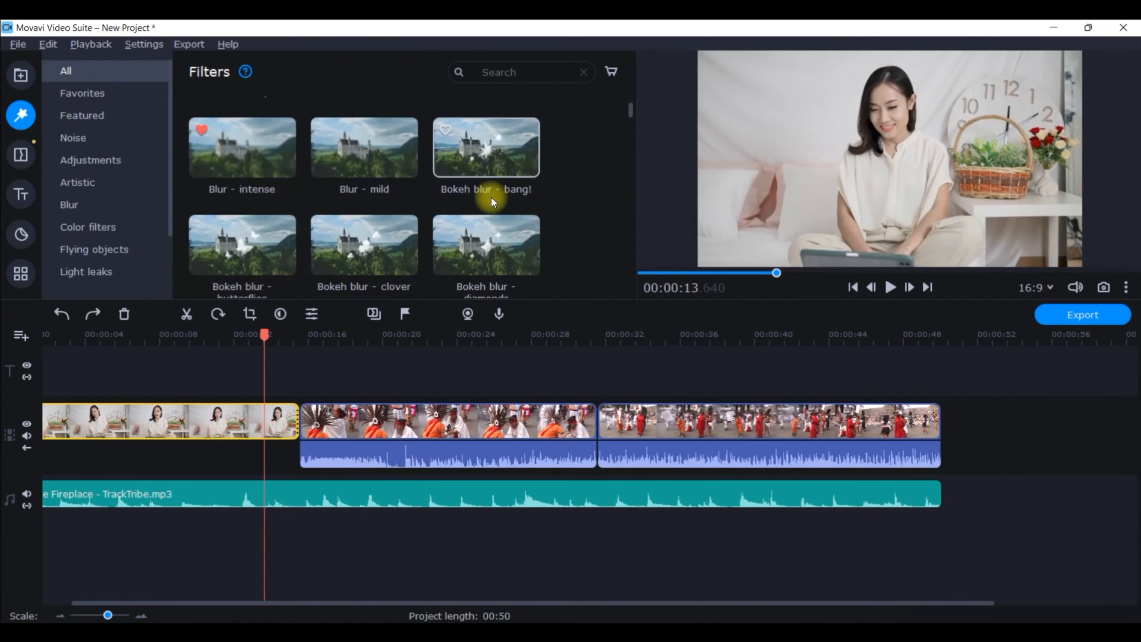
{"action": "scroll", "coordinate": [491, 202], "scroll_direction": "down", "scroll_amount": 4}
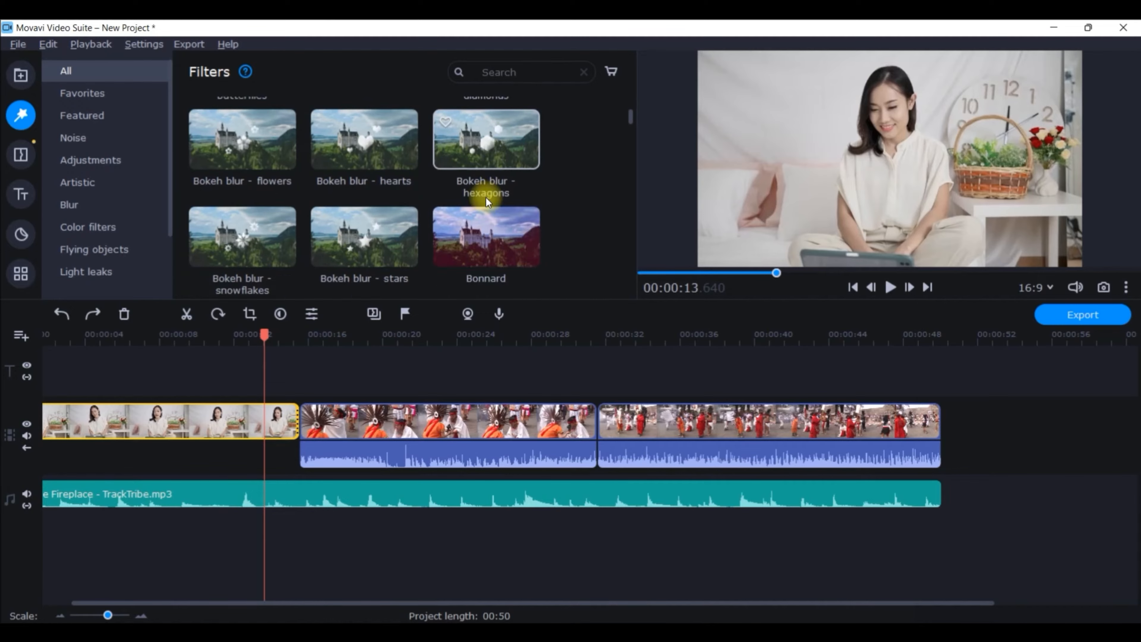
{"action": "scroll", "coordinate": [487, 202], "scroll_direction": "down", "scroll_amount": 3}
{"action": "left_click_drag", "start_coordinate": [364, 198], "coordinate": [156, 412]}
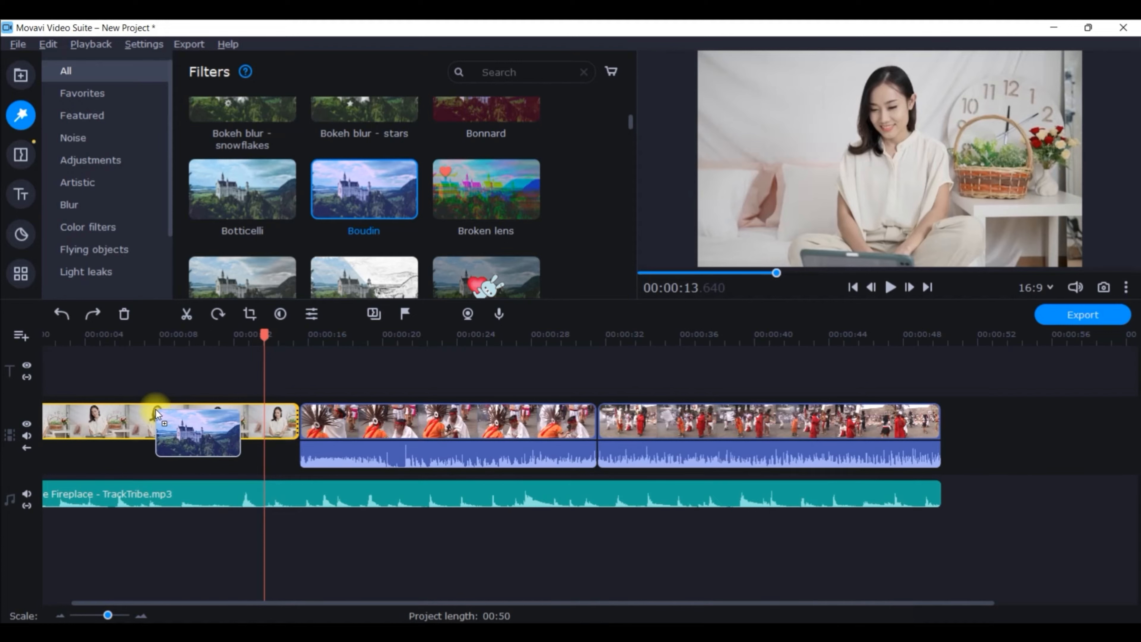
{"action": "left_click_drag", "start_coordinate": [156, 413], "coordinate": [158, 407]}
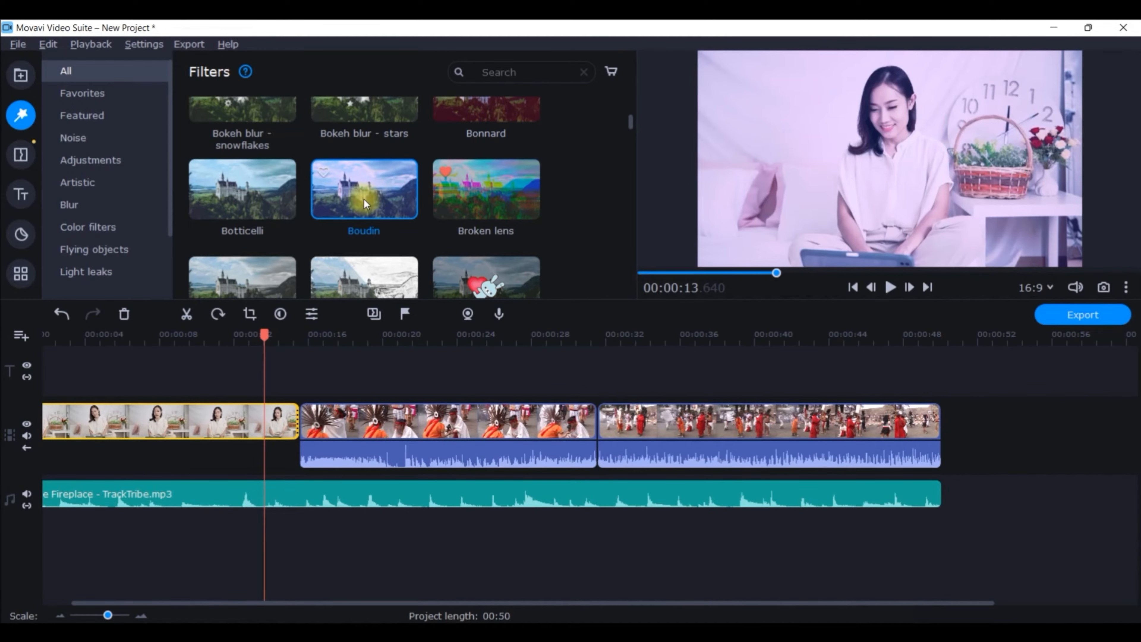
Set the intensity of the Zoom clip's Boudin filter to 64% and remove the filter from the clip
{"action": "scroll", "coordinate": [305, 501], "scroll_direction": "down", "scroll_amount": 1}
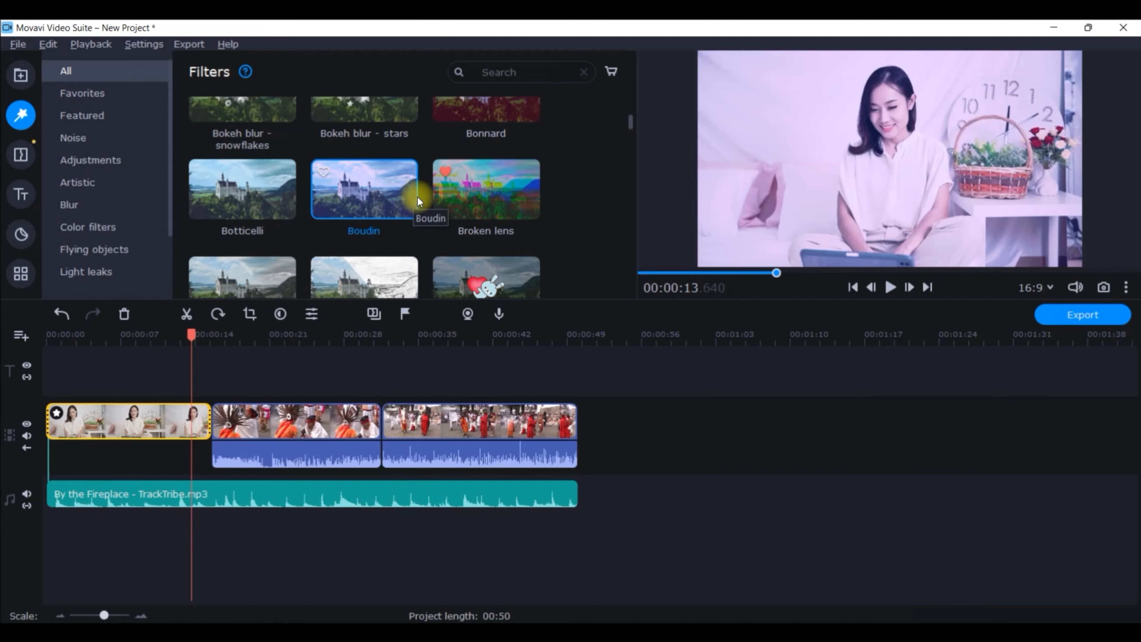
{"action": "left_click", "coordinate": [53, 415]}
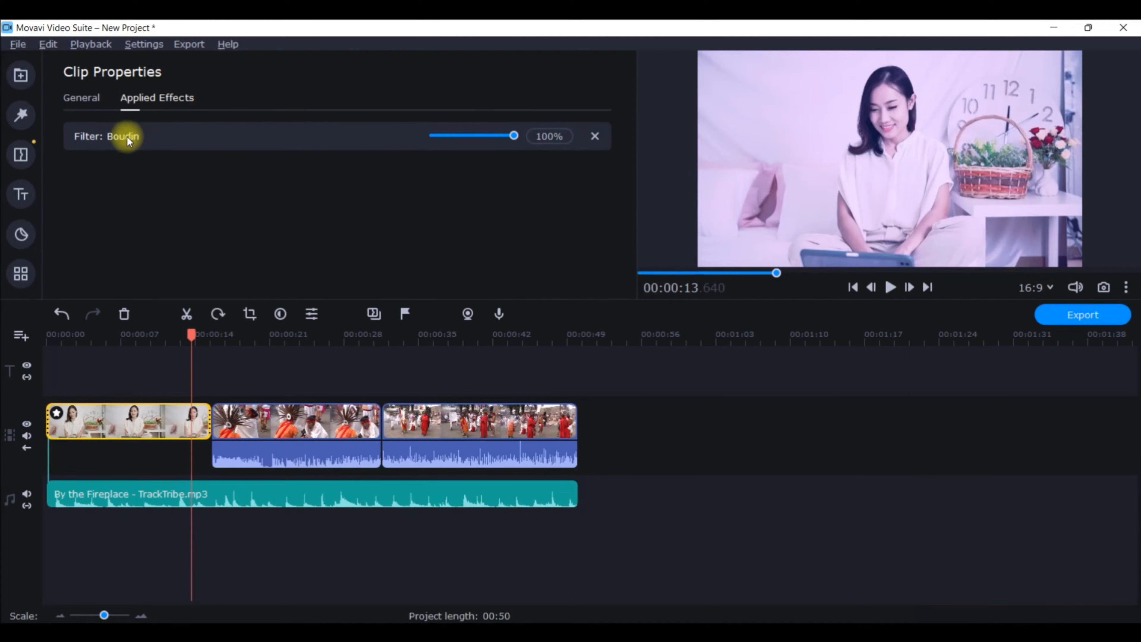
{"action": "left_click_drag", "start_coordinate": [513, 134], "coordinate": [483, 135]}
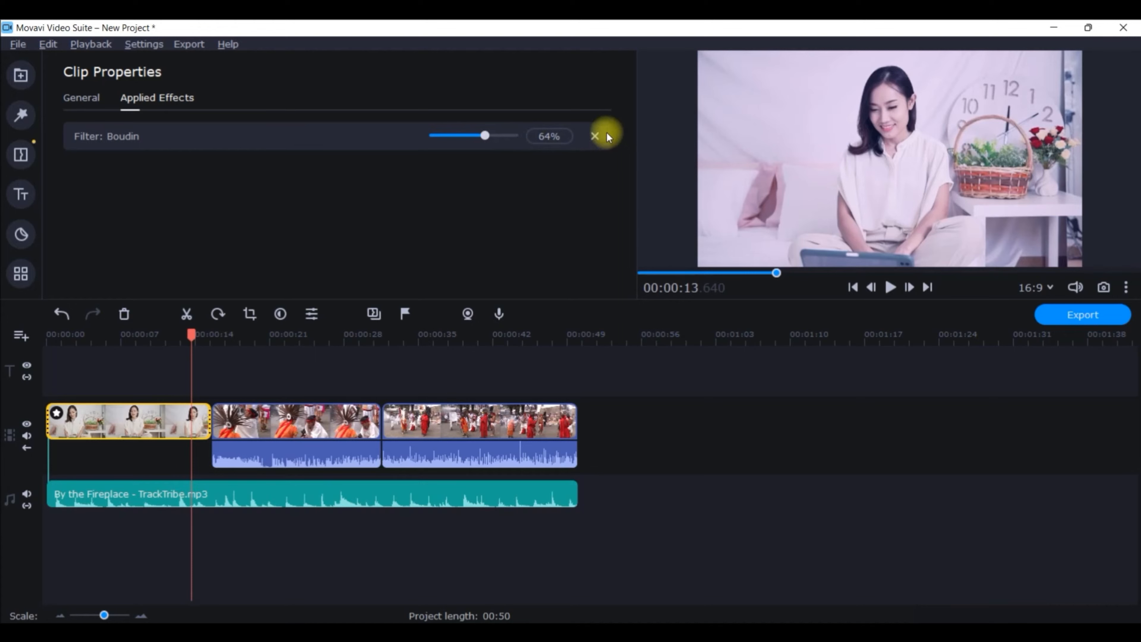
{"action": "left_click", "coordinate": [591, 136]}
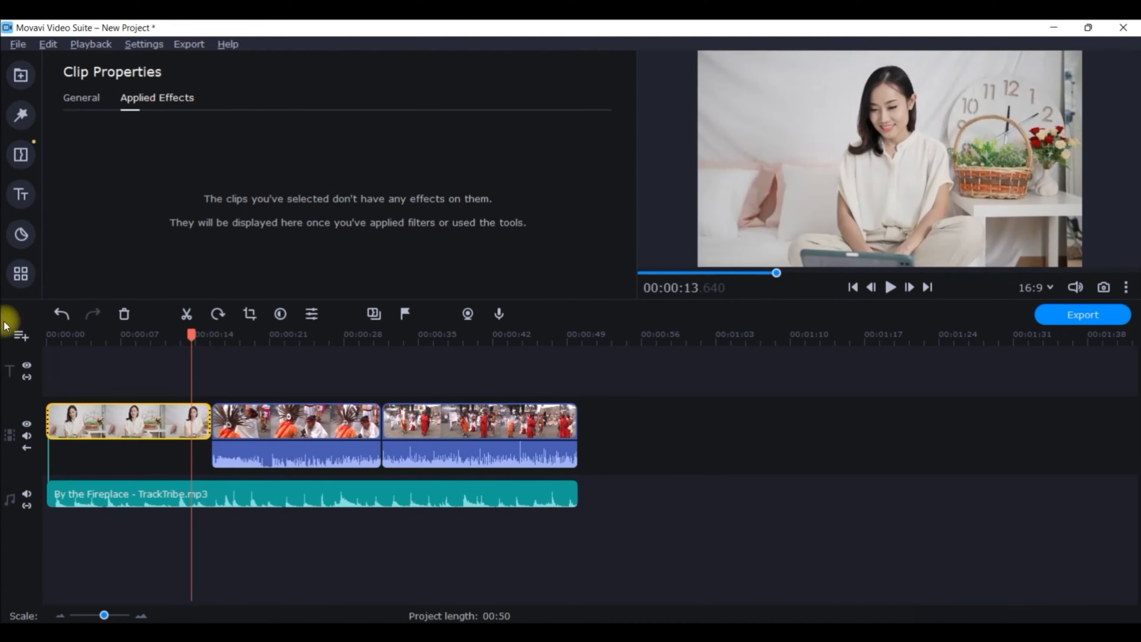
Apply the sketch-style filter listed below Boudin to the first Mexico segment and preview it until just past the split
{"action": "left_click", "coordinate": [21, 115]}
{"action": "mouse_move", "coordinate": [346, 275]}
{"action": "left_mouse_down"}
{"action": "mouse_move", "coordinate": [356, 365]}
{"action": "mouse_move", "coordinate": [214, 406]}
{"action": "left_mouse_up"}
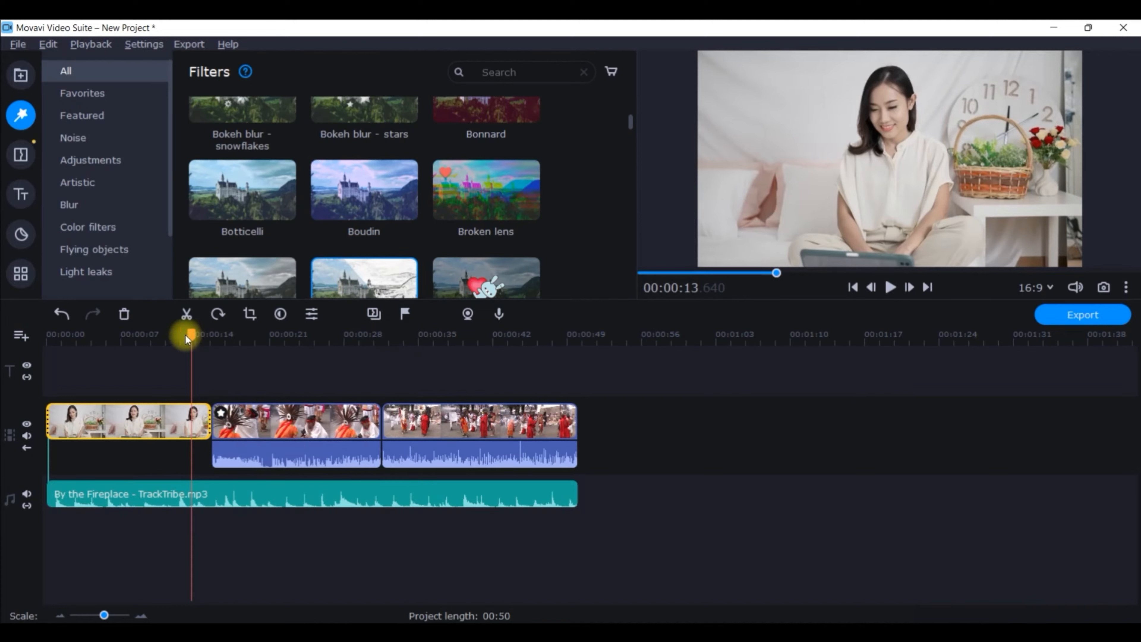
{"action": "left_click_drag", "start_coordinate": [189, 333], "coordinate": [198, 332]}
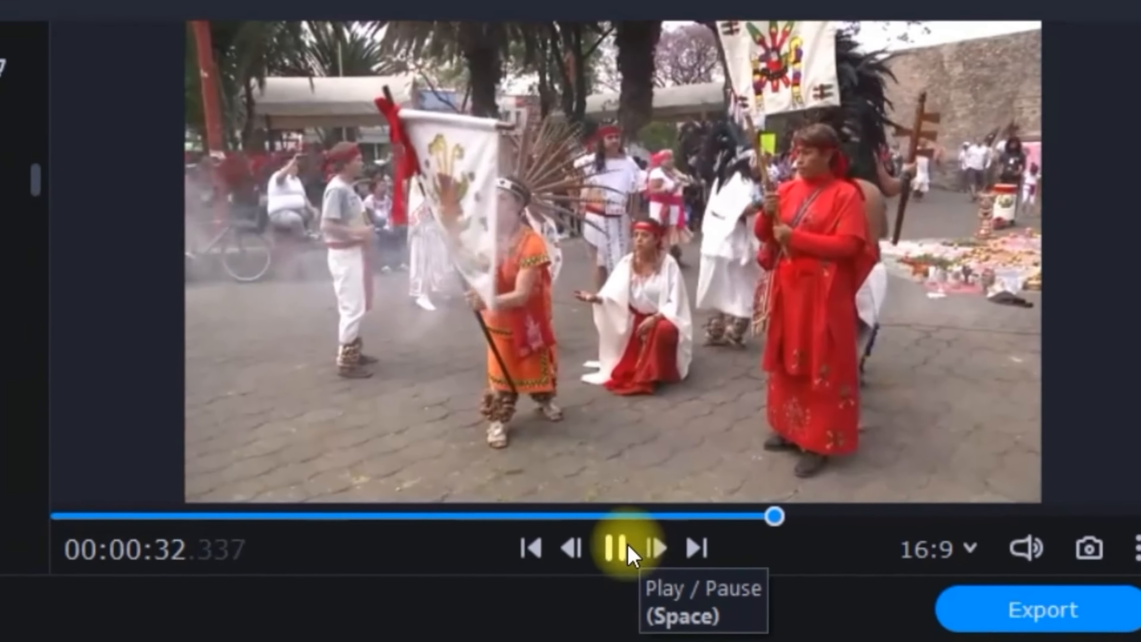
{"action": "left_click", "coordinate": [630, 549]}
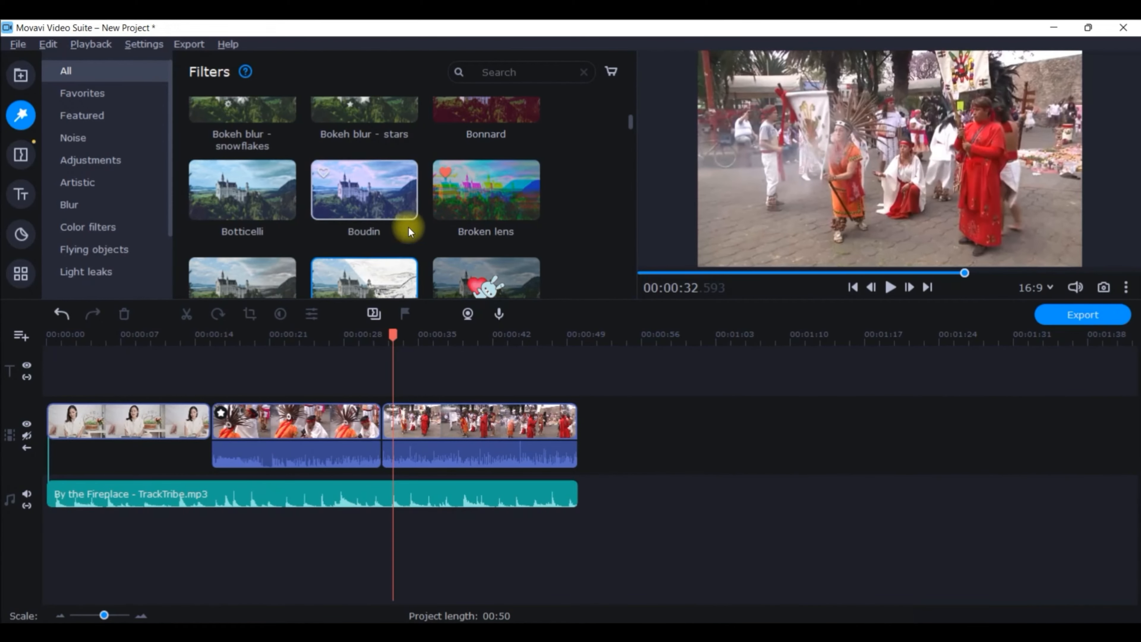
Remove the Brush - sketch filter from the first Mexico segment on the video track
{"action": "scroll", "coordinate": [408, 227], "scroll_direction": "up", "scroll_amount": 1}
{"action": "double_click", "coordinate": [309, 422]}
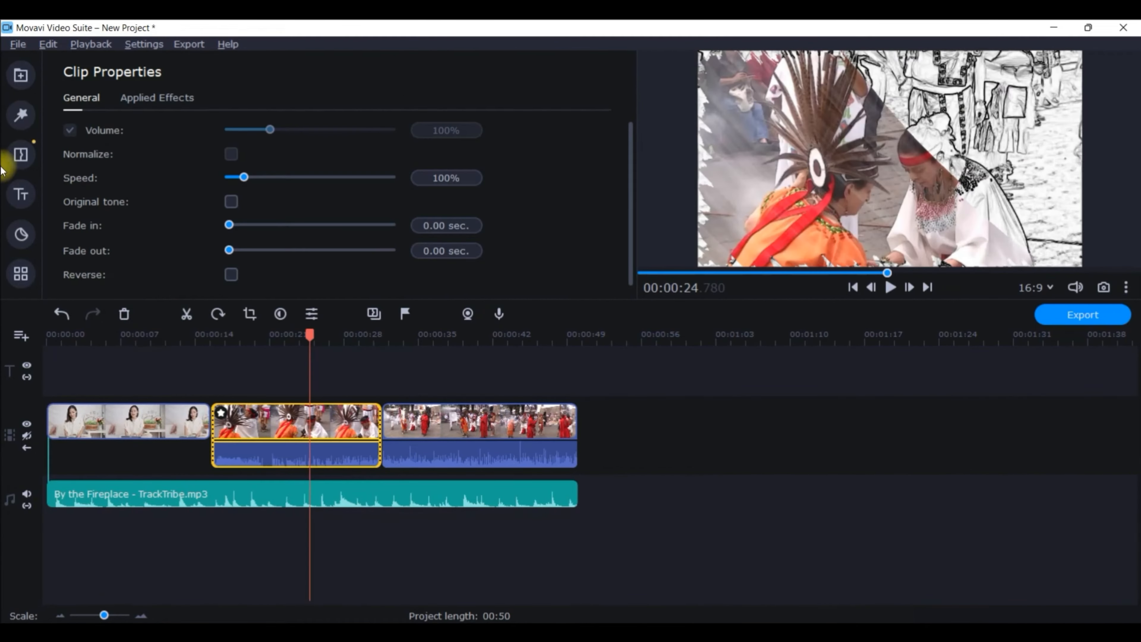
{"action": "left_click", "coordinate": [13, 120]}
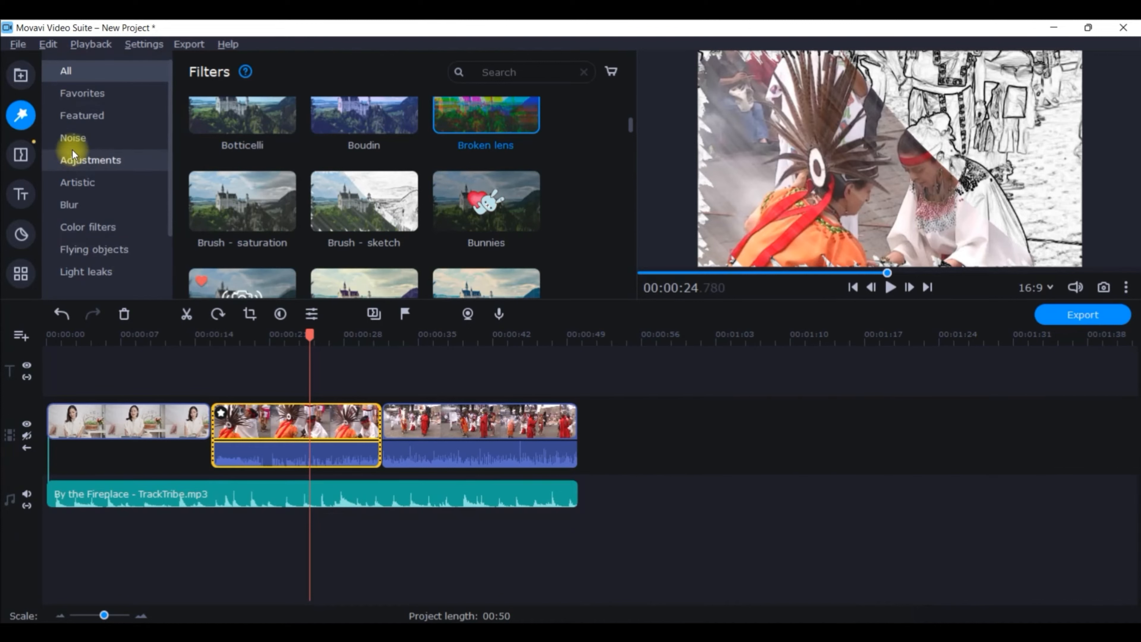
{"action": "left_click", "coordinate": [86, 226]}
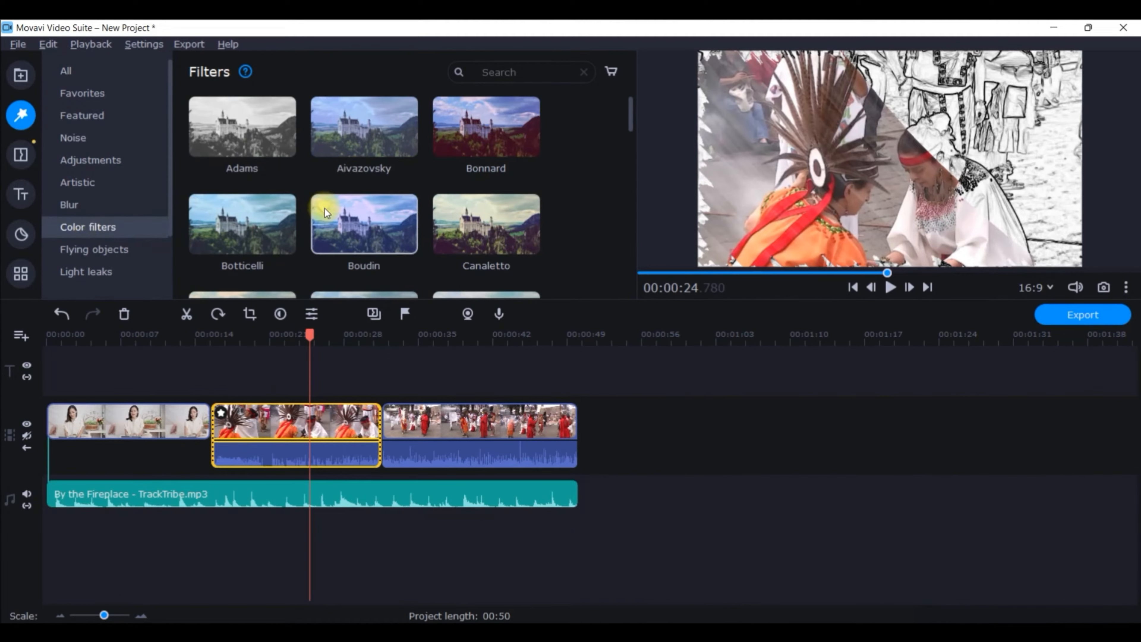
{"action": "left_click", "coordinate": [221, 412]}
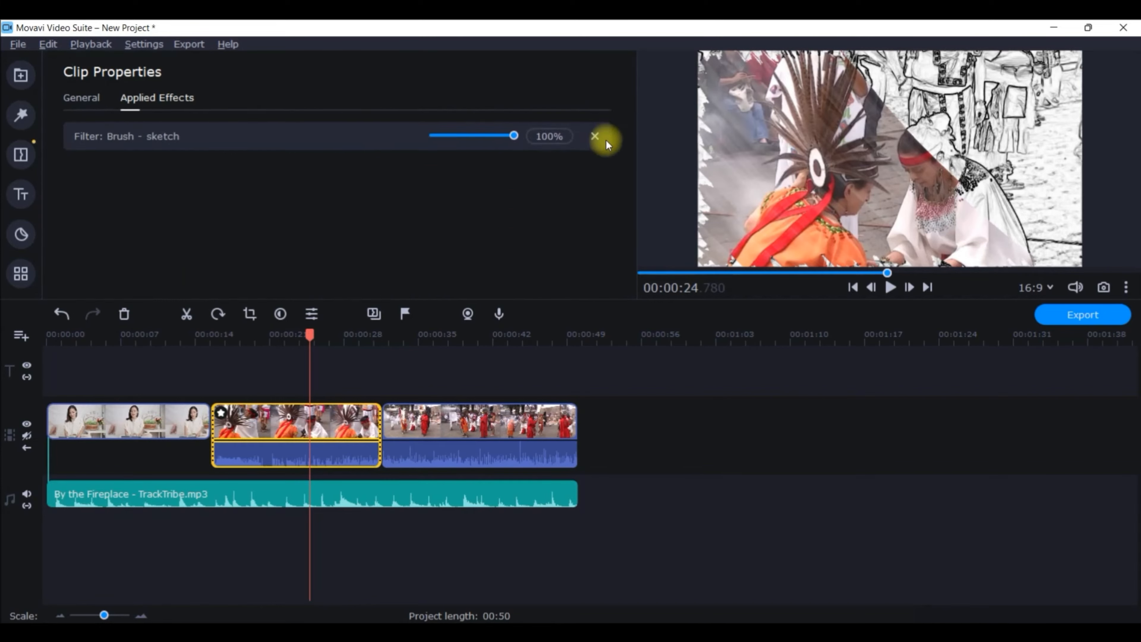
{"action": "left_click", "coordinate": [595, 136]}
Apply the Levitan color filter to the Zoom clip and return the playhead to the start of the timeline
{"action": "left_click", "coordinate": [21, 115]}
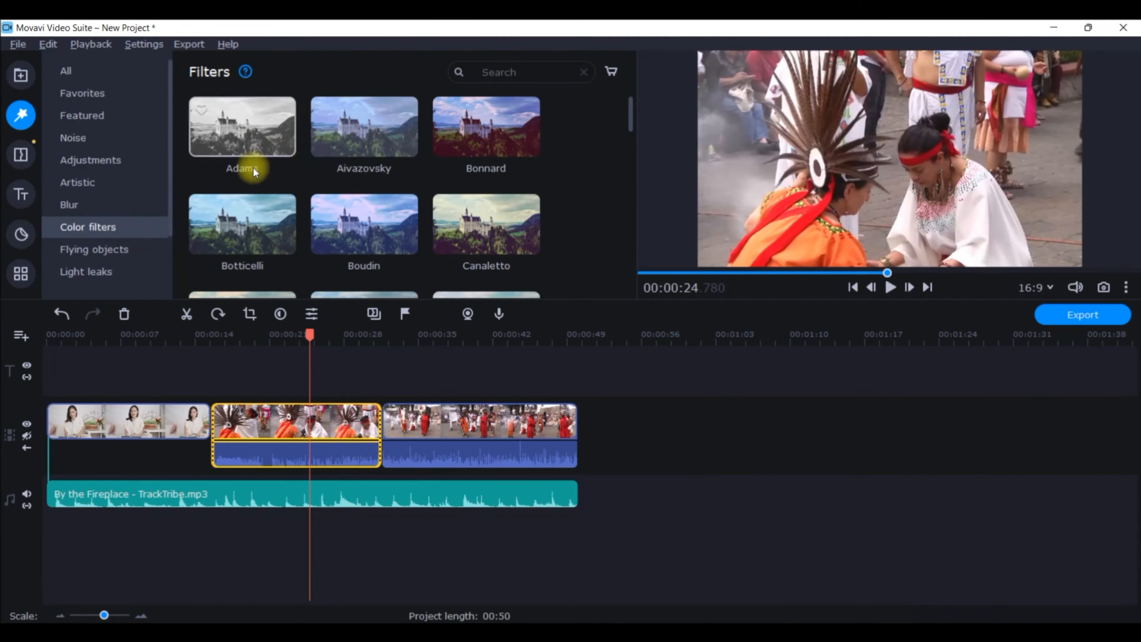
{"action": "scroll", "coordinate": [427, 130], "scroll_direction": "down", "scroll_amount": 2}
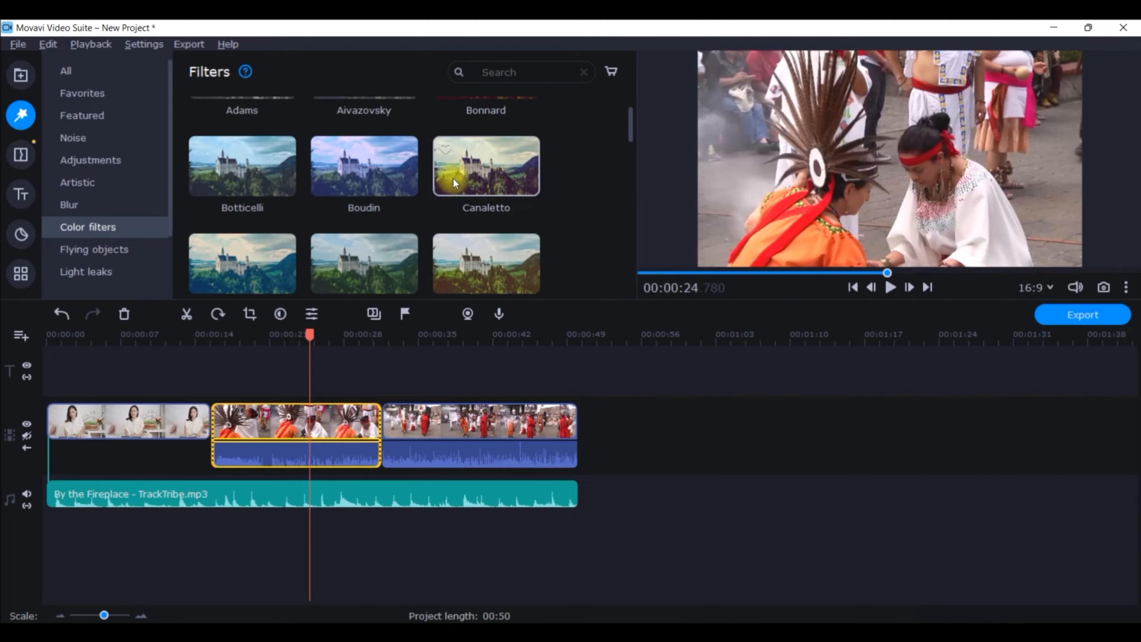
{"action": "scroll", "coordinate": [527, 225], "scroll_direction": "down", "scroll_amount": 4}
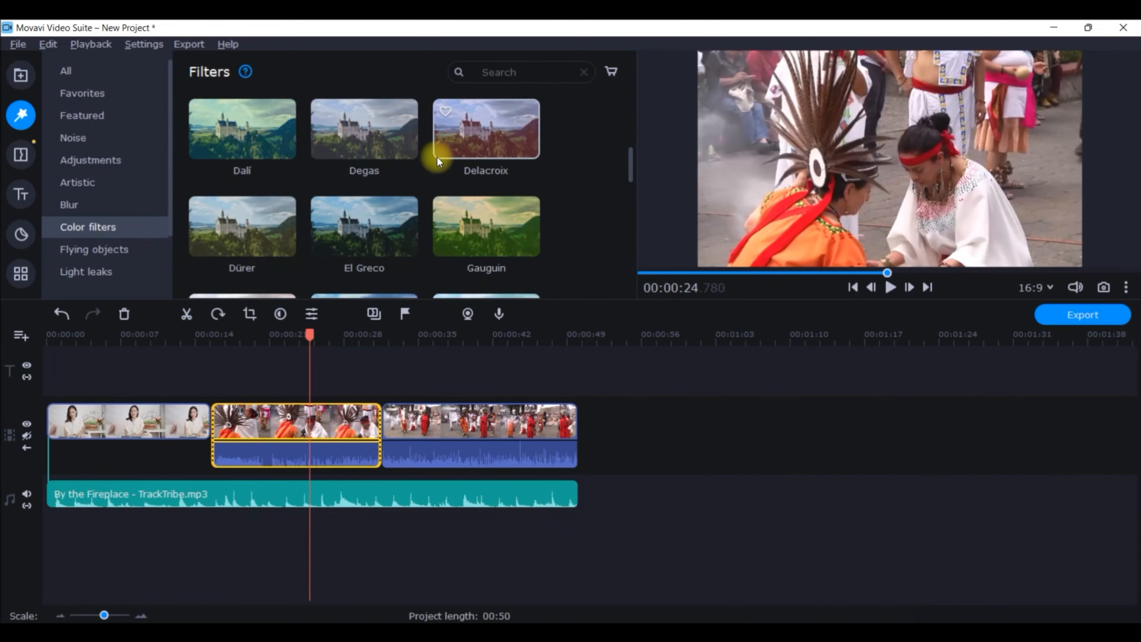
{"action": "scroll", "coordinate": [436, 158], "scroll_direction": "up", "scroll_amount": 1}
{"action": "scroll", "coordinate": [456, 173], "scroll_direction": "down", "scroll_amount": 3}
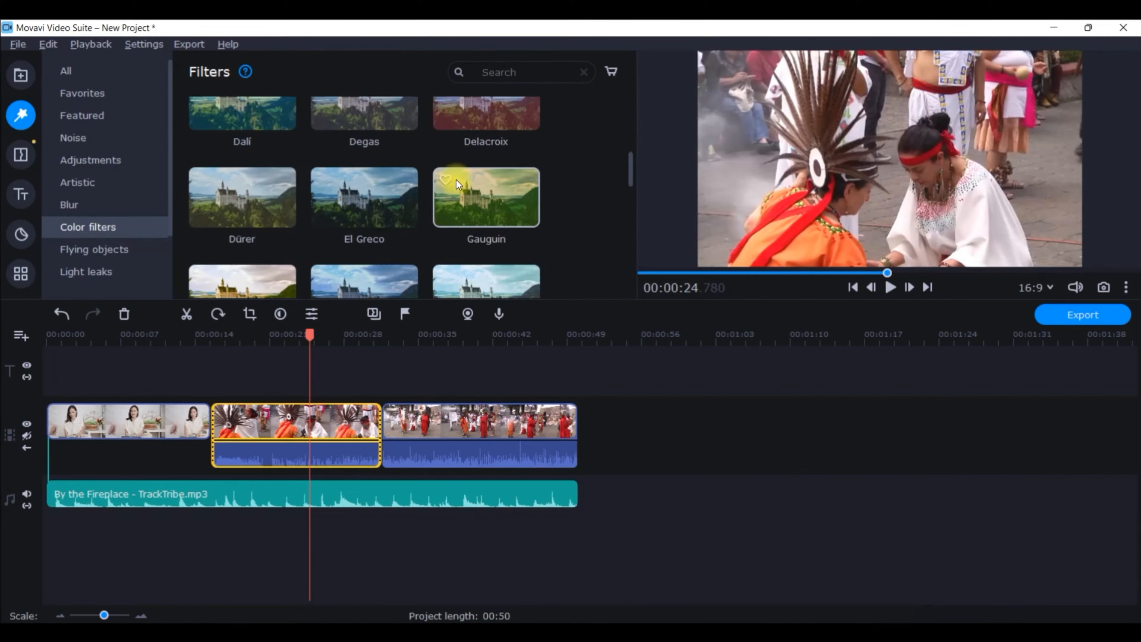
{"action": "scroll", "coordinate": [381, 218], "scroll_direction": "down", "scroll_amount": 3}
{"action": "left_click_drag", "start_coordinate": [376, 213], "coordinate": [123, 405]}
{"action": "left_click_drag", "start_coordinate": [320, 329], "coordinate": [24, 341]}
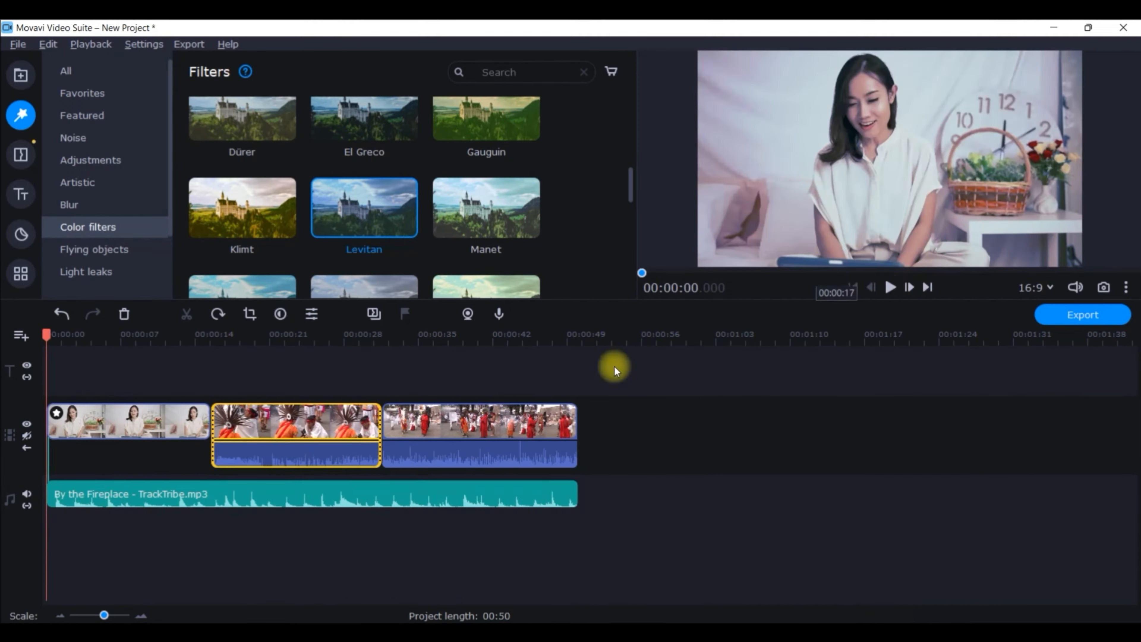
Set the intensity of the Zoom clip's Levitan filter to 61% and remove the filter from the clip
{"action": "left_click", "coordinate": [56, 412]}
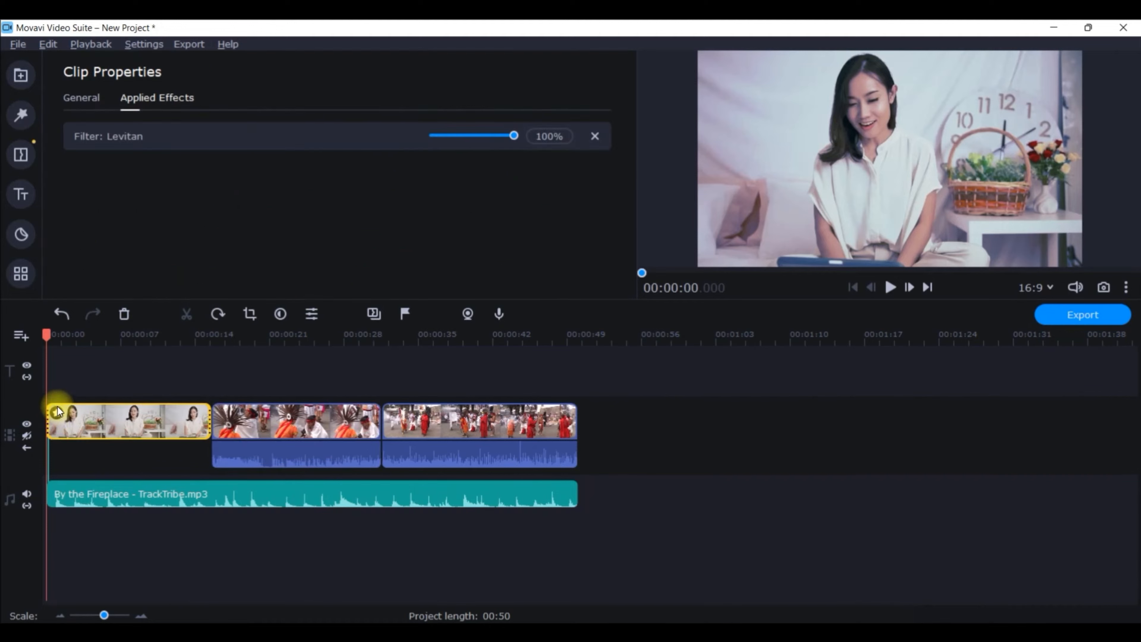
{"action": "left_click_drag", "start_coordinate": [514, 136], "coordinate": [489, 145]}
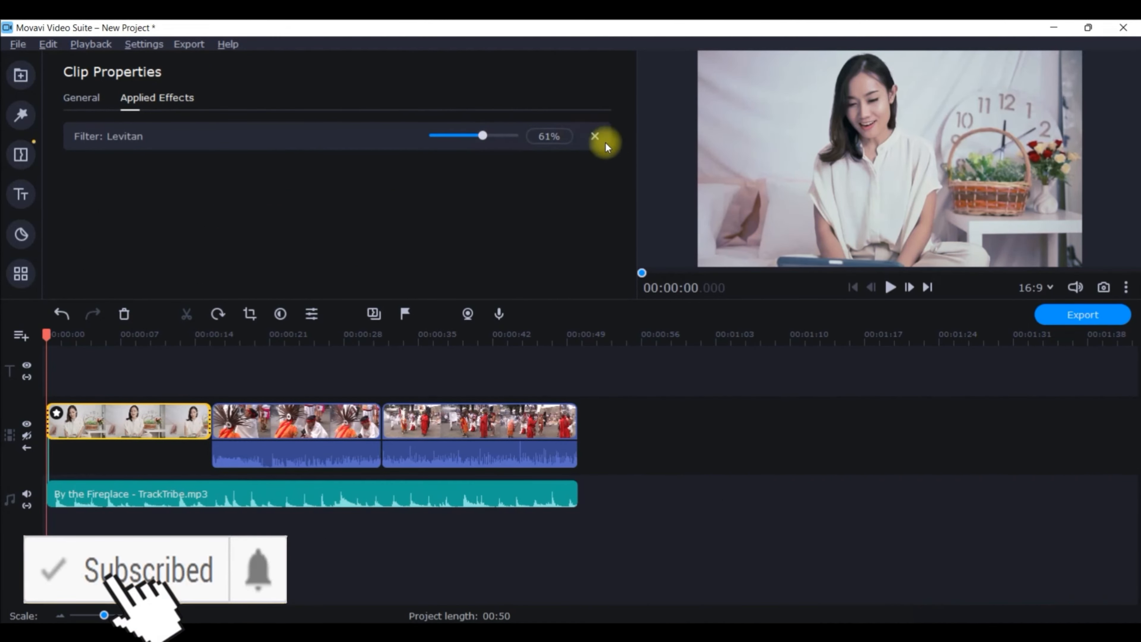
{"action": "left_click", "coordinate": [596, 137]}
Browse the filters in the Noise category and open the Blur category
{"action": "left_click", "coordinate": [133, 135]}
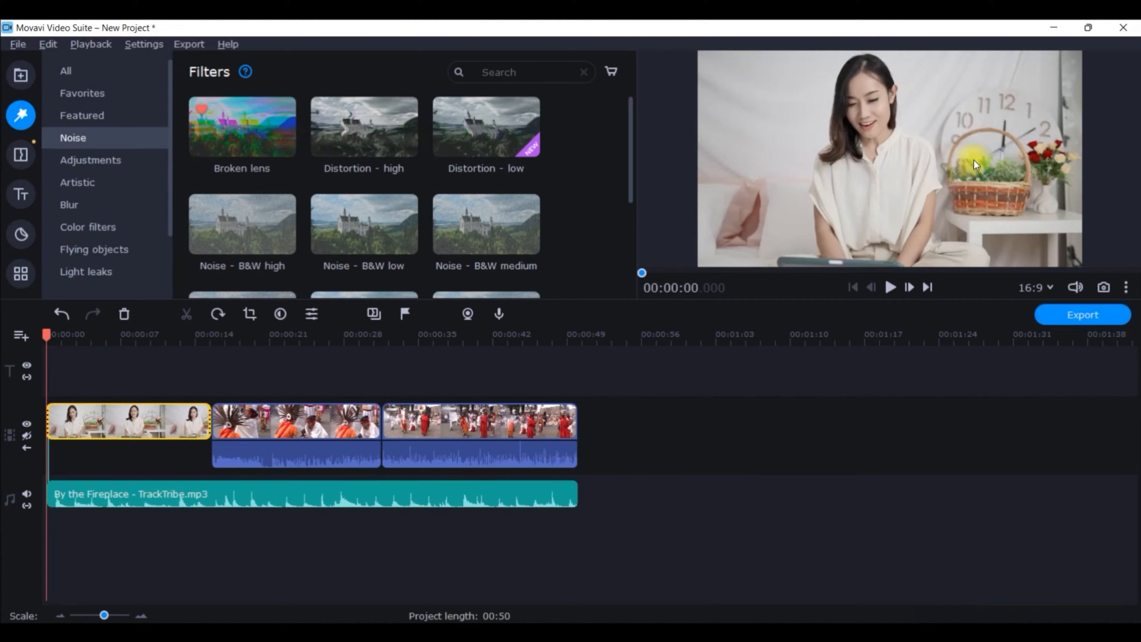
{"action": "scroll", "coordinate": [288, 198], "scroll_direction": "down", "scroll_amount": 2}
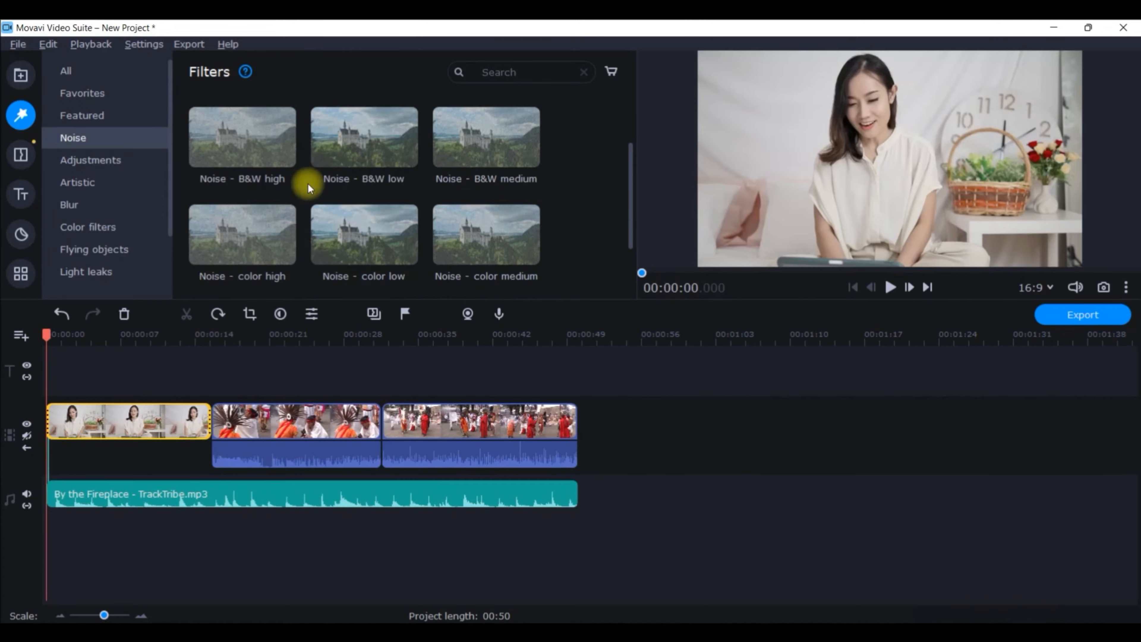
{"action": "scroll", "coordinate": [342, 193], "scroll_direction": "down", "scroll_amount": 2}
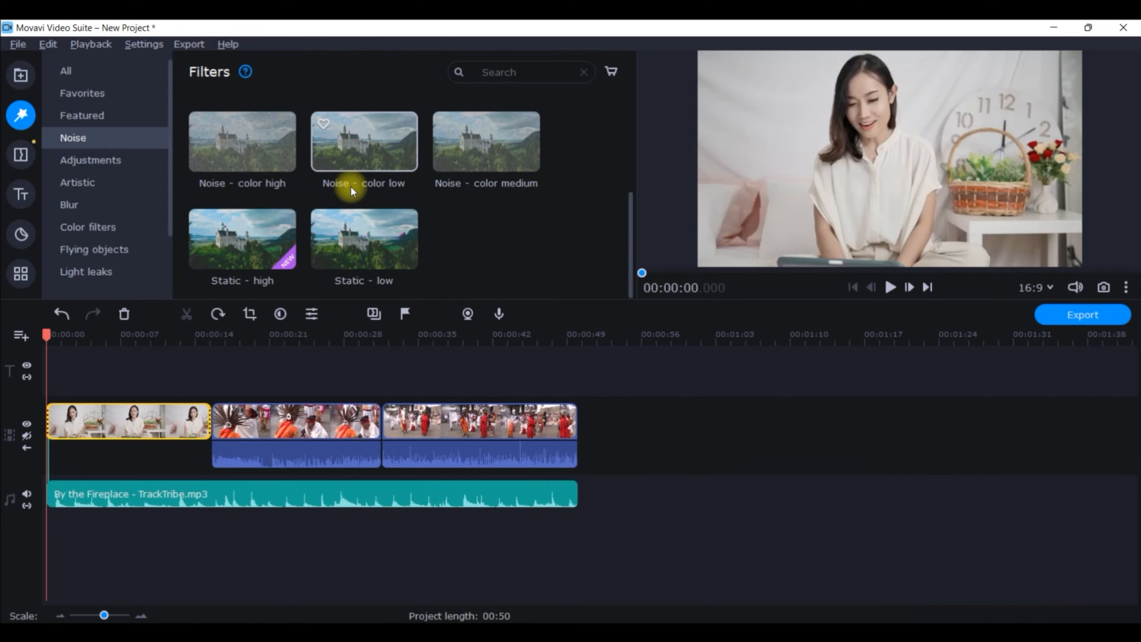
{"action": "scroll", "coordinate": [252, 149], "scroll_direction": "up", "scroll_amount": 4}
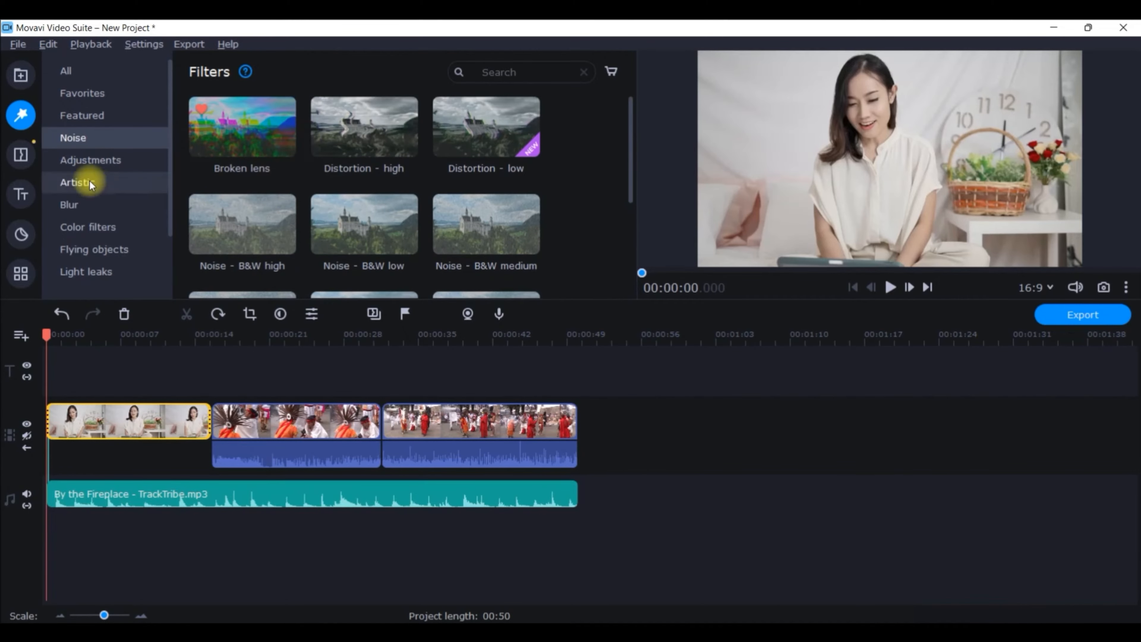
{"action": "left_click", "coordinate": [65, 205]}
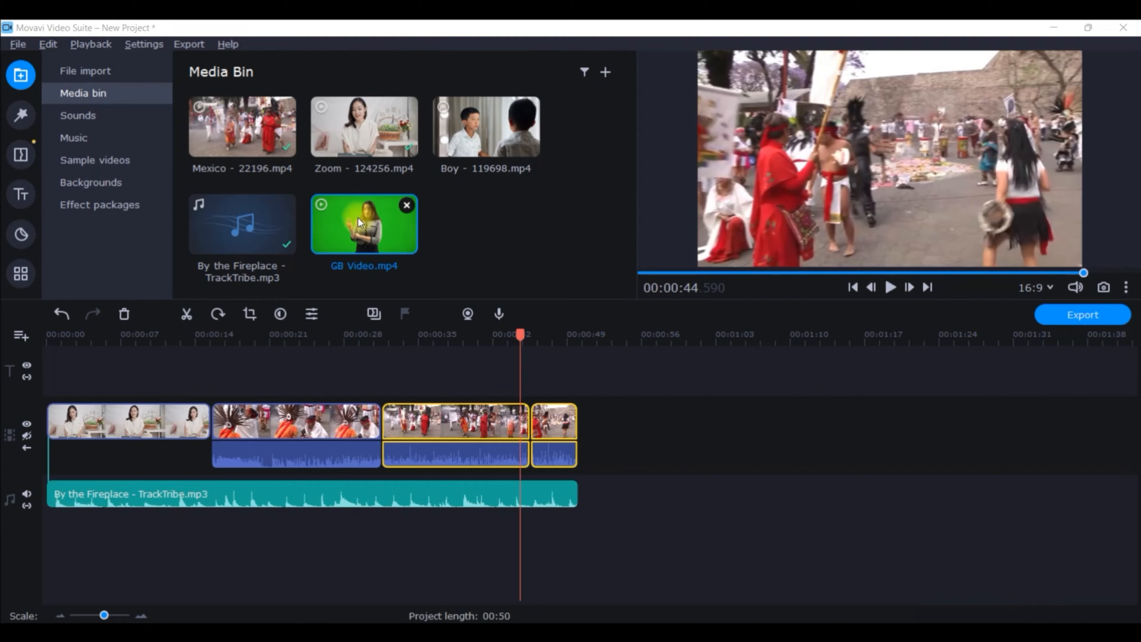
Place GB Video.mp4 on the overlay track, aligned with the start of the second Mexico segment
{"action": "left_click_drag", "start_coordinate": [356, 217], "coordinate": [385, 349]}
{"action": "left_click_drag", "start_coordinate": [488, 410], "coordinate": [470, 396]}
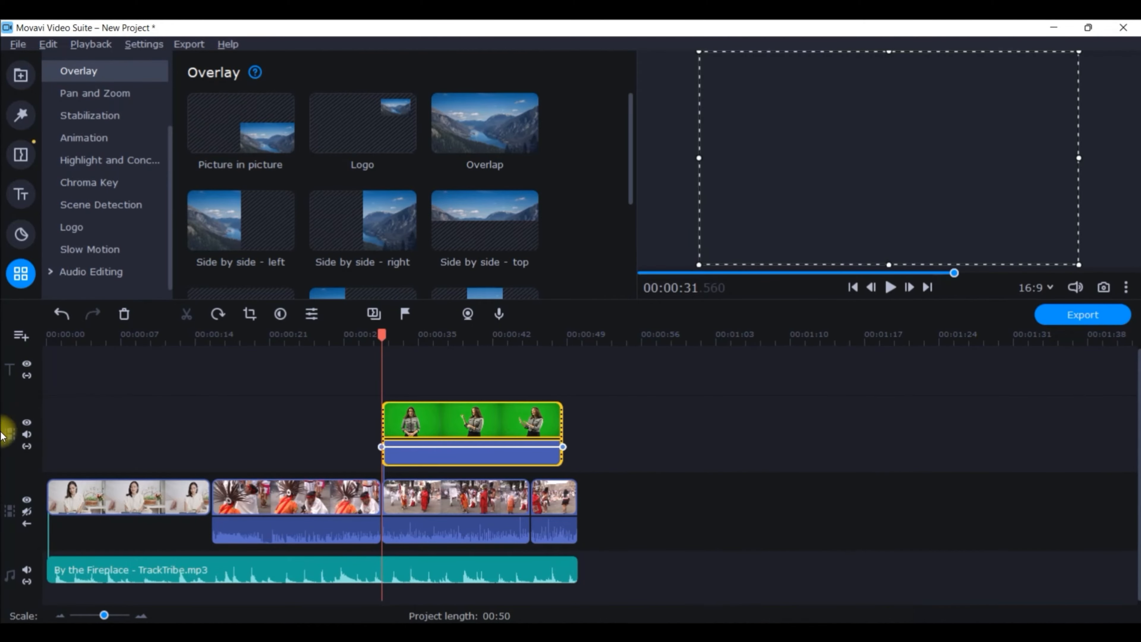
Delete the GB Video overlay clip's audio and trim its end to the end of the second Mexico segment
{"action": "left_click", "coordinate": [22, 443]}
{"action": "left_click", "coordinate": [474, 455]}
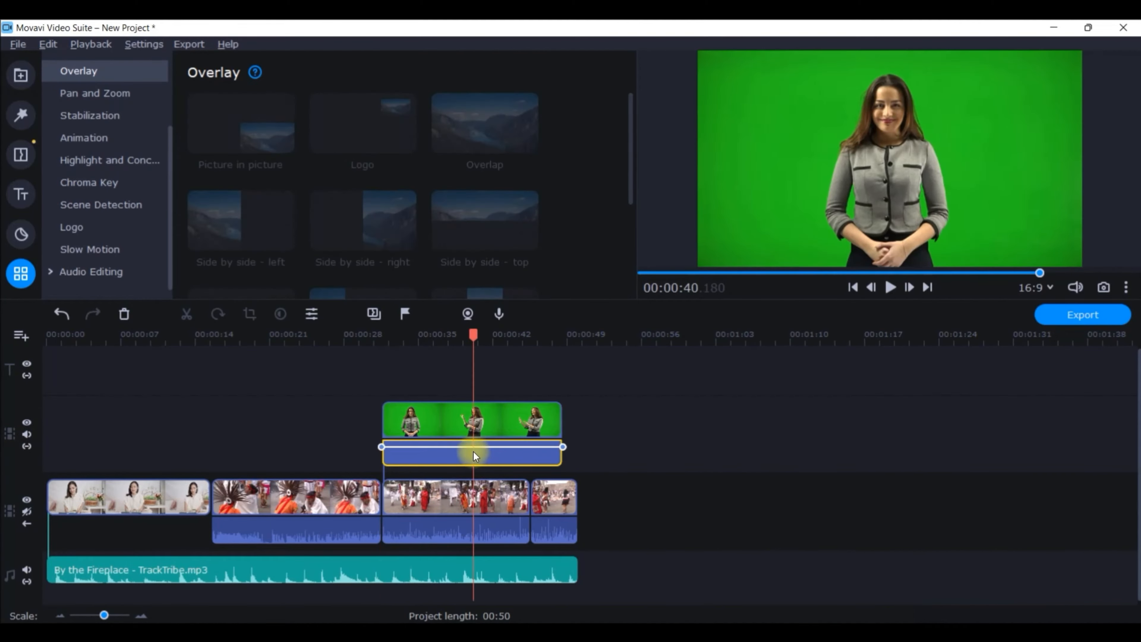
{"action": "key", "text": "Delete"}
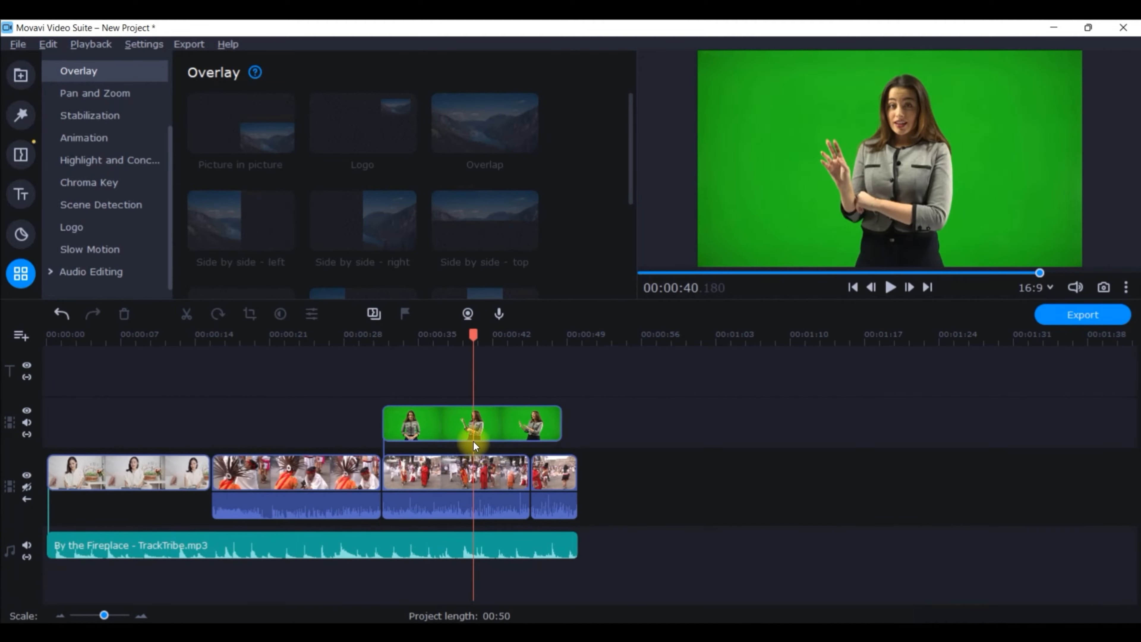
{"action": "left_click_drag", "start_coordinate": [559, 427], "coordinate": [524, 426]}
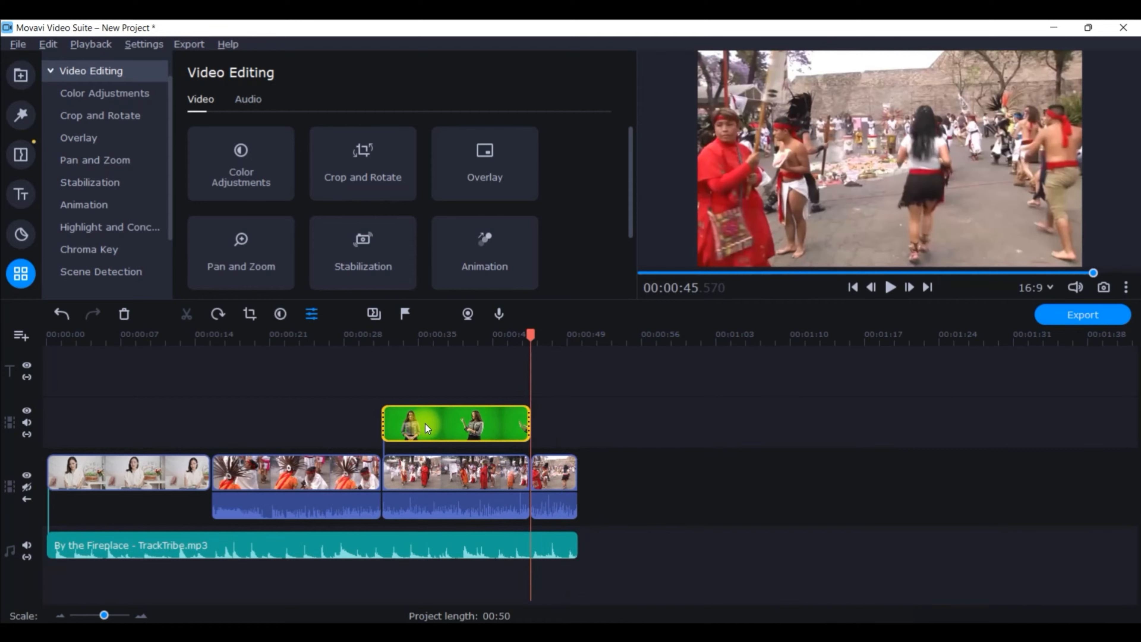
Apply Chroma Key to the GB Video overlay clip using its green background as the key color, and check the result at two points
{"action": "left_click", "coordinate": [426, 423]}
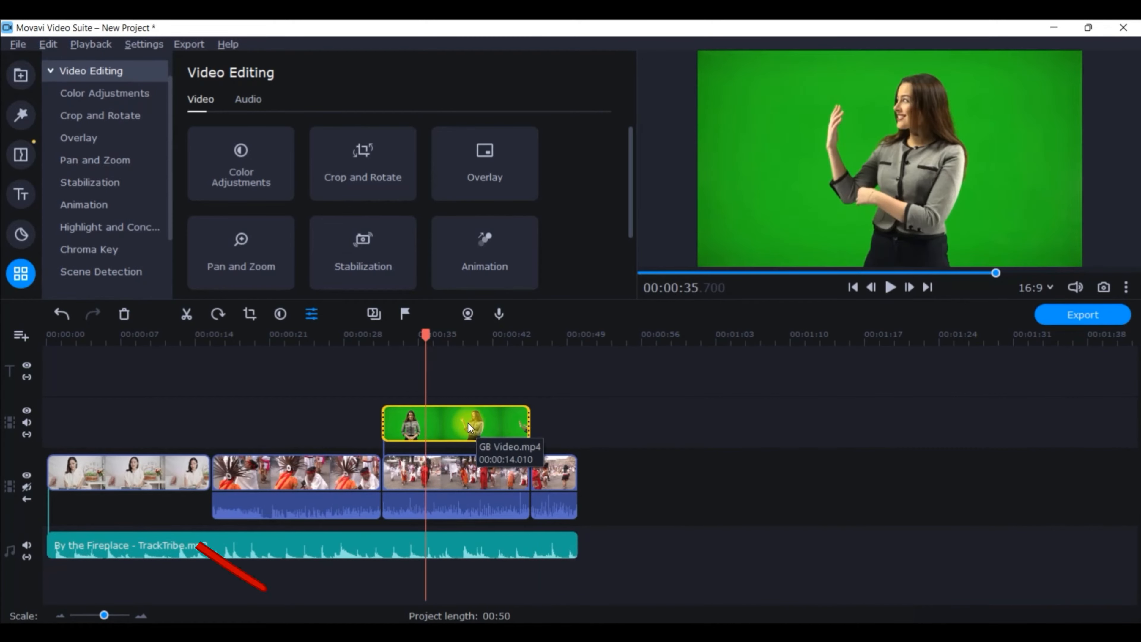
{"action": "left_click", "coordinate": [21, 281]}
{"action": "left_click", "coordinate": [68, 71]}
{"action": "left_click", "coordinate": [86, 93]}
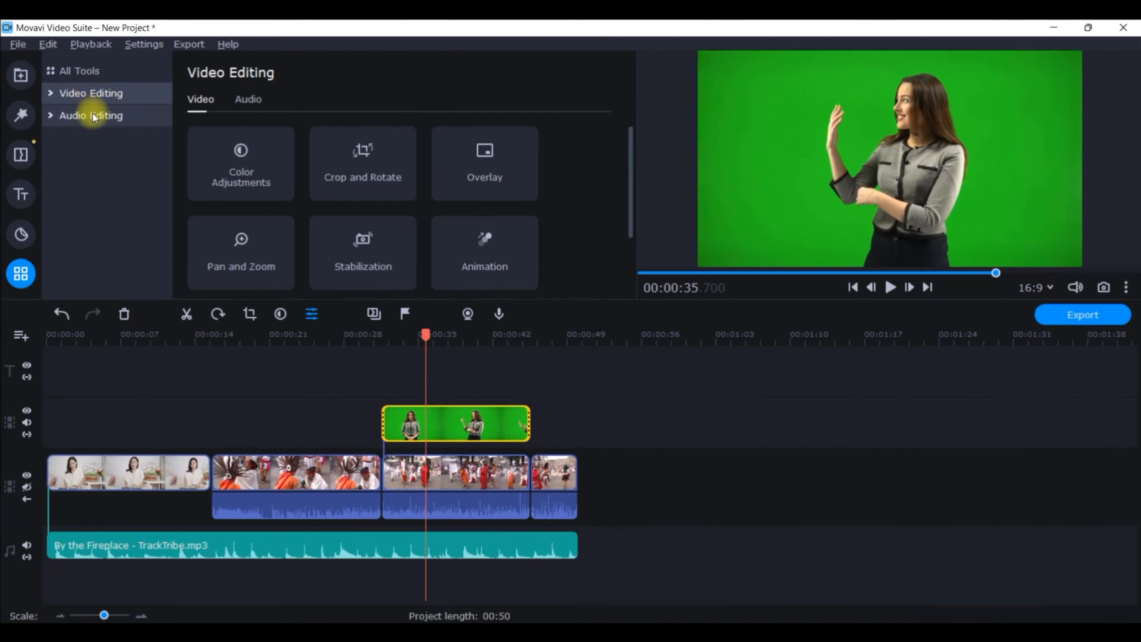
{"action": "left_click", "coordinate": [52, 92]}
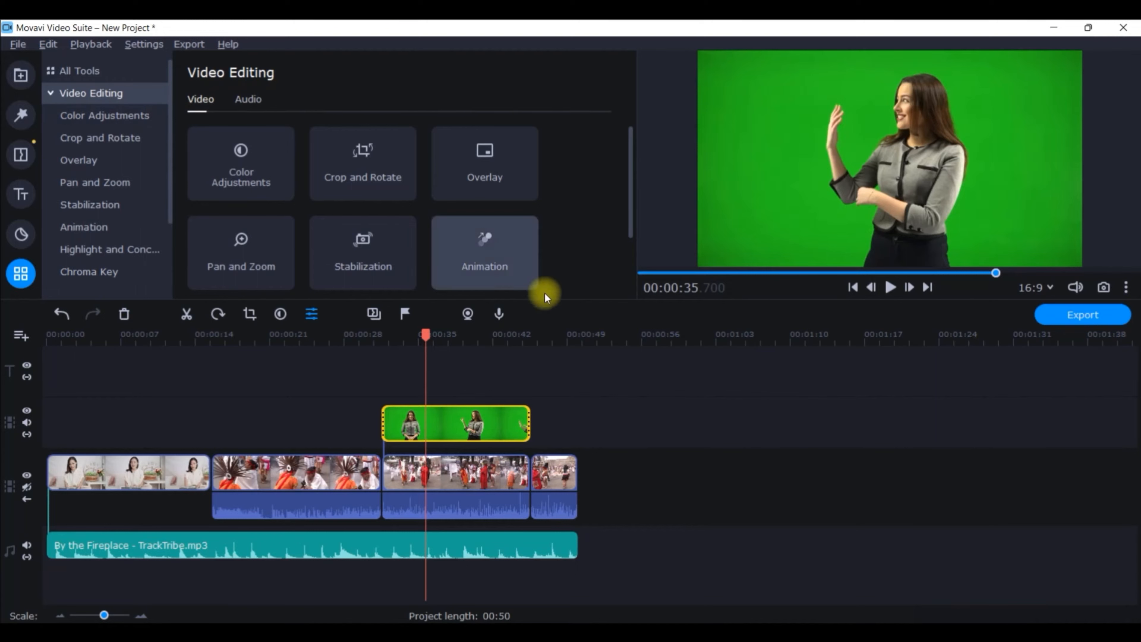
{"action": "scroll", "coordinate": [488, 242], "scroll_direction": "down", "scroll_amount": 3}
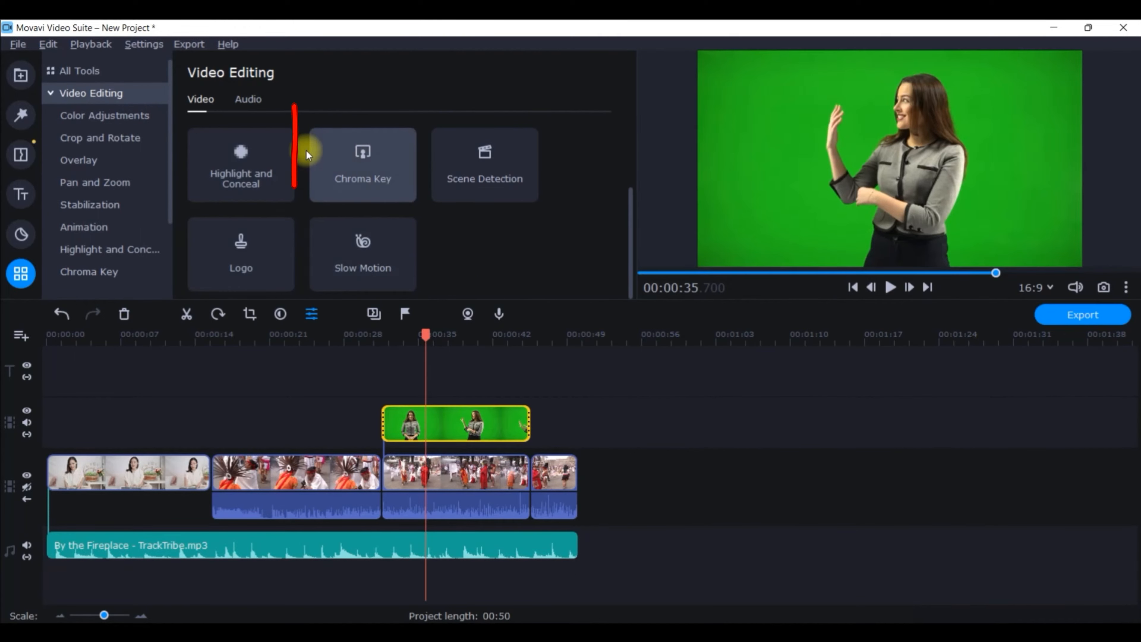
{"action": "left_click", "coordinate": [373, 175]}
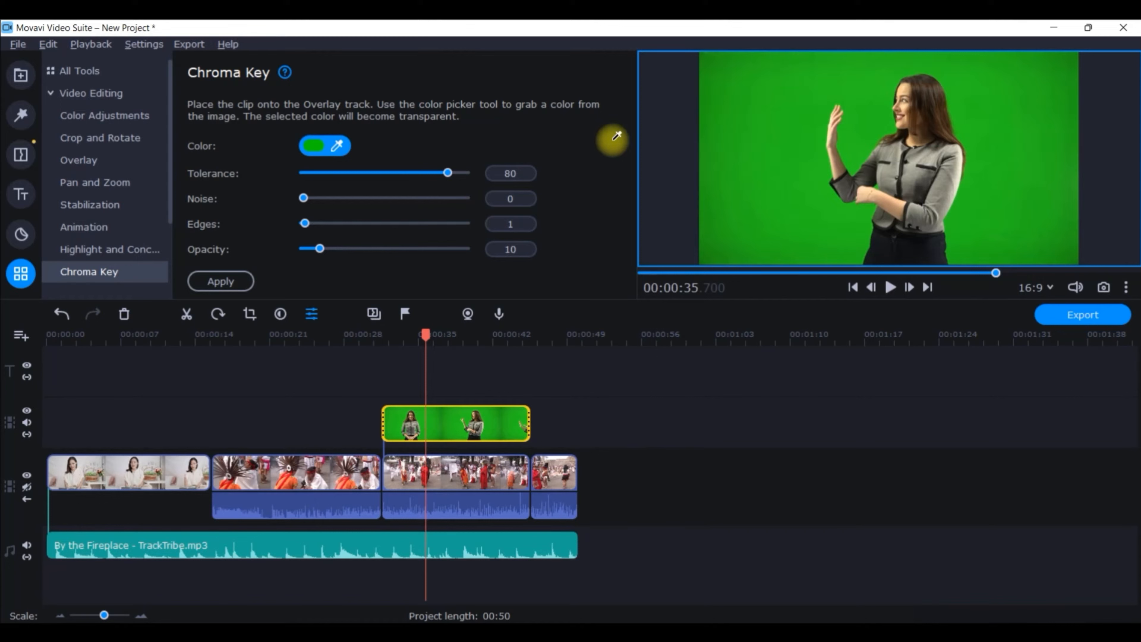
{"action": "left_click", "coordinate": [768, 132]}
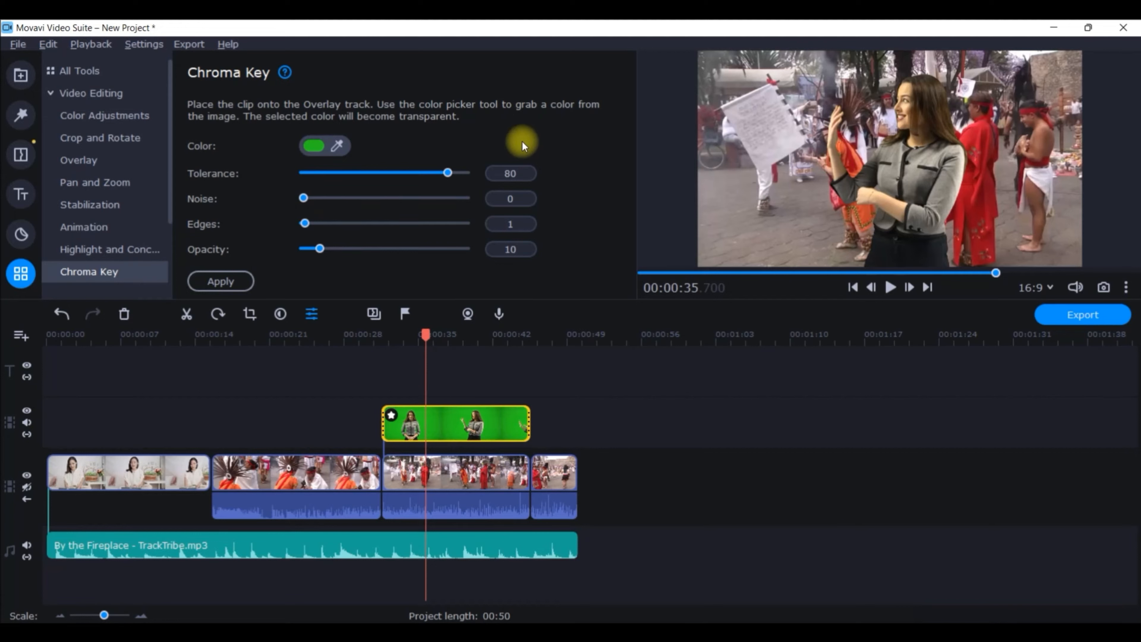
{"action": "left_click", "coordinate": [495, 428]}
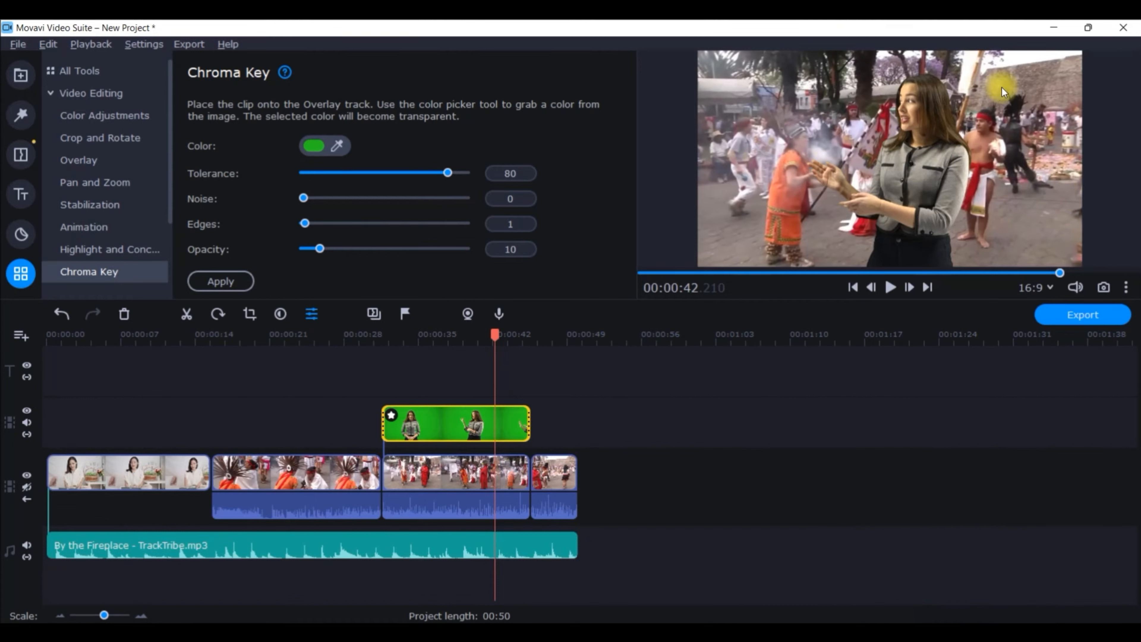
{"action": "left_click", "coordinate": [466, 420]}
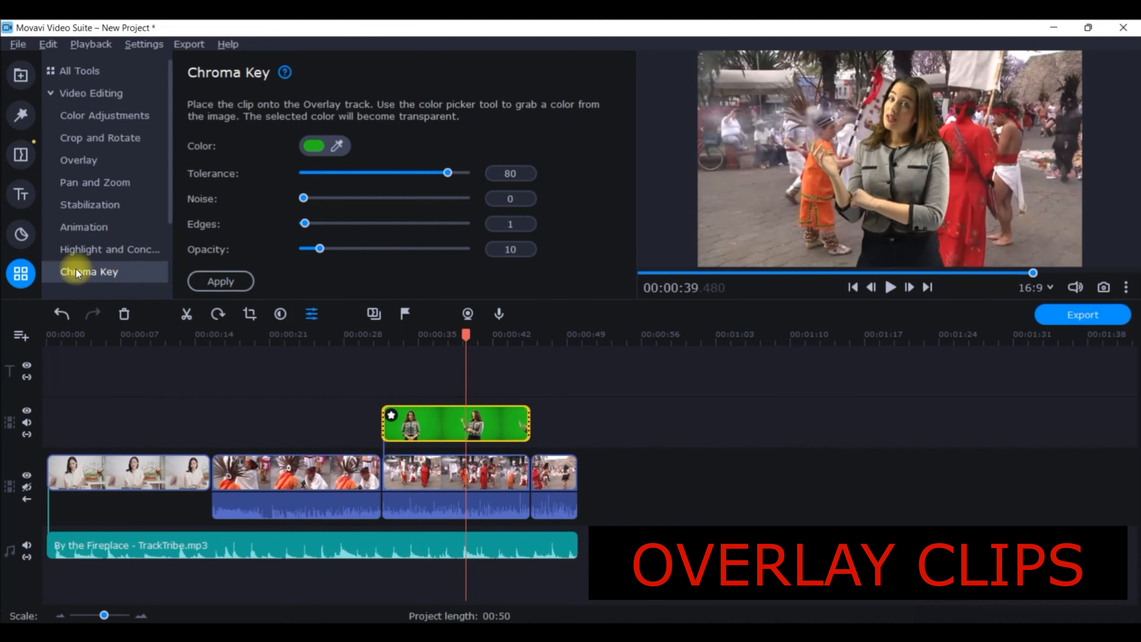
Set the GB Video clip's overlay layout to Picture in picture
{"action": "left_click", "coordinate": [22, 275]}
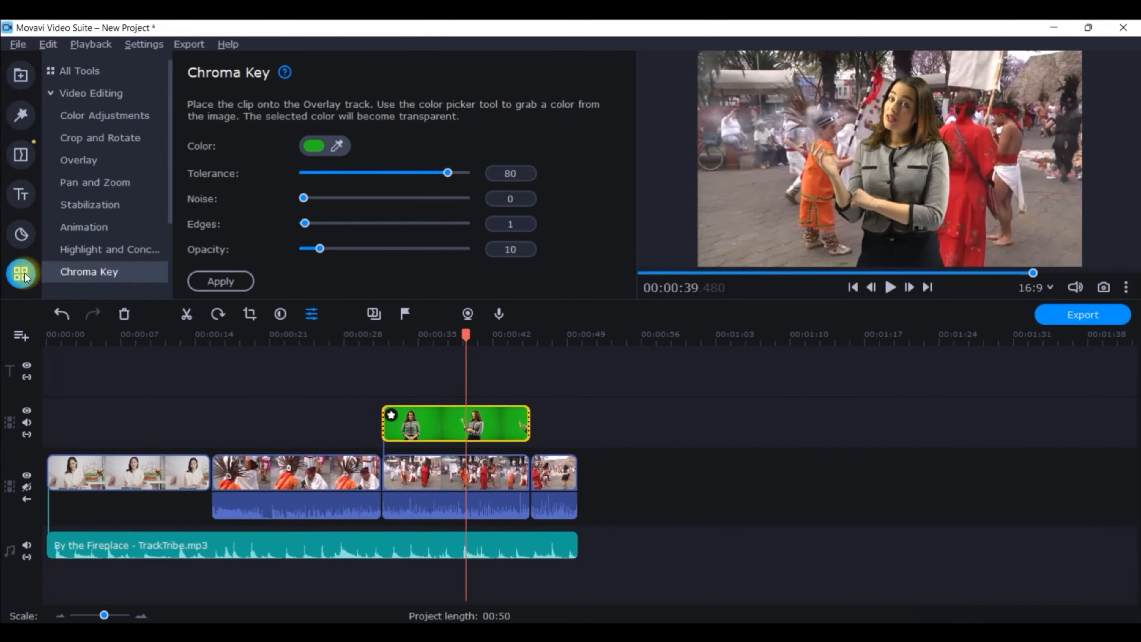
{"action": "left_click", "coordinate": [55, 89]}
{"action": "left_click", "coordinate": [52, 93]}
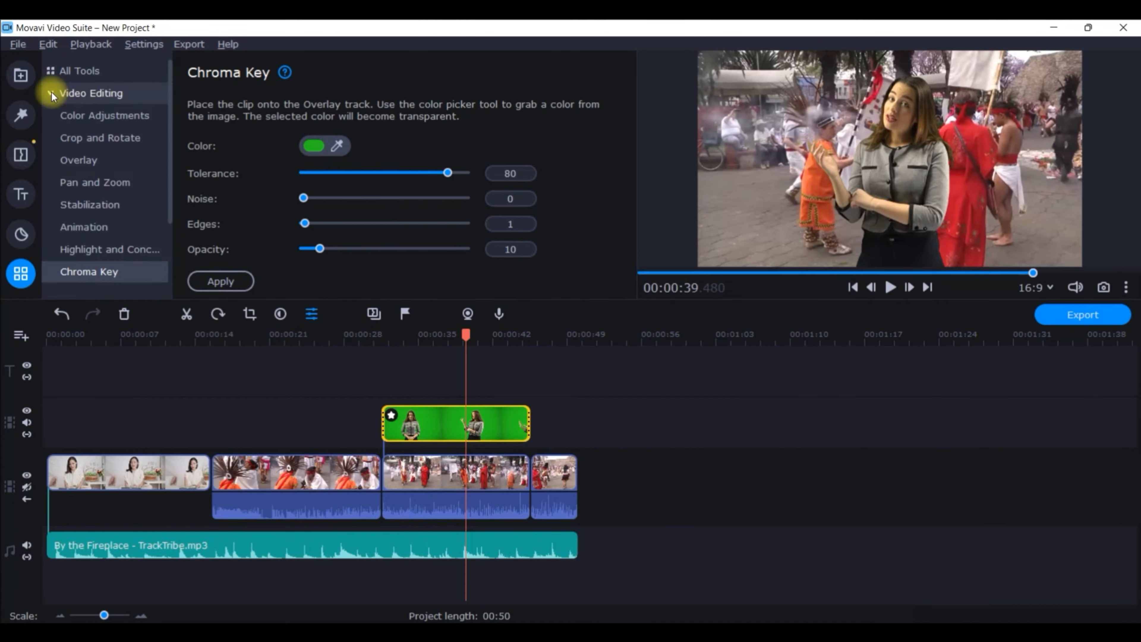
{"action": "left_click", "coordinate": [85, 161]}
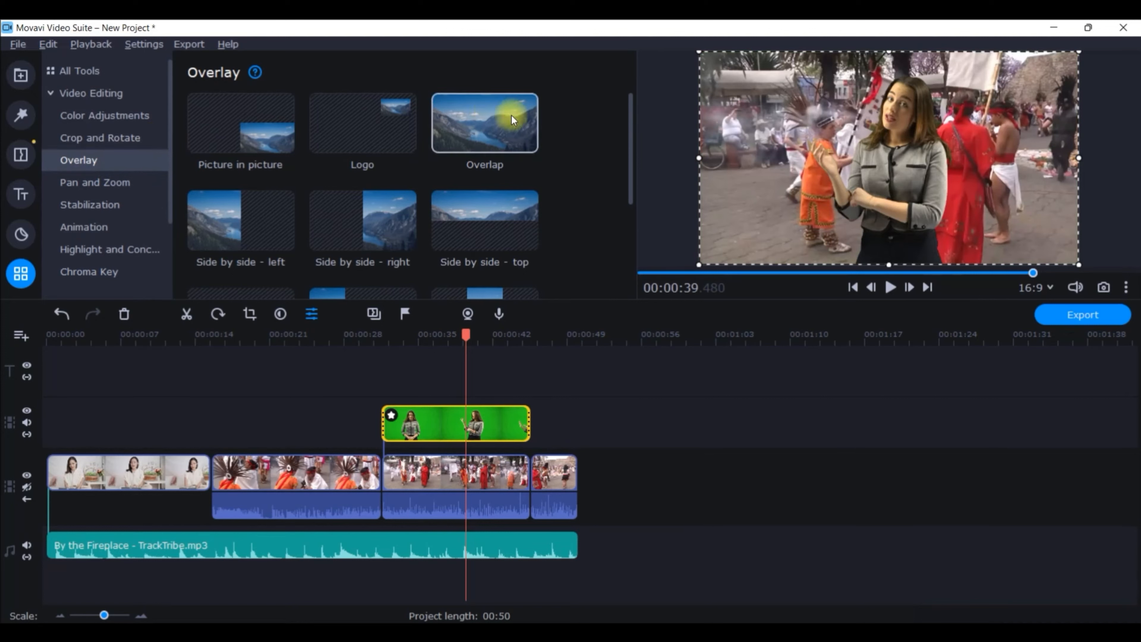
{"action": "scroll", "coordinate": [363, 149], "scroll_direction": "down", "scroll_amount": 2}
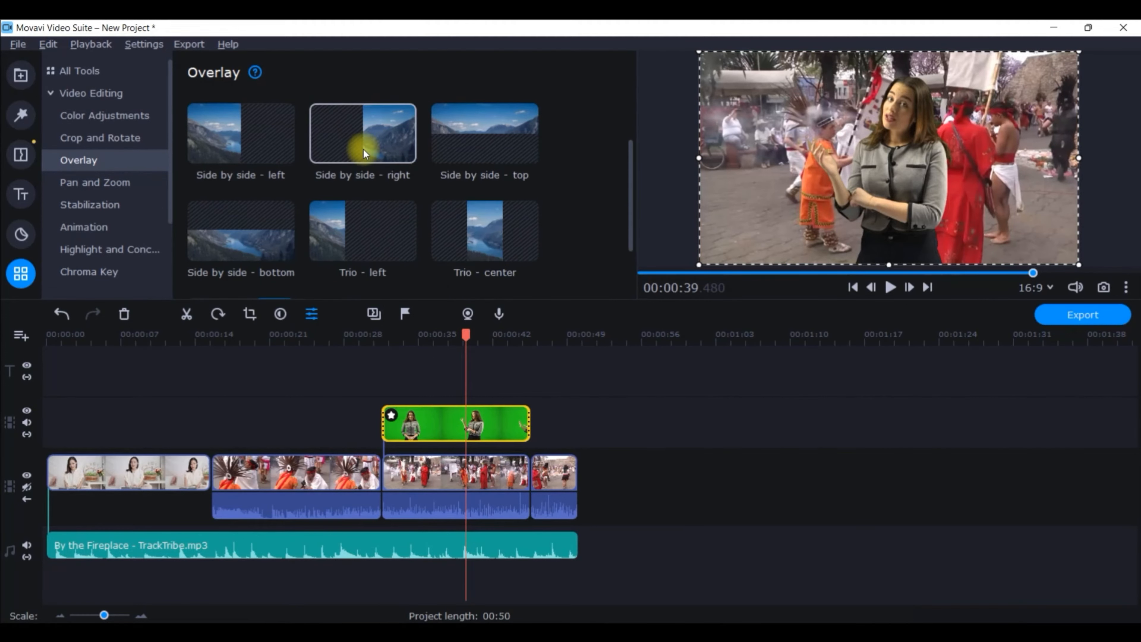
{"action": "scroll", "coordinate": [364, 152], "scroll_direction": "up", "scroll_amount": 2}
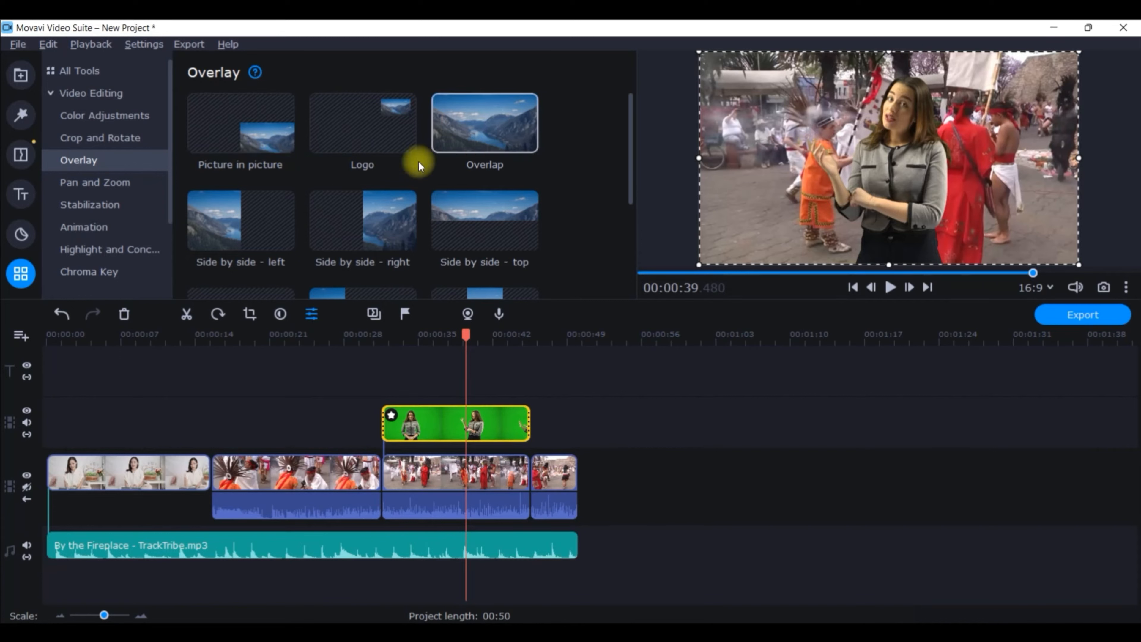
{"action": "left_click", "coordinate": [277, 136]}
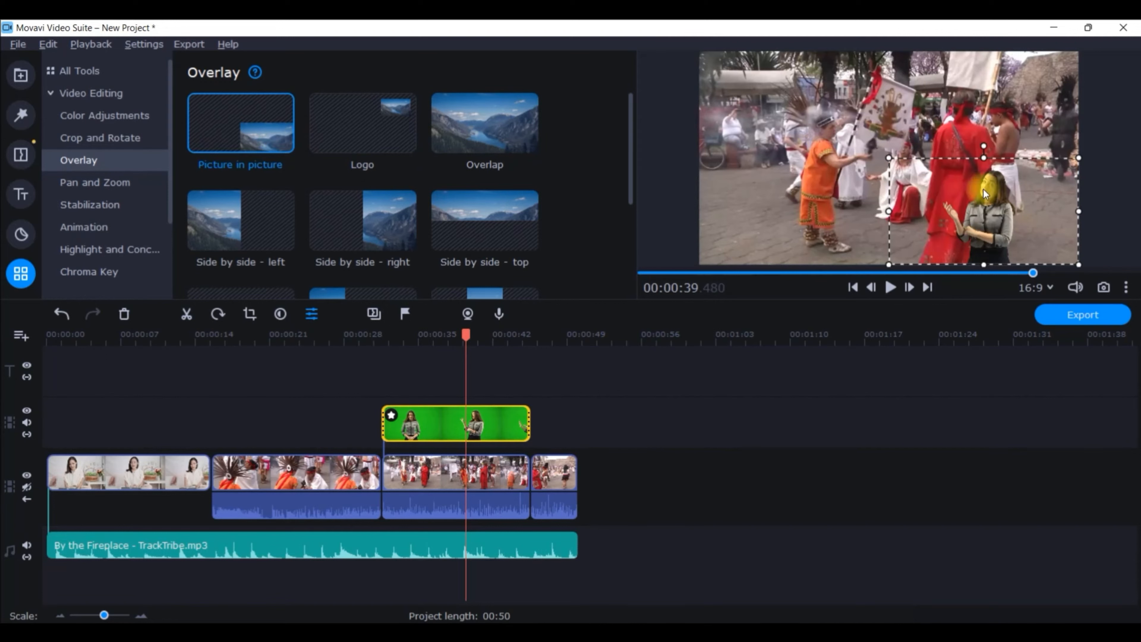
Enlarge the picture-in-picture overlay in the preview and shift it right so the woman stands at the frame's lower-right edge
{"action": "left_click_drag", "start_coordinate": [890, 150], "coordinate": [850, 111]}
{"action": "left_click_drag", "start_coordinate": [981, 187], "coordinate": [1062, 180]}
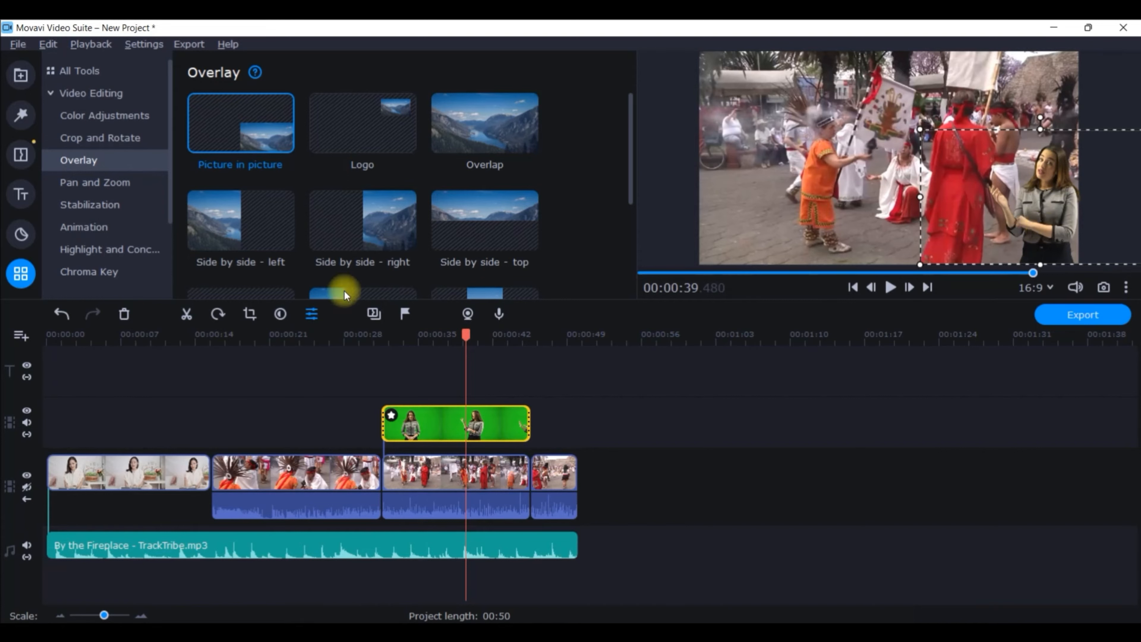
Try the Logo overlay layout on the GB Video clip, enlarging it and moving it to the frame's lower-left corner
{"action": "left_click", "coordinate": [372, 109]}
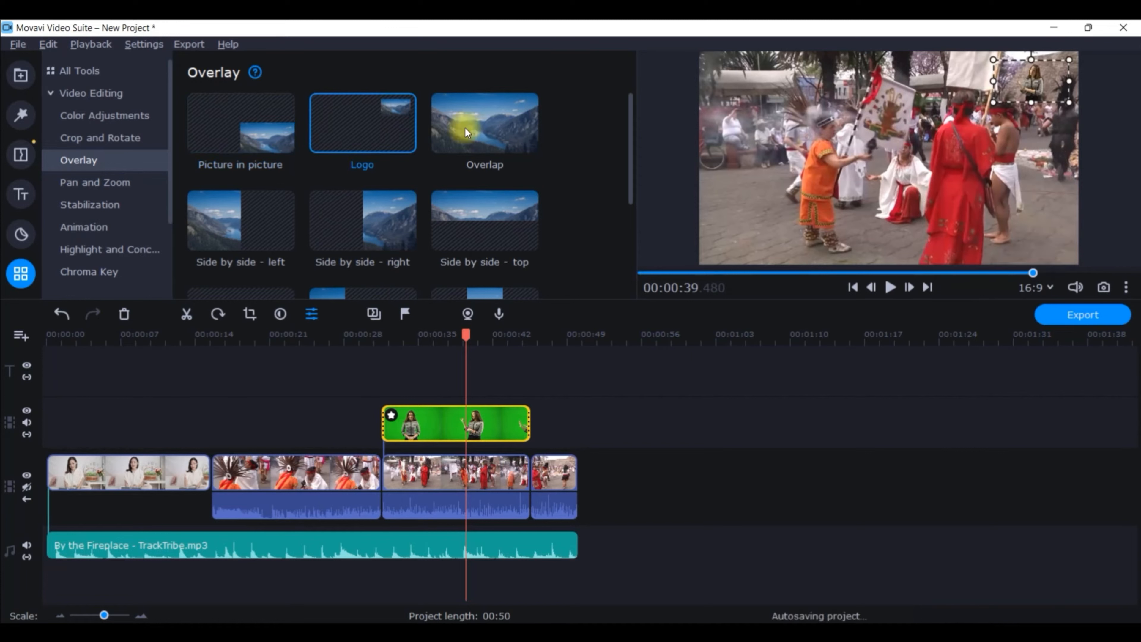
{"action": "left_click_drag", "start_coordinate": [993, 103], "coordinate": [952, 126]}
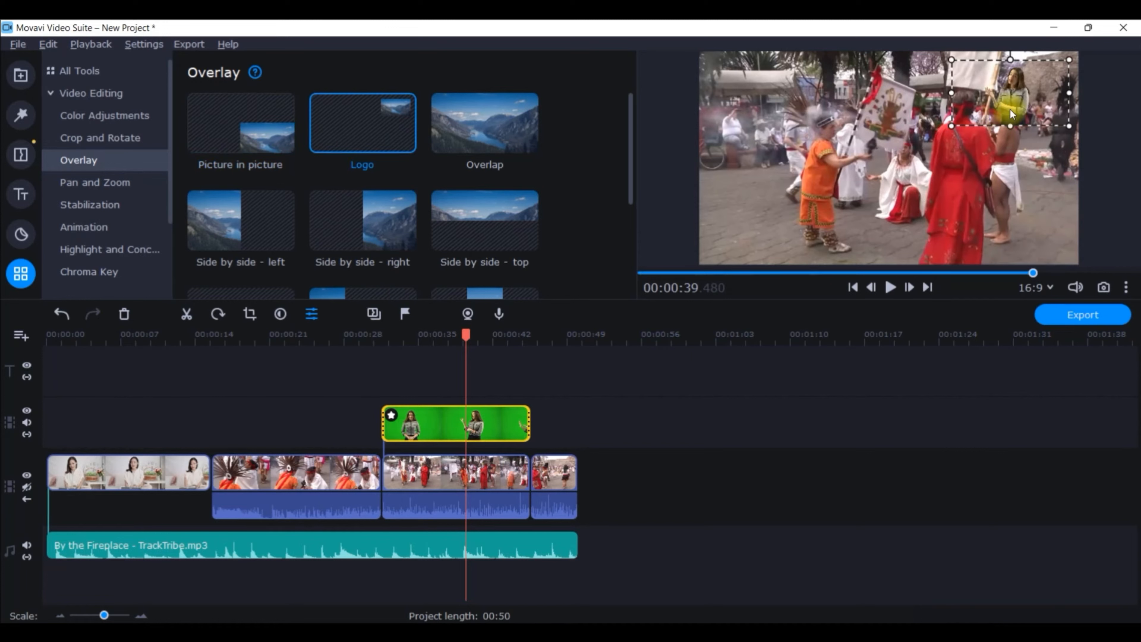
{"action": "left_click_drag", "start_coordinate": [1026, 94], "coordinate": [766, 237]}
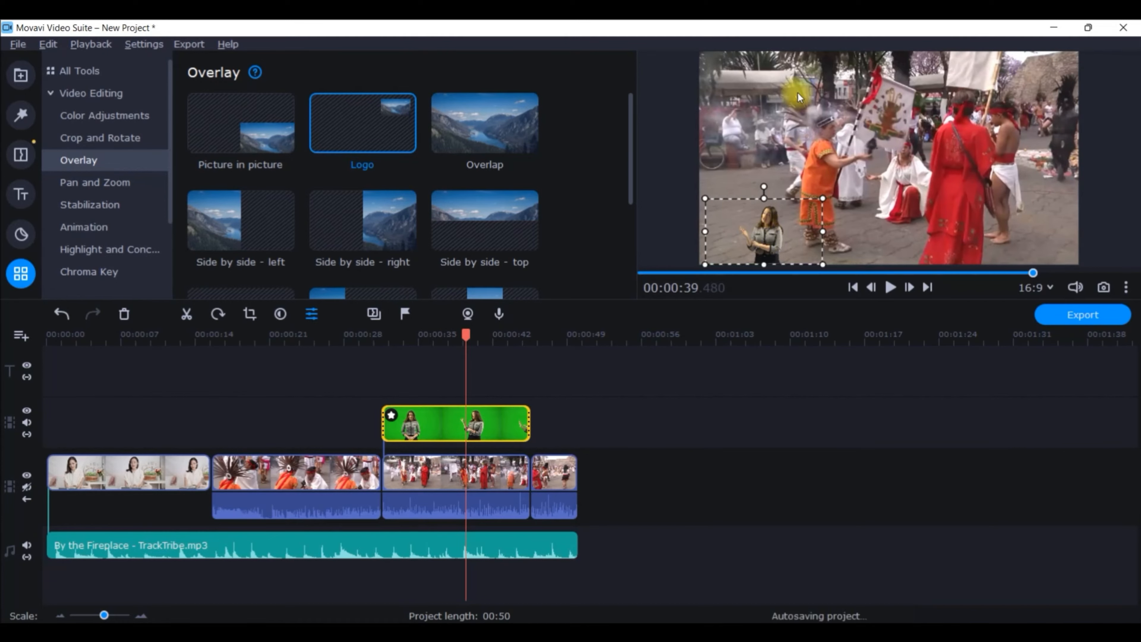
{"action": "left_click_drag", "start_coordinate": [822, 198], "coordinate": [779, 212]}
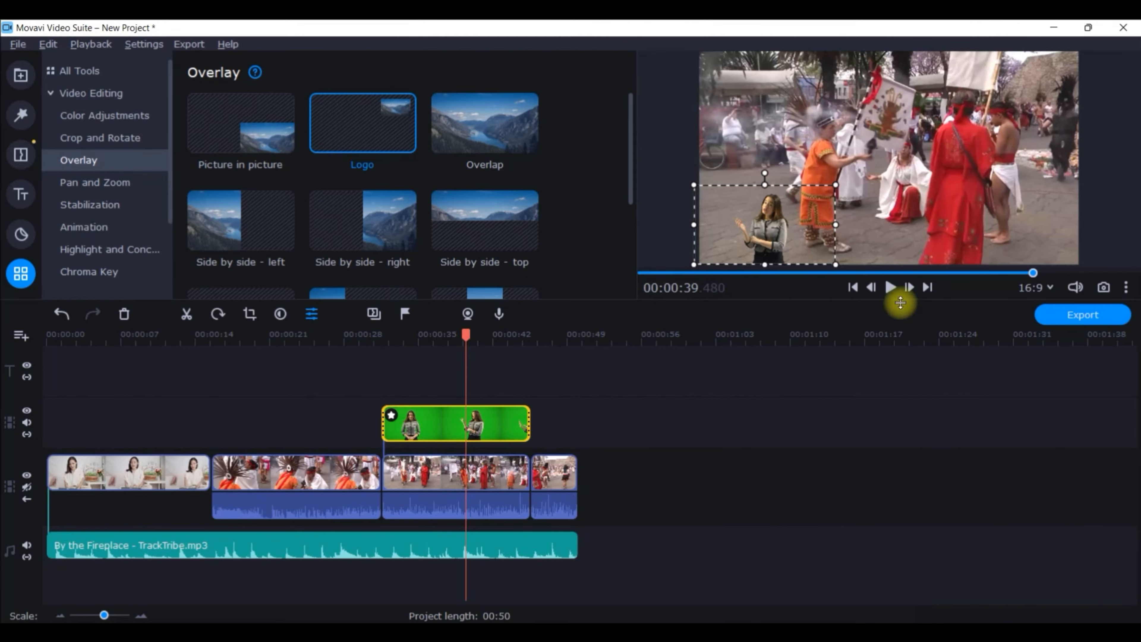
Play back the Logo-style overlay from just before the GB Video clip begins
{"action": "left_click", "coordinate": [464, 332]}
{"action": "left_click", "coordinate": [376, 330]}
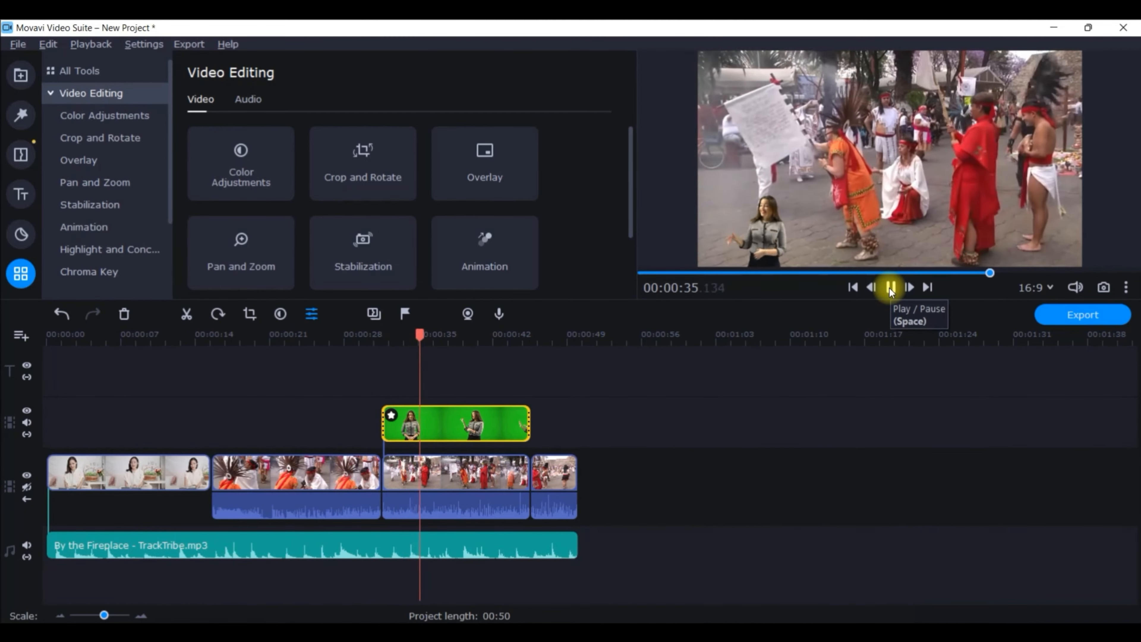
{"action": "left_click", "coordinate": [891, 288]}
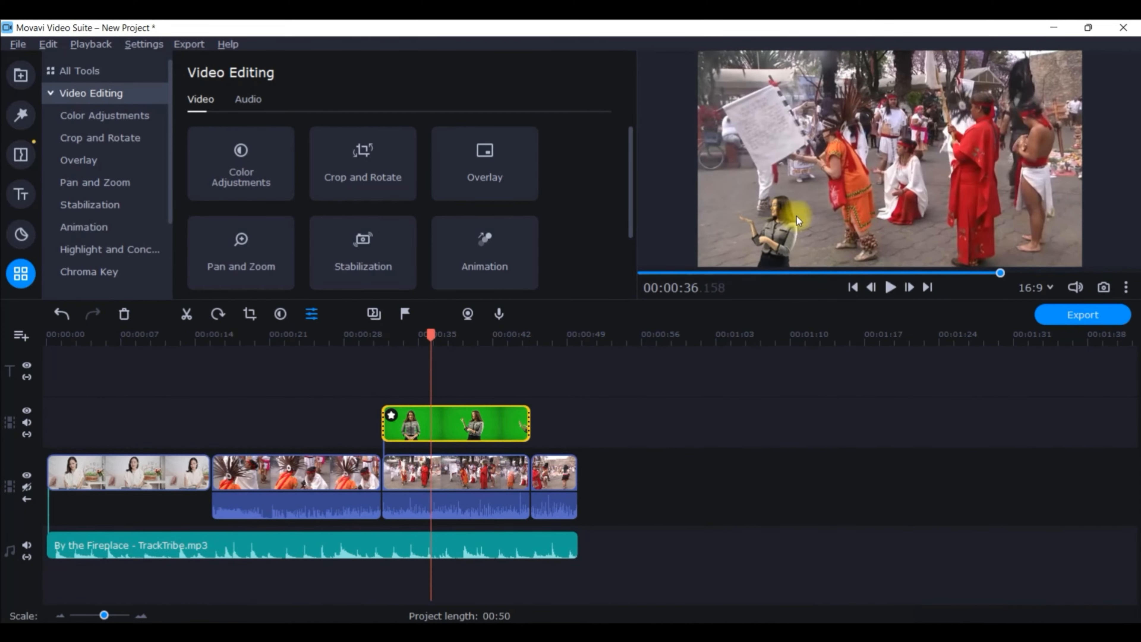
Try the Overlap and Side by side - left layouts on the GB Video overlay clip
{"action": "left_click", "coordinate": [448, 440]}
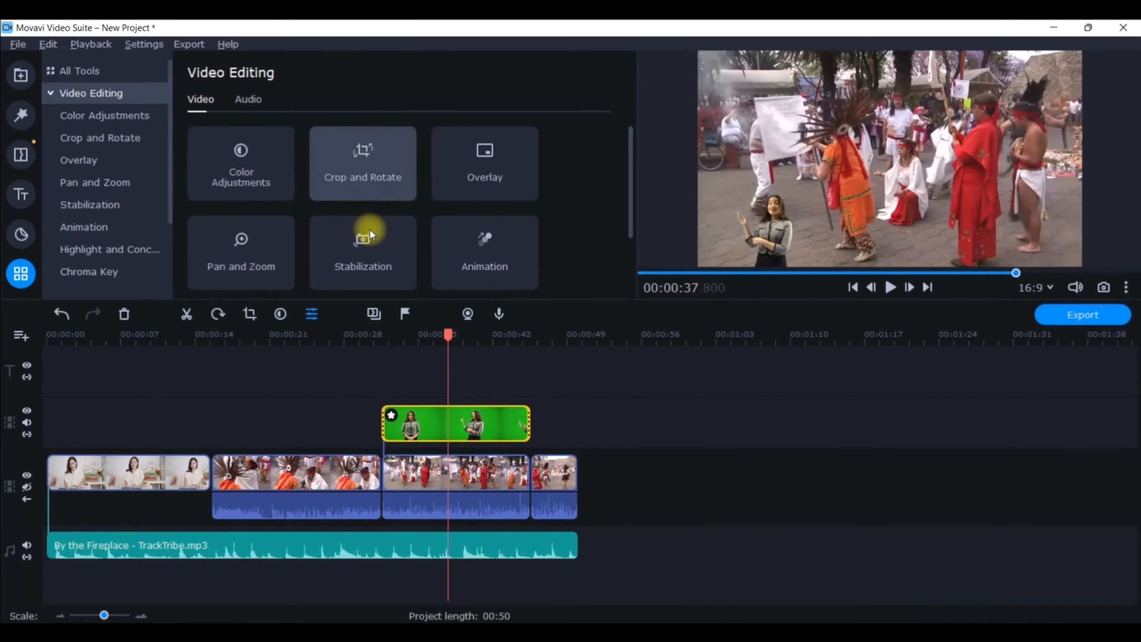
{"action": "left_click", "coordinate": [514, 140]}
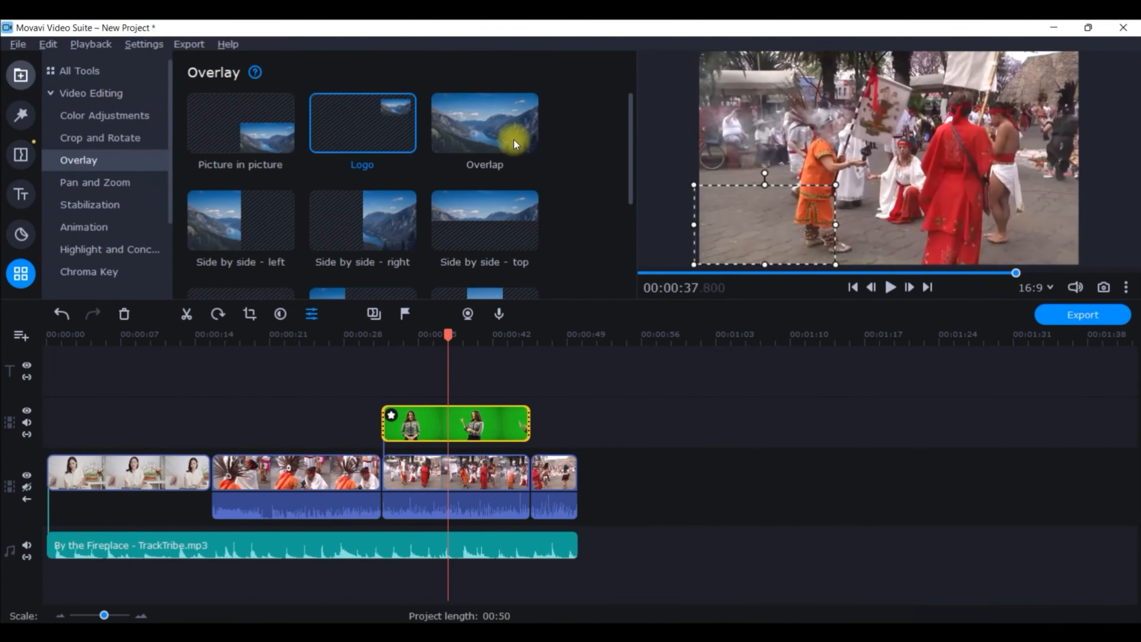
{"action": "left_click", "coordinate": [497, 137]}
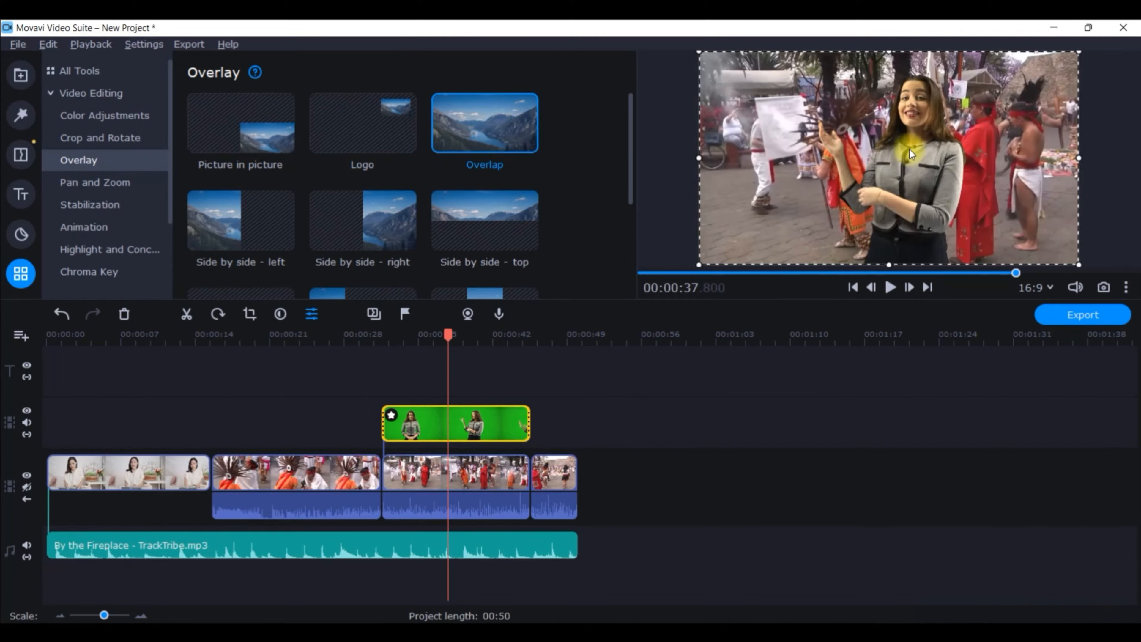
{"action": "left_click", "coordinate": [276, 205]}
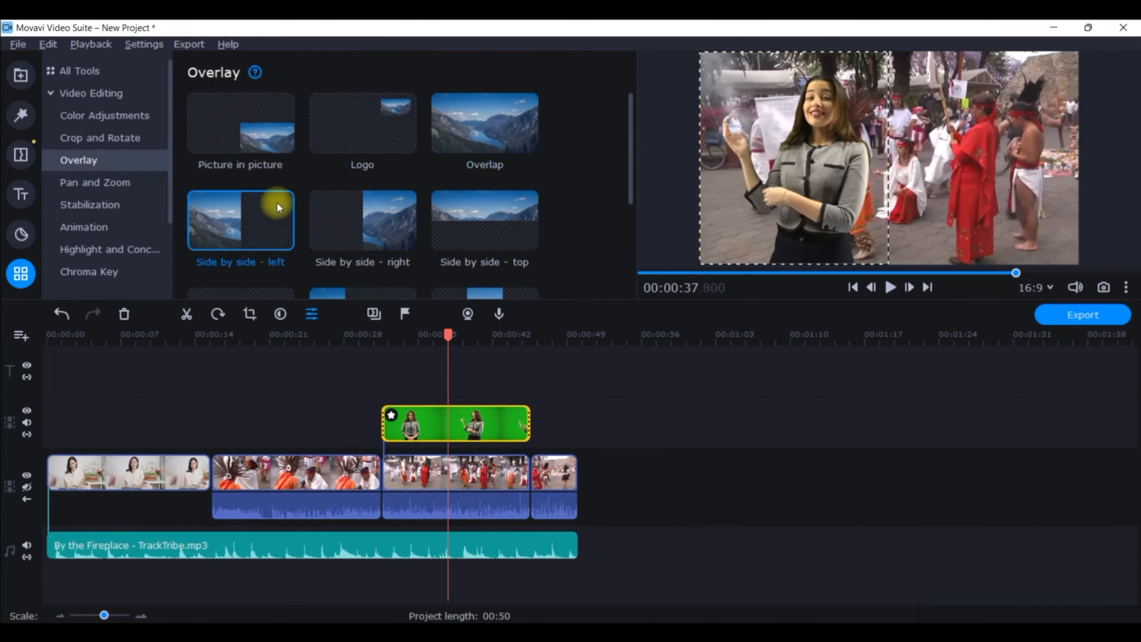
{"action": "mouse_move", "coordinate": [830, 172]}
{"action": "left_mouse_down"}
{"action": "mouse_move", "coordinate": [813, 170]}
{"action": "mouse_move", "coordinate": [1051, 173]}
{"action": "mouse_move", "coordinate": [830, 167]}
{"action": "left_mouse_up"}
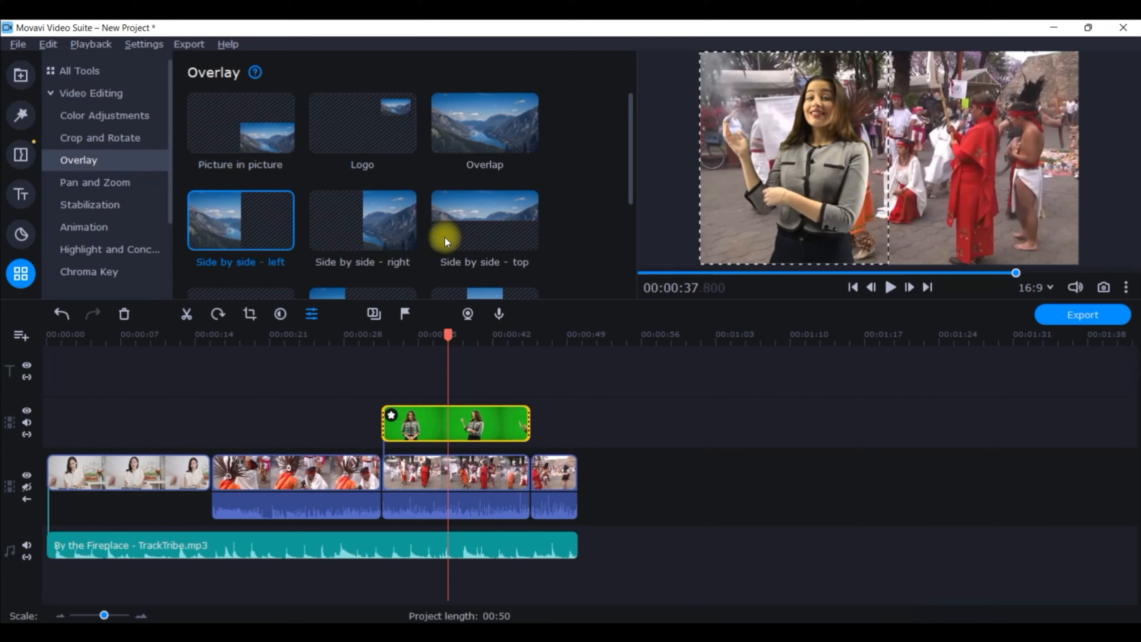
Try the Side by side - right and Side by side - top layouts, repositioning the woman within each area
{"action": "left_click", "coordinate": [365, 230]}
{"action": "left_click_drag", "start_coordinate": [953, 207], "coordinate": [1004, 224]}
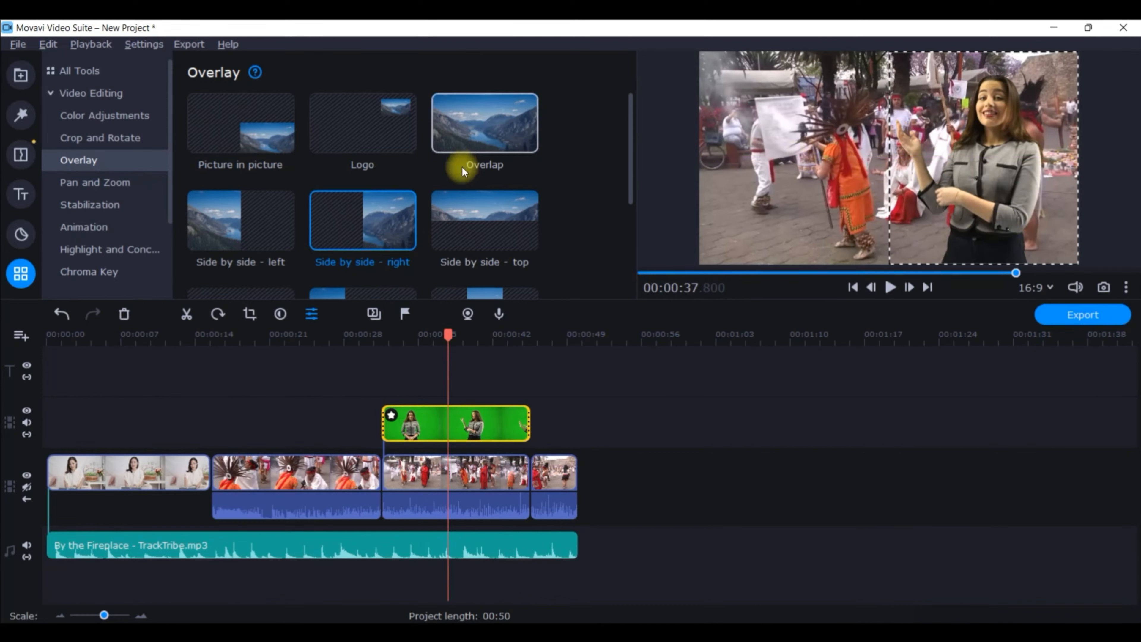
{"action": "scroll", "coordinate": [482, 201], "scroll_direction": "down", "scroll_amount": 1}
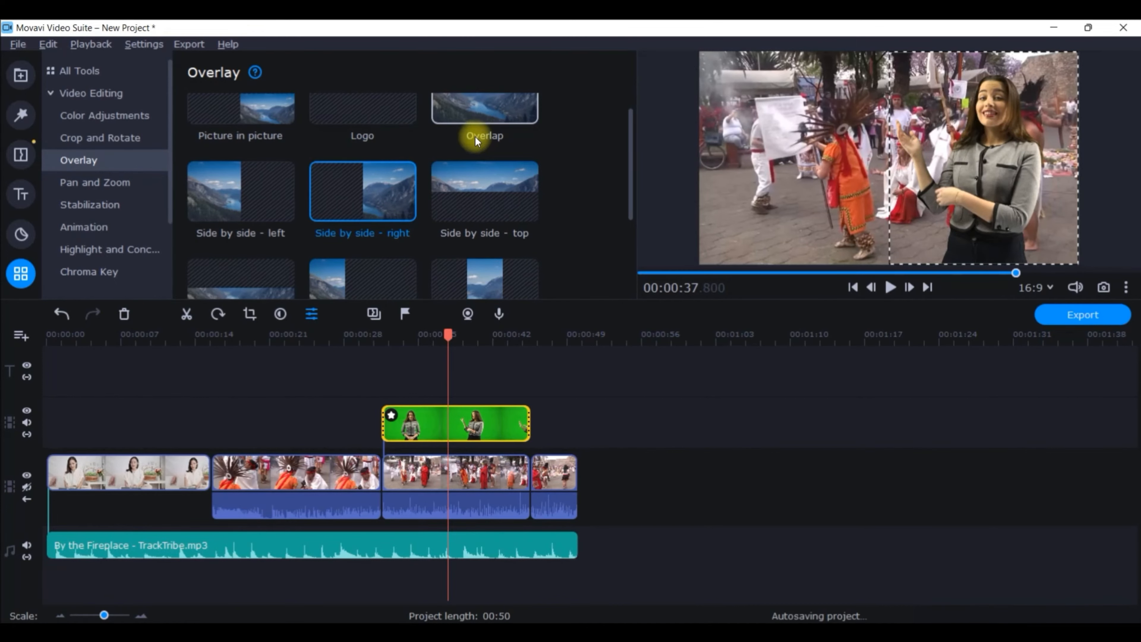
{"action": "left_click", "coordinate": [479, 200]}
{"action": "left_click_drag", "start_coordinate": [907, 115], "coordinate": [903, 139]}
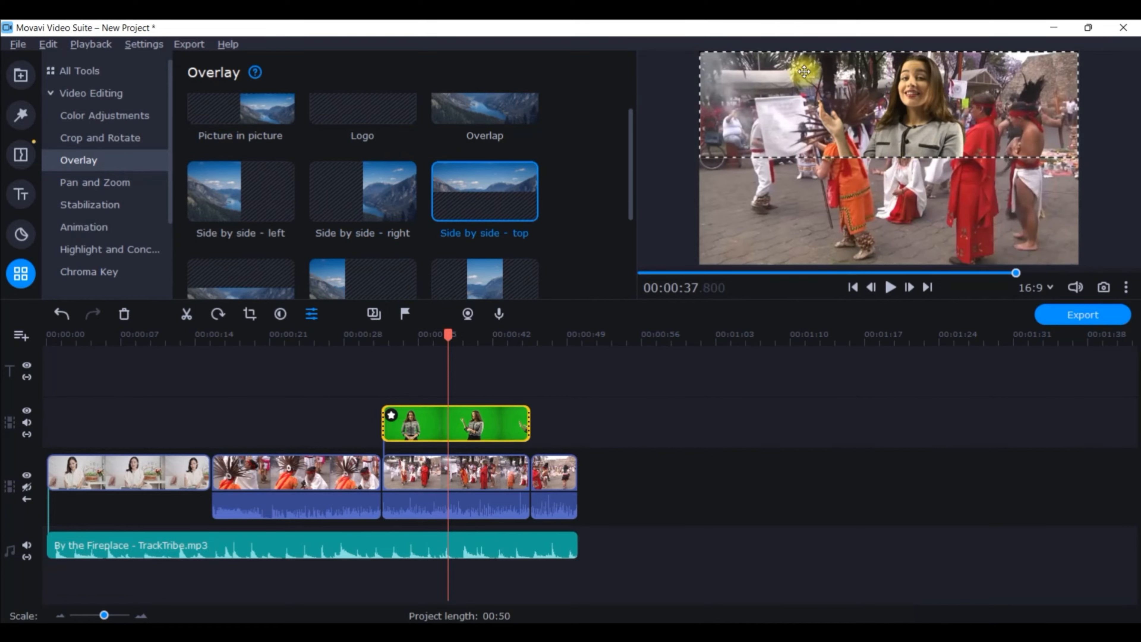
Try the Trio - center and Trio - left layouts on the GB Video overlay clip
{"action": "scroll", "coordinate": [294, 240], "scroll_direction": "down", "scroll_amount": 1}
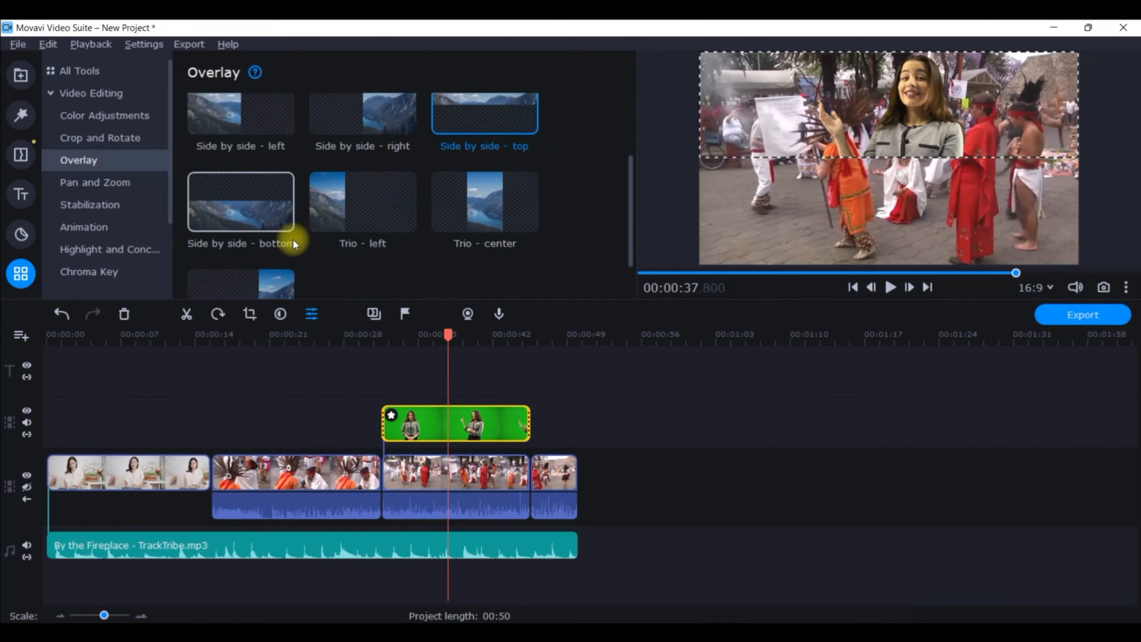
{"action": "left_click", "coordinate": [505, 206]}
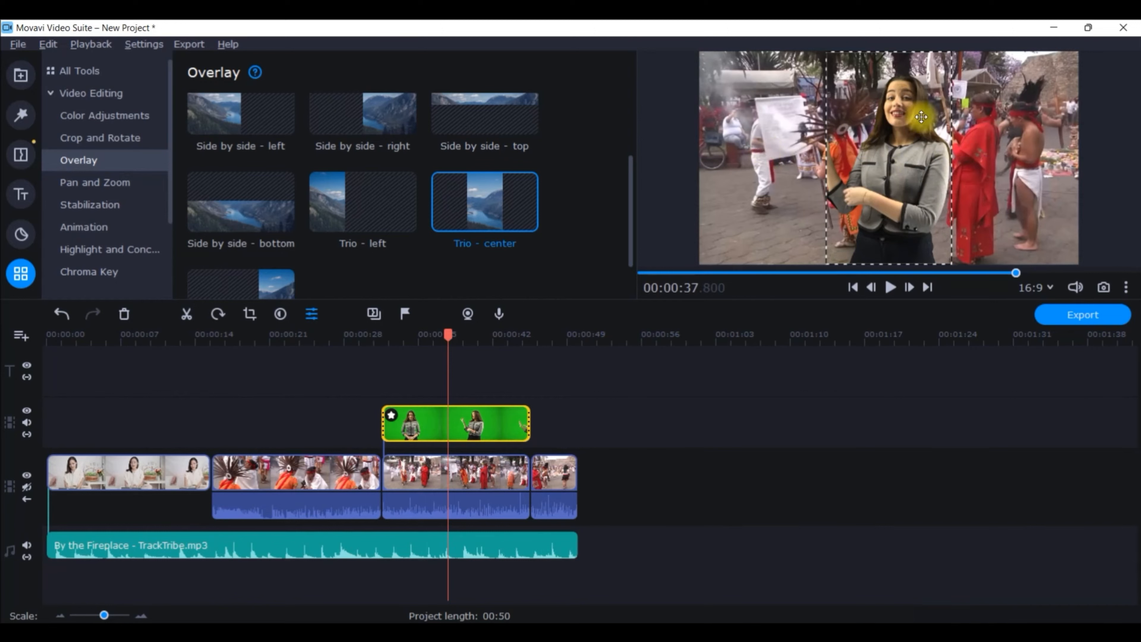
{"action": "left_click", "coordinate": [351, 200]}
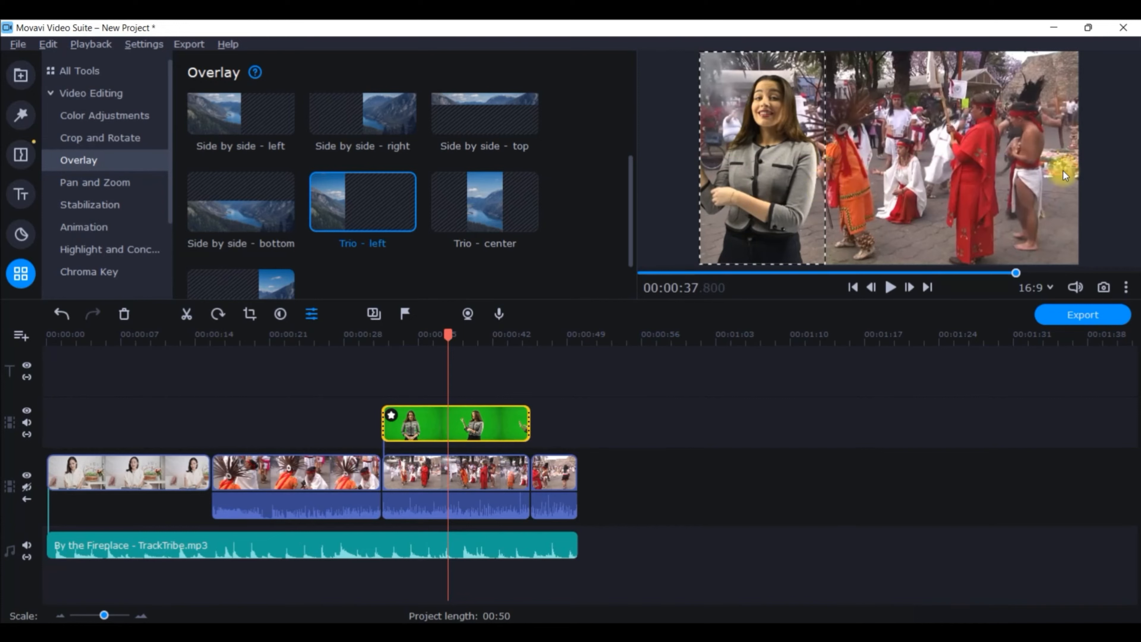
Retry Side by side - left, and set the GB Video clip's overlay layout to Side by side - right
{"action": "scroll", "coordinate": [237, 271], "scroll_direction": "down", "scroll_amount": 1}
{"action": "scroll", "coordinate": [235, 275], "scroll_direction": "up", "scroll_amount": 5}
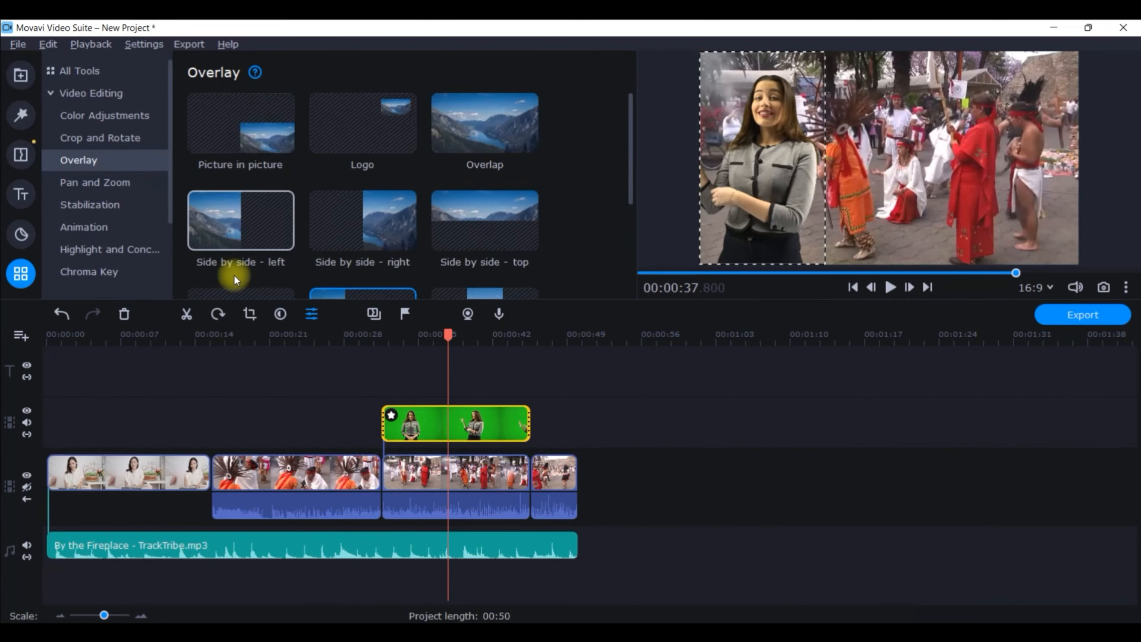
{"action": "left_click", "coordinate": [251, 225]}
{"action": "left_click", "coordinate": [401, 213]}
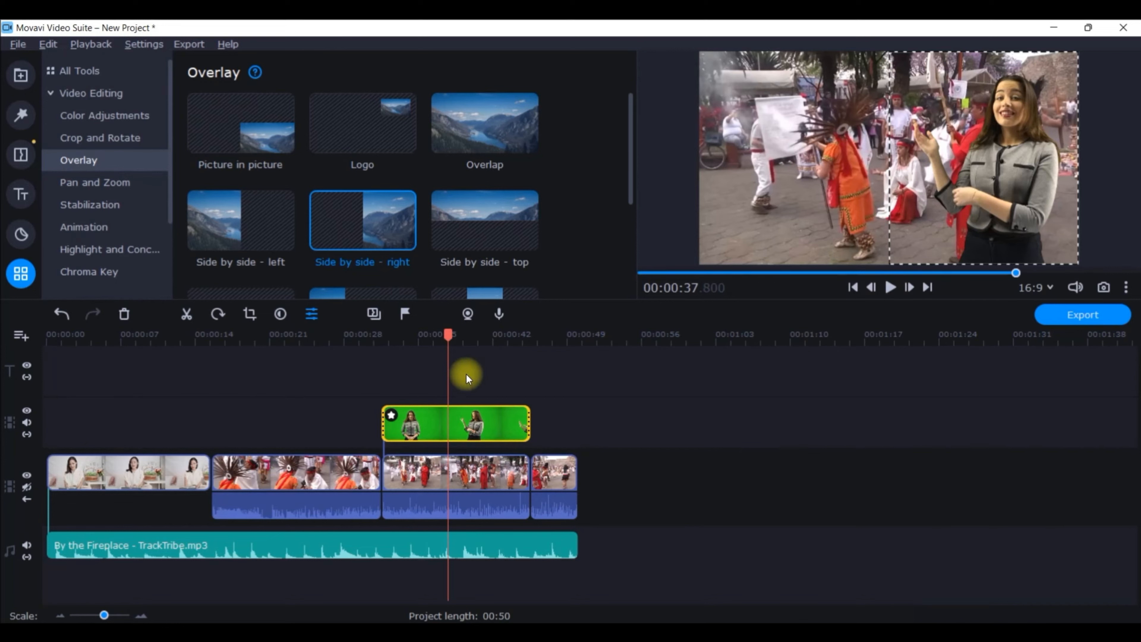
Play back the side-by-side overlay from the start of the GB Video clip
{"action": "left_click_drag", "start_coordinate": [369, 352], "coordinate": [380, 358]}
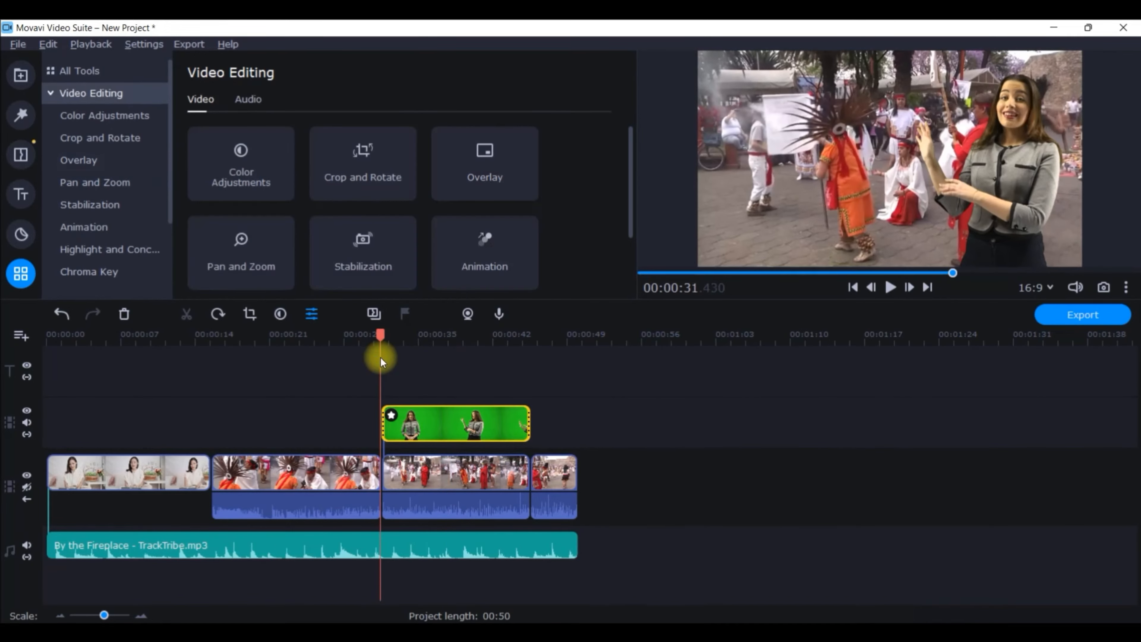
{"action": "left_click", "coordinate": [889, 287]}
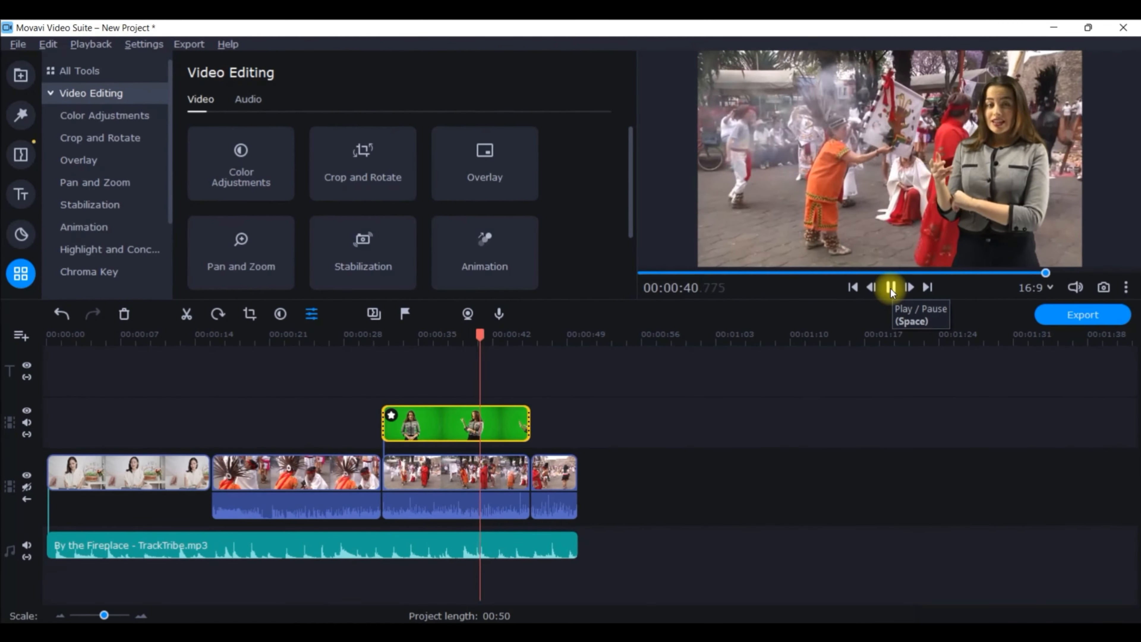
{"action": "left_click", "coordinate": [719, 485]}
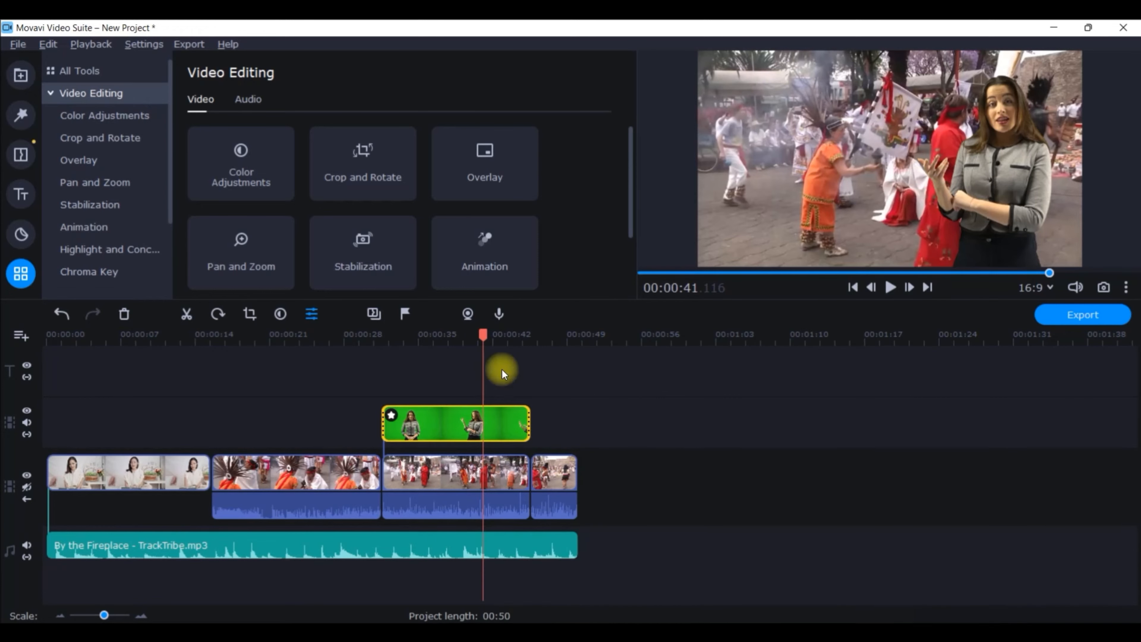
Extend the end of the GB Video overlay clip so it covers most of the last Mexico segment
{"action": "left_click", "coordinate": [482, 332]}
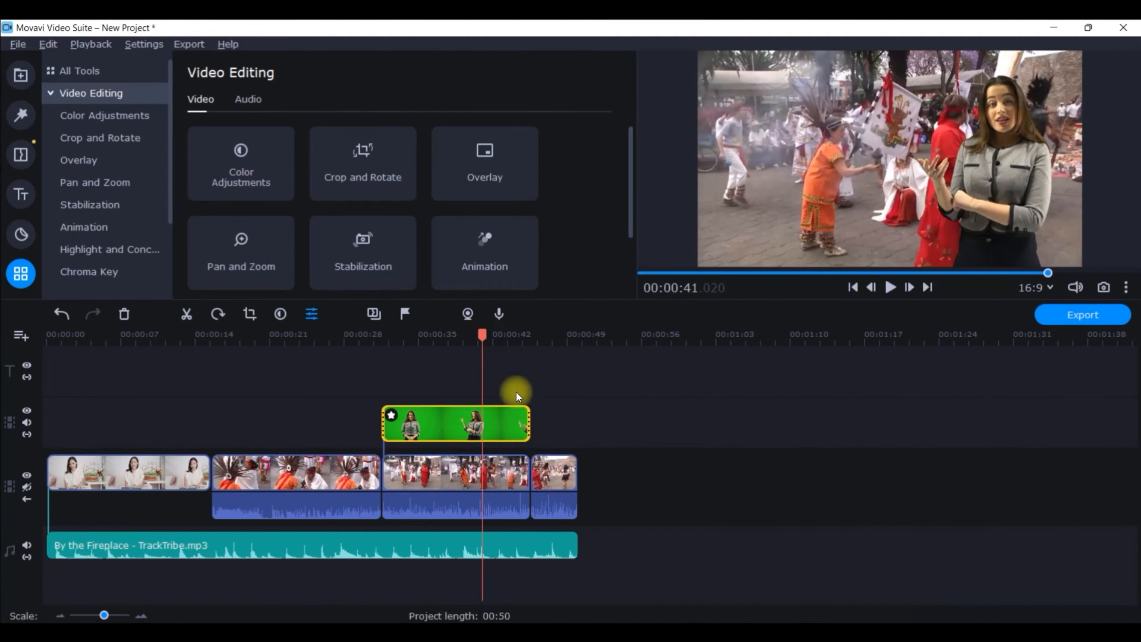
{"action": "left_click", "coordinate": [532, 423]}
{"action": "left_click_drag", "start_coordinate": [532, 422], "coordinate": [562, 432]}
Split the GB Video overlay clip at 00:00:44.170, shortly before the second Mexico segment ends
{"action": "left_click", "coordinate": [521, 407]}
{"action": "left_click_drag", "start_coordinate": [522, 334], "coordinate": [515, 335]}
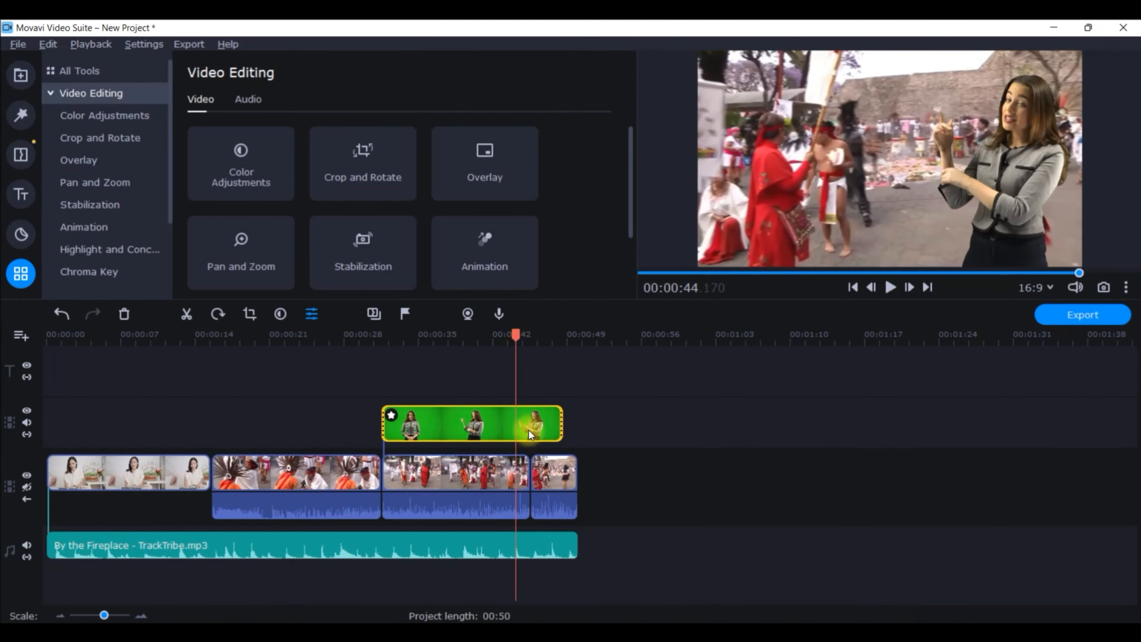
{"action": "right_click", "coordinate": [531, 422]}
{"action": "left_click", "coordinate": [568, 173]}
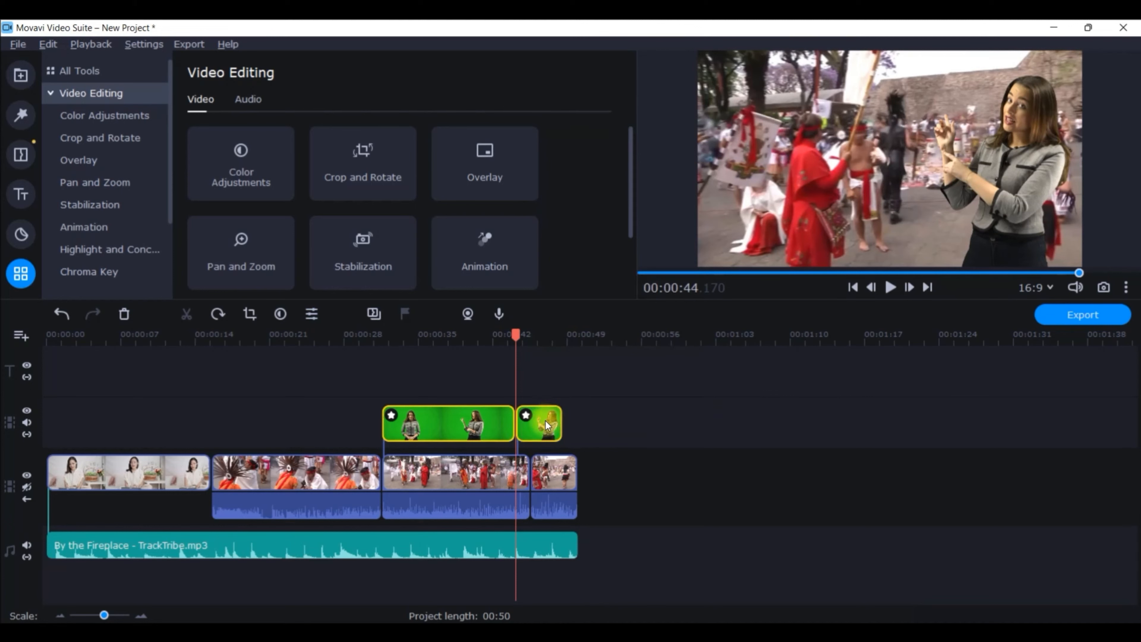
Move the short second piece of the overlay directly above the last Mexico segment and check the picture there
{"action": "left_click_drag", "start_coordinate": [544, 422], "coordinate": [509, 425]}
{"action": "left_click", "coordinate": [500, 424]}
{"action": "left_click", "coordinate": [556, 433]}
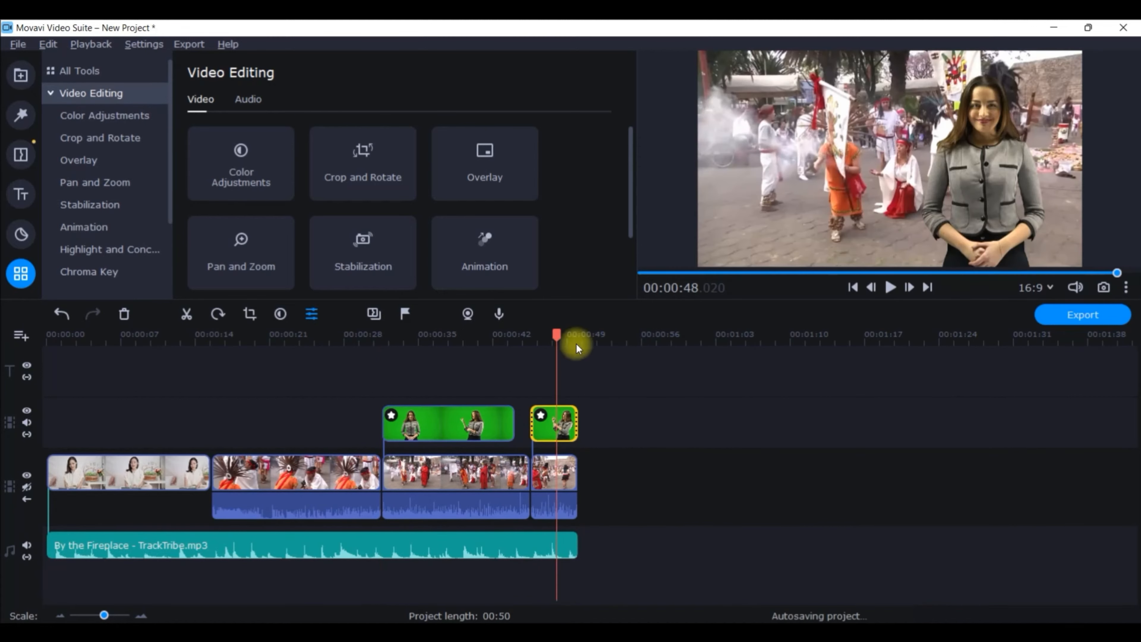
{"action": "left_click_drag", "start_coordinate": [558, 334], "coordinate": [532, 334]}
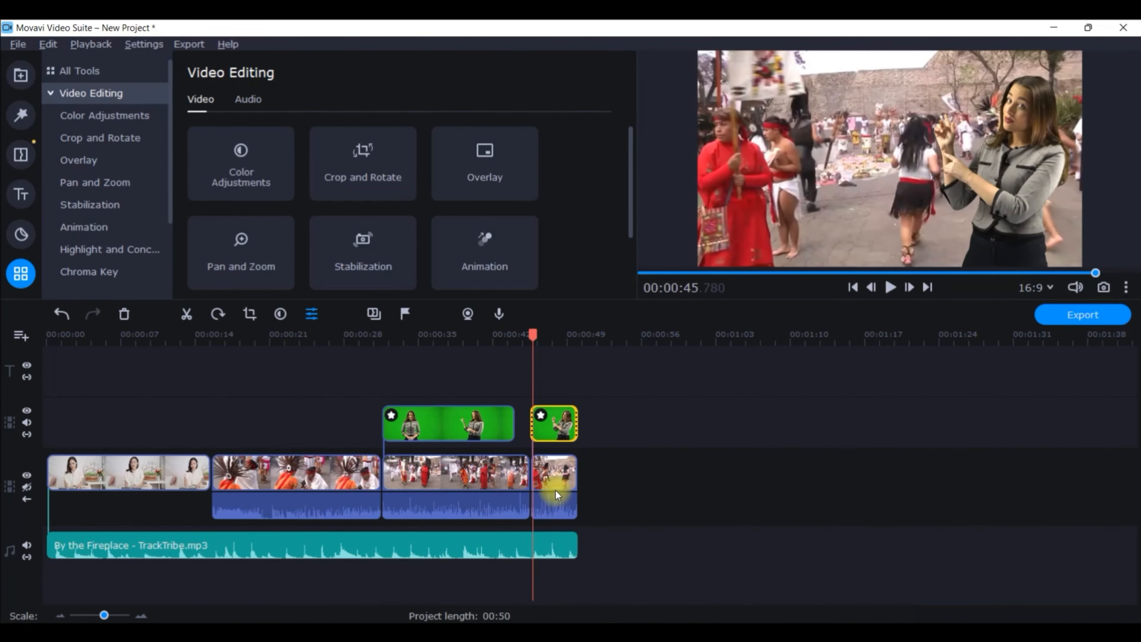
Apply the Blur - intense filter to the last Mexico segment on the main video track
{"action": "left_click", "coordinate": [550, 473]}
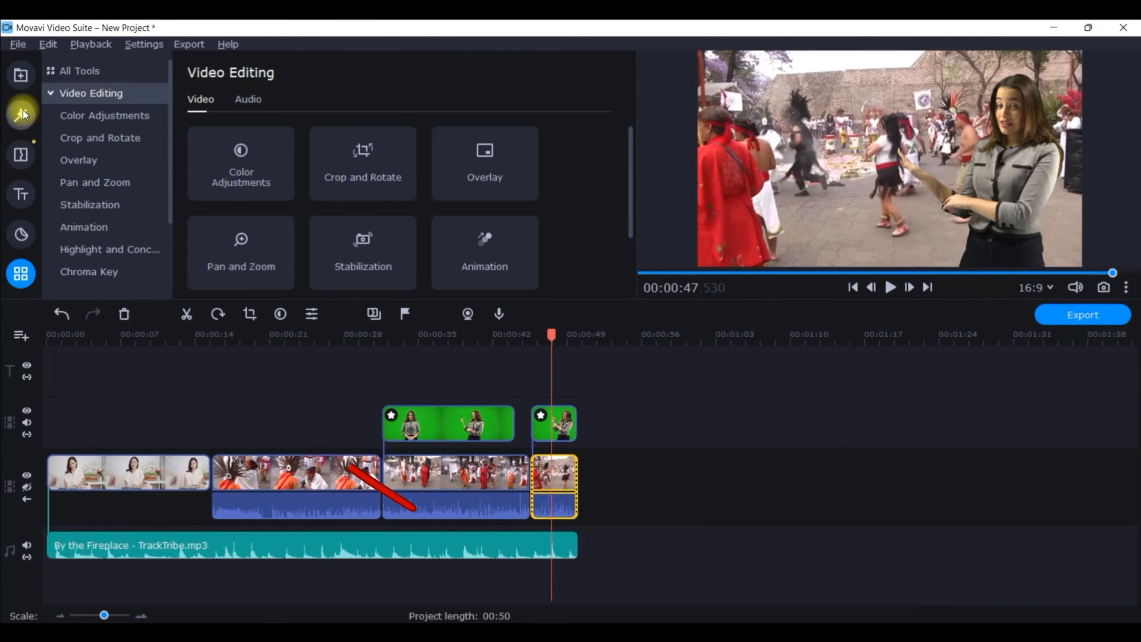
{"action": "left_click", "coordinate": [28, 118]}
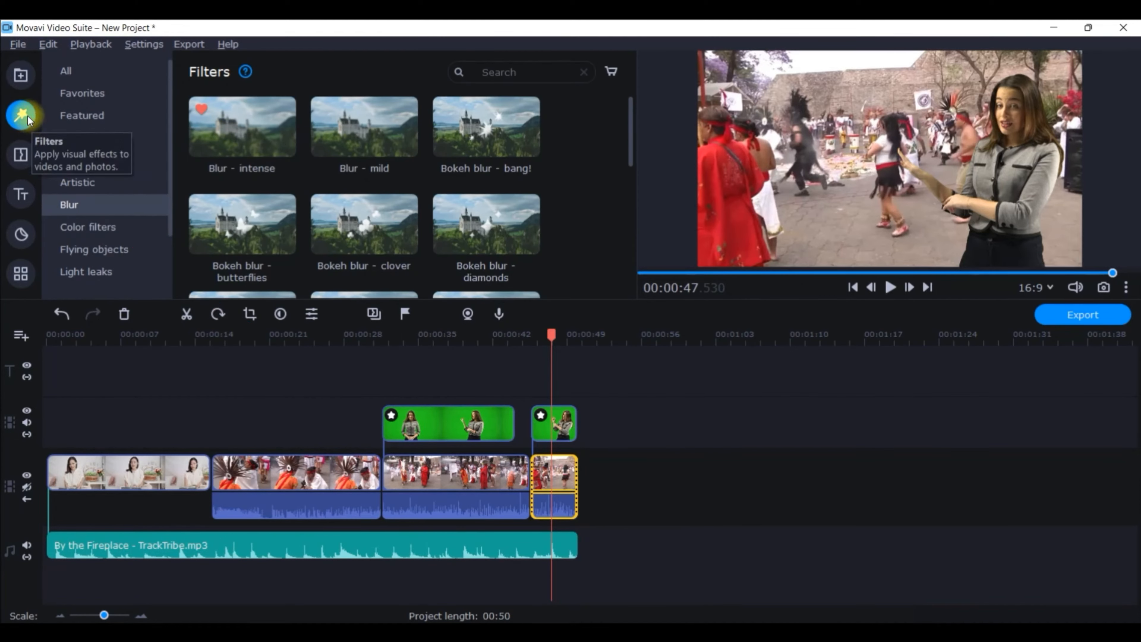
{"action": "left_click_drag", "start_coordinate": [236, 122], "coordinate": [539, 463]}
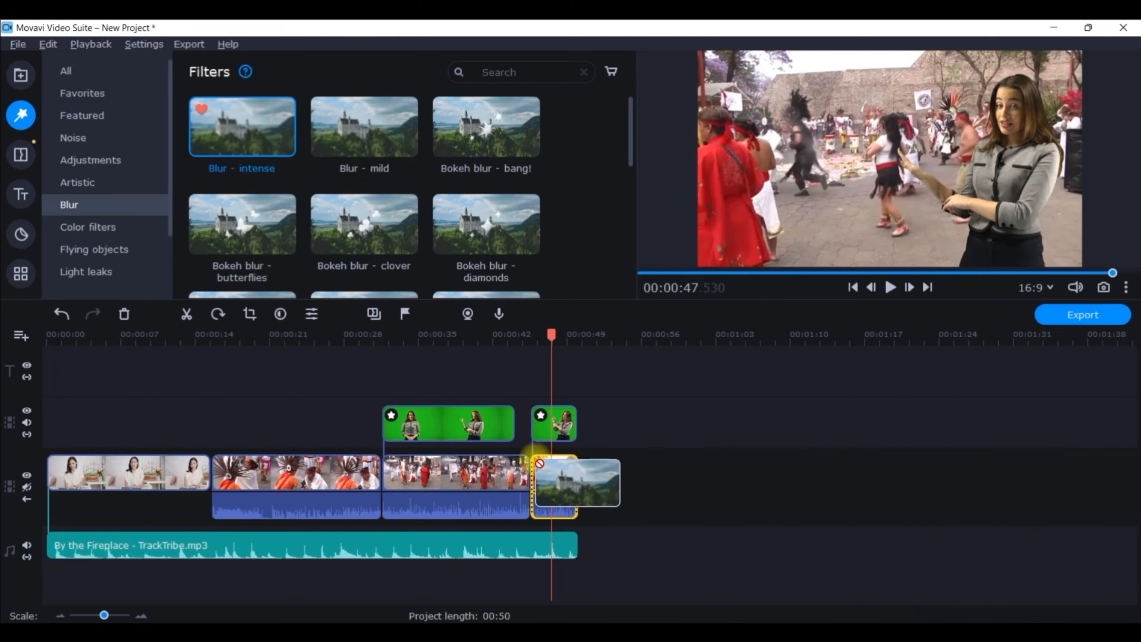
{"action": "left_click_drag", "start_coordinate": [539, 462], "coordinate": [539, 461]}
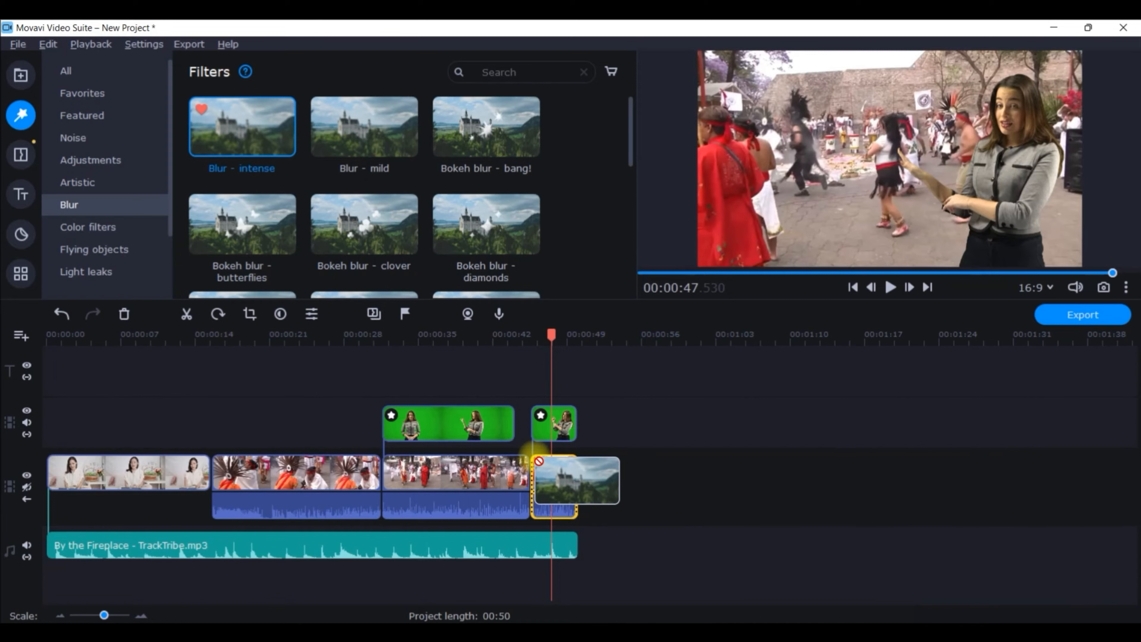
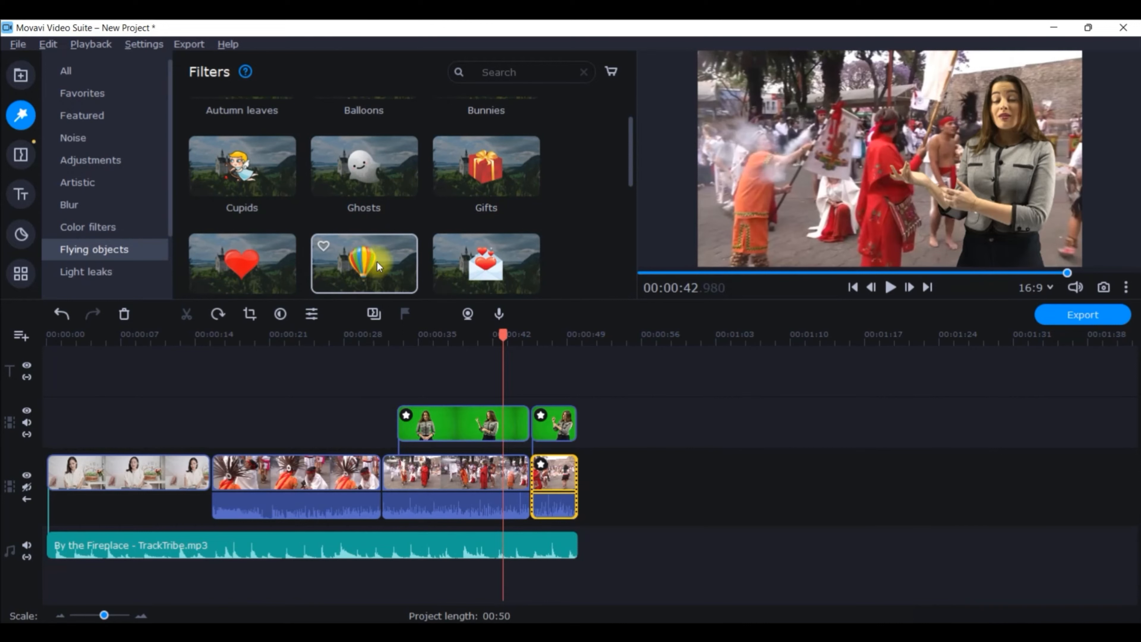
Apply the Hot air balloons filter to the first Mexico segment and play back the result from just before it
{"action": "left_click", "coordinate": [373, 263]}
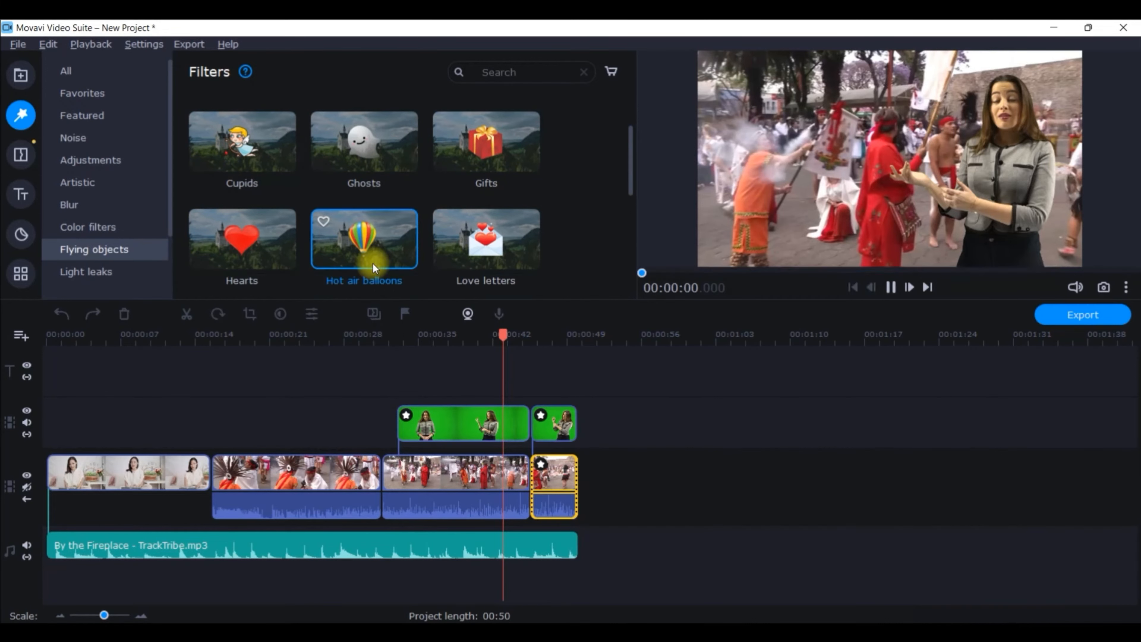
{"action": "left_click_drag", "start_coordinate": [370, 256], "coordinate": [214, 466]}
{"action": "left_click_drag", "start_coordinate": [501, 334], "coordinate": [202, 334]}
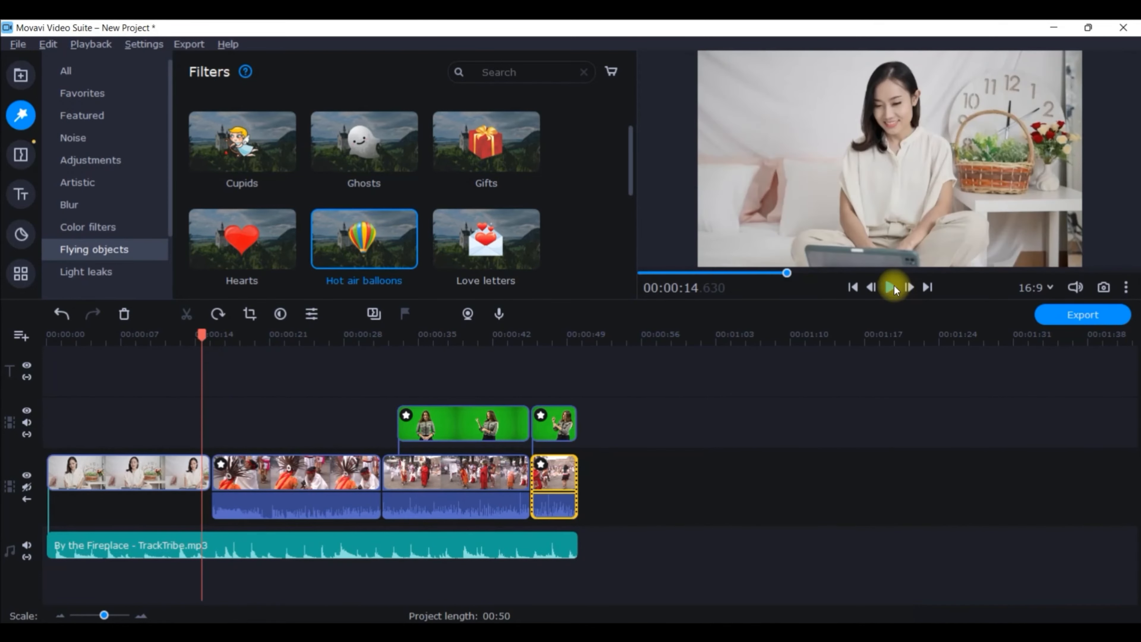
{"action": "left_click", "coordinate": [890, 287]}
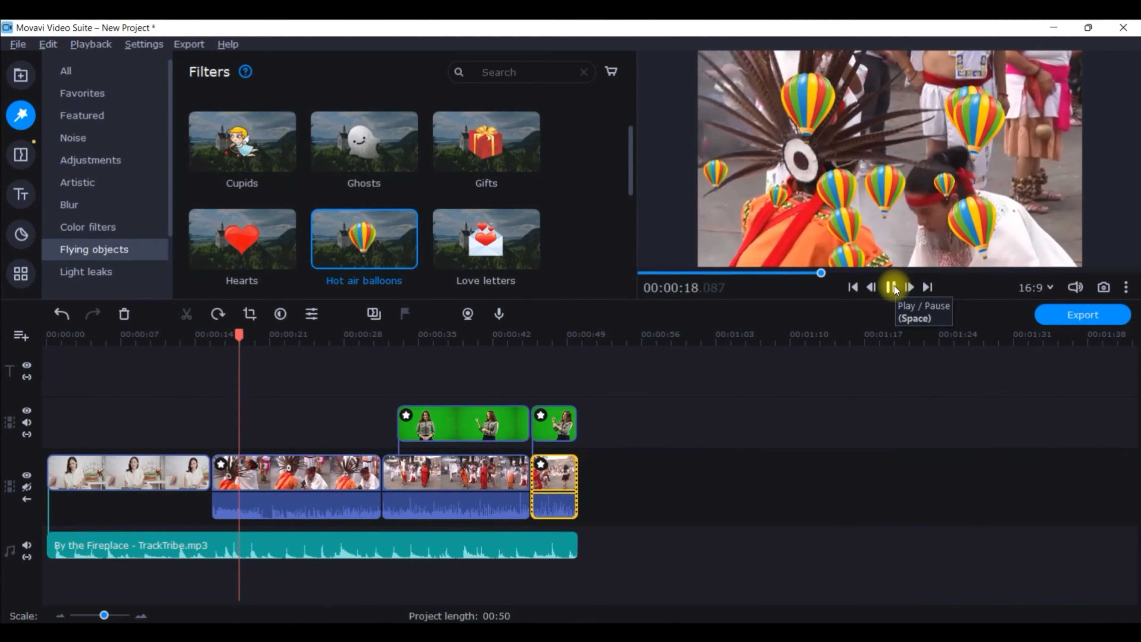
Reduce the intensity of the Hot air balloons filter applied to the first Mexico segment
{"action": "left_click", "coordinate": [891, 287]}
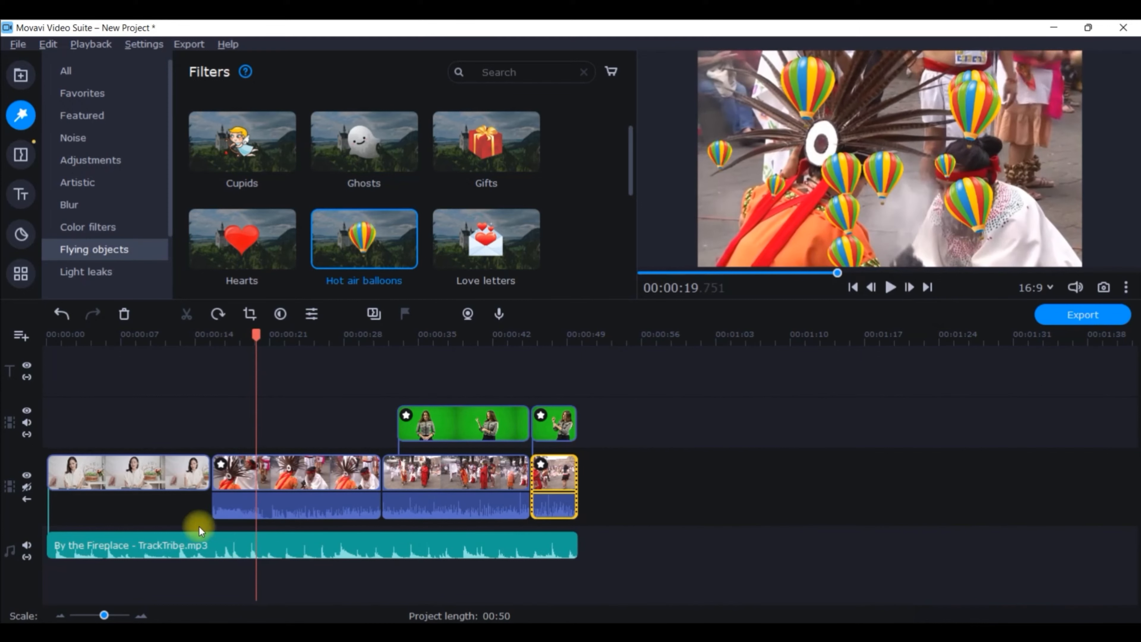
{"action": "left_click", "coordinate": [224, 472]}
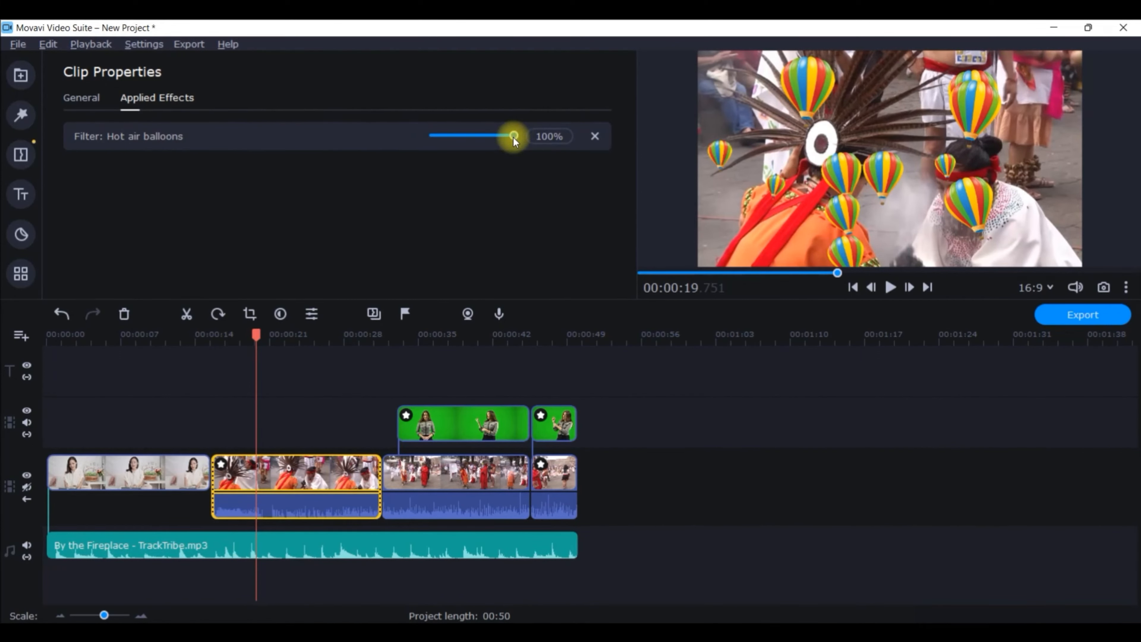
{"action": "left_click_drag", "start_coordinate": [512, 136], "coordinate": [469, 138]}
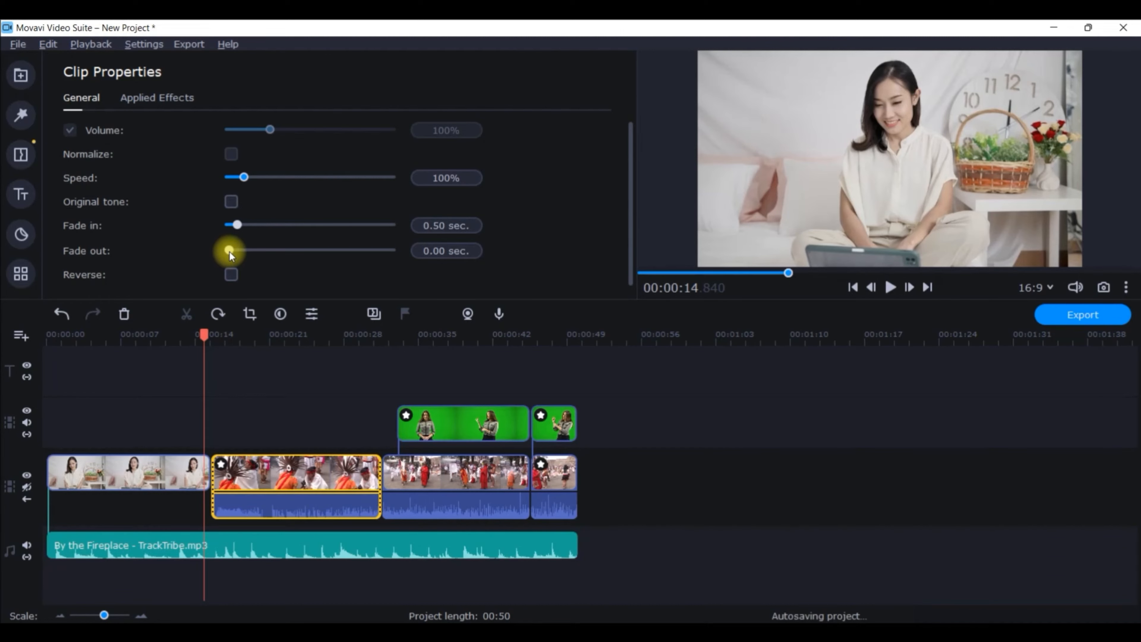
Set the first Mexico segment's fade-in to 0.50 sec and fade-out to 1.00 sec, and remove its Hot air balloons filter
{"action": "left_click_drag", "start_coordinate": [229, 251], "coordinate": [239, 252]}
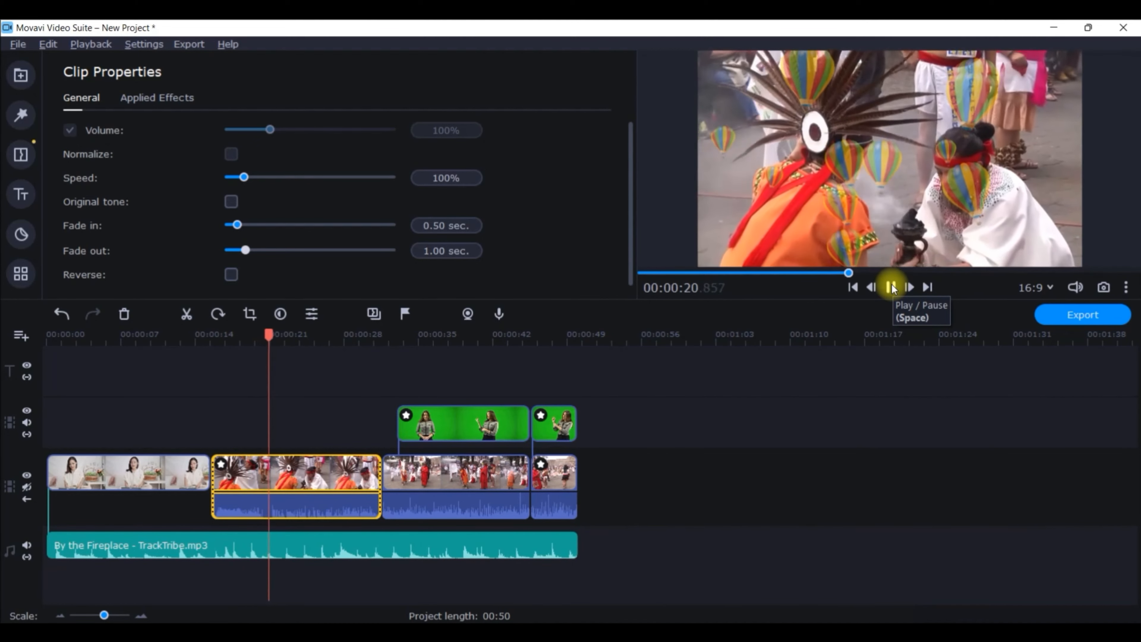
{"action": "left_click", "coordinate": [891, 287]}
{"action": "left_click", "coordinate": [221, 465]}
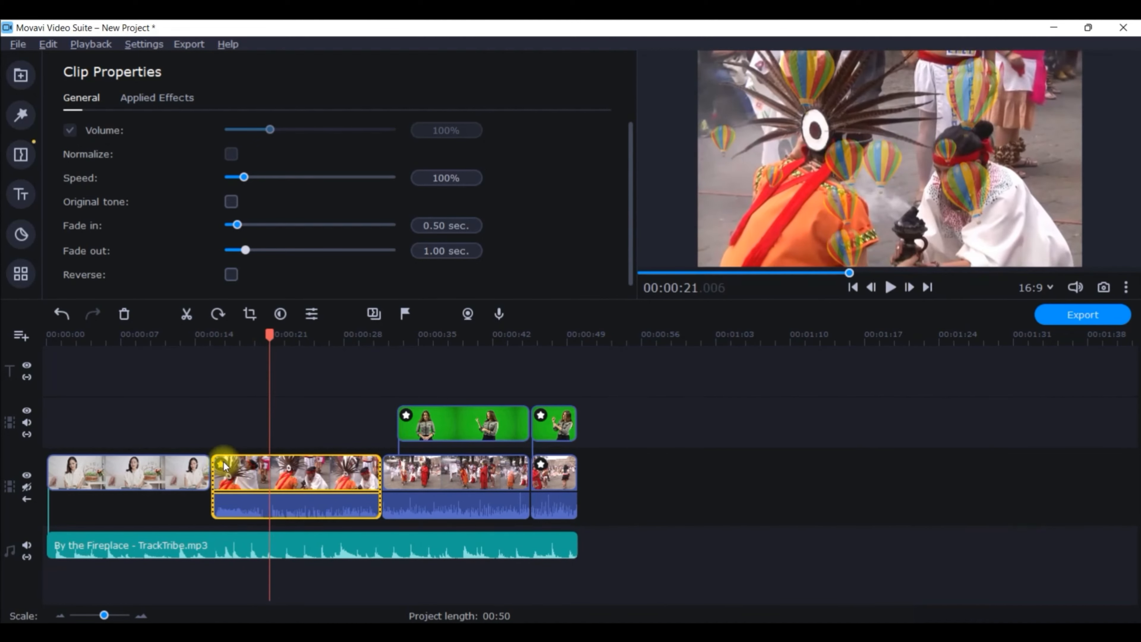
{"action": "left_click", "coordinate": [594, 136]}
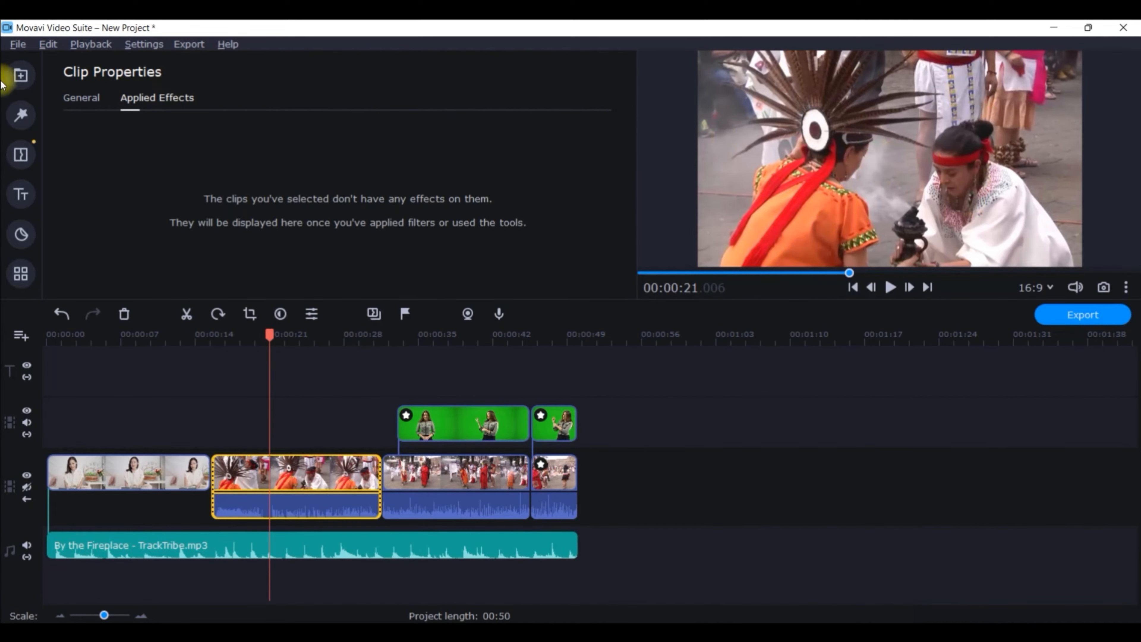
Apply the Light leaks 6 filter to the first clip on the main video track
{"action": "left_click", "coordinate": [23, 113]}
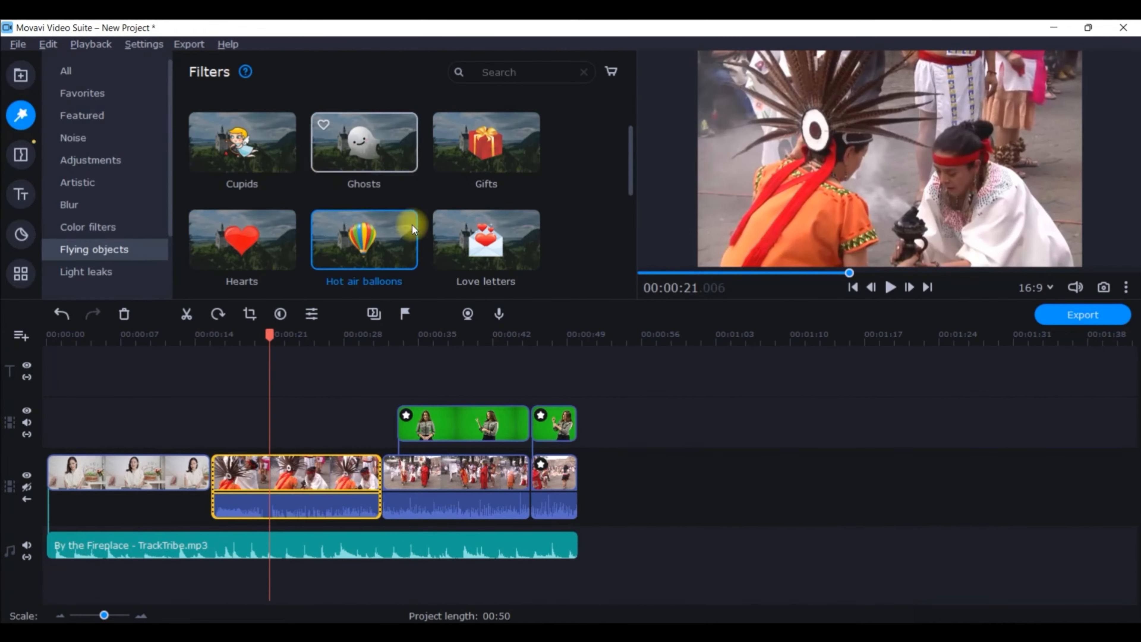
{"action": "scroll", "coordinate": [404, 202], "scroll_direction": "down", "scroll_amount": 2}
{"action": "left_click", "coordinate": [371, 183]}
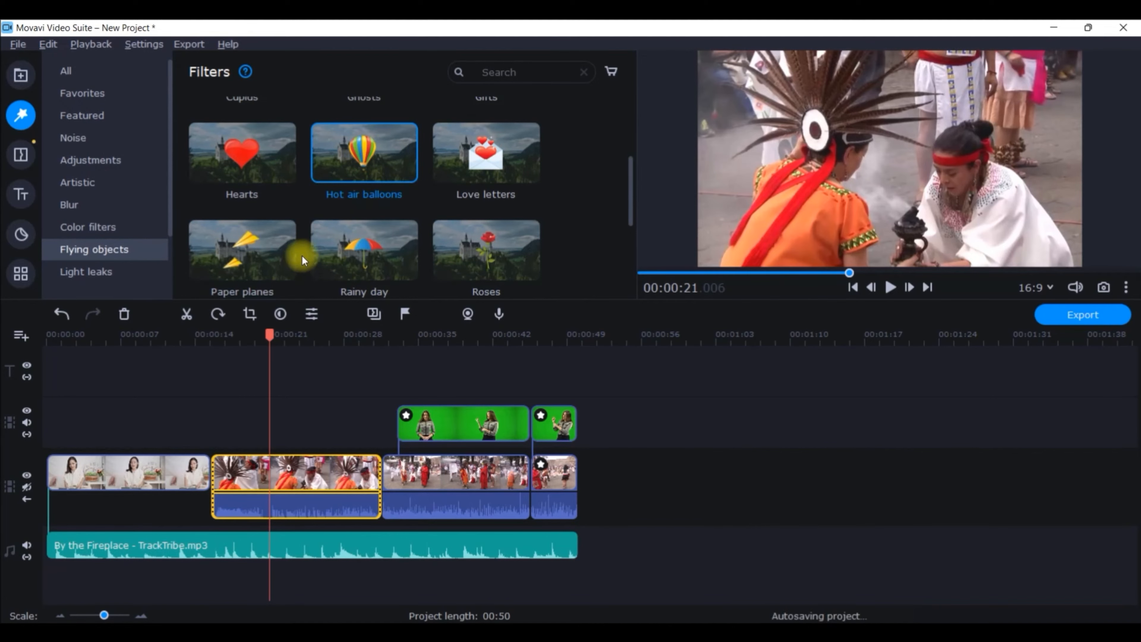
{"action": "scroll", "coordinate": [302, 256], "scroll_direction": "down", "scroll_amount": 3}
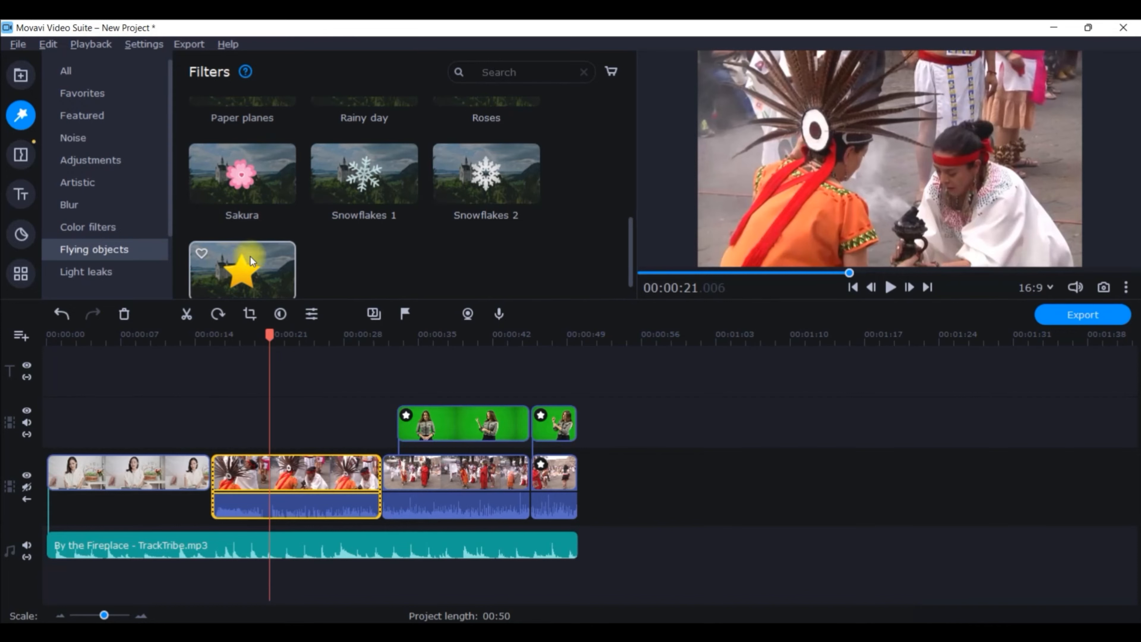
{"action": "left_click", "coordinate": [83, 272]}
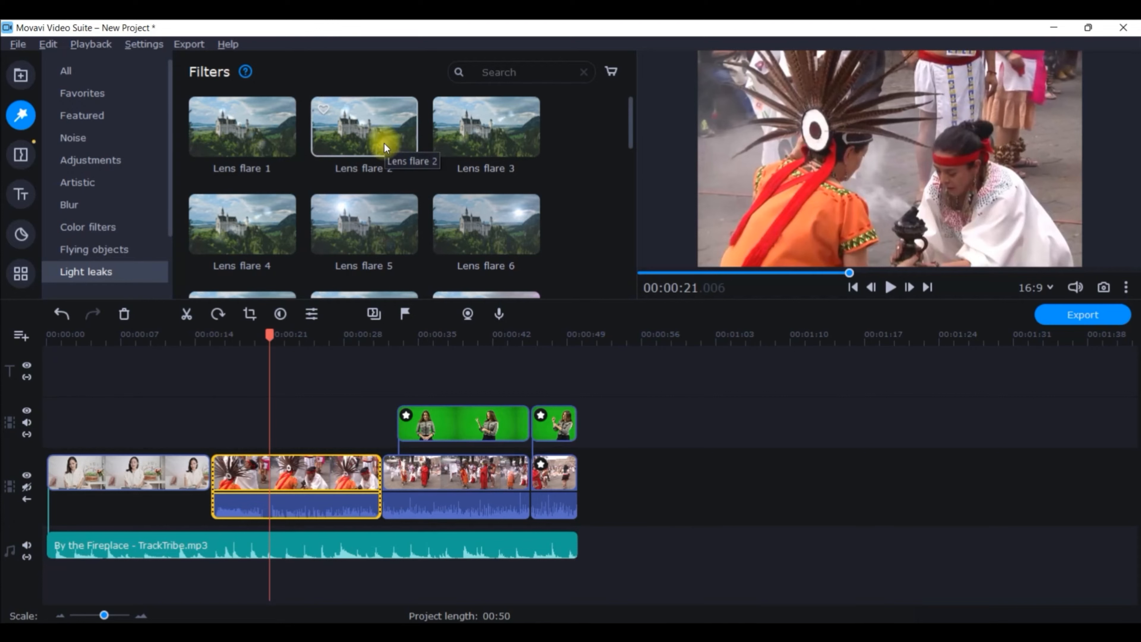
{"action": "scroll", "coordinate": [461, 194], "scroll_direction": "down", "scroll_amount": 3}
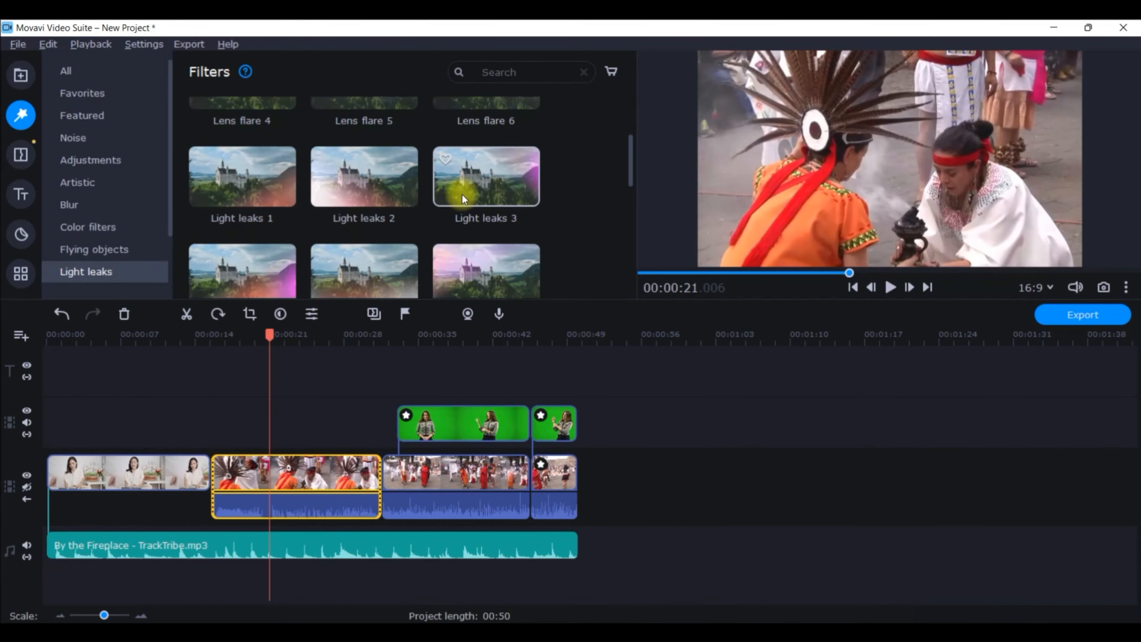
{"action": "scroll", "coordinate": [452, 217], "scroll_direction": "down", "scroll_amount": 1}
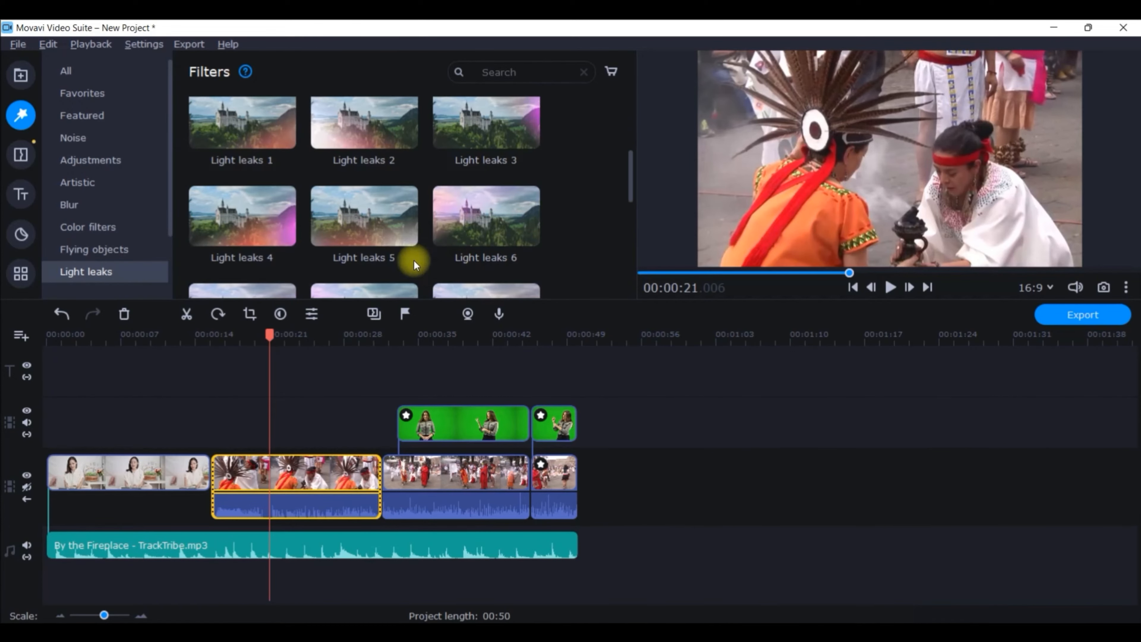
{"action": "left_click", "coordinate": [470, 213]}
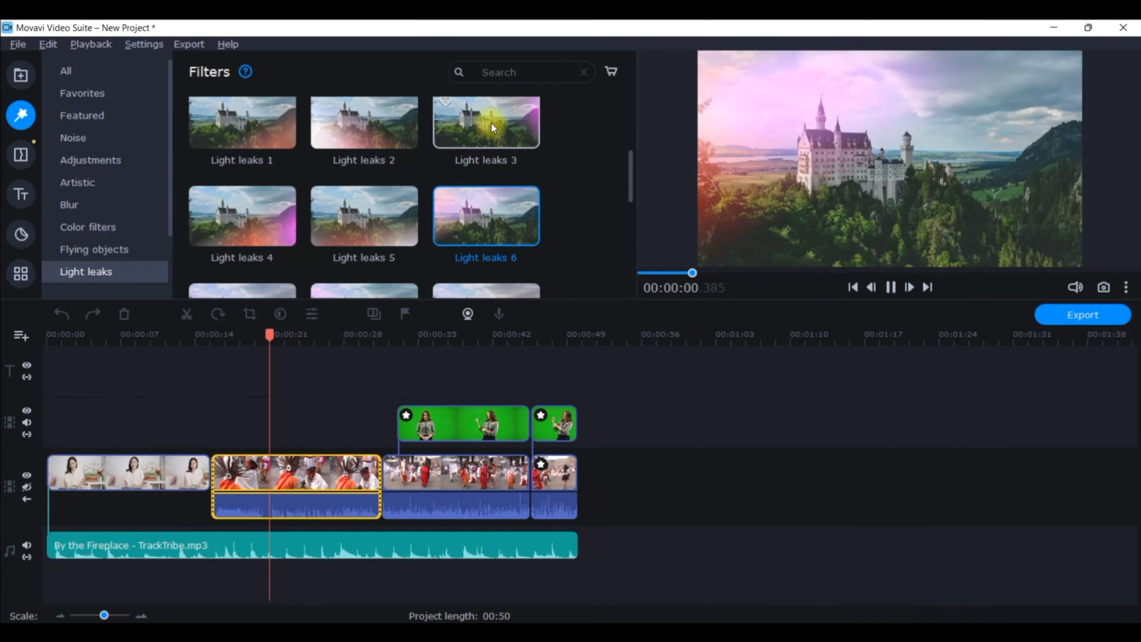
{"action": "left_click_drag", "start_coordinate": [524, 199], "coordinate": [57, 463]}
Play the first clip from its start to check the light leak effect, and look through the remaining Light leaks filters
{"action": "left_click_drag", "start_coordinate": [273, 336], "coordinate": [8, 339]}
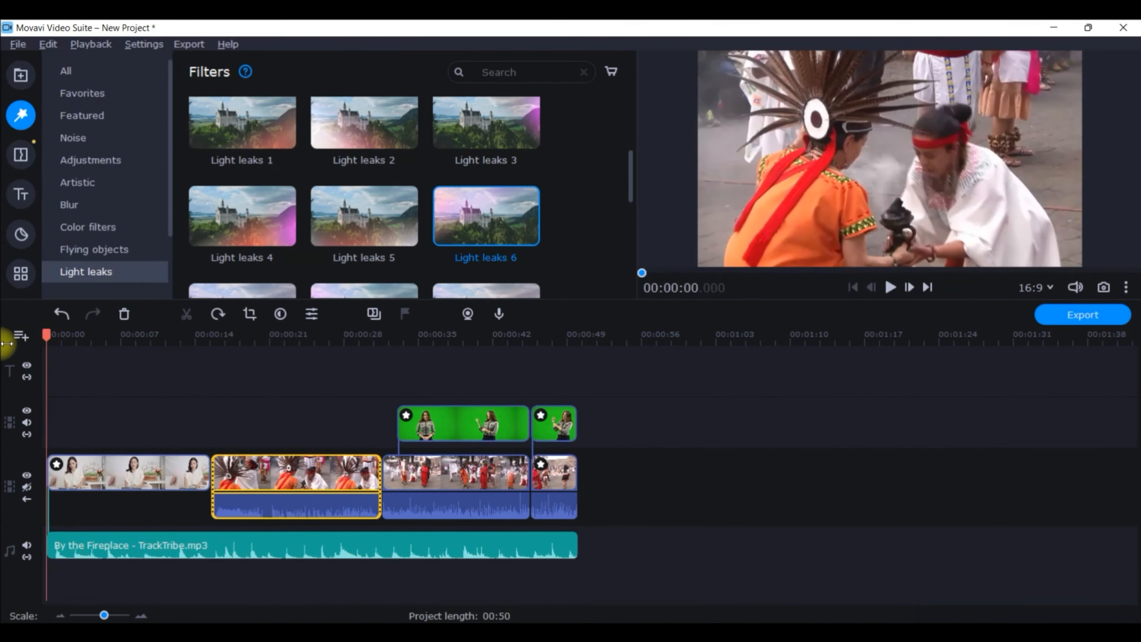
{"action": "left_click", "coordinate": [890, 287]}
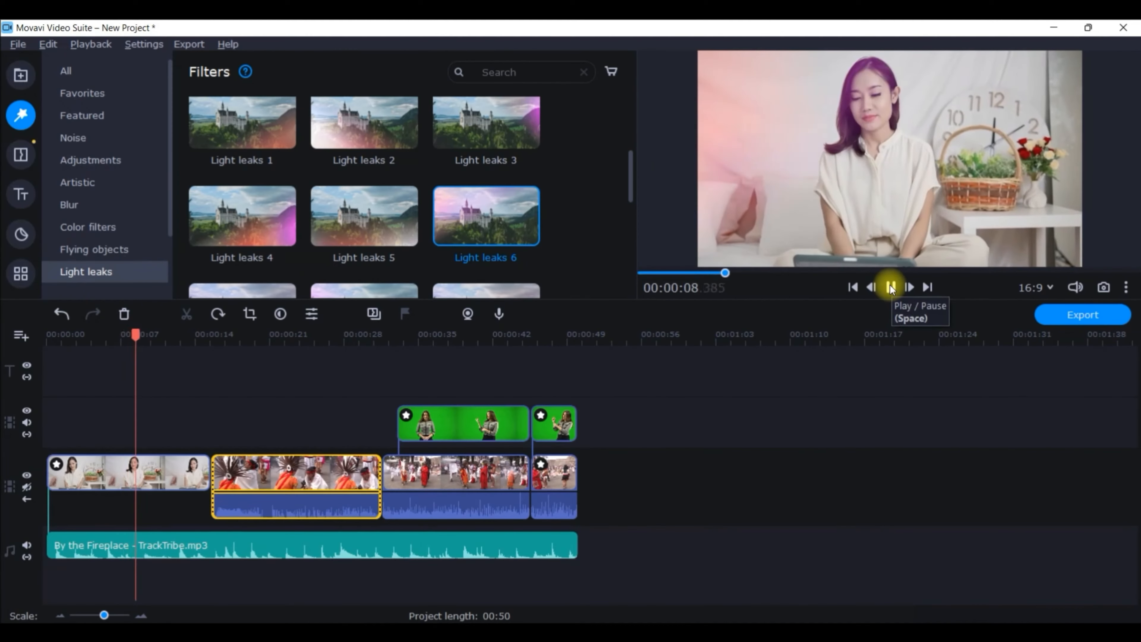
{"action": "left_click", "coordinate": [890, 287]}
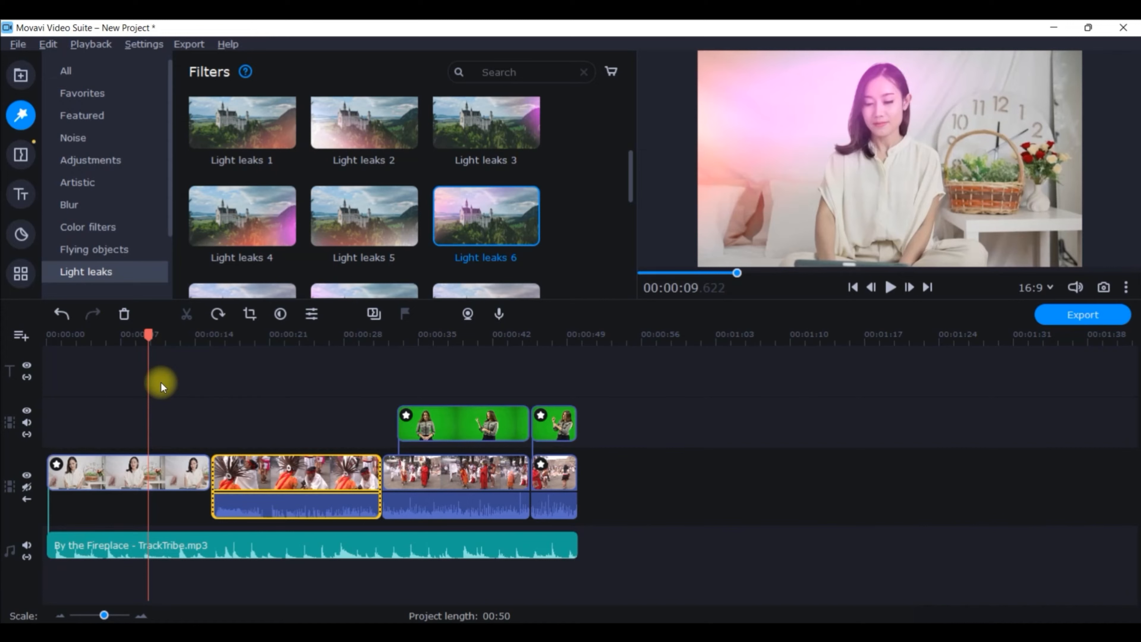
{"action": "scroll", "coordinate": [359, 242], "scroll_direction": "down", "scroll_amount": 1}
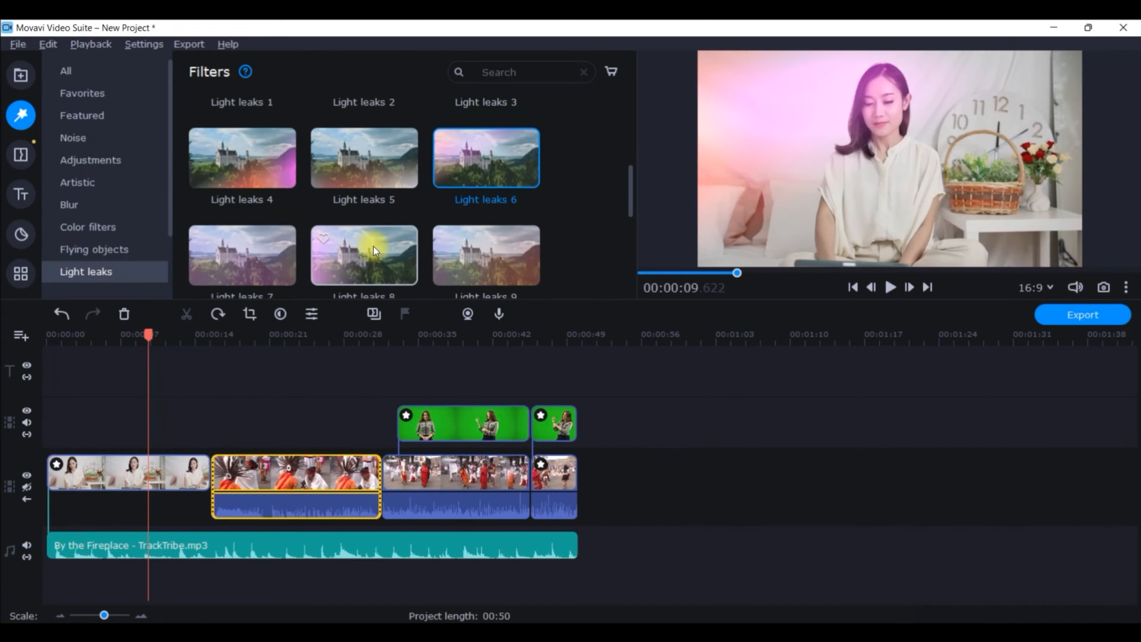
{"action": "scroll", "coordinate": [273, 266], "scroll_direction": "down", "scroll_amount": 2}
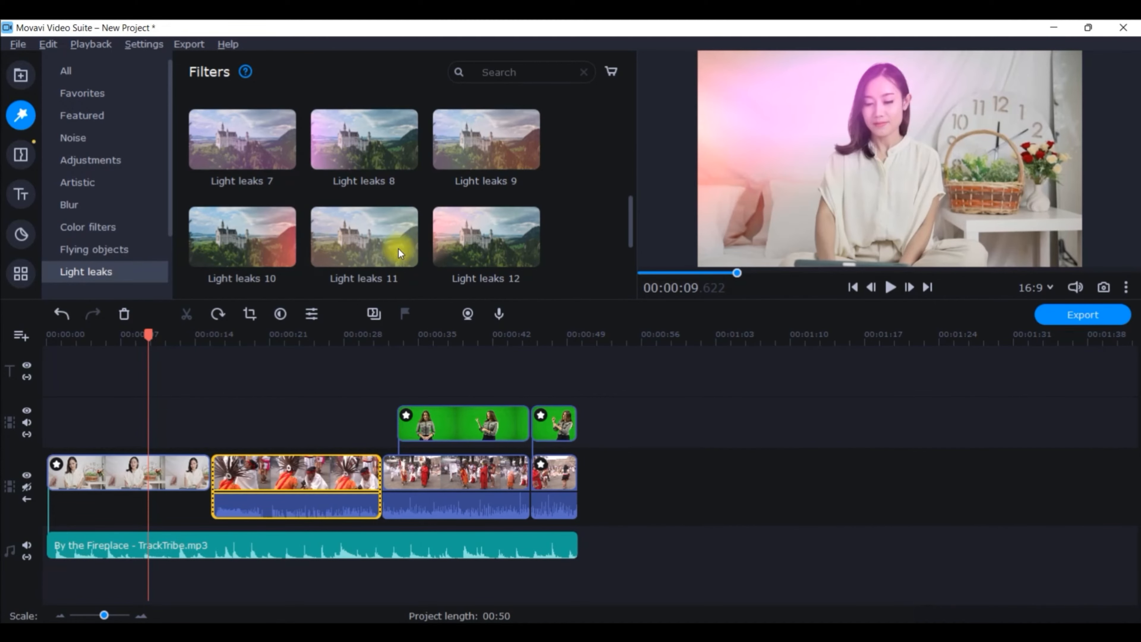
{"action": "scroll", "coordinate": [379, 248], "scroll_direction": "down", "scroll_amount": 1}
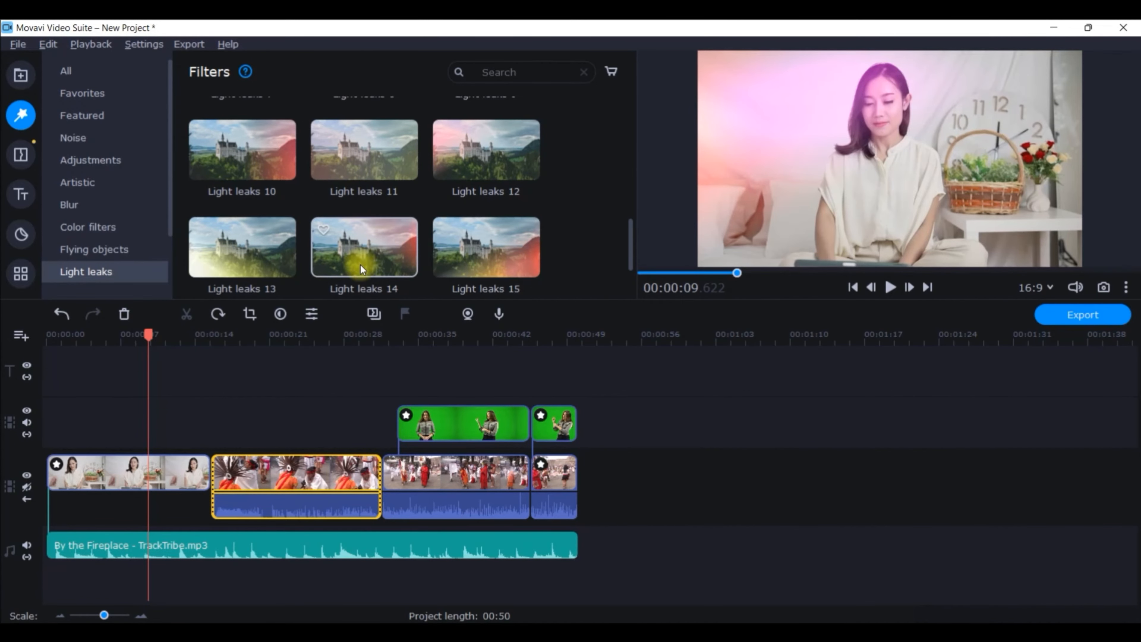
{"action": "scroll", "coordinate": [395, 263], "scroll_direction": "down", "scroll_amount": 1}
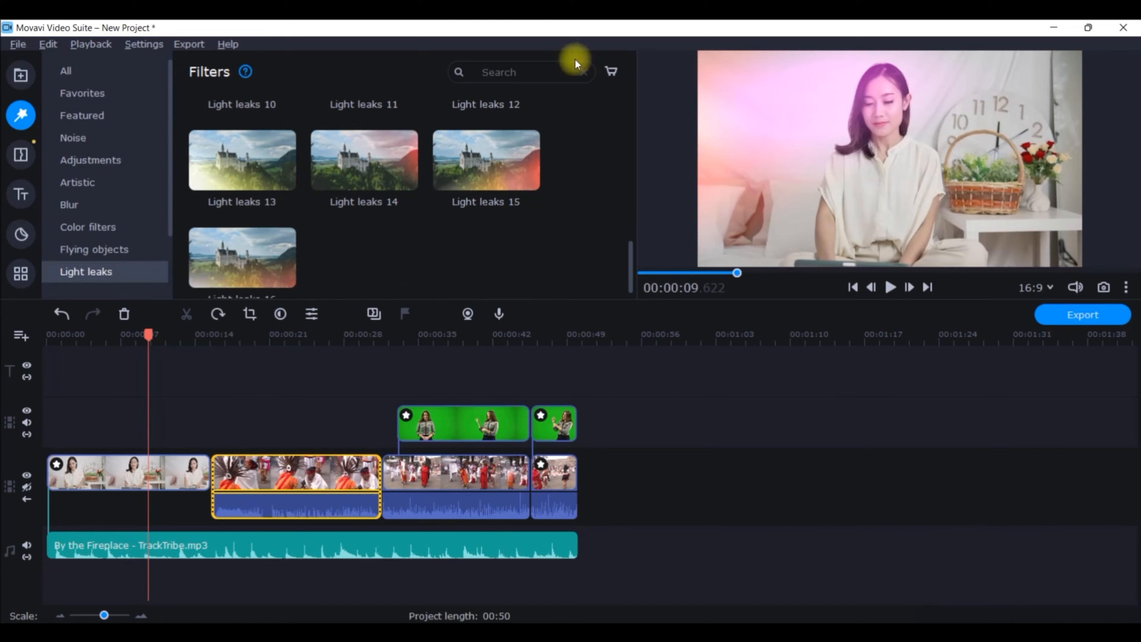
Show all available transitions and look through the transition categories
{"action": "left_click", "coordinate": [23, 156]}
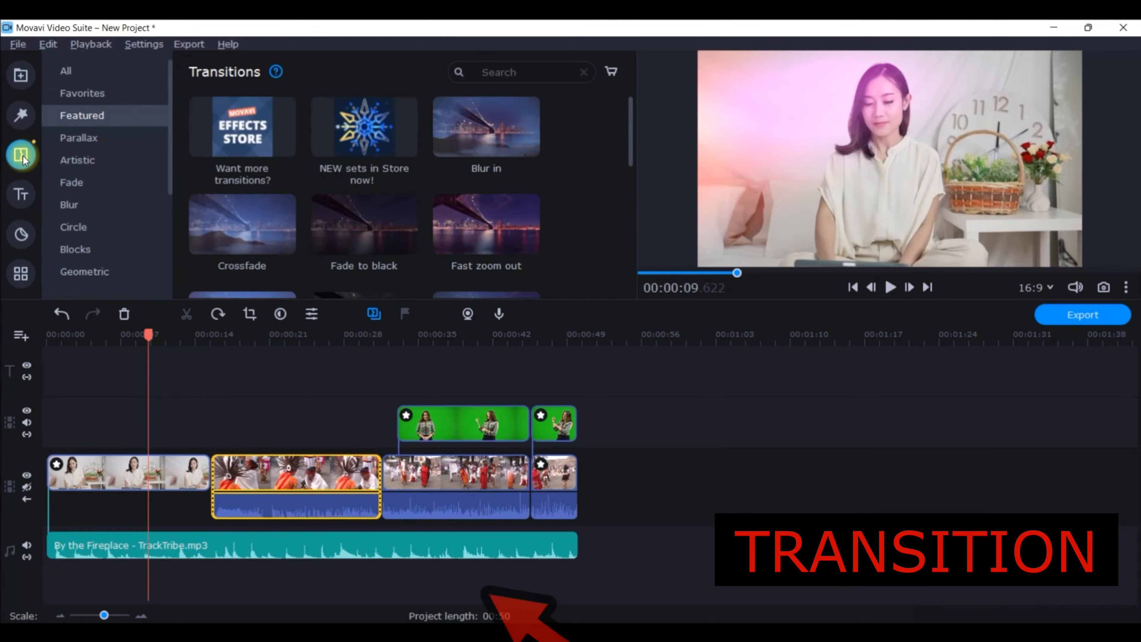
{"action": "left_click", "coordinate": [84, 75]}
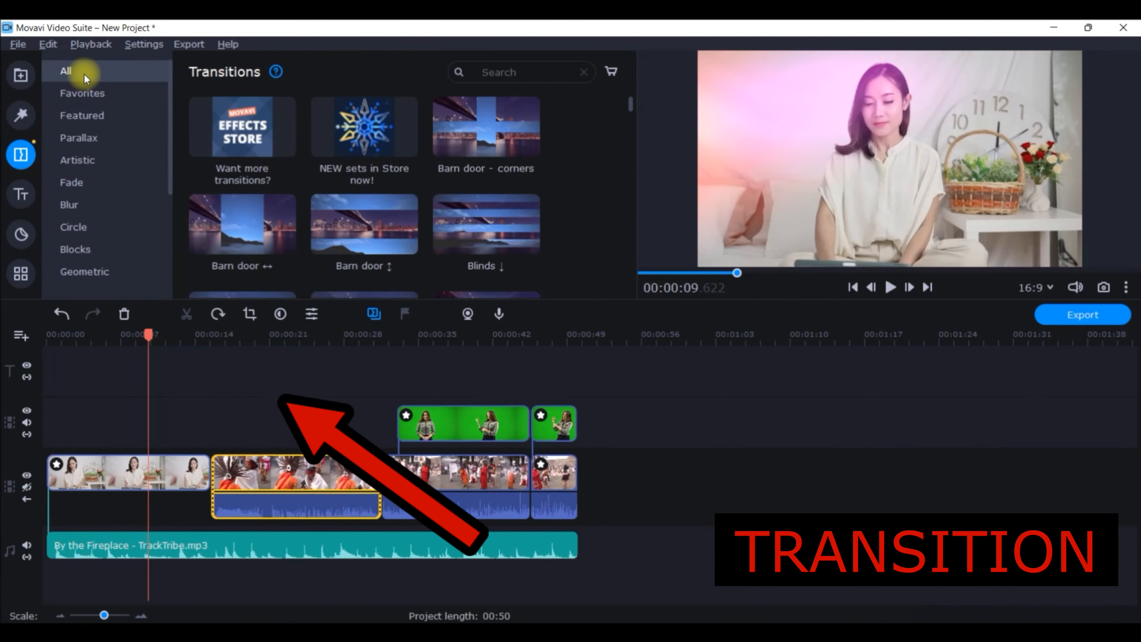
{"action": "scroll", "coordinate": [161, 130], "scroll_direction": "down", "scroll_amount": 3}
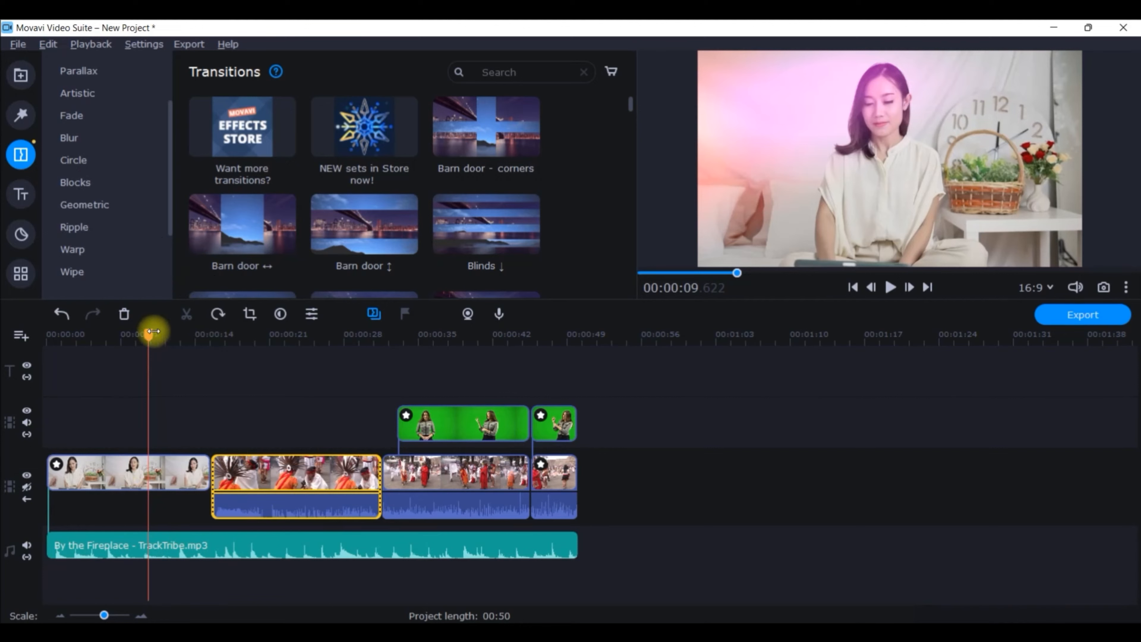
Mute the music track and play back the cut between the first clip and the first Mexico segment
{"action": "left_click_drag", "start_coordinate": [149, 333], "coordinate": [192, 341]}
{"action": "left_click", "coordinate": [890, 288]}
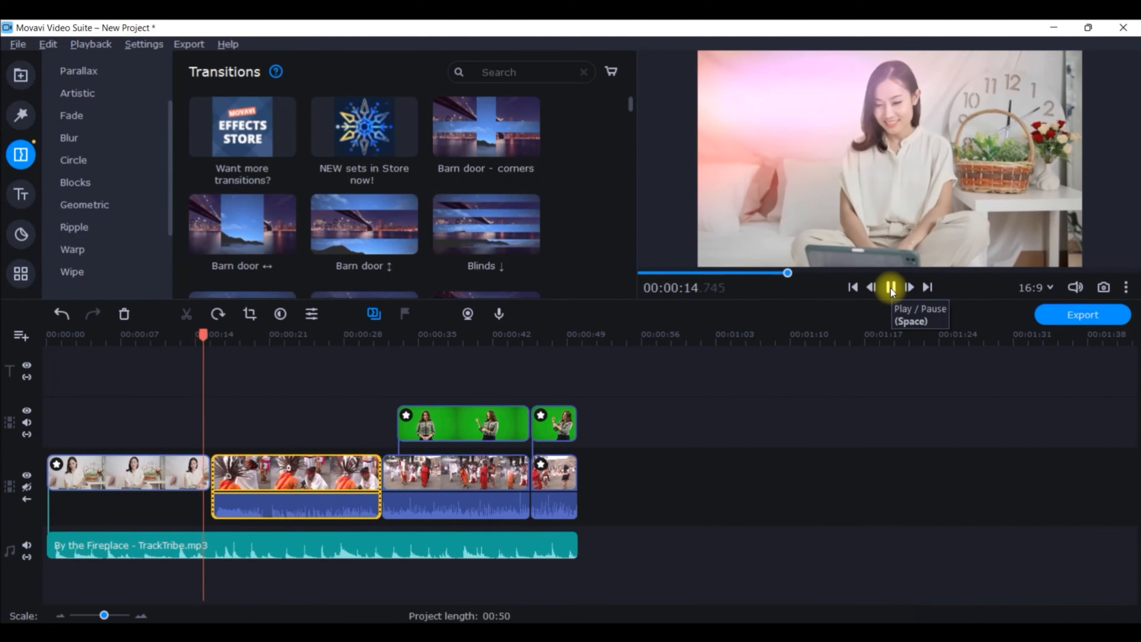
{"action": "left_click", "coordinate": [890, 288]}
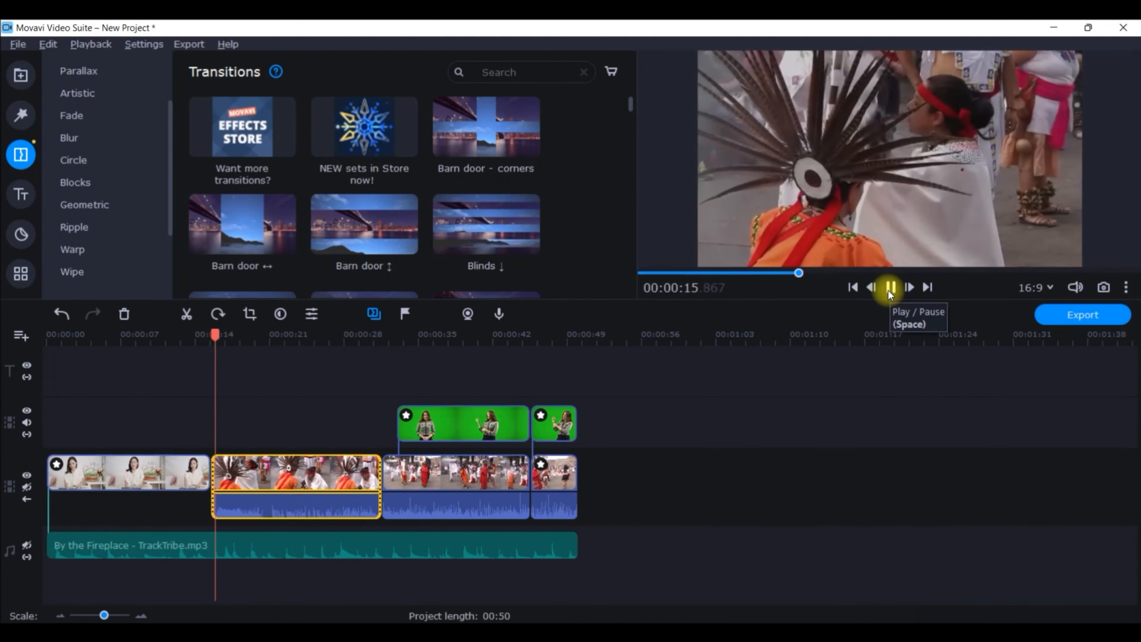
{"action": "left_click", "coordinate": [889, 290]}
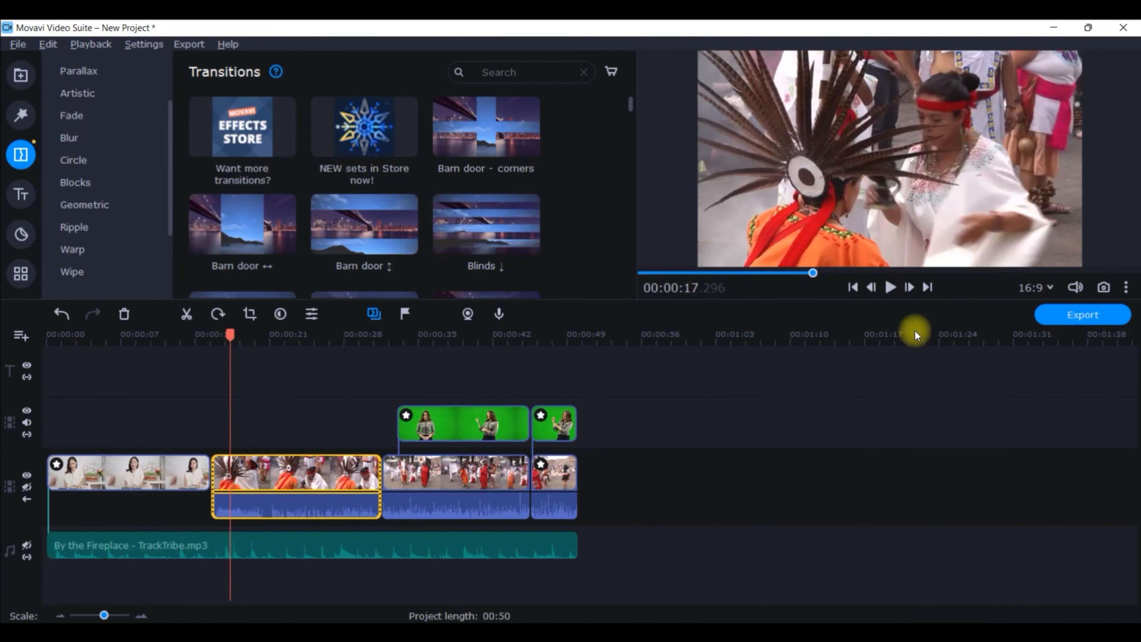
Add the Cube transition between the first clip and the first Mexico segment
{"action": "scroll", "coordinate": [400, 258], "scroll_direction": "down", "scroll_amount": 2}
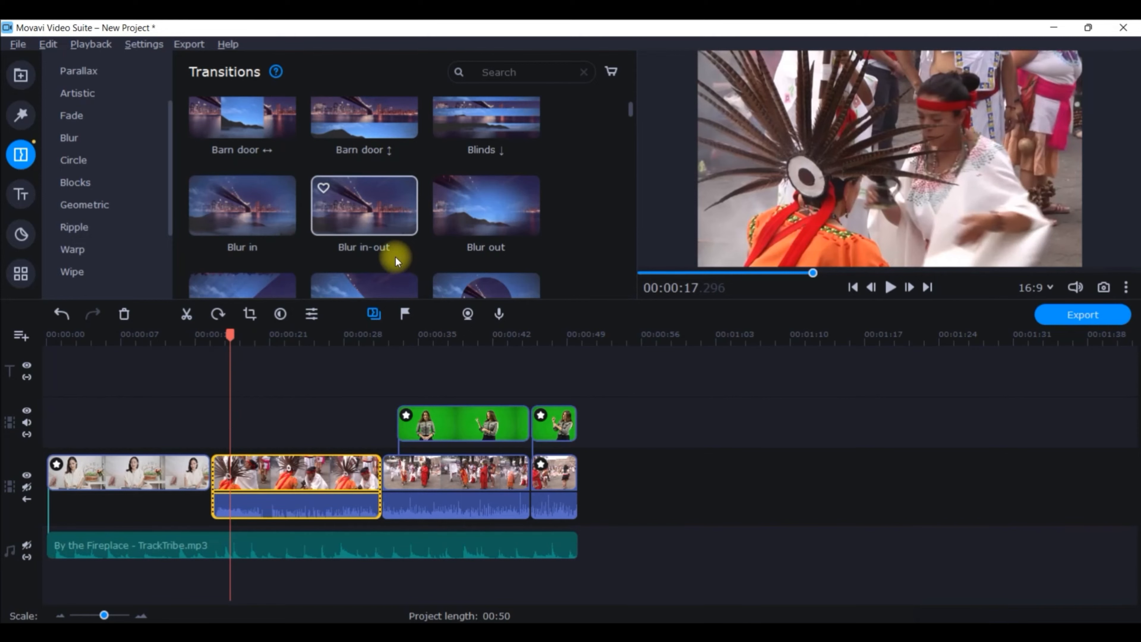
{"action": "scroll", "coordinate": [395, 257], "scroll_direction": "down", "scroll_amount": 1}
{"action": "scroll", "coordinate": [317, 167], "scroll_direction": "down", "scroll_amount": 2}
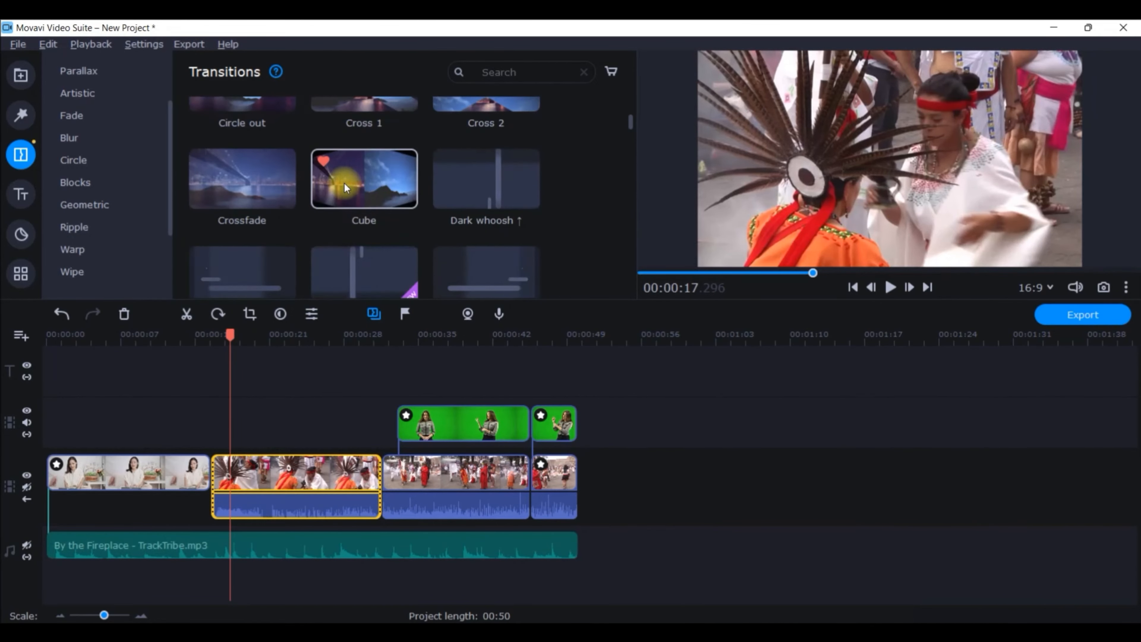
{"action": "left_click_drag", "start_coordinate": [344, 183], "coordinate": [208, 481]}
Play back the Cube transition from just before the cut and delete it from the timeline
{"action": "left_click_drag", "start_coordinate": [230, 333], "coordinate": [172, 336]}
{"action": "left_click", "coordinate": [891, 288]}
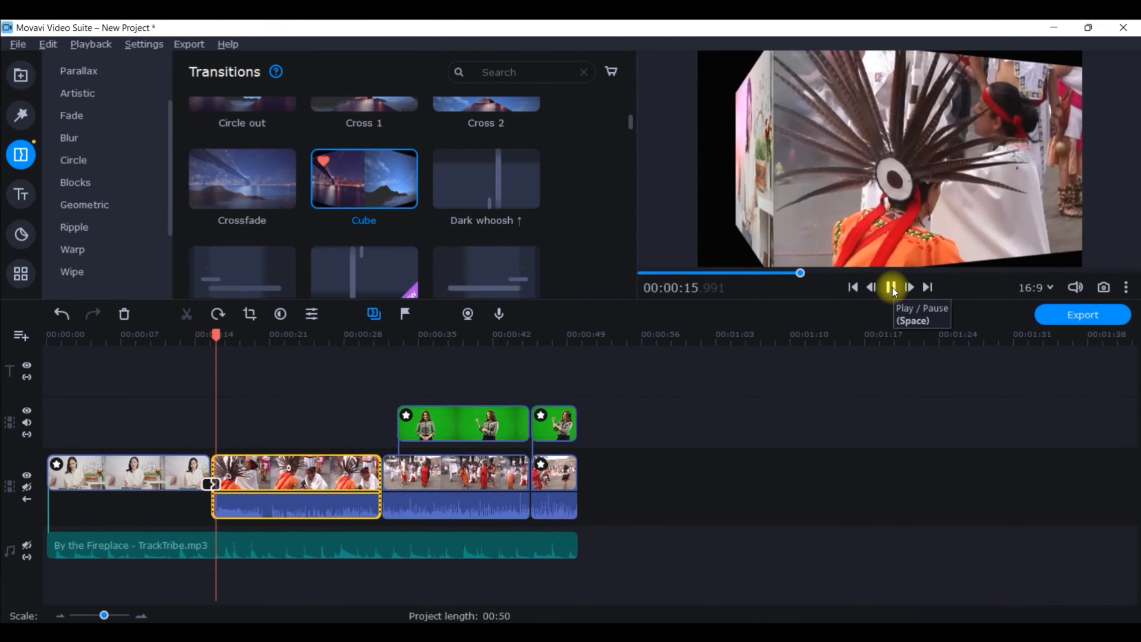
{"action": "left_click", "coordinate": [891, 288]}
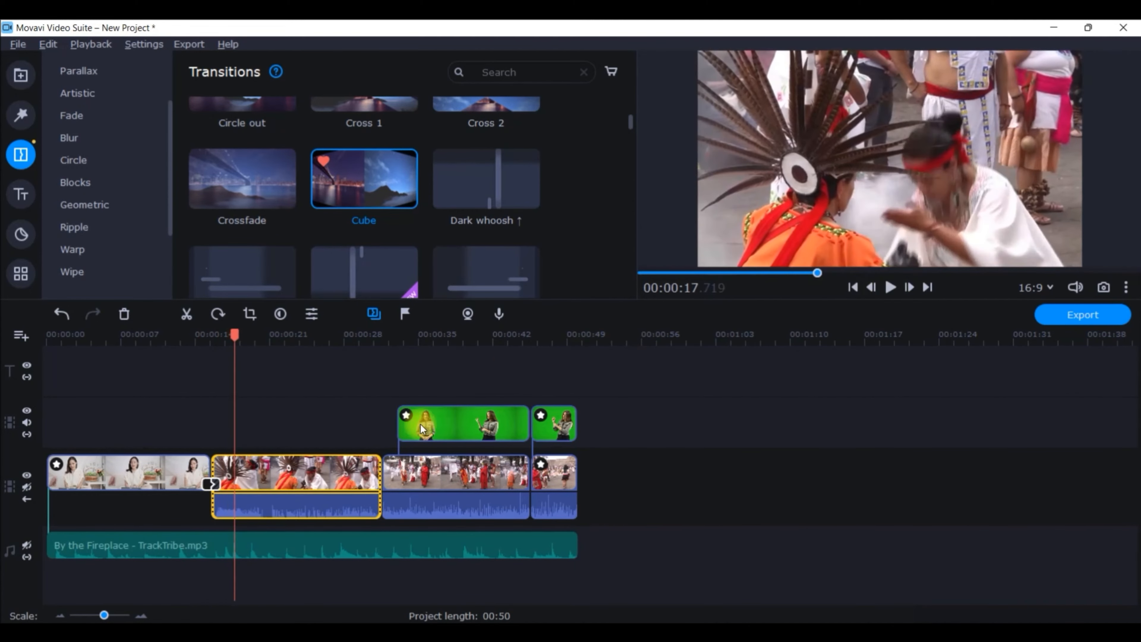
{"action": "left_click", "coordinate": [206, 493]}
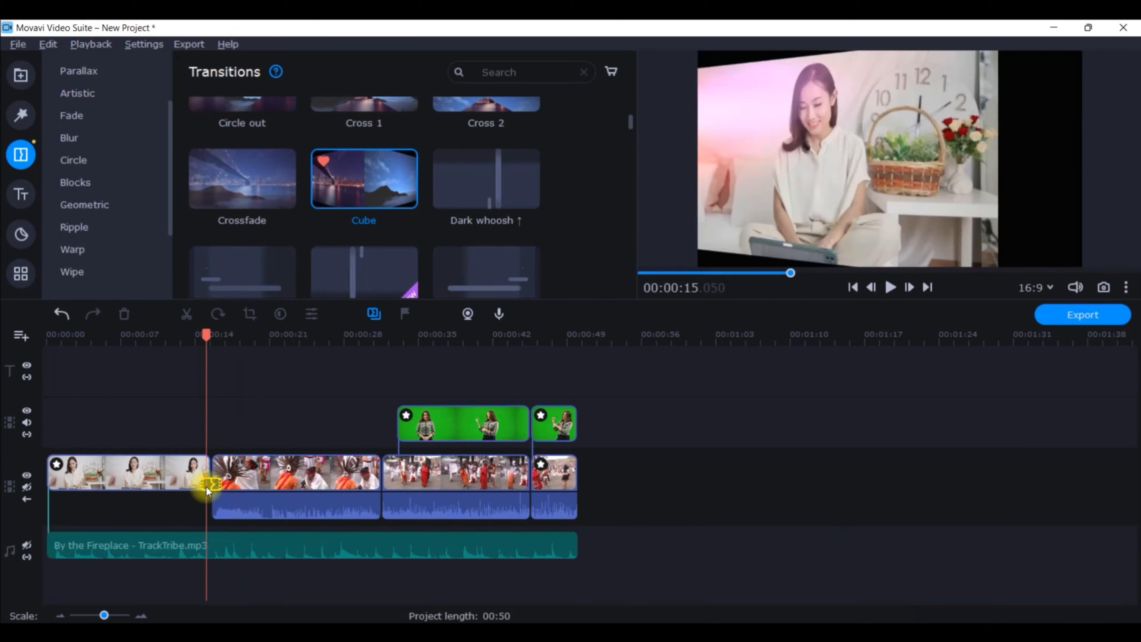
{"action": "key", "text": "Delete"}
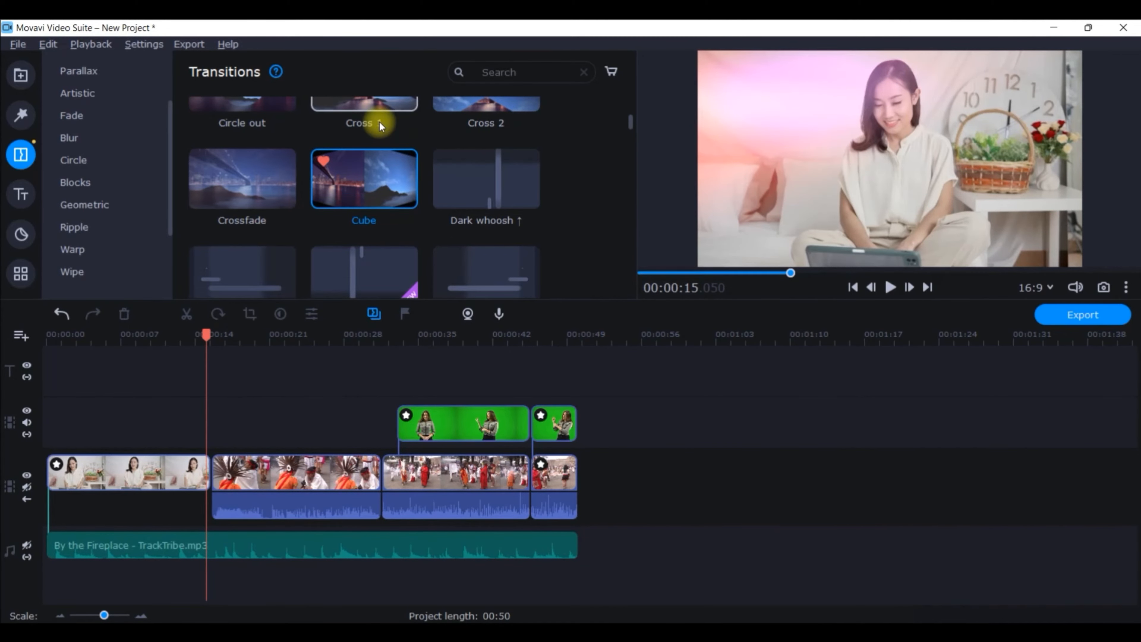
Add the Glitch 1 transition between the second and last Mexico segments and play it back from just before the cut
{"action": "scroll", "coordinate": [379, 122], "scroll_direction": "down", "scroll_amount": 1}
{"action": "scroll", "coordinate": [379, 122], "scroll_direction": "down", "scroll_amount": 3}
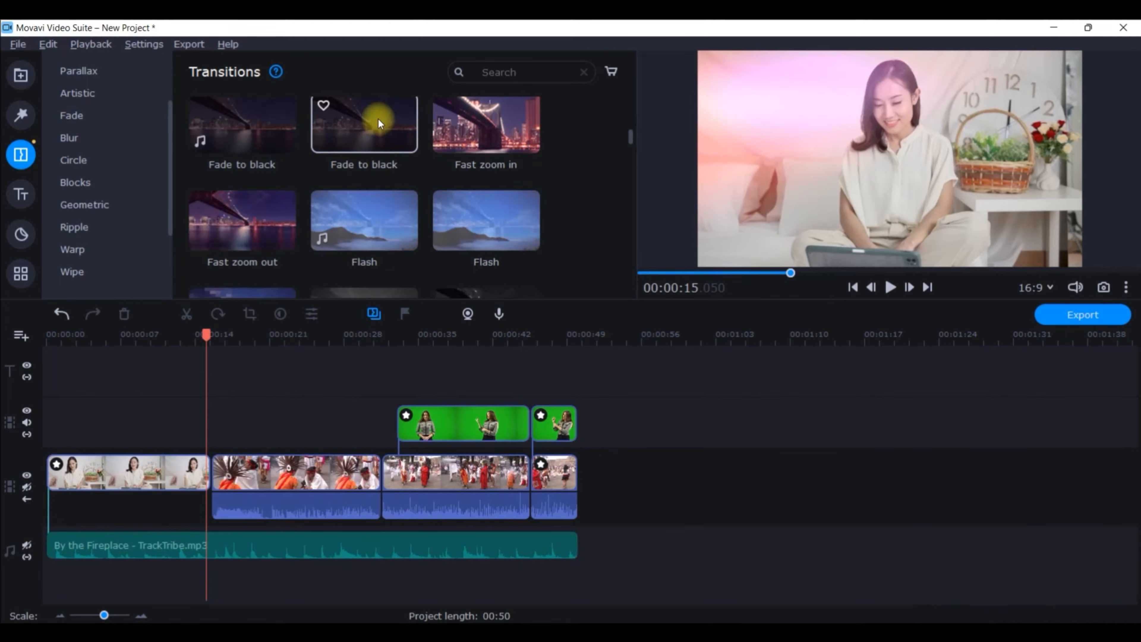
{"action": "scroll", "coordinate": [375, 112], "scroll_direction": "down", "scroll_amount": 1}
{"action": "mouse_move", "coordinate": [270, 221]}
{"action": "left_mouse_down"}
{"action": "mouse_move", "coordinate": [227, 233]}
{"action": "mouse_move", "coordinate": [265, 330]}
{"action": "mouse_move", "coordinate": [373, 449]}
{"action": "mouse_move", "coordinate": [539, 480]}
{"action": "mouse_move", "coordinate": [530, 477]}
{"action": "mouse_move", "coordinate": [550, 456]}
{"action": "left_mouse_up"}
{"action": "left_click_drag", "start_coordinate": [202, 336], "coordinate": [519, 334]}
{"action": "left_click", "coordinate": [887, 286]}
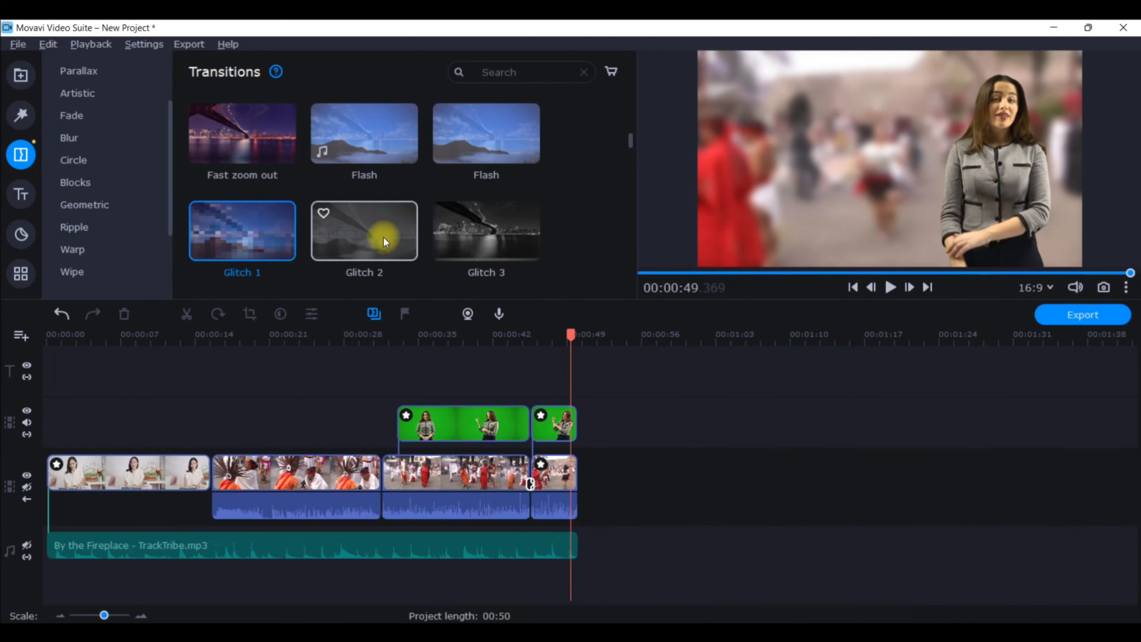
{"action": "scroll", "coordinate": [453, 235], "scroll_direction": "down", "scroll_amount": 1}
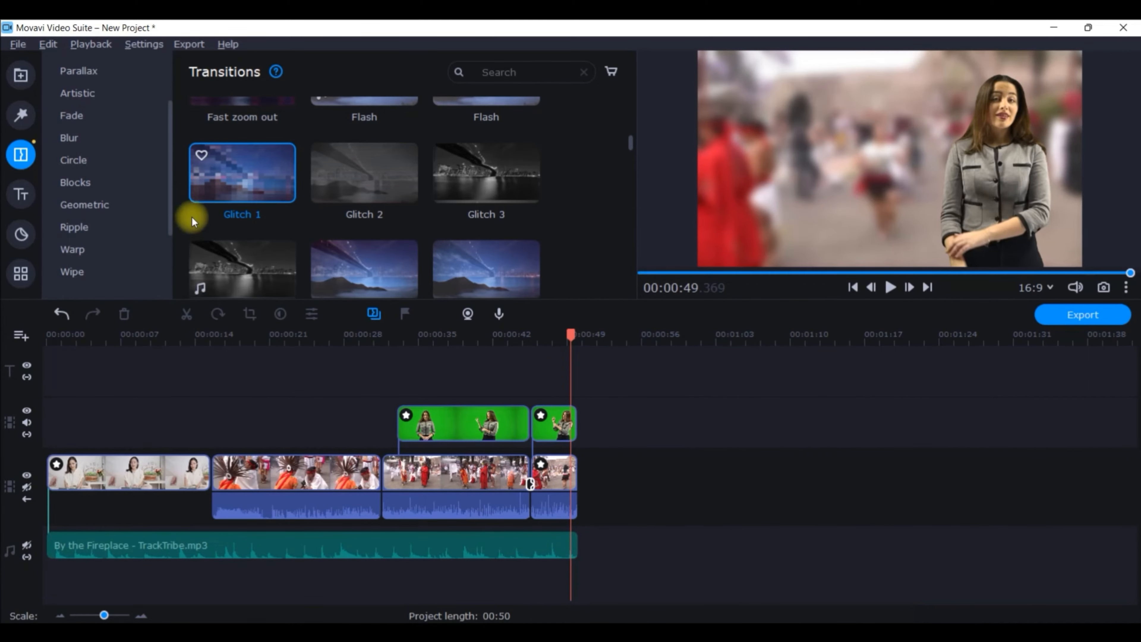
Add the Smear → transition from the Fade category between the first and second Mexico segments
{"action": "scroll", "coordinate": [453, 178], "scroll_direction": "down", "scroll_amount": 1}
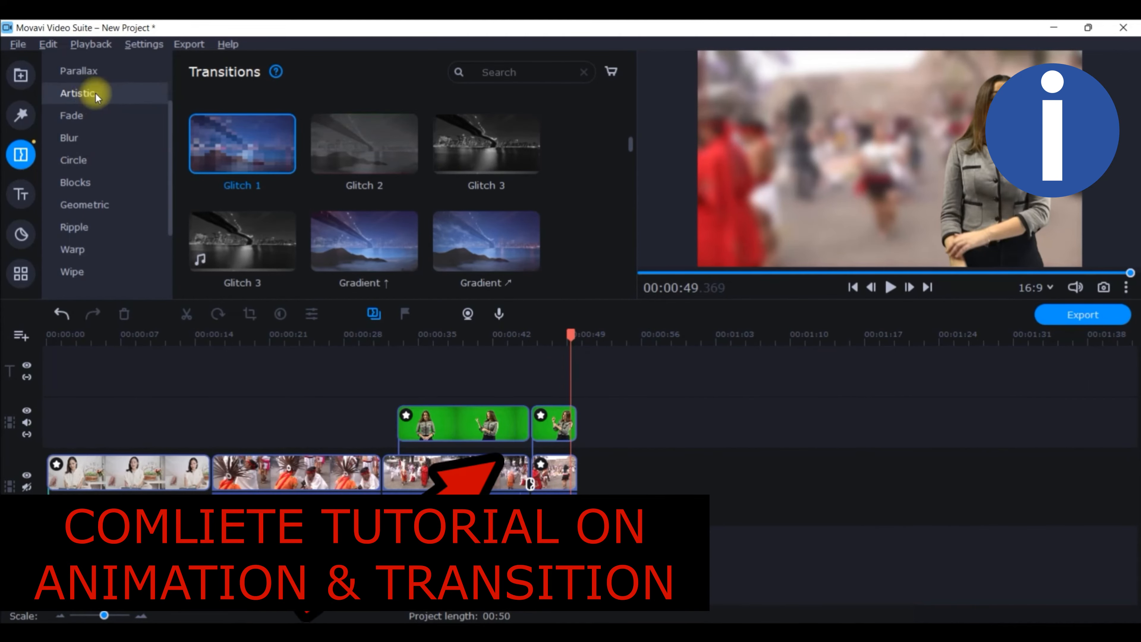
{"action": "scroll", "coordinate": [96, 93], "scroll_direction": "up", "scroll_amount": 1}
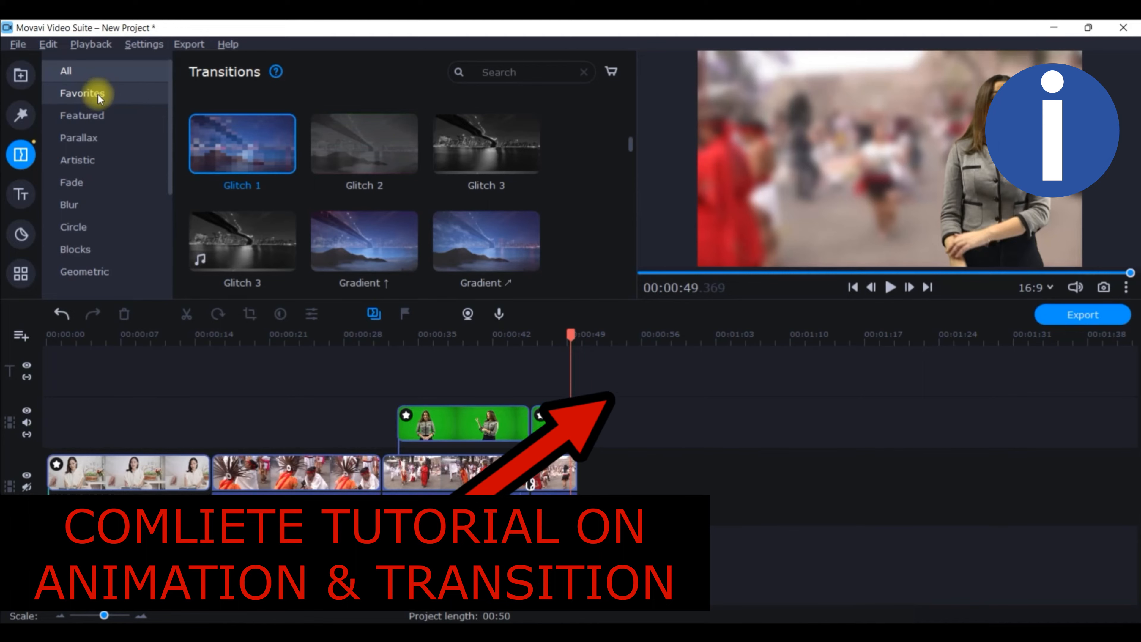
{"action": "left_click", "coordinate": [74, 185]}
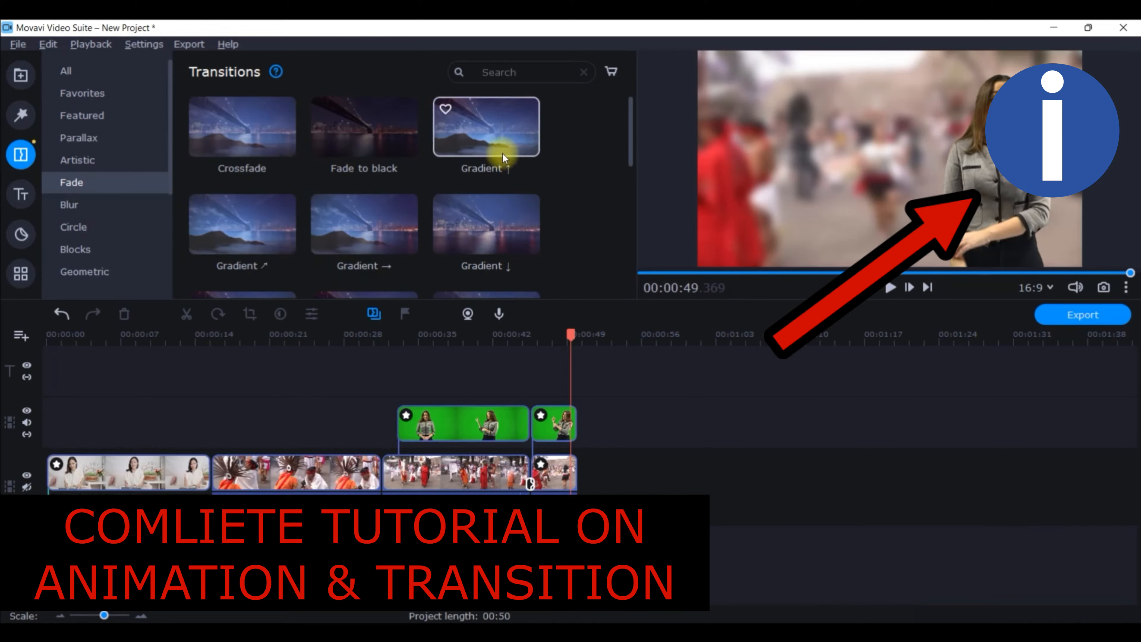
{"action": "scroll", "coordinate": [498, 141], "scroll_direction": "down", "scroll_amount": 3}
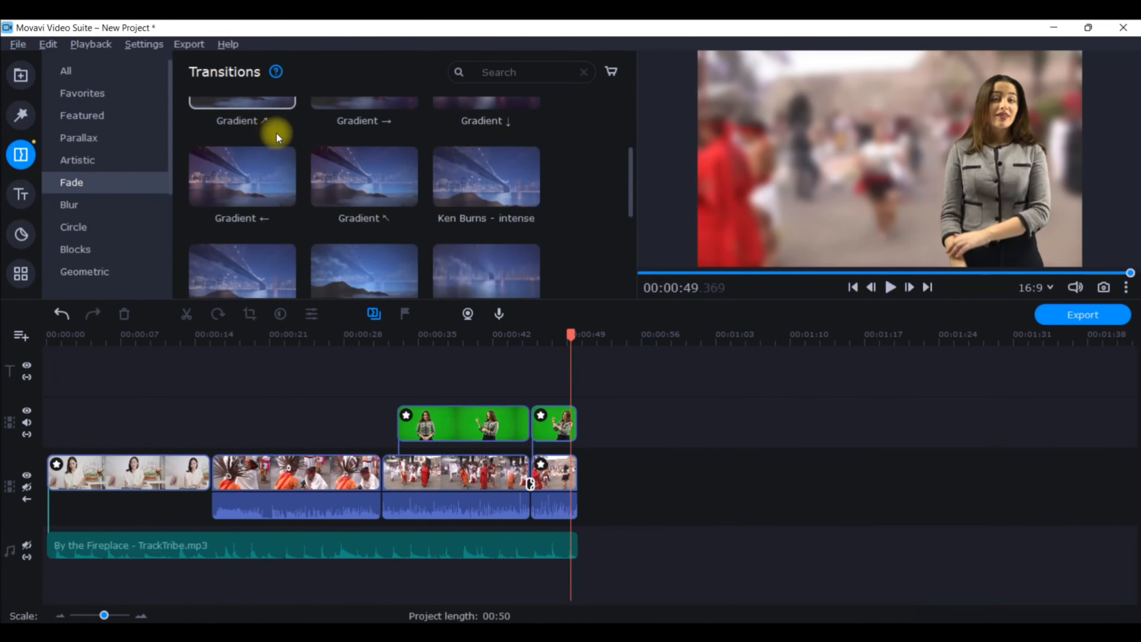
{"action": "scroll", "coordinate": [277, 135], "scroll_direction": "down", "scroll_amount": 3}
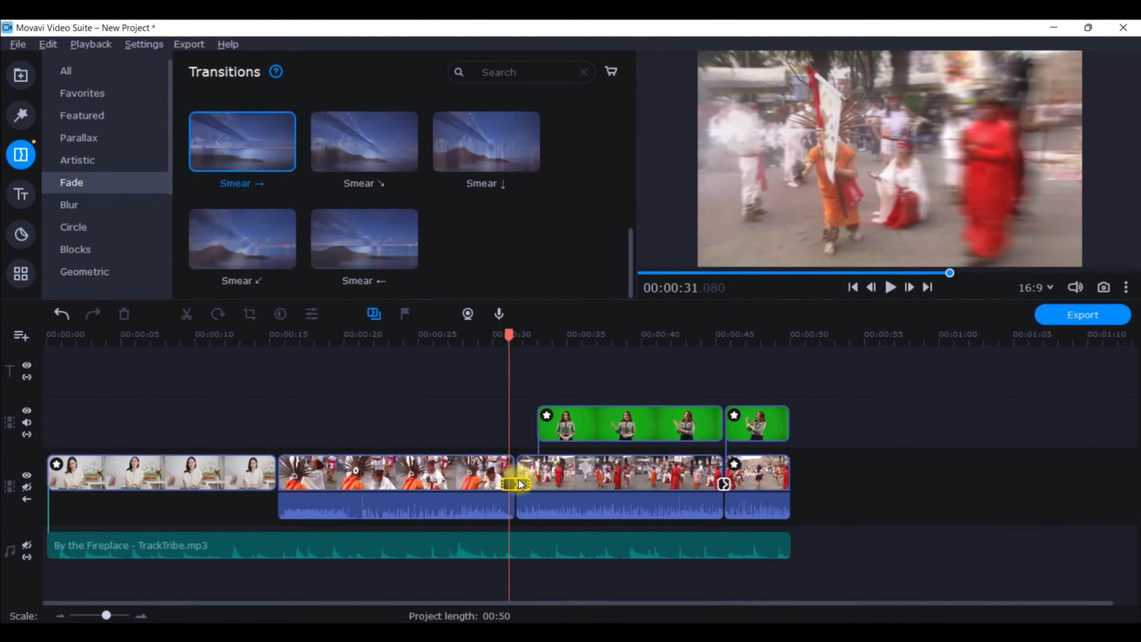
Open the Smear transition's properties and try applying its duration to all transitions
{"action": "double_click", "coordinate": [517, 483]}
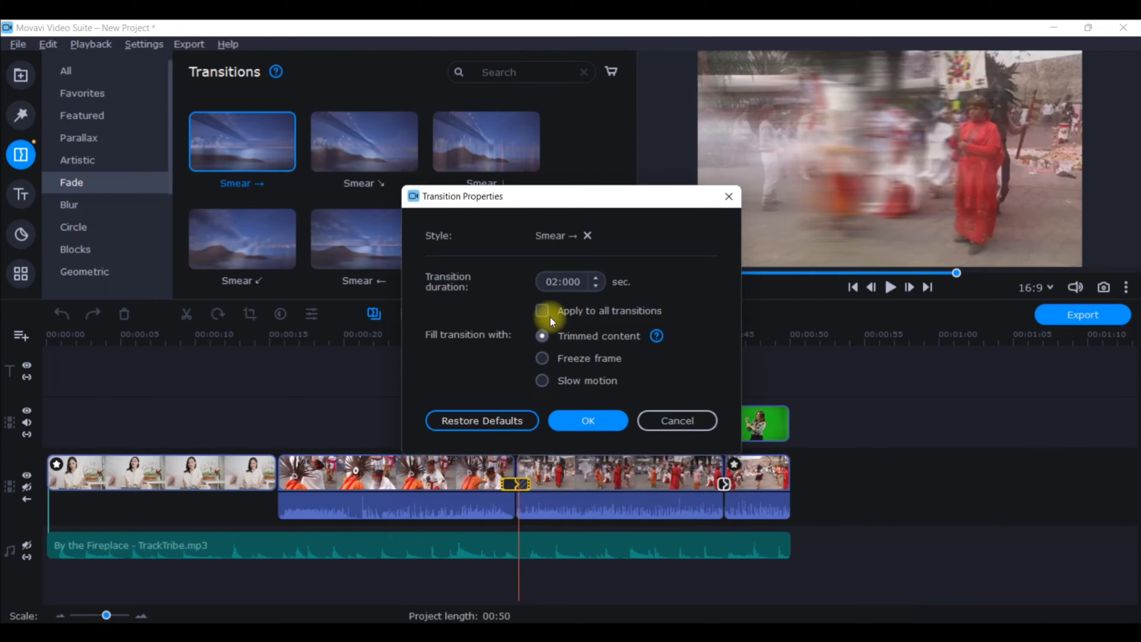
{"action": "left_click", "coordinate": [540, 309]}
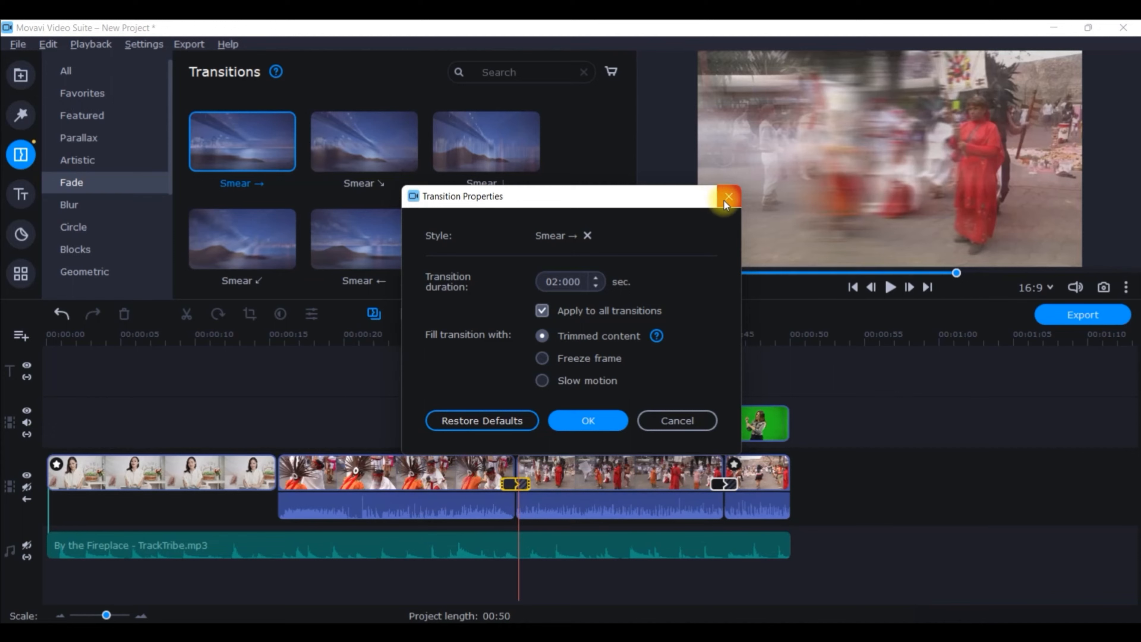
{"action": "mouse_move", "coordinate": [542, 306]}
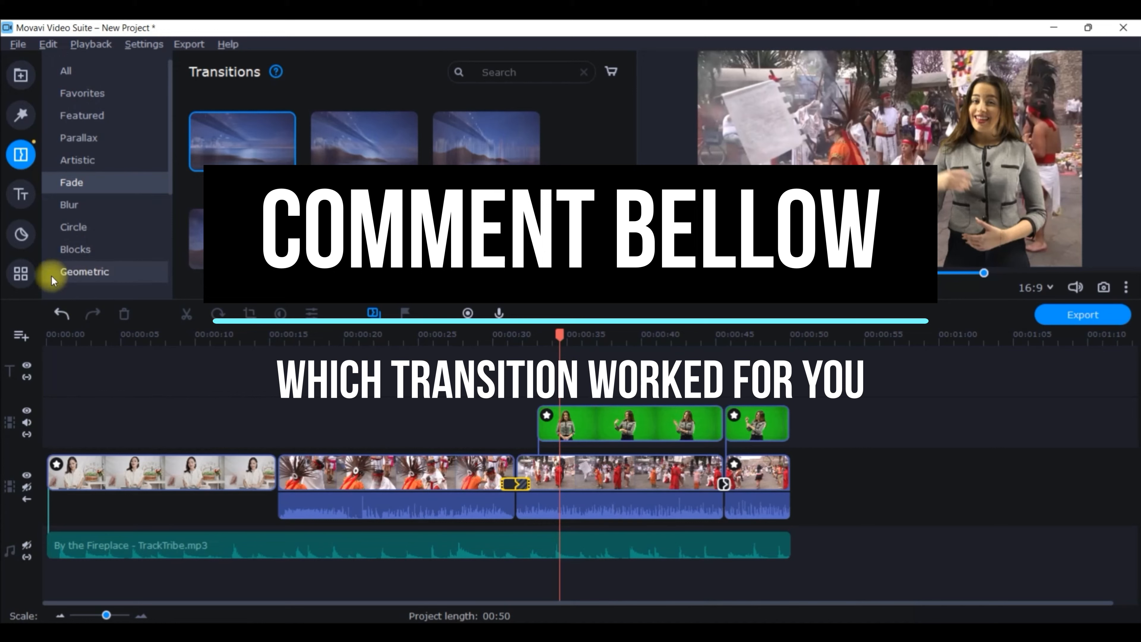
Add the Explosion intro video to the start of the overlay track, above the first clip, and play it back
{"action": "left_click", "coordinate": [20, 194]}
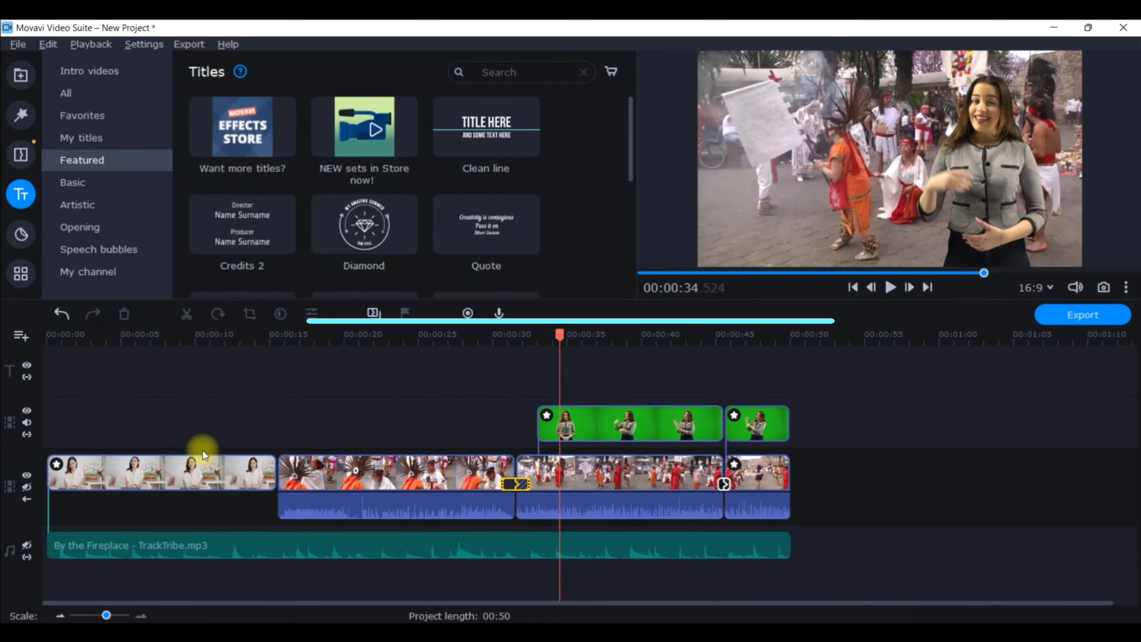
{"action": "left_click", "coordinate": [104, 66]}
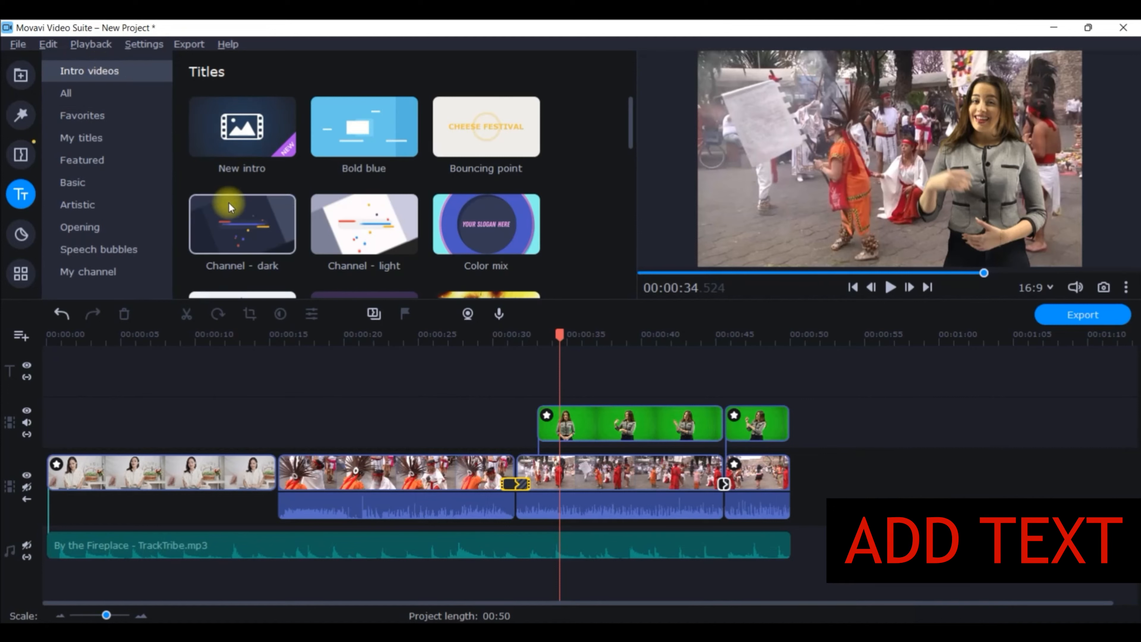
{"action": "scroll", "coordinate": [248, 196], "scroll_direction": "down", "scroll_amount": 4}
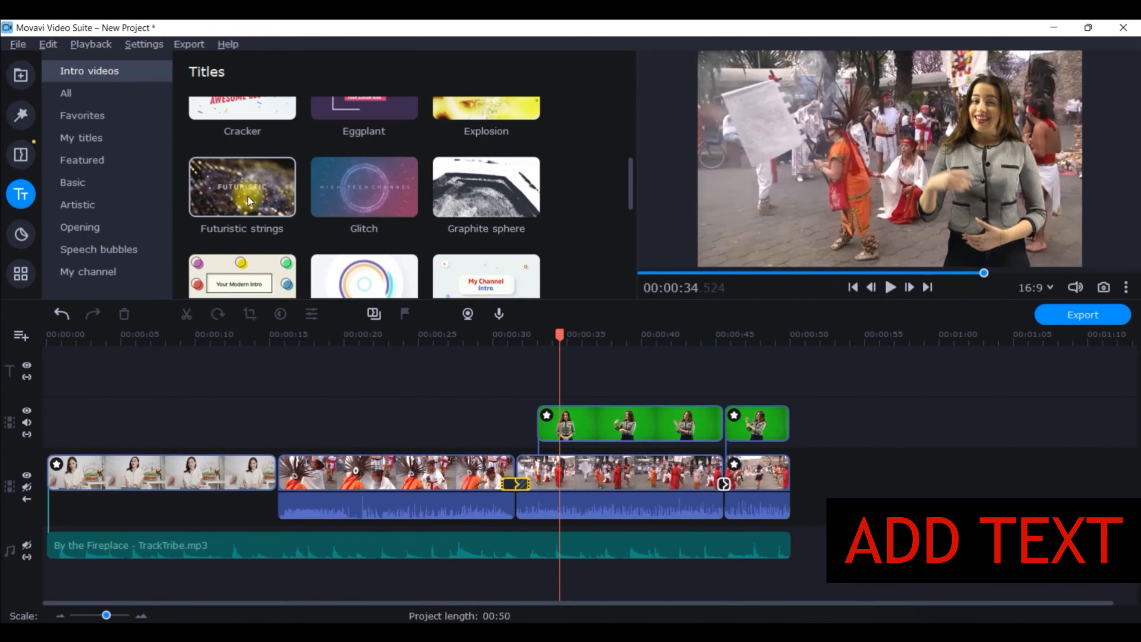
{"action": "scroll", "coordinate": [248, 197], "scroll_direction": "down", "scroll_amount": 2}
{"action": "scroll", "coordinate": [248, 197], "scroll_direction": "down", "scroll_amount": 2}
{"action": "scroll", "coordinate": [249, 195], "scroll_direction": "up", "scroll_amount": 4}
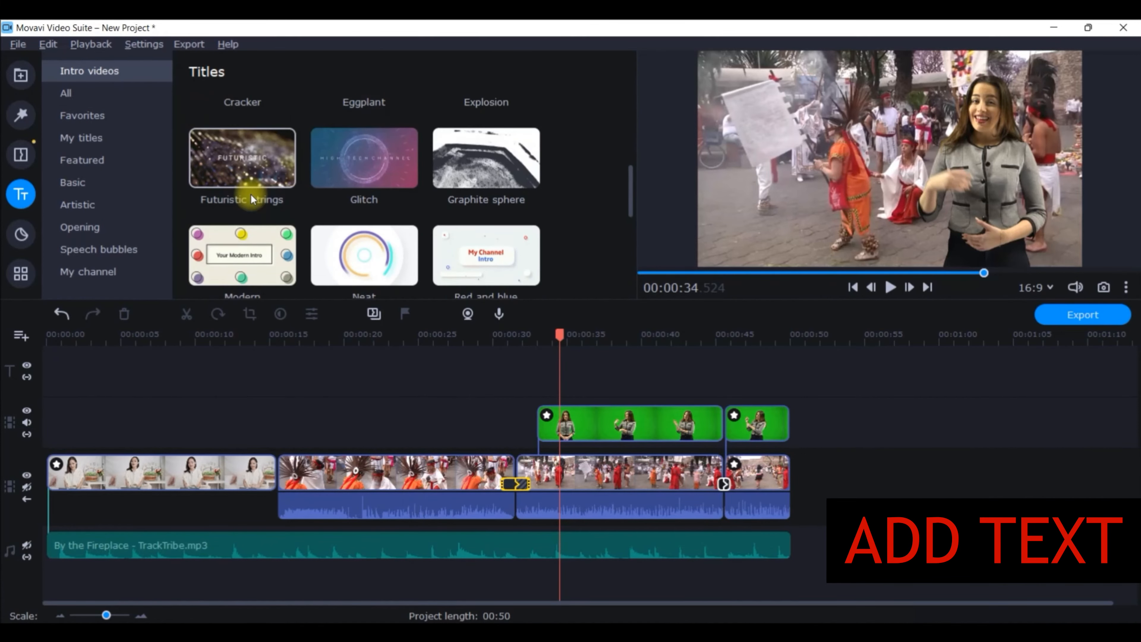
{"action": "scroll", "coordinate": [269, 191], "scroll_direction": "up", "scroll_amount": 2}
{"action": "left_click_drag", "start_coordinate": [473, 135], "coordinate": [78, 485]}
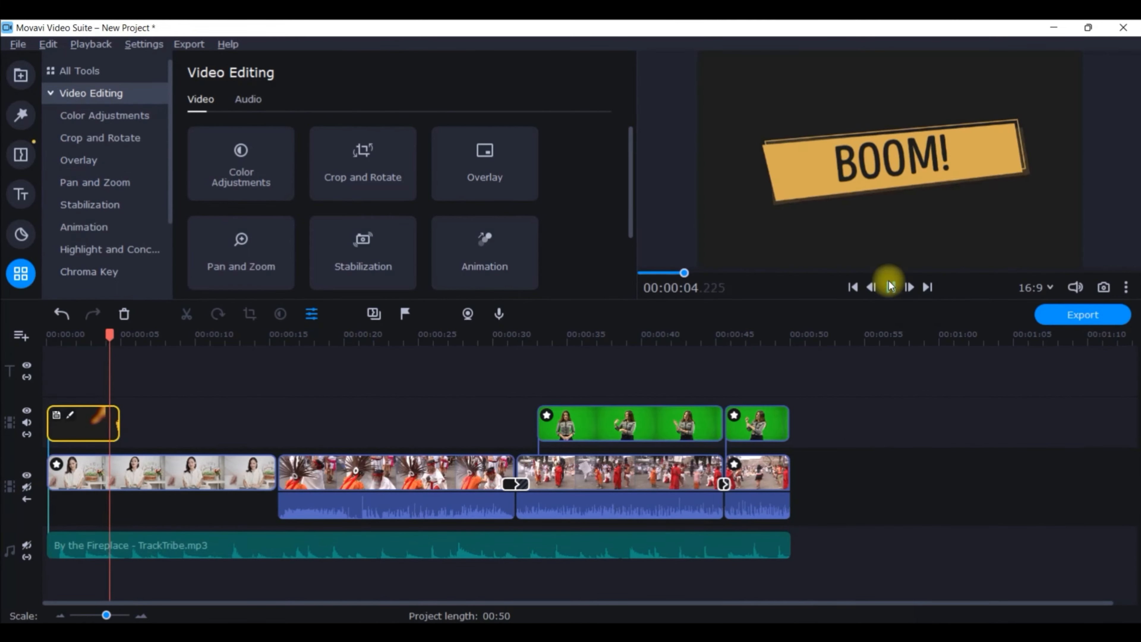
{"action": "left_click", "coordinate": [890, 286]}
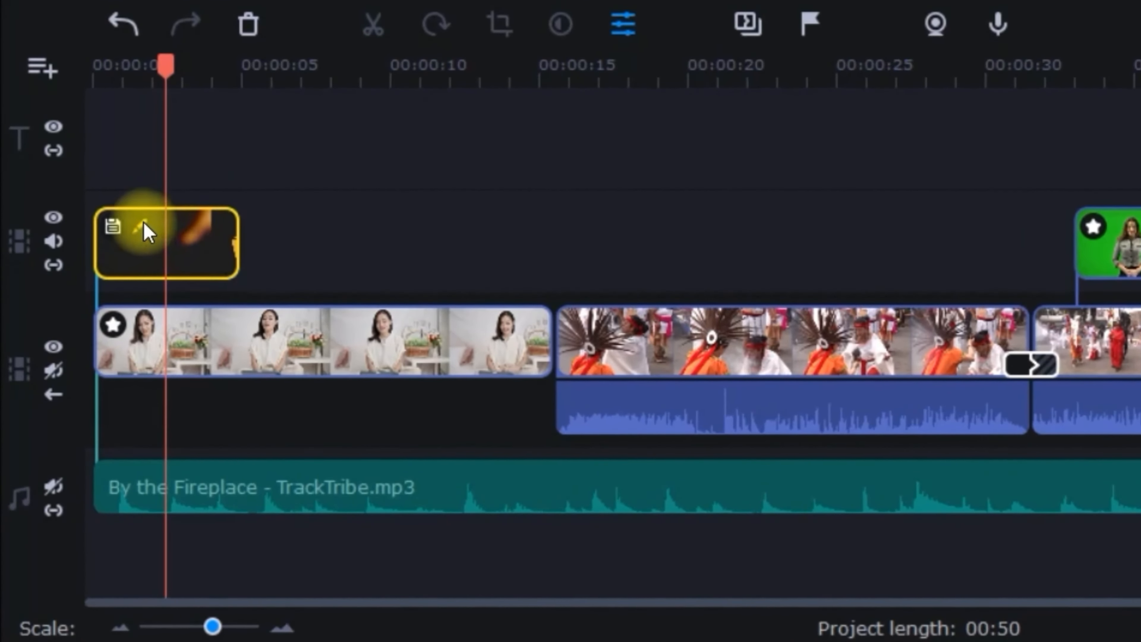
Open the Explosion intro for editing and change its title text to "VAGPE MEDIA!"
{"action": "left_click", "coordinate": [146, 229]}
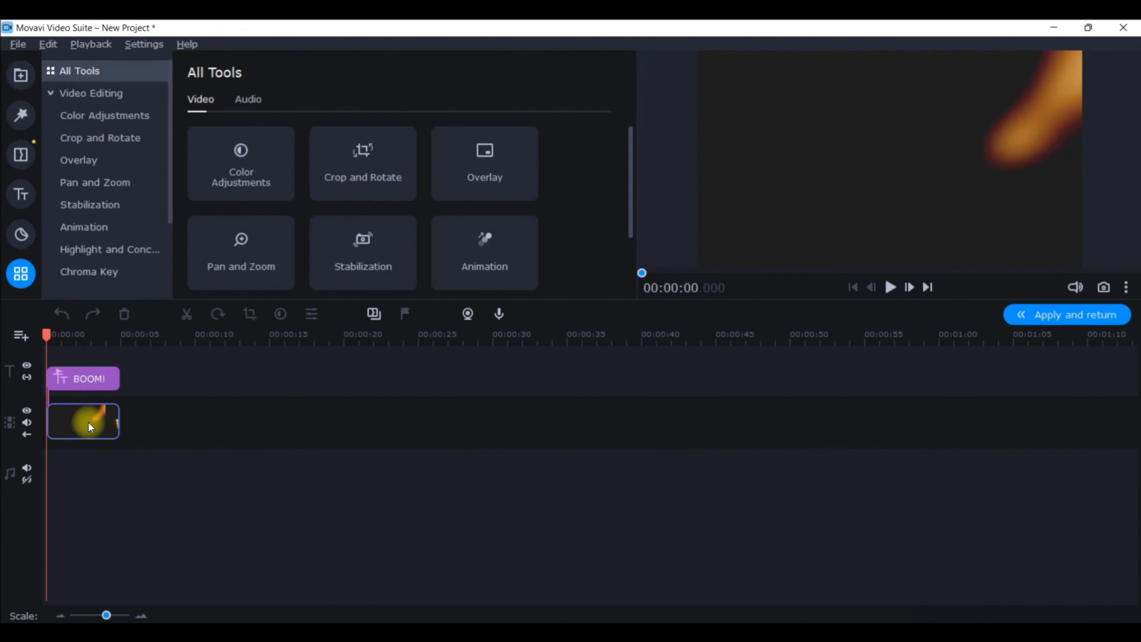
{"action": "left_click", "coordinate": [88, 423]}
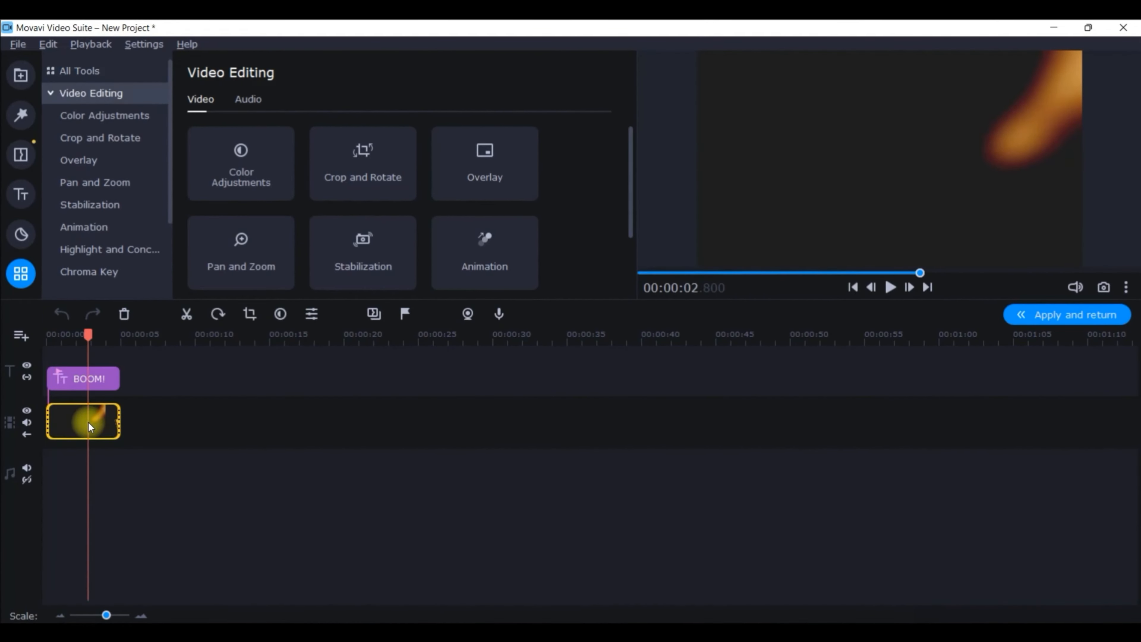
{"action": "left_click", "coordinate": [96, 377]}
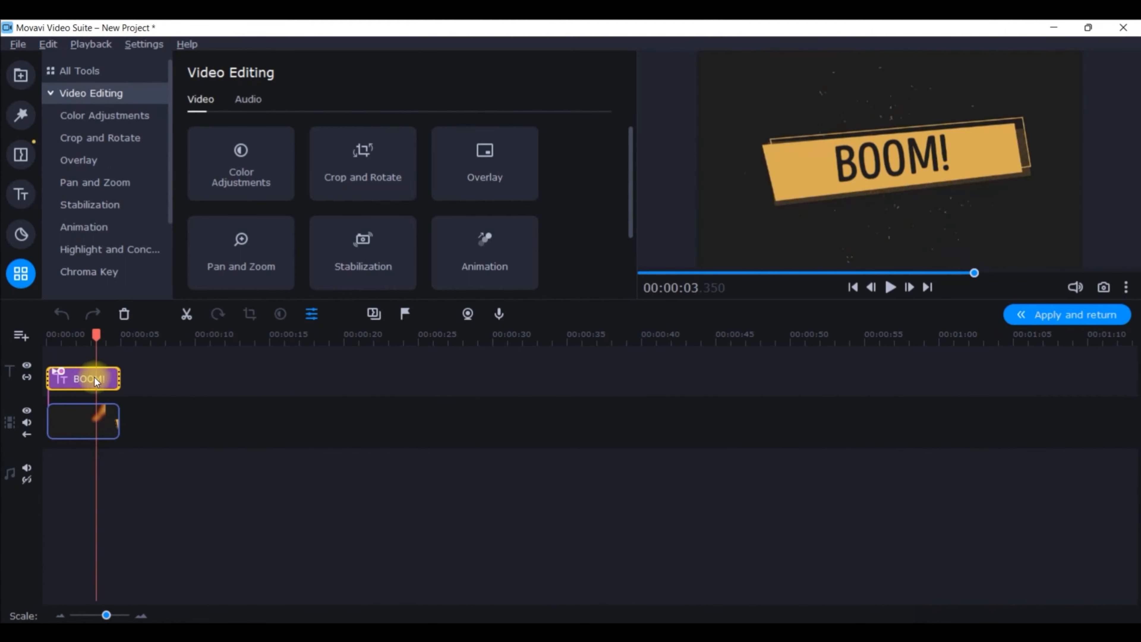
{"action": "double_click", "coordinate": [878, 170]}
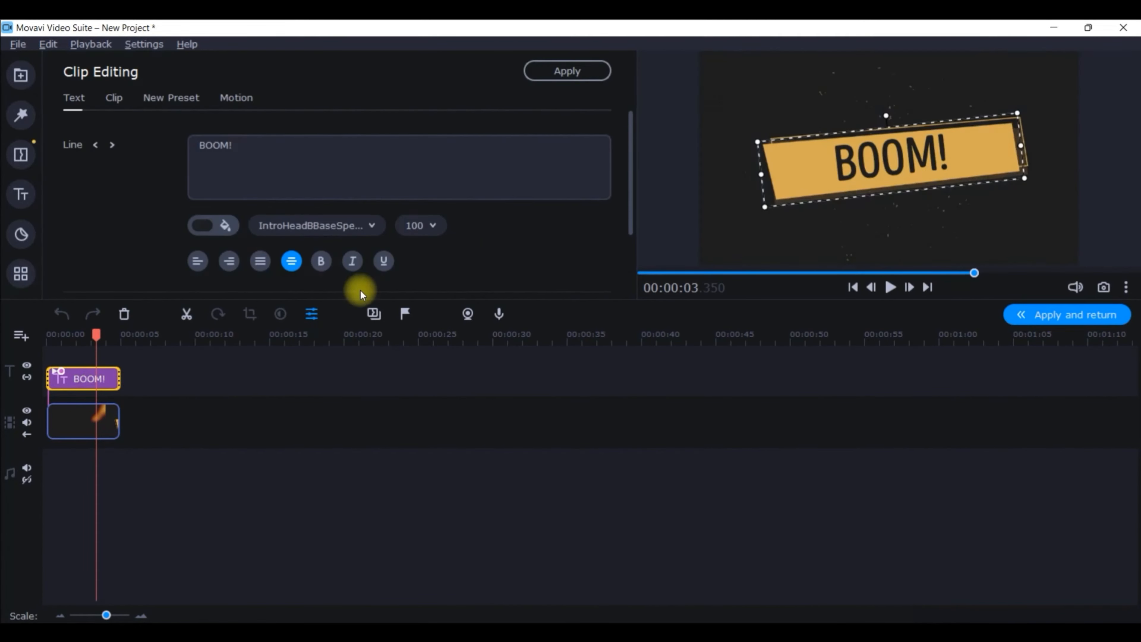
{"action": "double_click", "coordinate": [225, 144]}
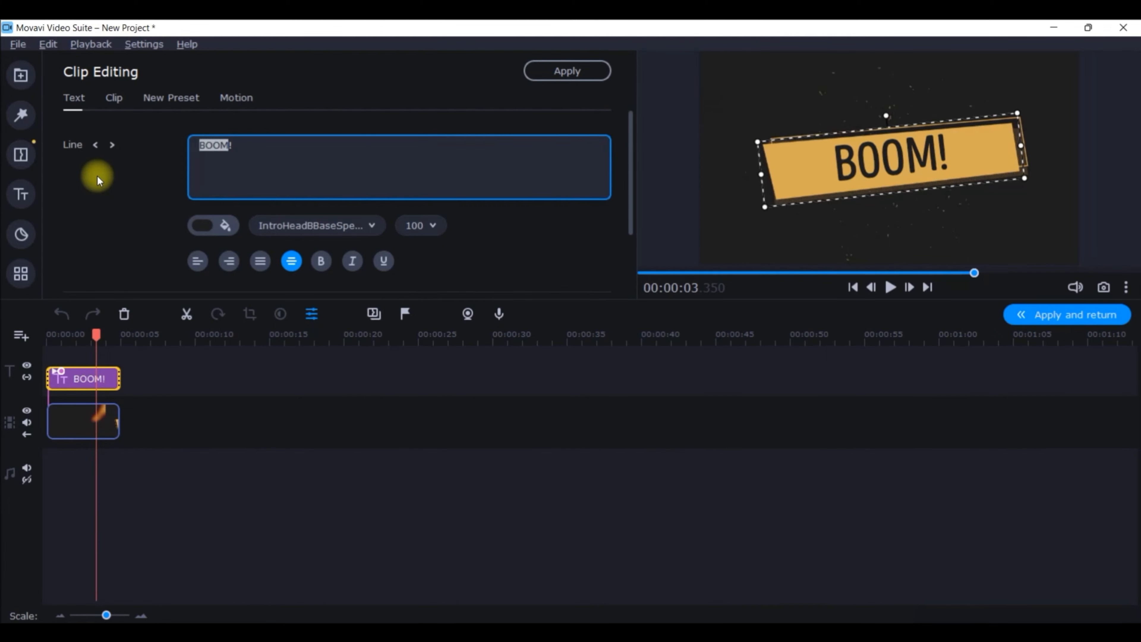
{"action": "type", "text": "V"}
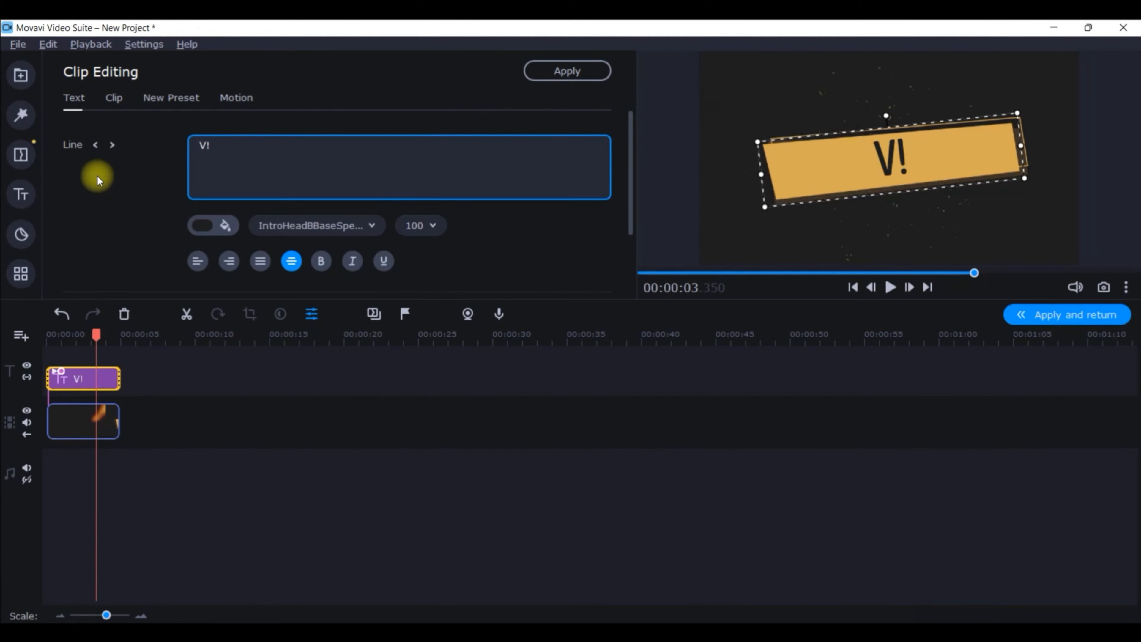
{"action": "type", "text": "AGPW"}
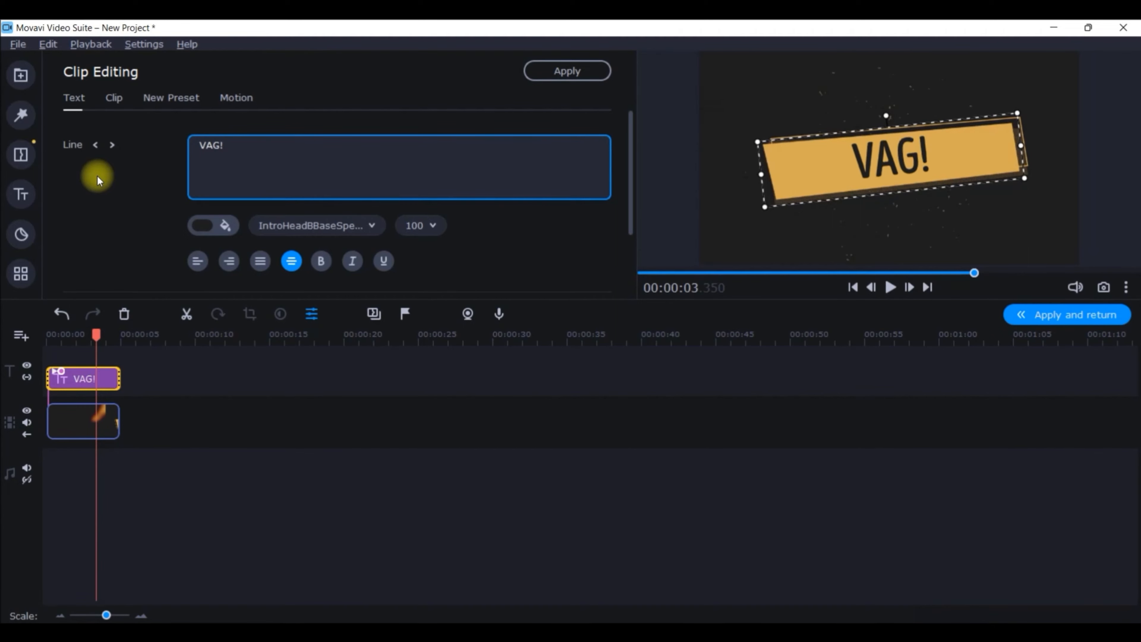
{"action": "key", "text": "BackSpace"}
{"action": "type", "text": "E MEDI"}
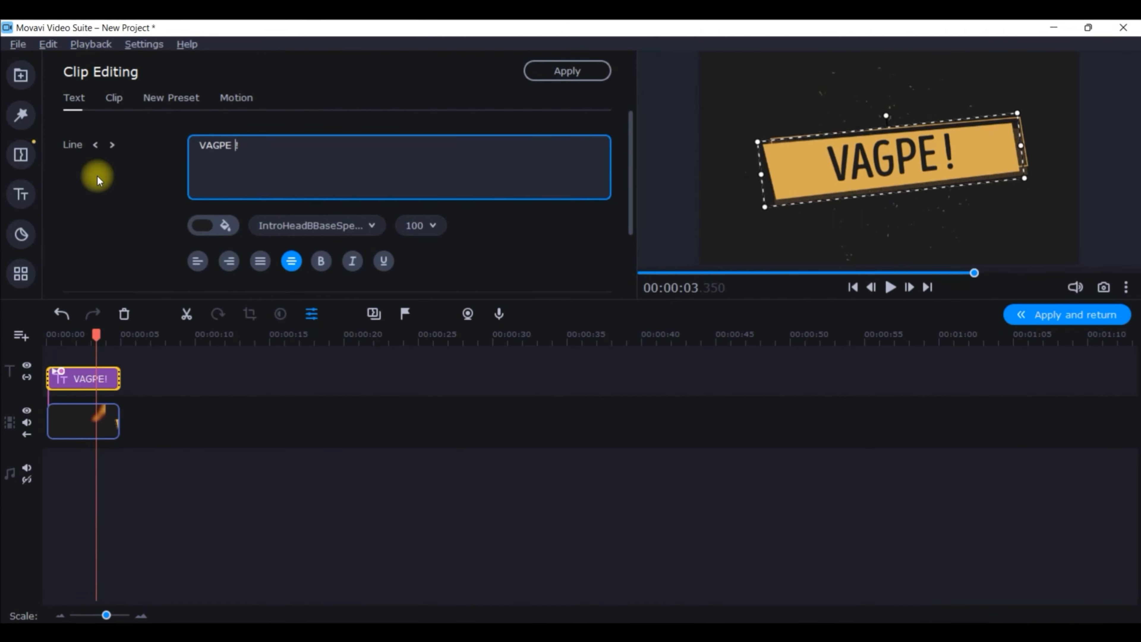
{"action": "type", "text": "A"}
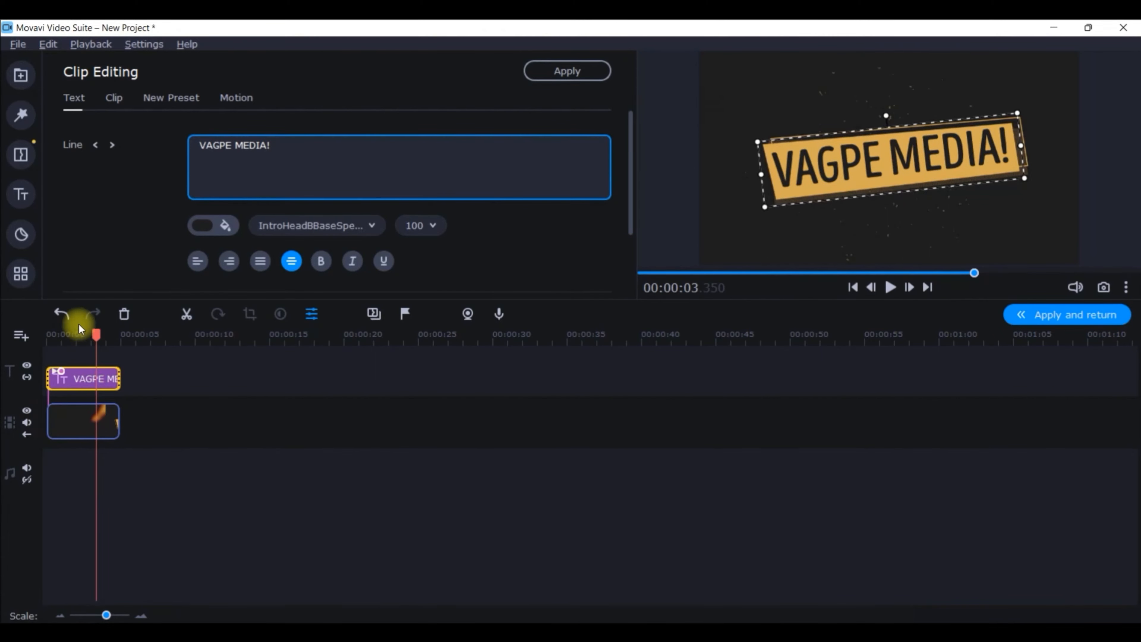
Play back the edited Explosion intro from its beginning
{"action": "left_click_drag", "start_coordinate": [96, 333], "coordinate": [48, 335]}
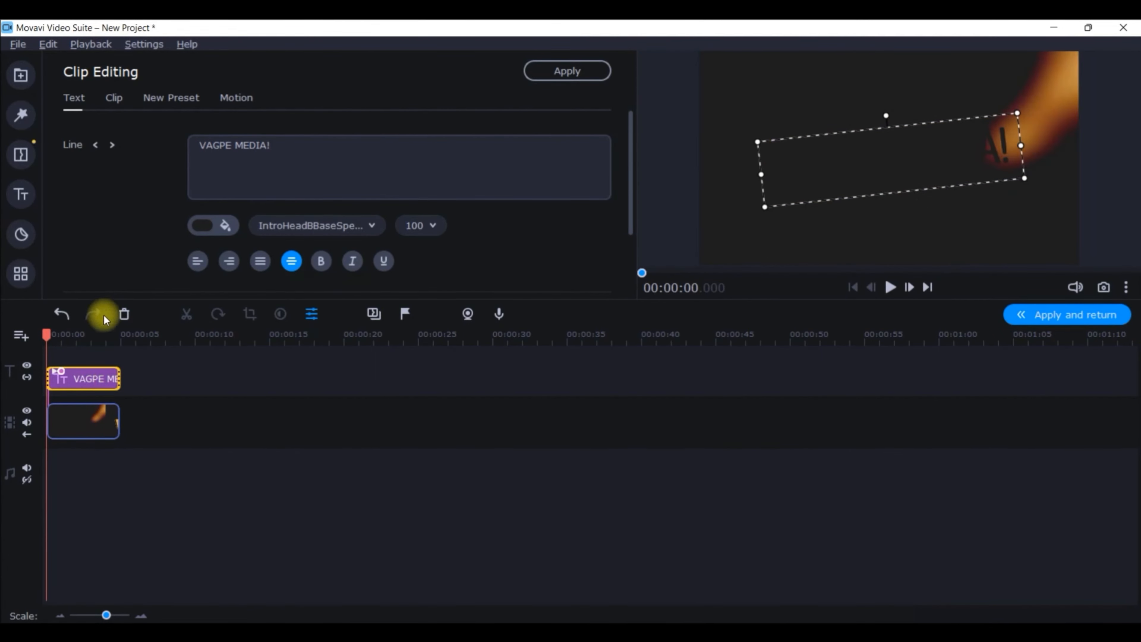
{"action": "left_click", "coordinate": [890, 287]}
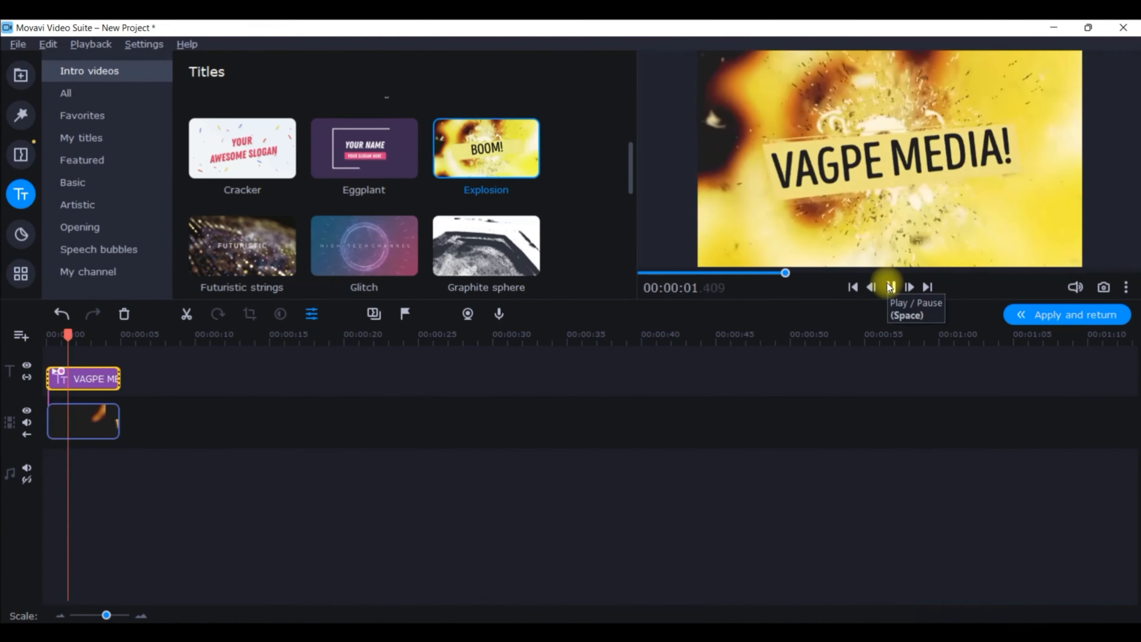
{"action": "left_click", "coordinate": [887, 283]}
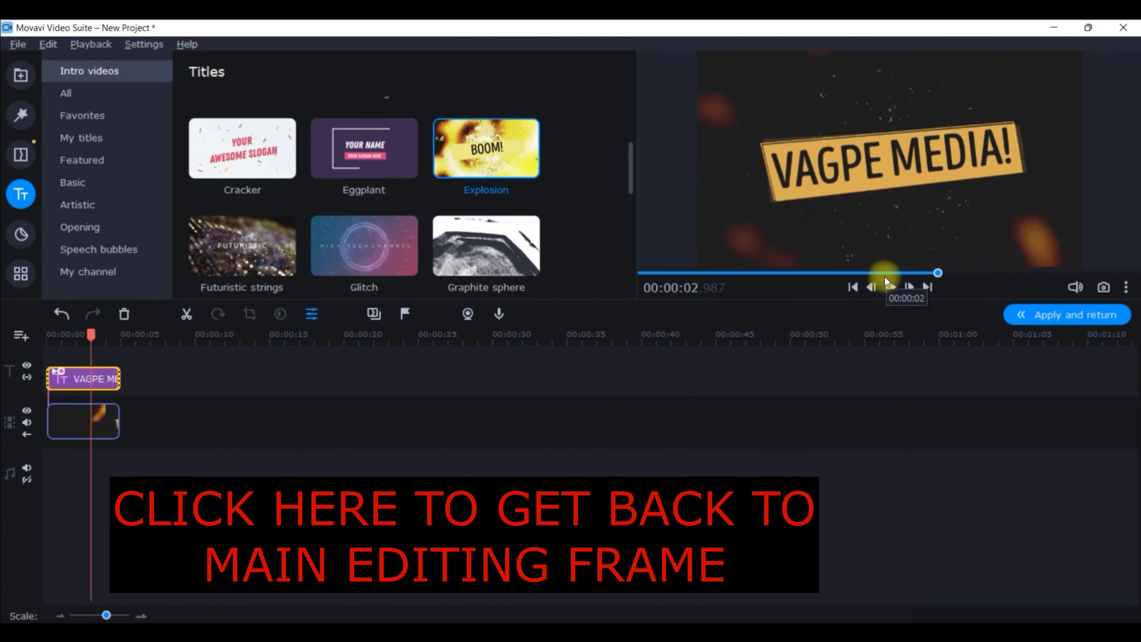
Add the Clean circle title to the start of the title track, above the first clip, and preview it there
{"action": "scroll", "coordinate": [359, 189], "scroll_direction": "down", "scroll_amount": 2}
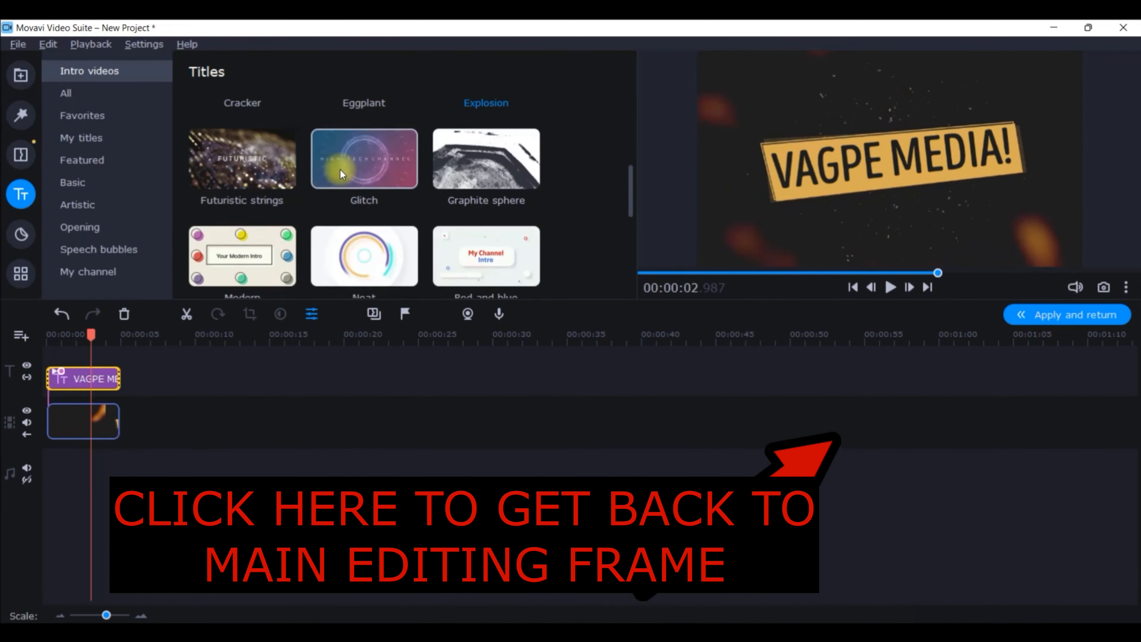
{"action": "scroll", "coordinate": [347, 163], "scroll_direction": "down", "scroll_amount": 5}
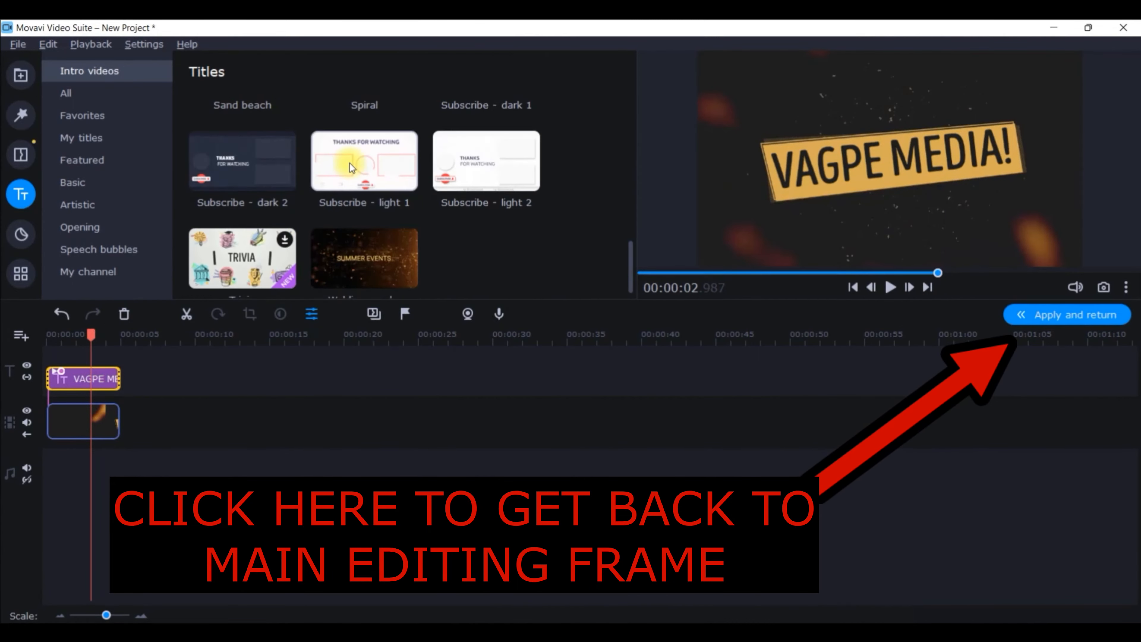
{"action": "left_click", "coordinate": [386, 261]}
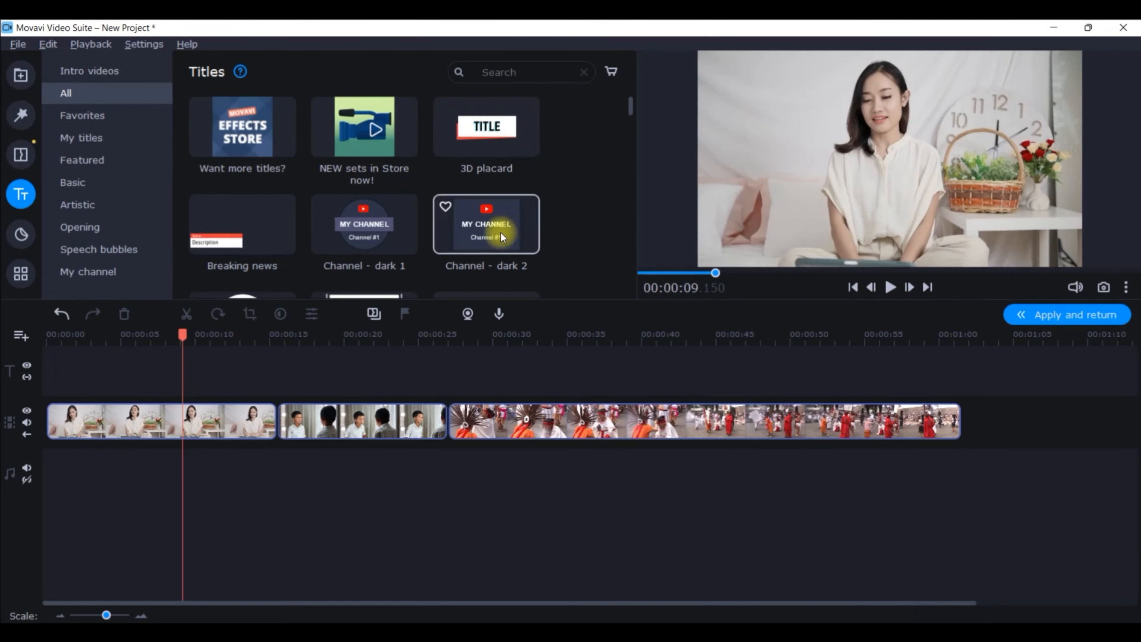
{"action": "scroll", "coordinate": [362, 205], "scroll_direction": "down", "scroll_amount": 2}
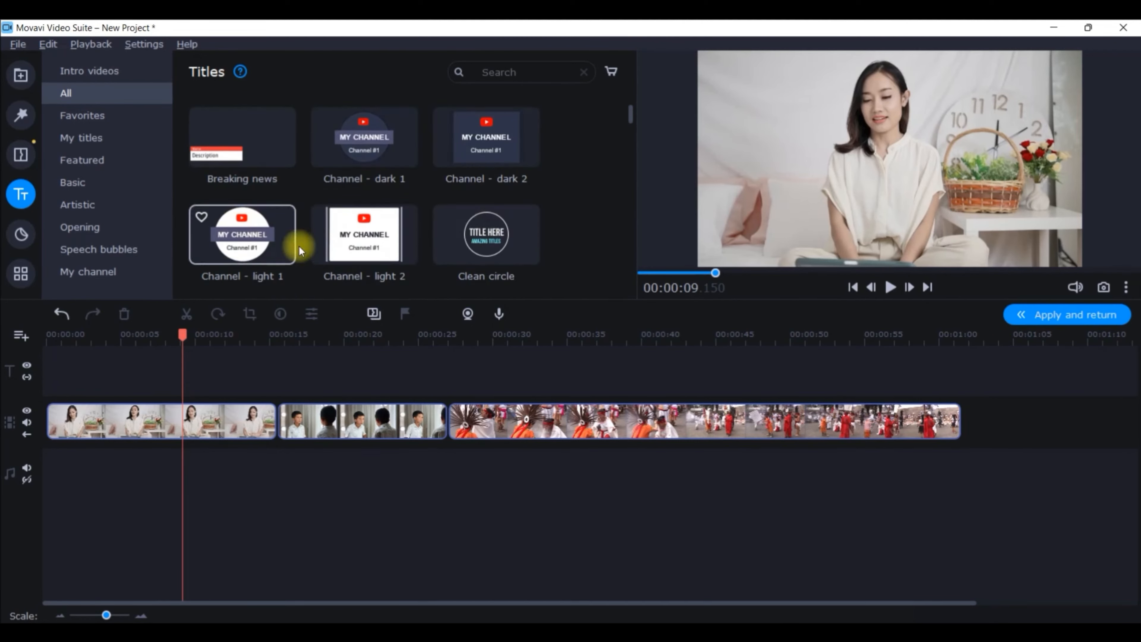
{"action": "left_click_drag", "start_coordinate": [473, 252], "coordinate": [65, 382]}
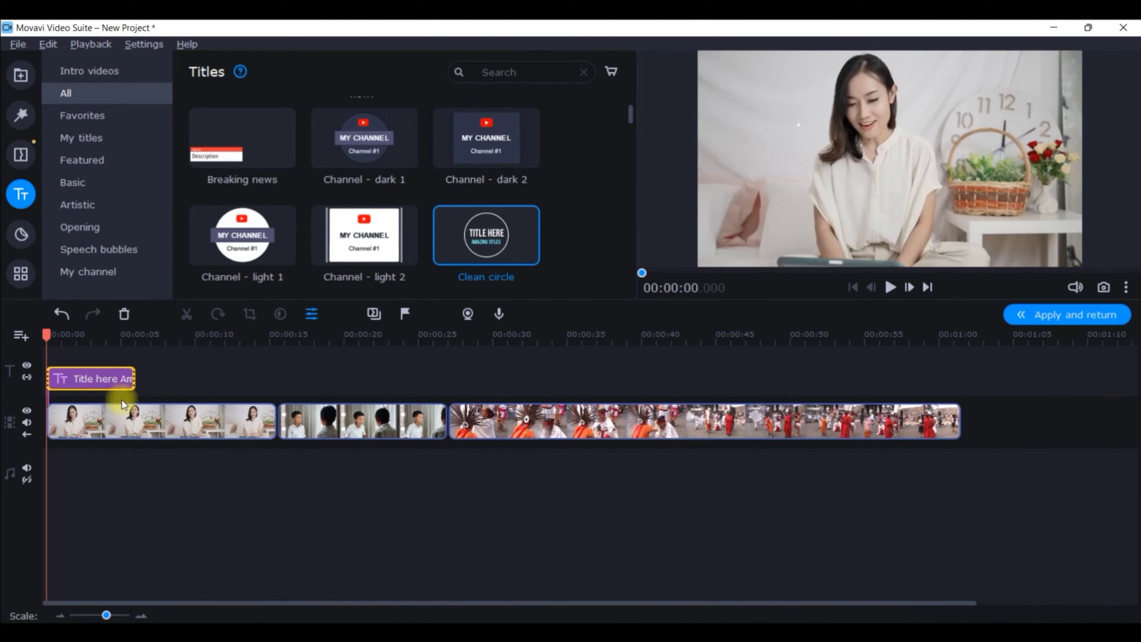
{"action": "left_click", "coordinate": [76, 374]}
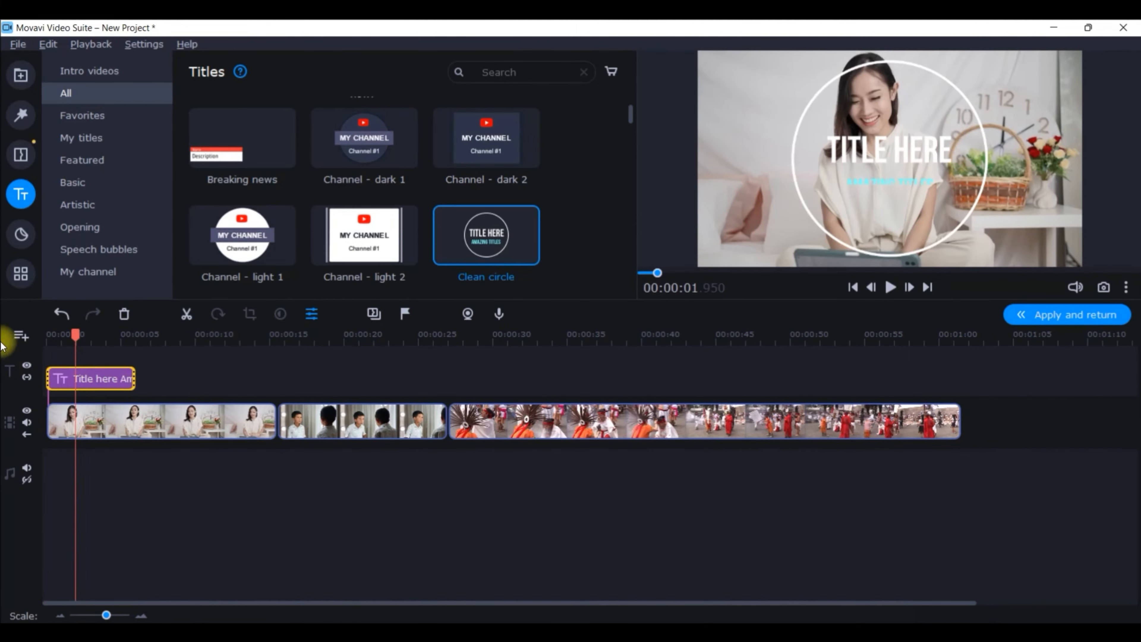
Change the main line of the Clean circle title to "My Live Session"
{"action": "double_click", "coordinate": [104, 383]}
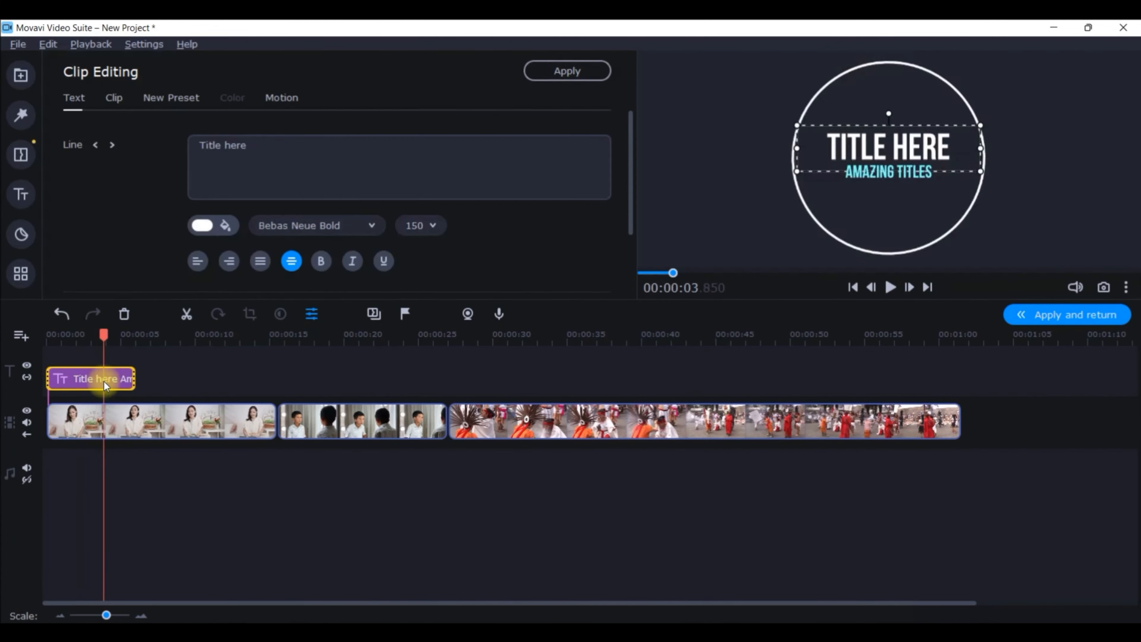
{"action": "left_click_drag", "start_coordinate": [247, 144], "coordinate": [78, 146]}
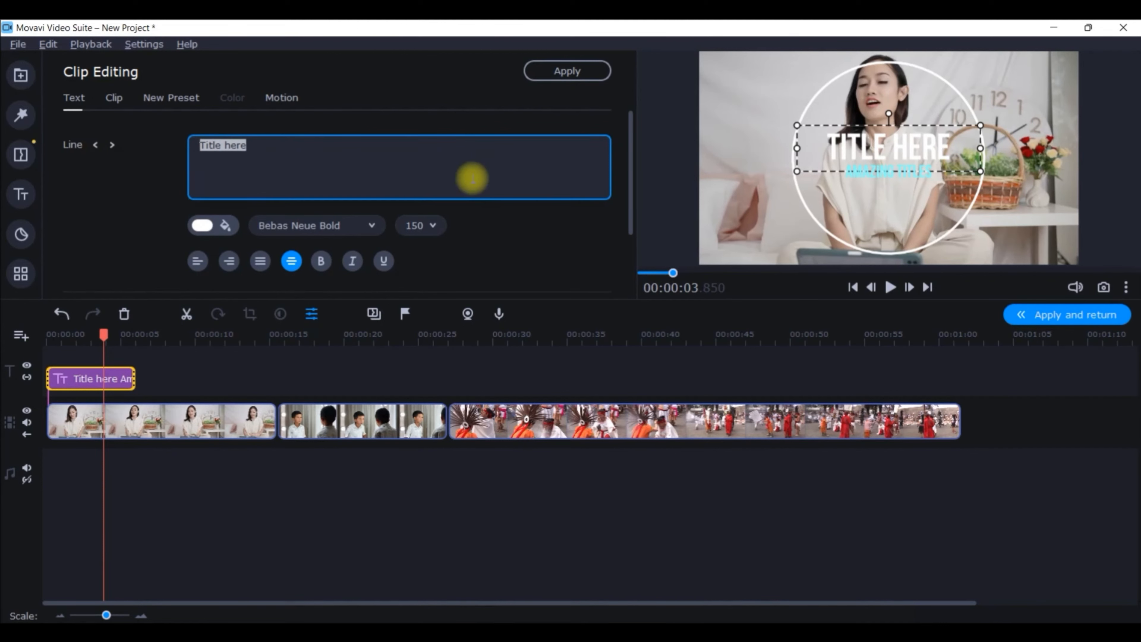
{"action": "type", "text": "My Live Session"}
{"action": "left_click", "coordinate": [864, 136]}
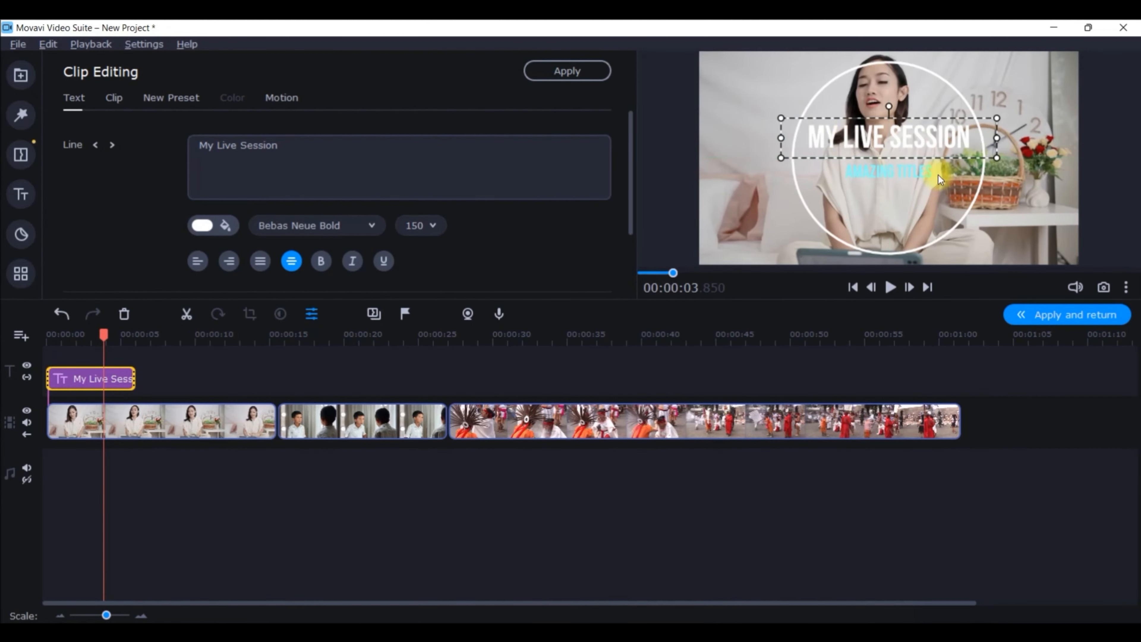
Replace the second line of the Clean circle title with "On Self Confidance"
{"action": "left_click", "coordinate": [904, 171]}
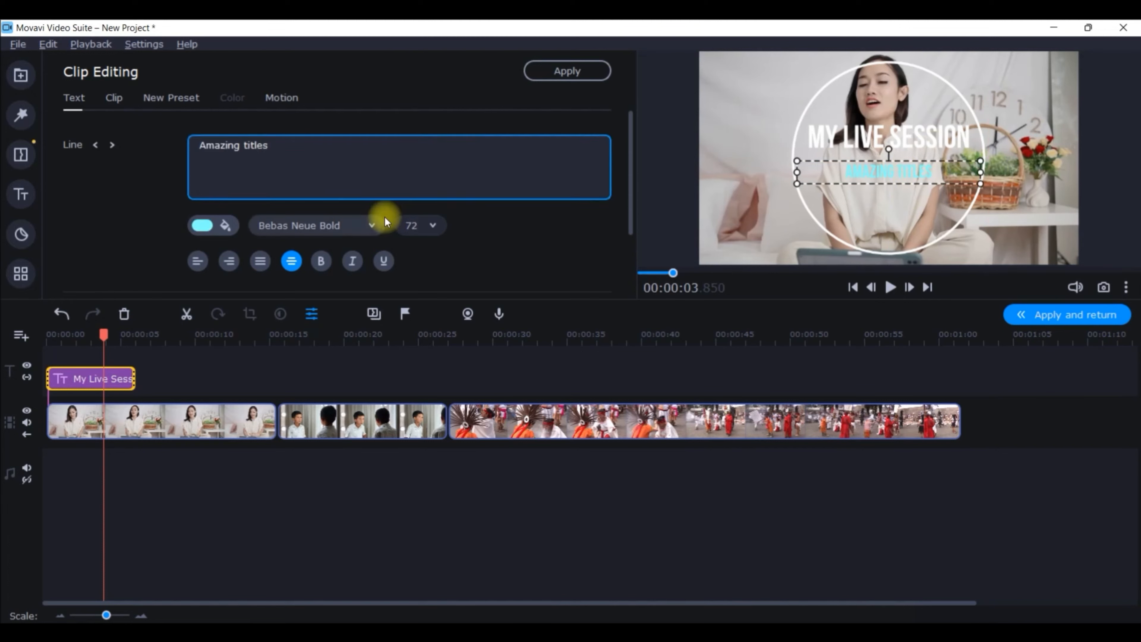
{"action": "left_click_drag", "start_coordinate": [288, 145], "coordinate": [125, 151]}
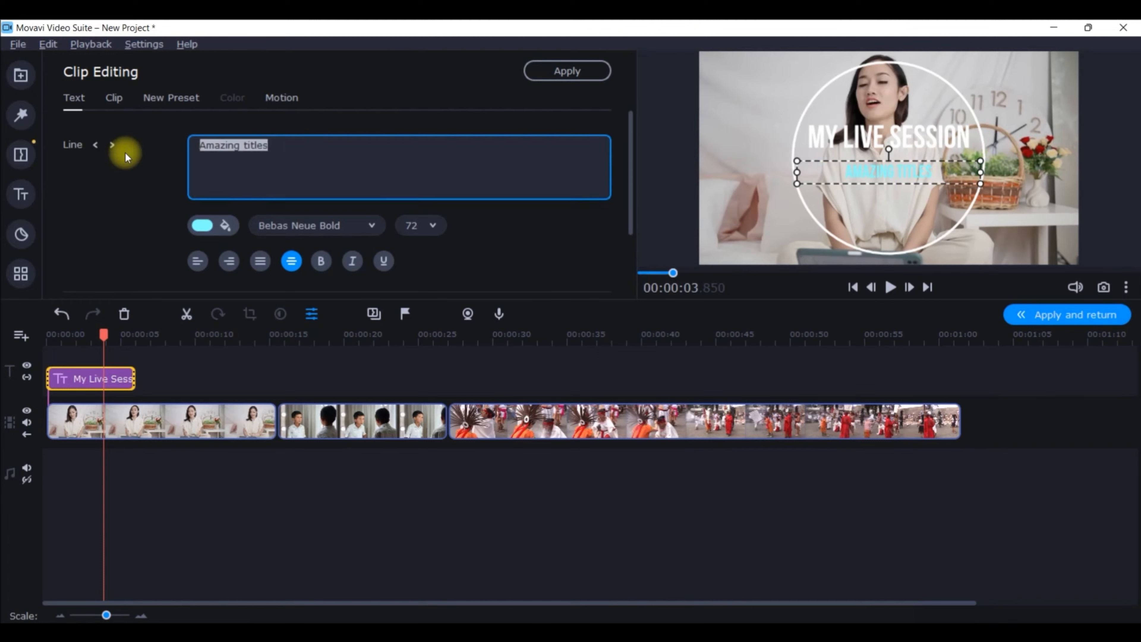
{"action": "type", "text": "On Self Confidance"}
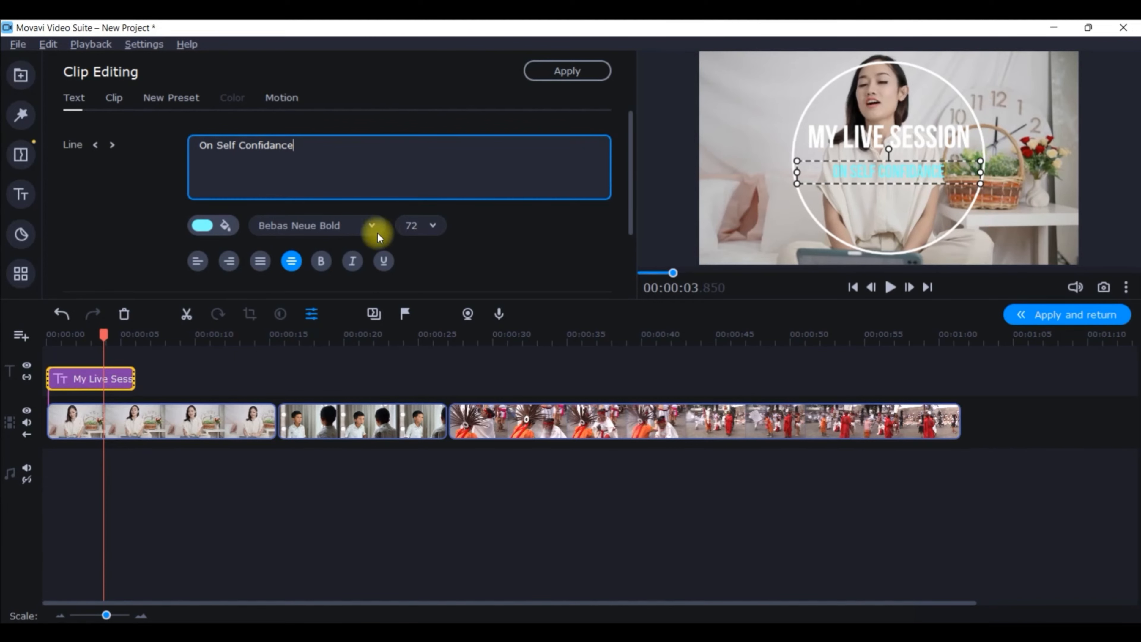
Format the title's second line in the BERNIER Shade font at size 60 with bold style
{"action": "left_click", "coordinate": [357, 228]}
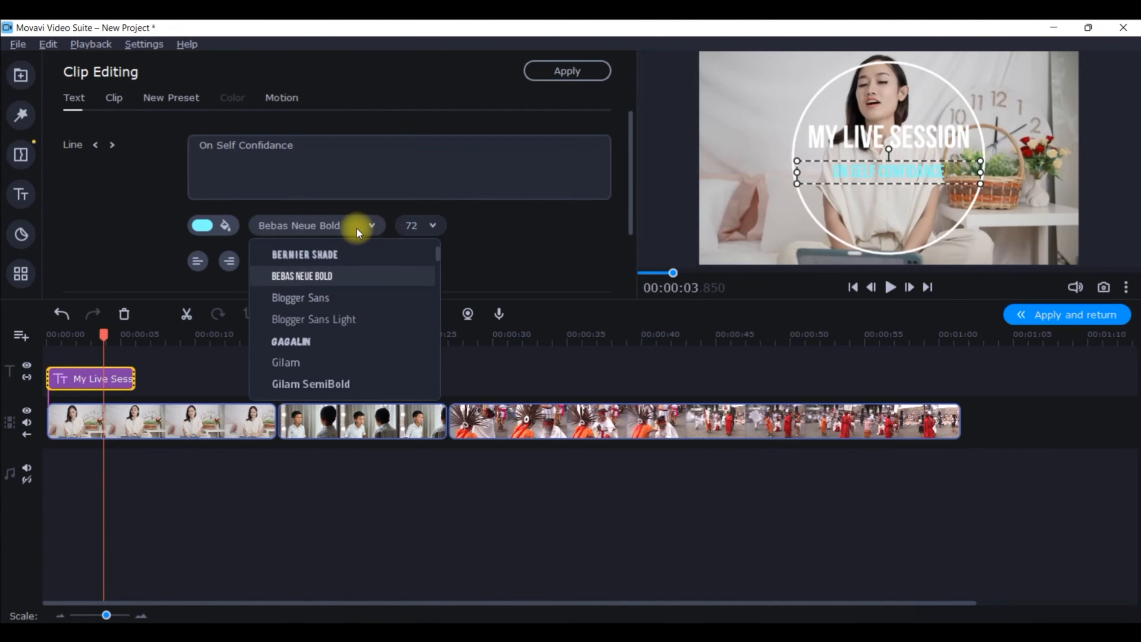
{"action": "left_click", "coordinate": [317, 253]}
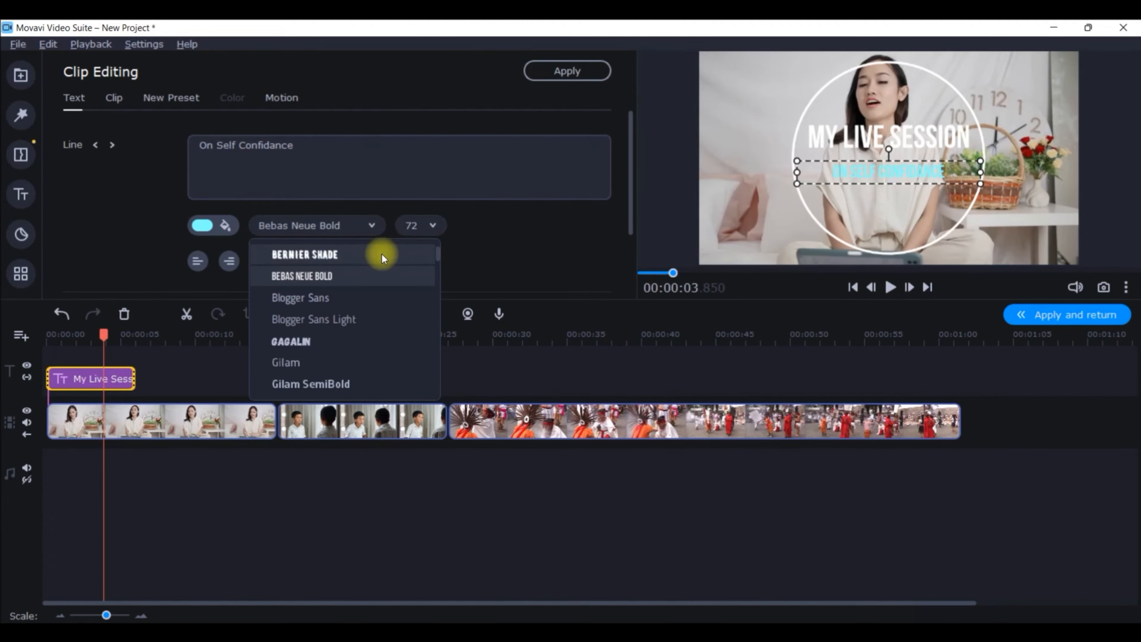
{"action": "left_click", "coordinate": [418, 226]}
{"action": "left_click", "coordinate": [441, 411]}
{"action": "left_click", "coordinate": [320, 261]}
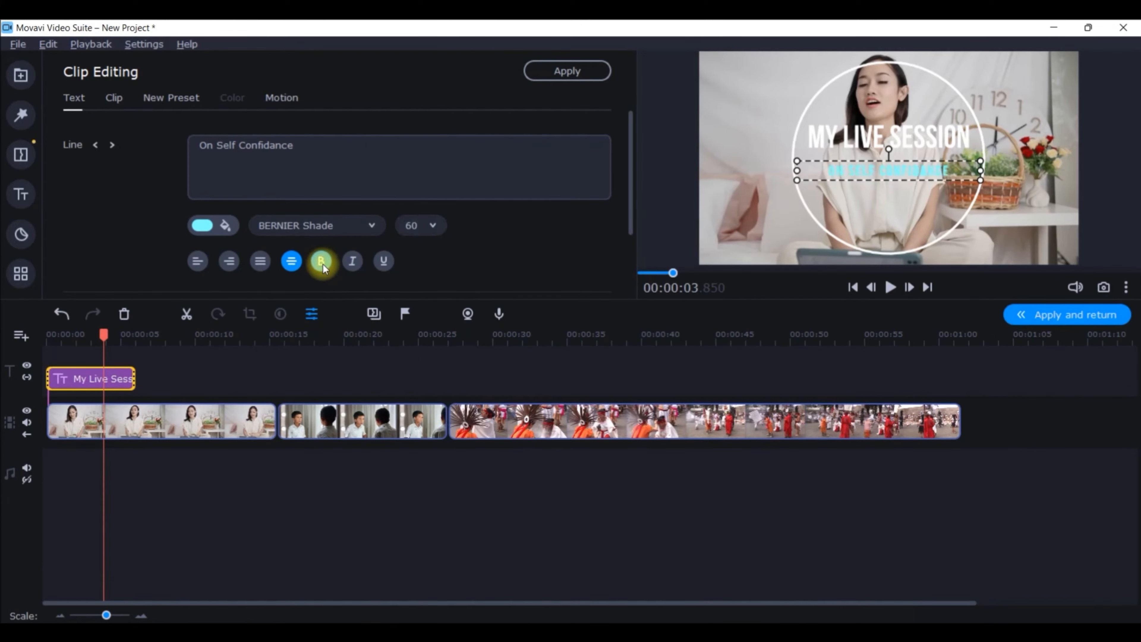
{"action": "scroll", "coordinate": [432, 276], "scroll_direction": "down", "scroll_amount": 2}
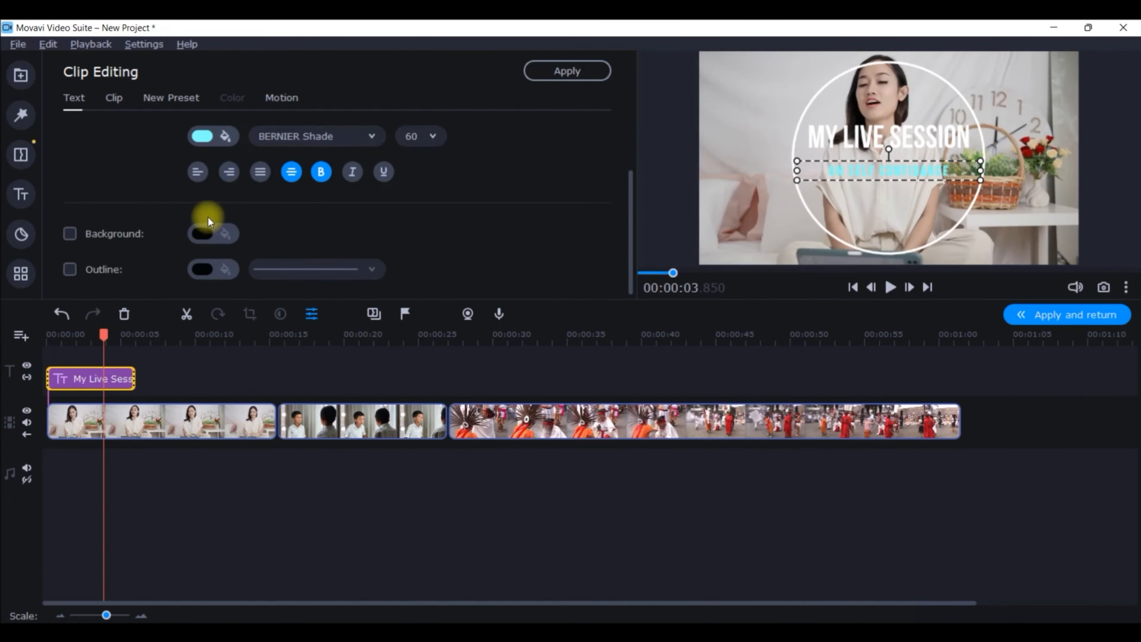
Change the color of the title's second text line to orange
{"action": "left_click", "coordinate": [225, 137]}
{"action": "left_click", "coordinate": [301, 225]}
Set the title's circle decoration color to dark green #003801 and apply the title edits
{"action": "left_click", "coordinate": [904, 87]}
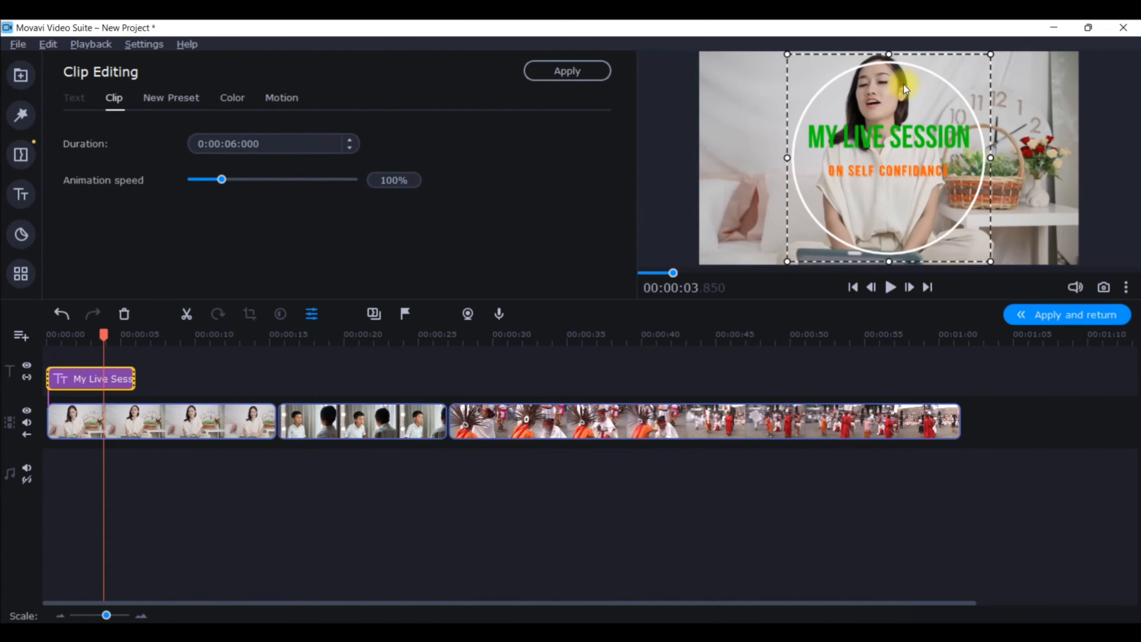
{"action": "left_click", "coordinate": [232, 104]}
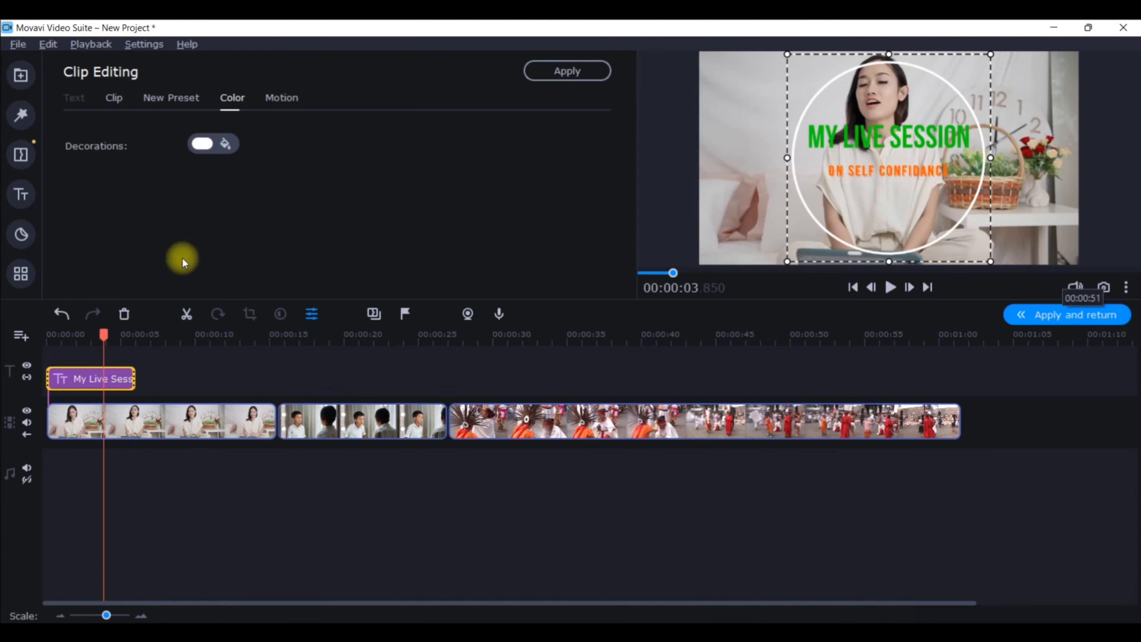
{"action": "left_click", "coordinate": [224, 143]}
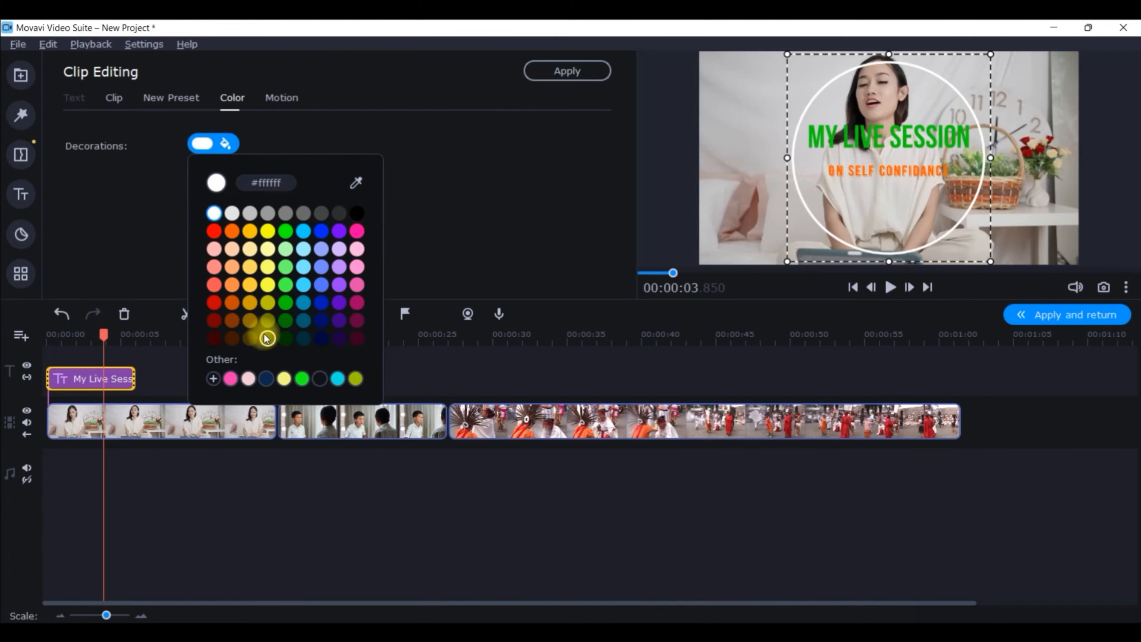
{"action": "left_click", "coordinate": [285, 338]}
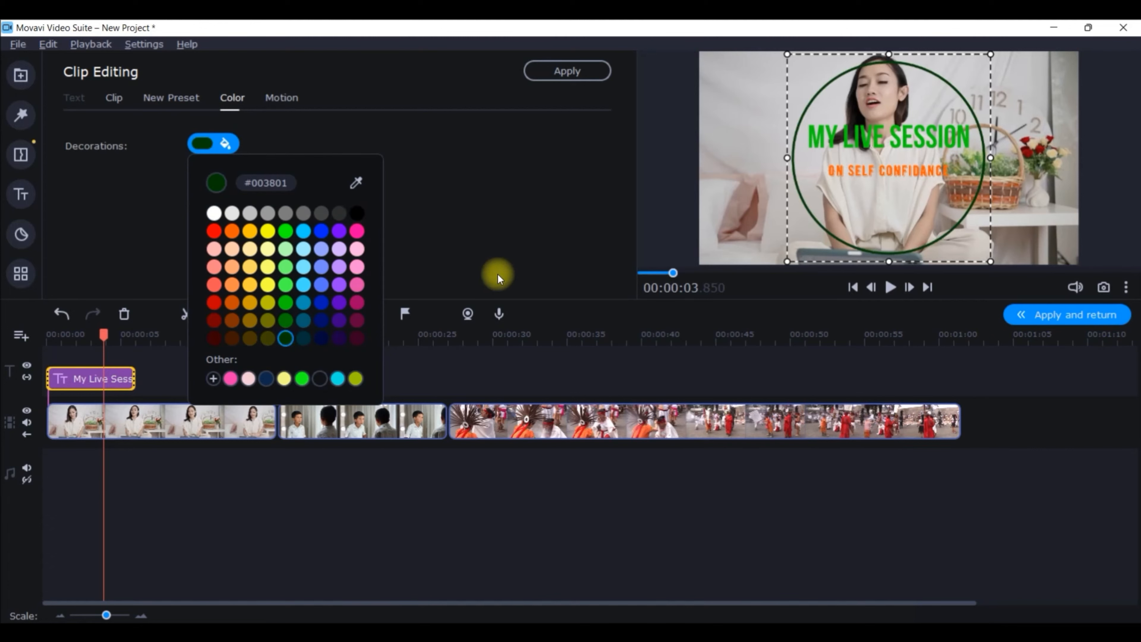
{"action": "left_click", "coordinate": [499, 240]}
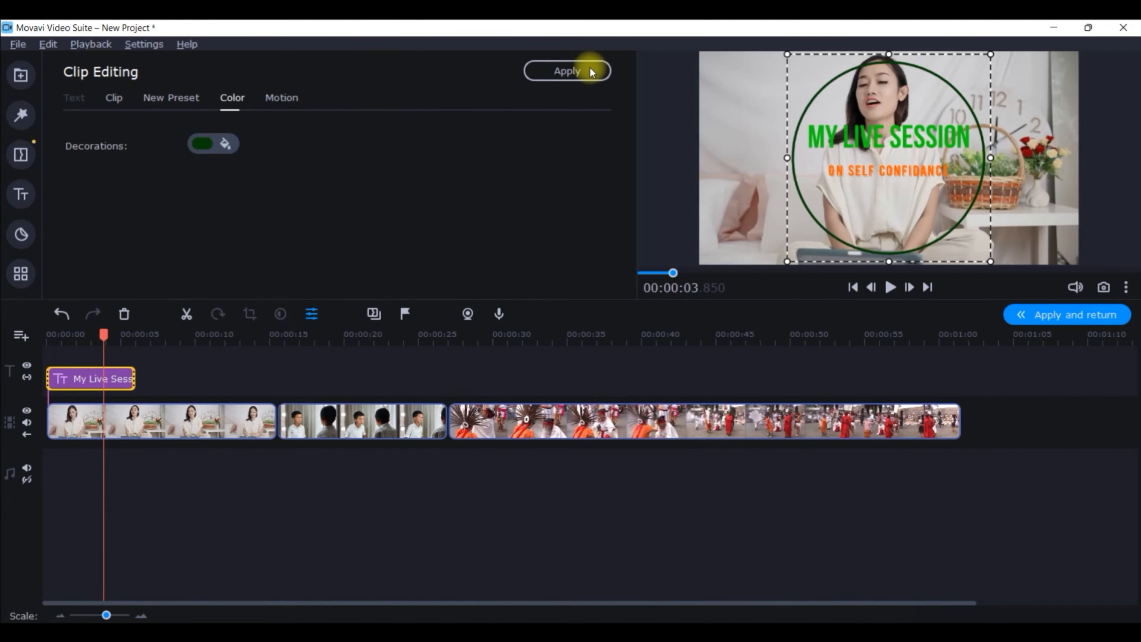
{"action": "left_click", "coordinate": [550, 70]}
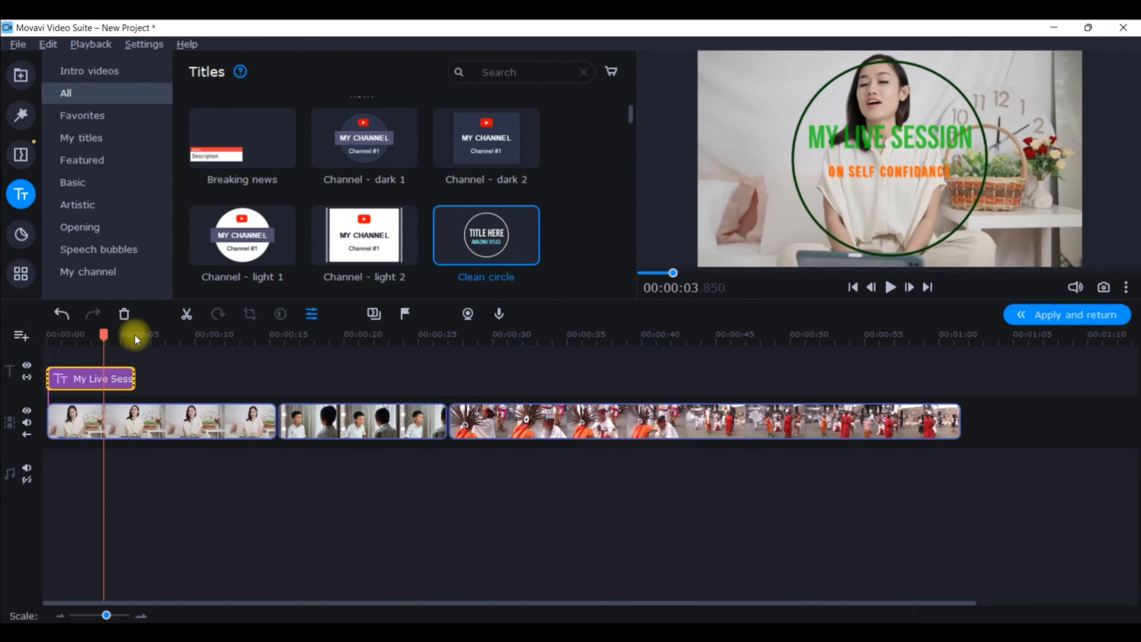
Play back the edited title from the start of the timeline
{"action": "left_click_drag", "start_coordinate": [107, 334], "coordinate": [47, 334]}
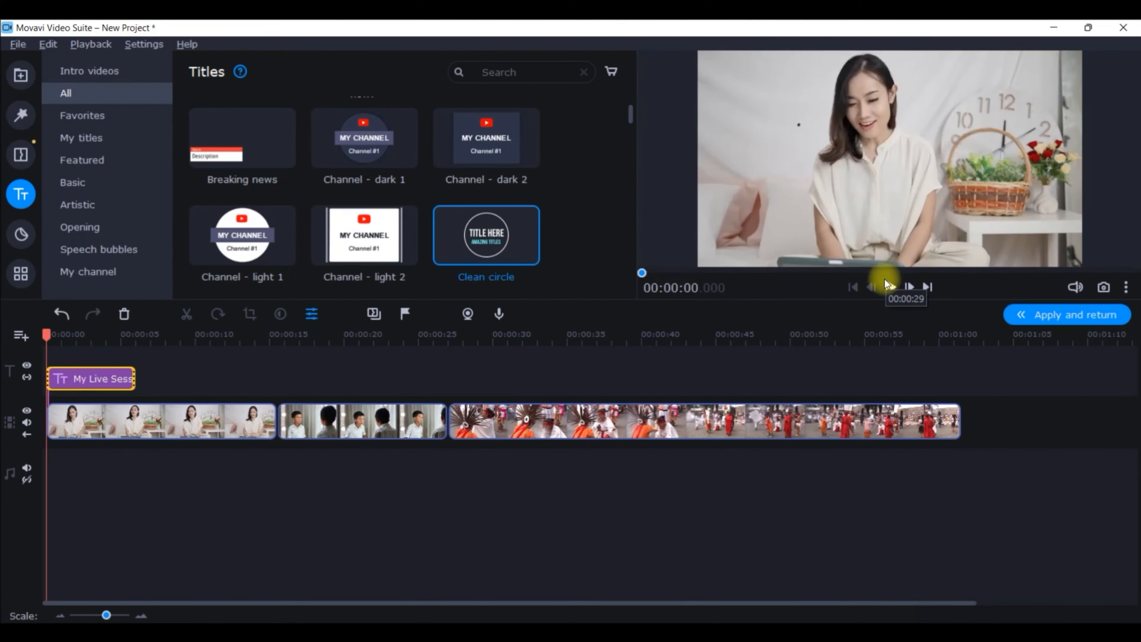
{"action": "left_click", "coordinate": [888, 288]}
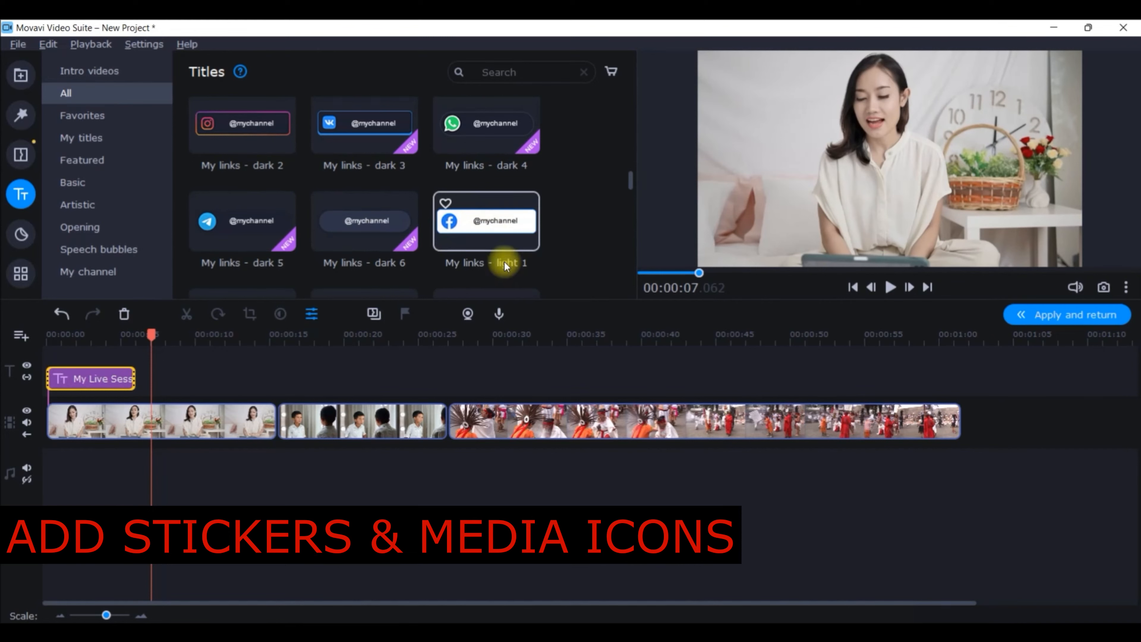
Add the "My links - light 1" title directly after the first title and place it in the video frame's lower-right corner
{"action": "scroll", "coordinate": [504, 261], "scroll_direction": "up", "scroll_amount": 1}
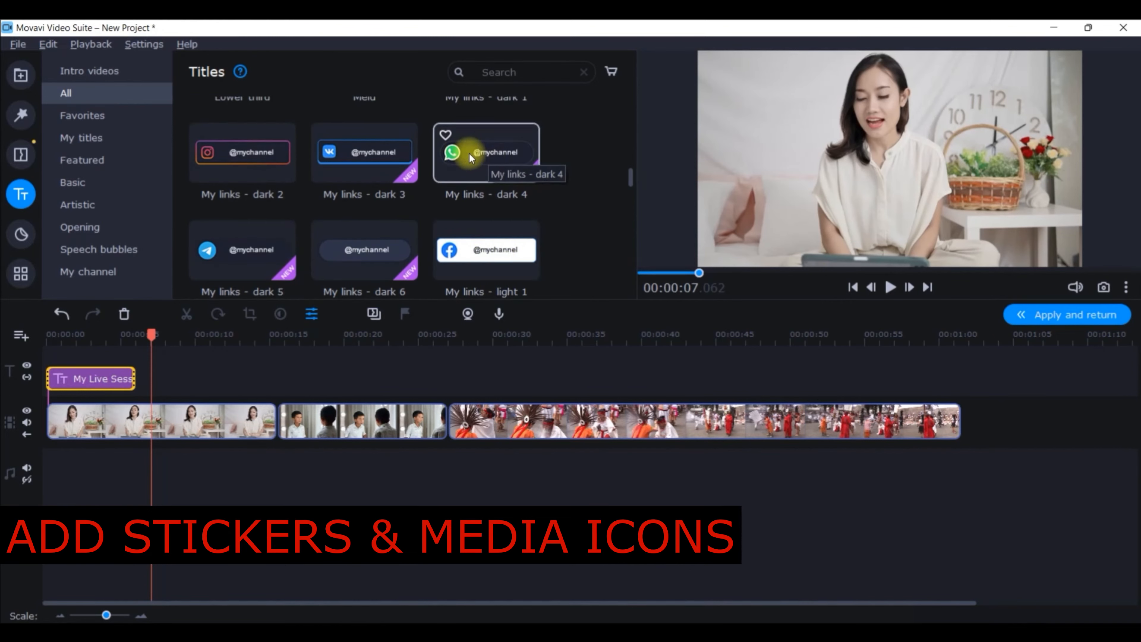
{"action": "left_click_drag", "start_coordinate": [471, 244], "coordinate": [137, 356]}
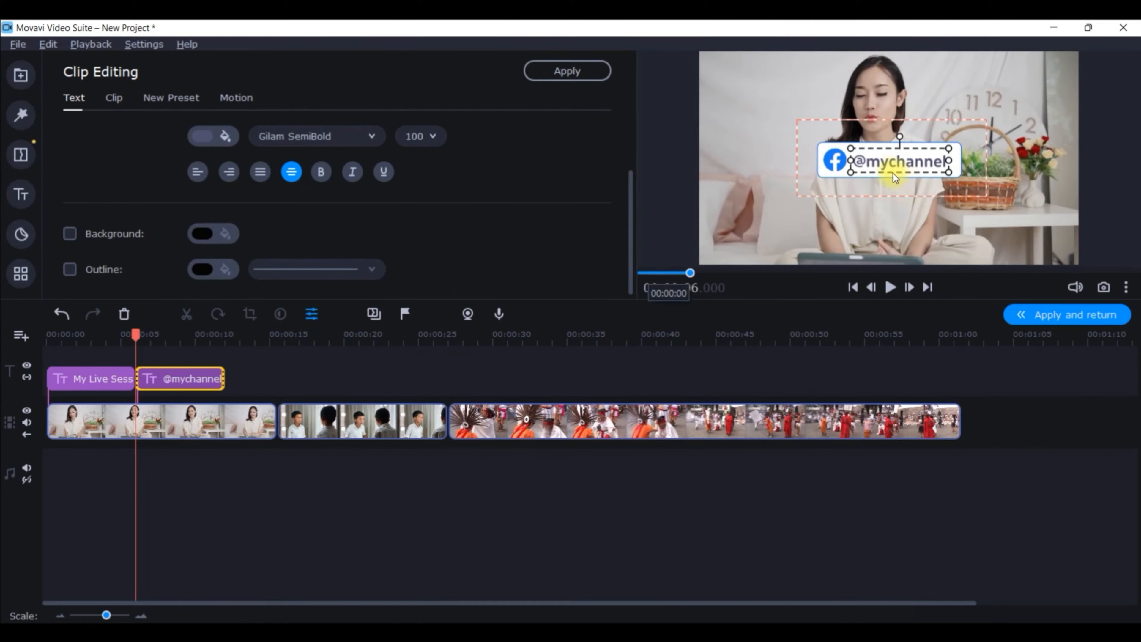
{"action": "left_click", "coordinate": [1047, 214]}
{"action": "left_click_drag", "start_coordinate": [862, 149], "coordinate": [956, 216]}
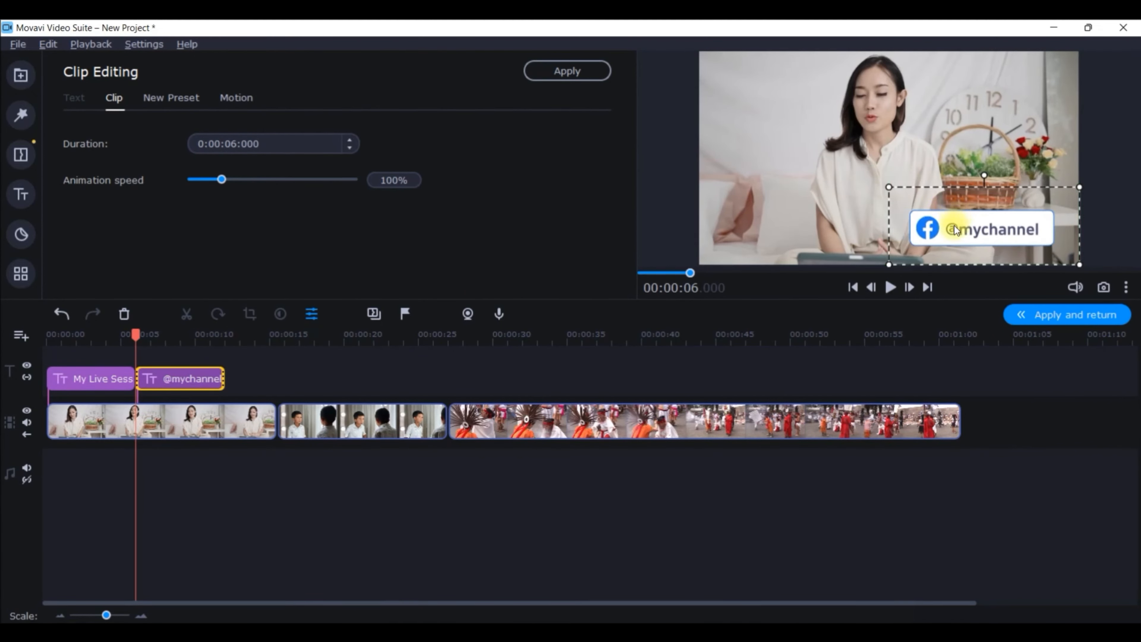
{"action": "left_click", "coordinate": [188, 382]}
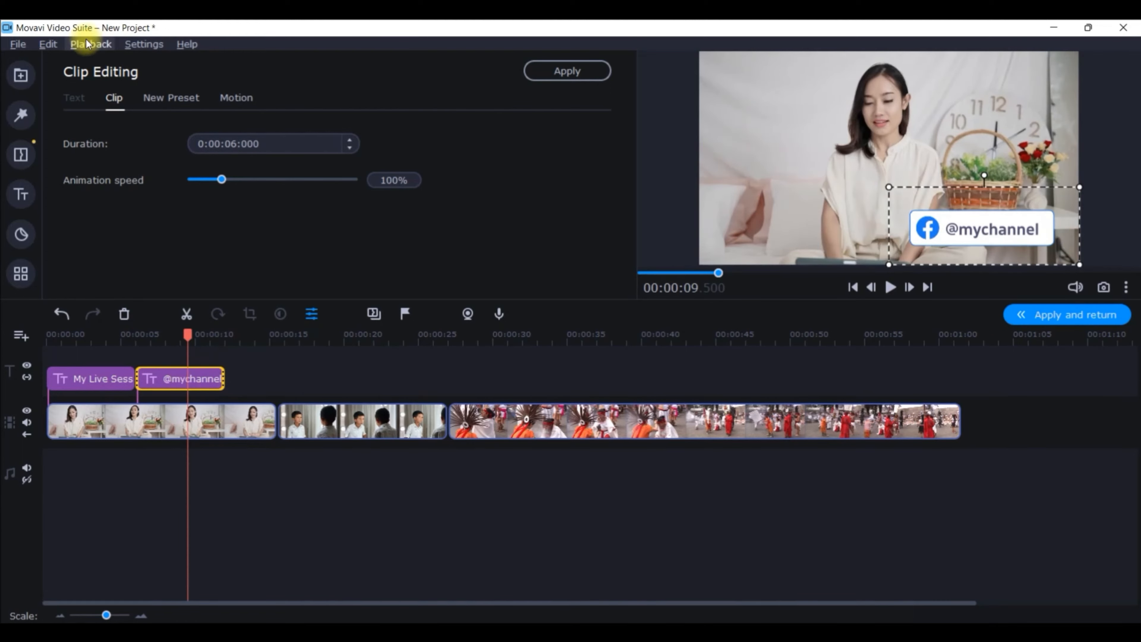
{"action": "left_click", "coordinate": [152, 382]}
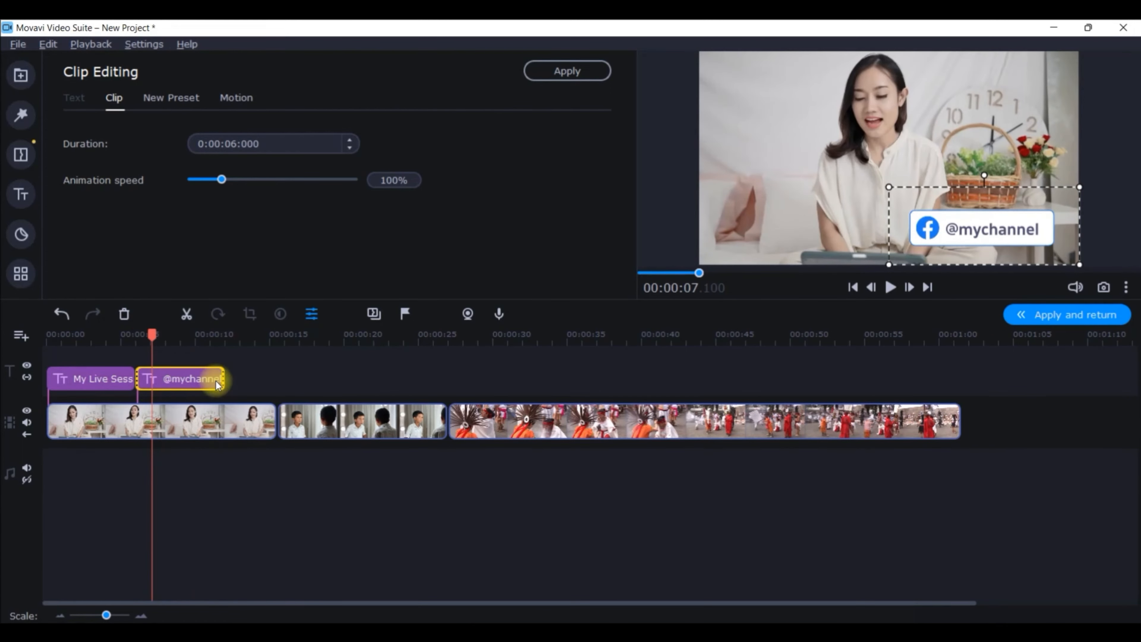
{"action": "left_click", "coordinate": [977, 221]}
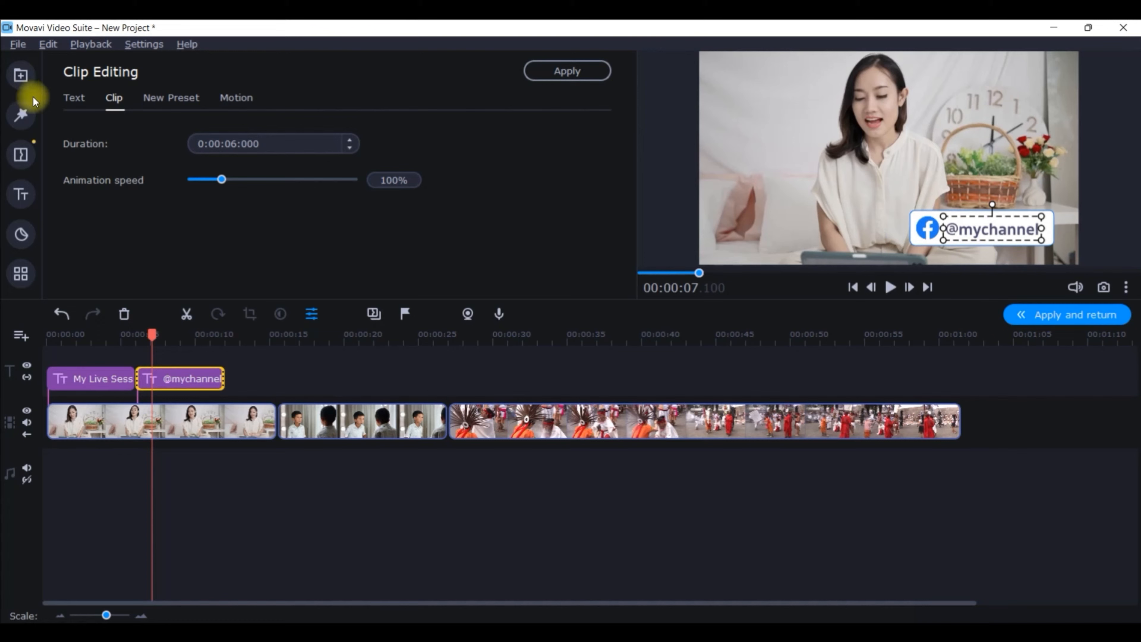
{"action": "left_click", "coordinate": [85, 100]}
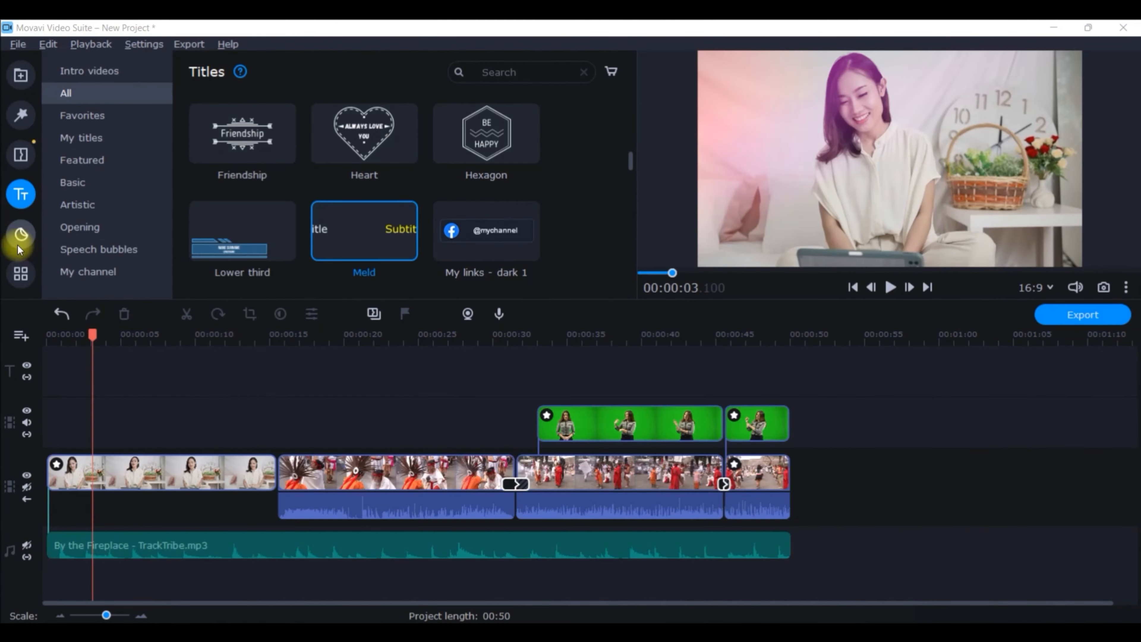
Browse the featured stickers in the sticker library
{"action": "left_click", "coordinate": [18, 236]}
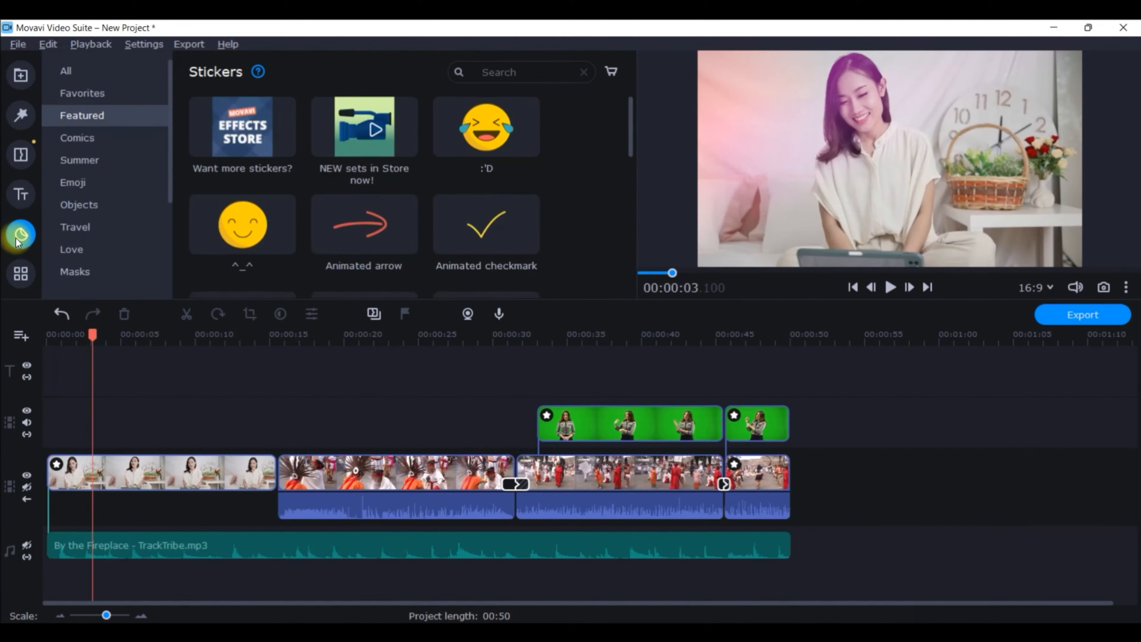
{"action": "scroll", "coordinate": [481, 125], "scroll_direction": "down", "scroll_amount": 2}
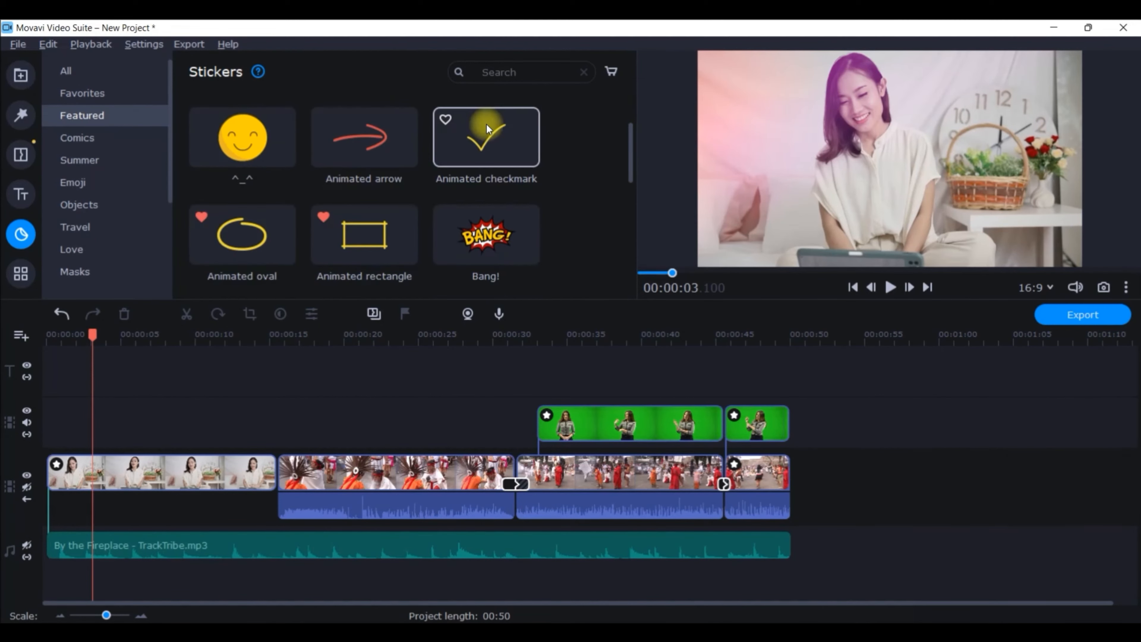
{"action": "scroll", "coordinate": [477, 236], "scroll_direction": "down", "scroll_amount": 2}
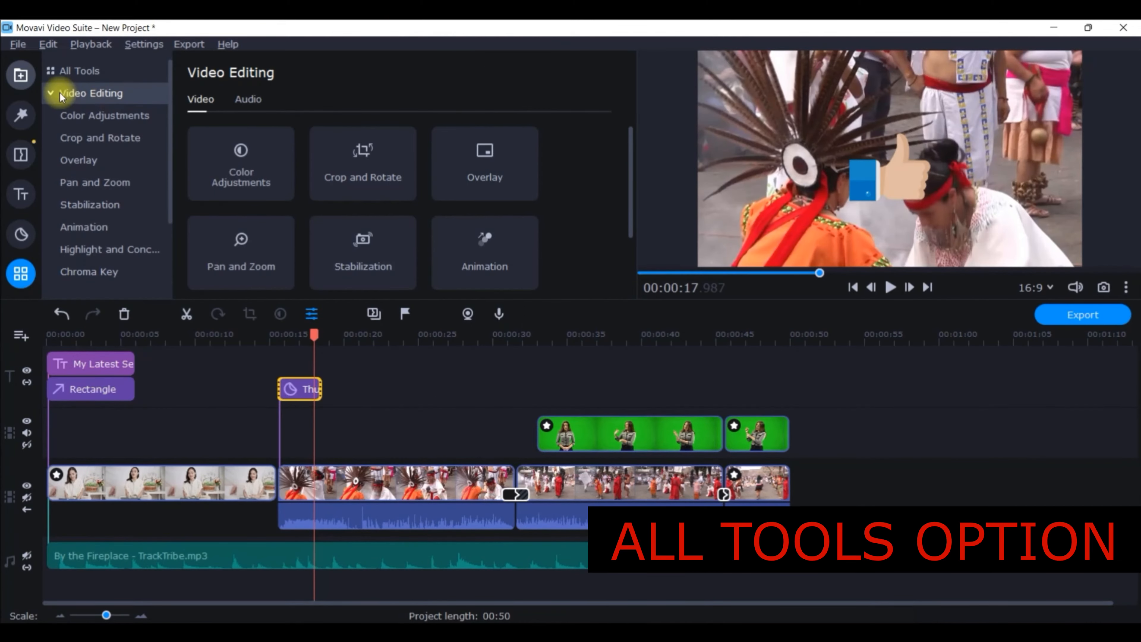
{"action": "left_click", "coordinate": [50, 93]}
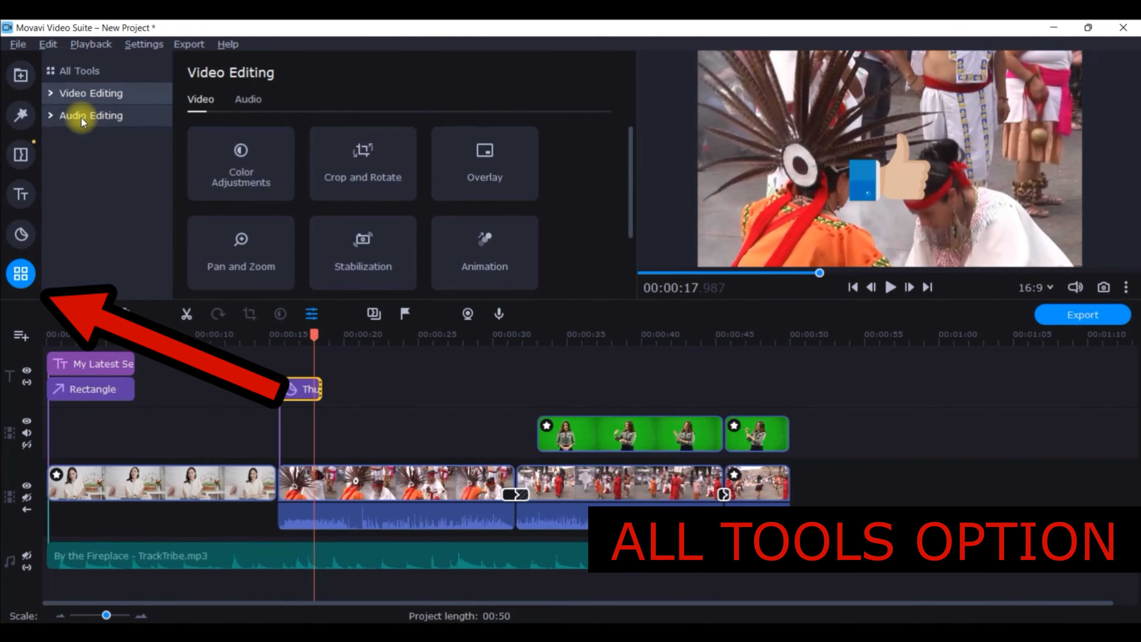
{"action": "left_click", "coordinate": [67, 94]}
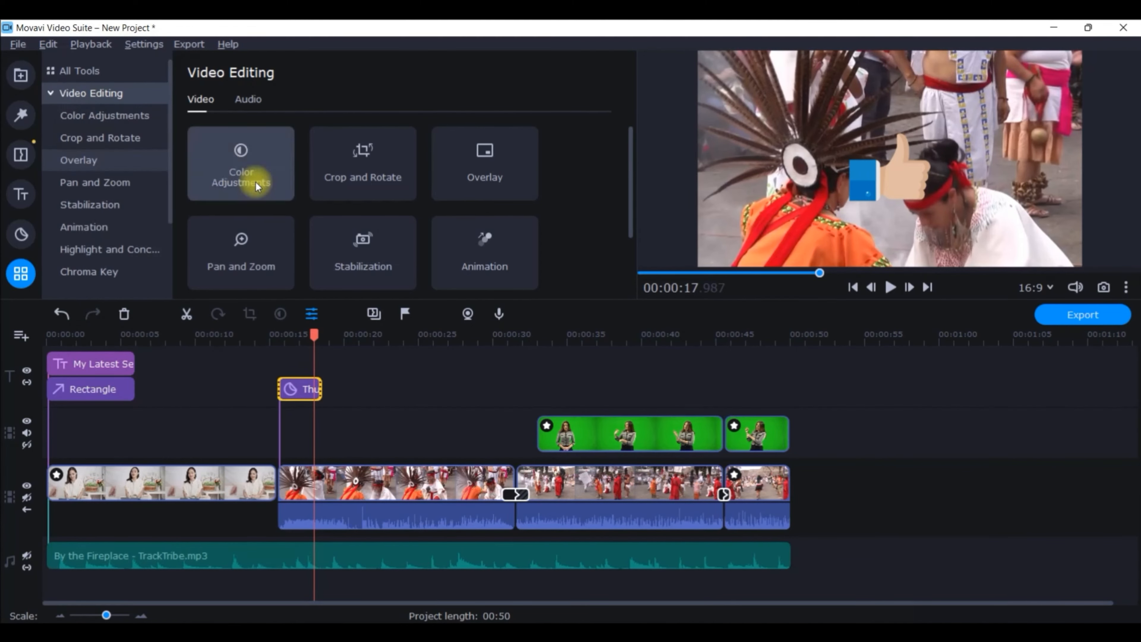
{"action": "left_click", "coordinate": [368, 391]}
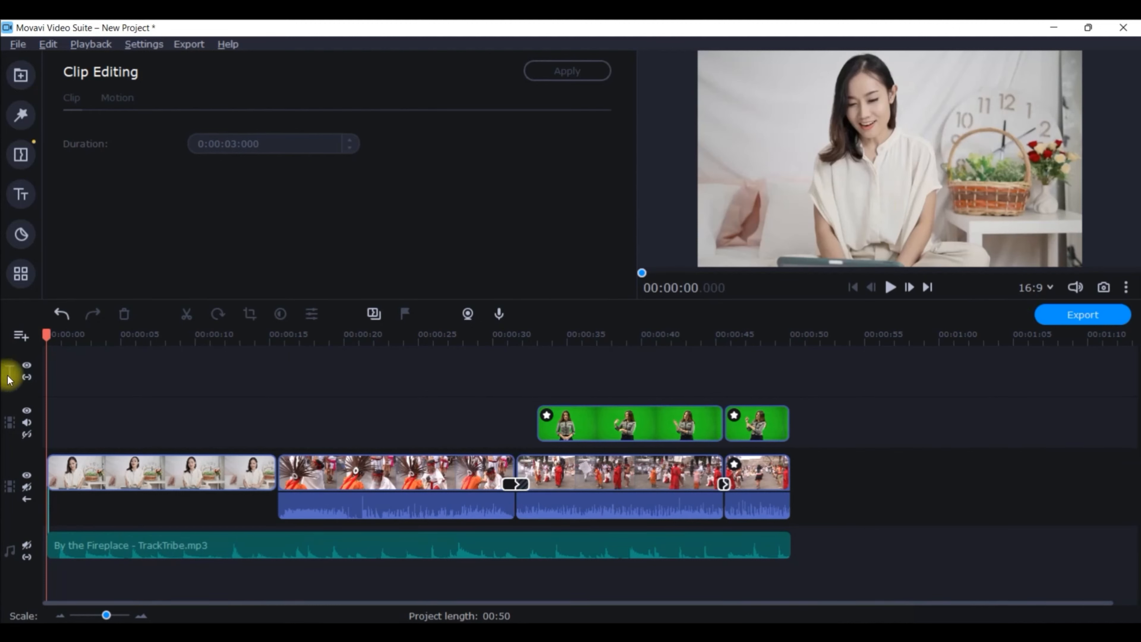
Open the Color Adjustments tools for the first clip on the main video track
{"action": "left_click", "coordinate": [18, 271]}
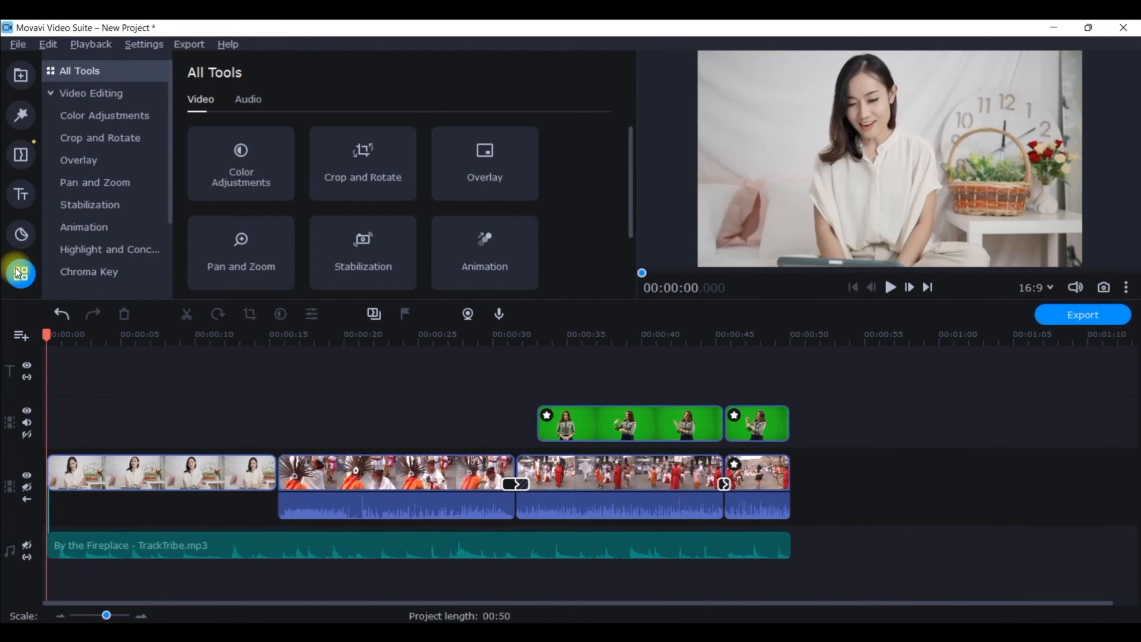
{"action": "left_click", "coordinate": [51, 93]}
{"action": "left_click", "coordinate": [50, 93]}
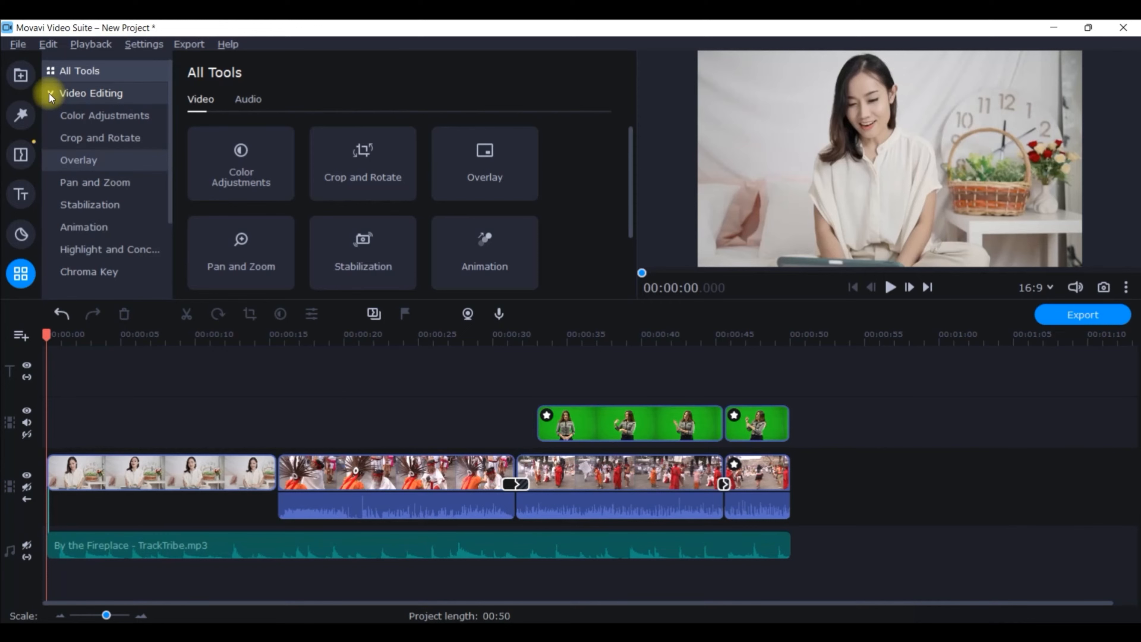
{"action": "left_click", "coordinate": [115, 118]}
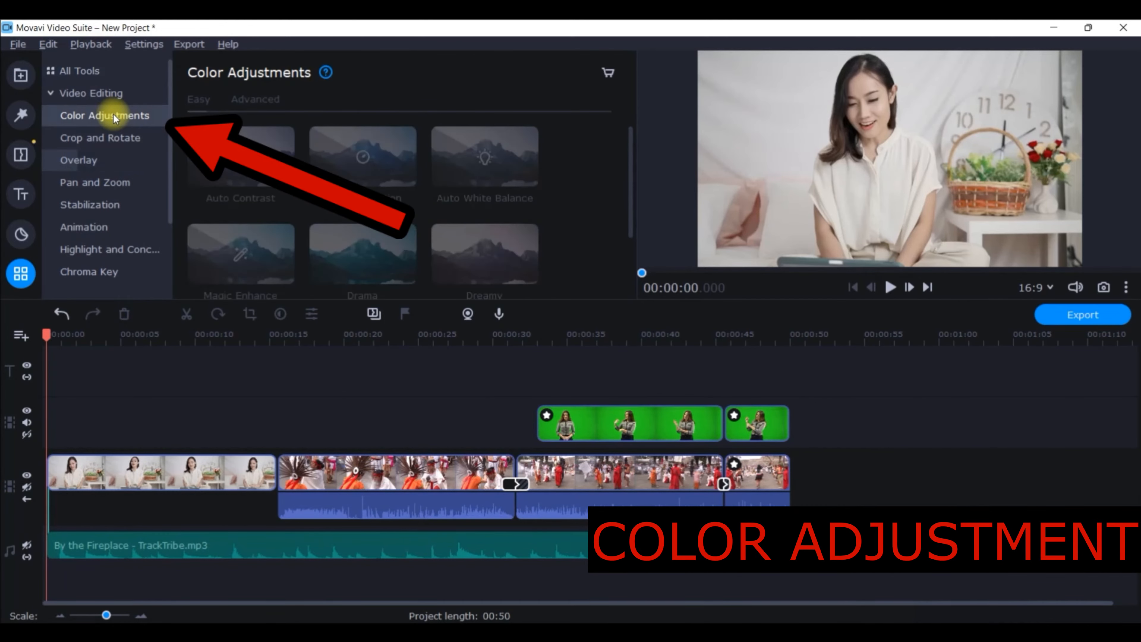
{"action": "left_click", "coordinate": [119, 473]}
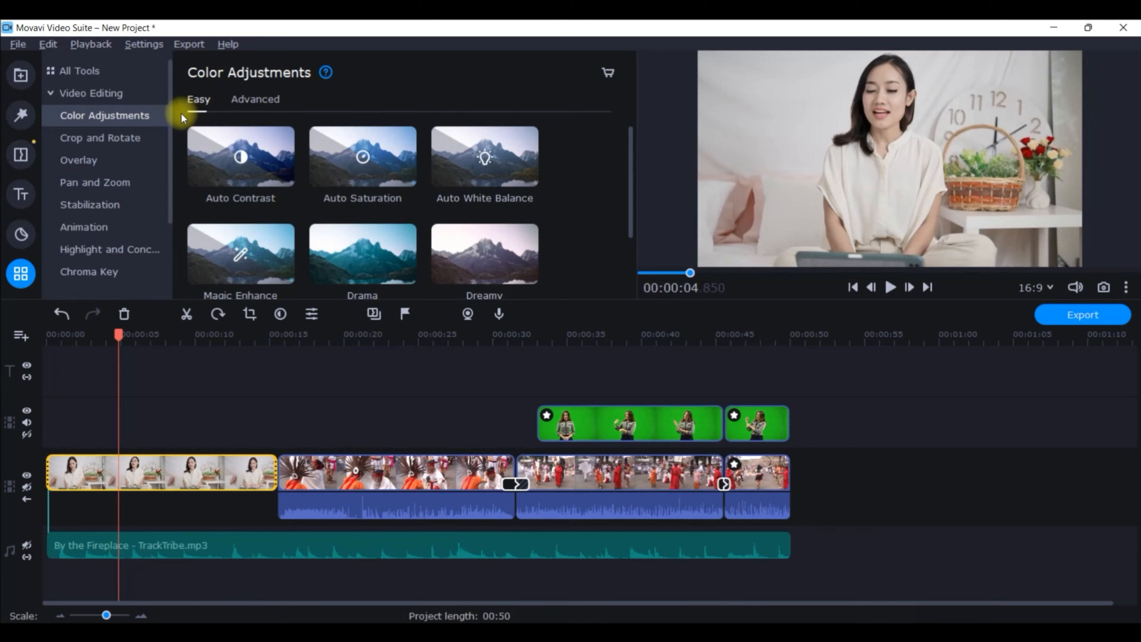
Apply the Trip to Mars color preset to the first clip and scrub back to check its look
{"action": "scroll", "coordinate": [281, 158], "scroll_direction": "down", "scroll_amount": 2}
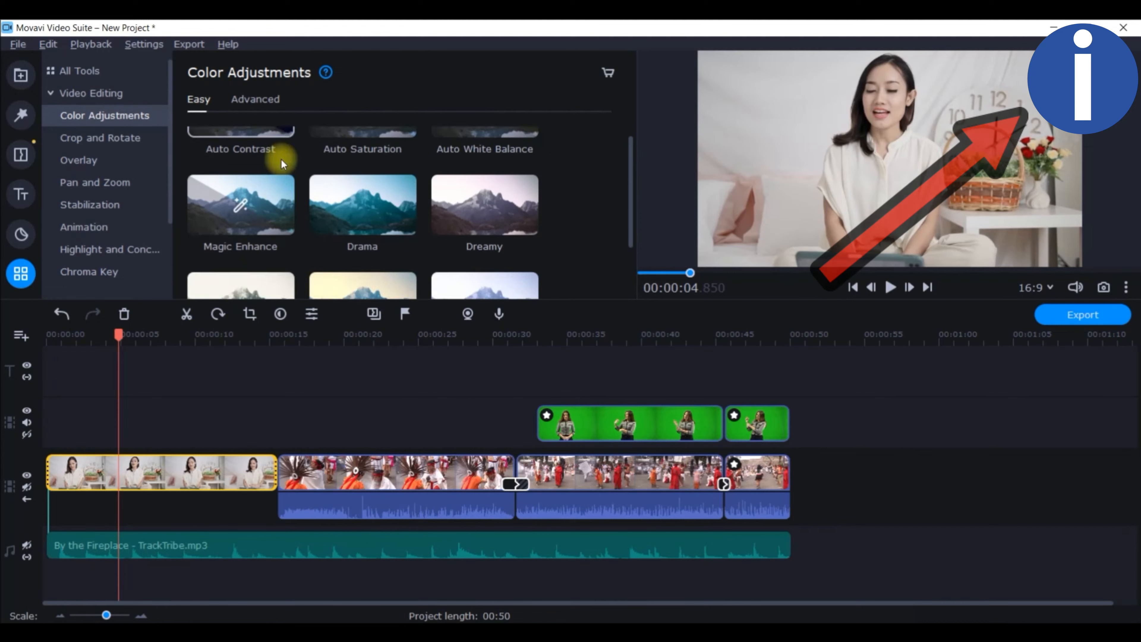
{"action": "scroll", "coordinate": [379, 190], "scroll_direction": "down", "scroll_amount": 4}
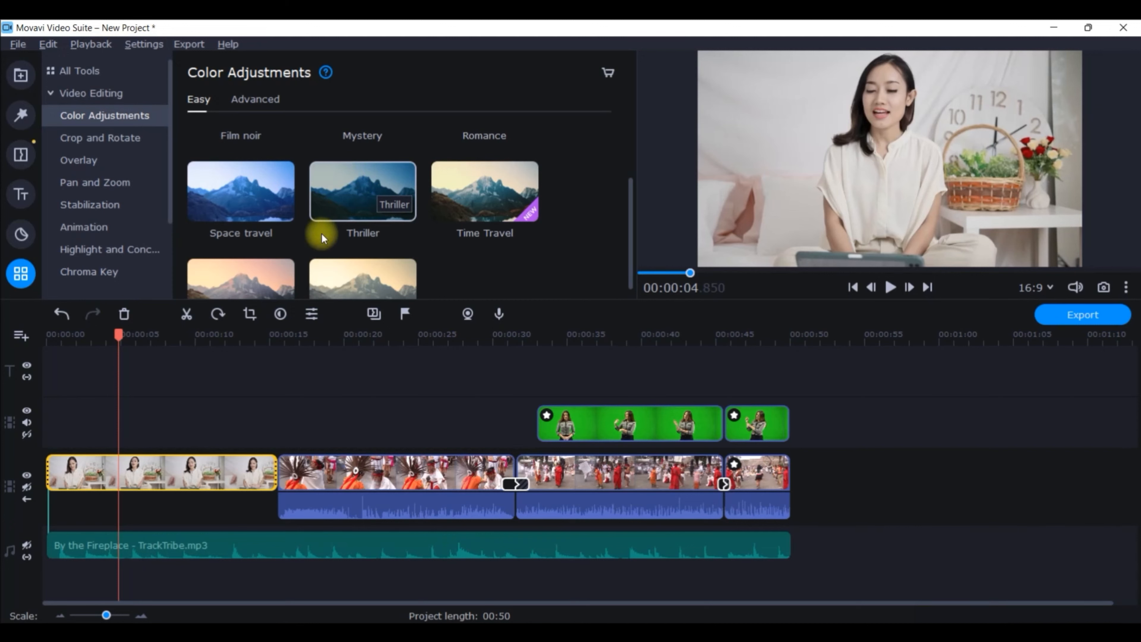
{"action": "left_click_drag", "start_coordinate": [230, 183], "coordinate": [191, 164]}
{"action": "scroll", "coordinate": [198, 169], "scroll_direction": "down", "scroll_amount": 1}
{"action": "left_click_drag", "start_coordinate": [257, 240], "coordinate": [66, 471]}
{"action": "left_click_drag", "start_coordinate": [118, 335], "coordinate": [42, 343]}
Manually adjust the first clip's colors with brightness 51 and contrast -30
{"action": "left_click", "coordinate": [255, 99]}
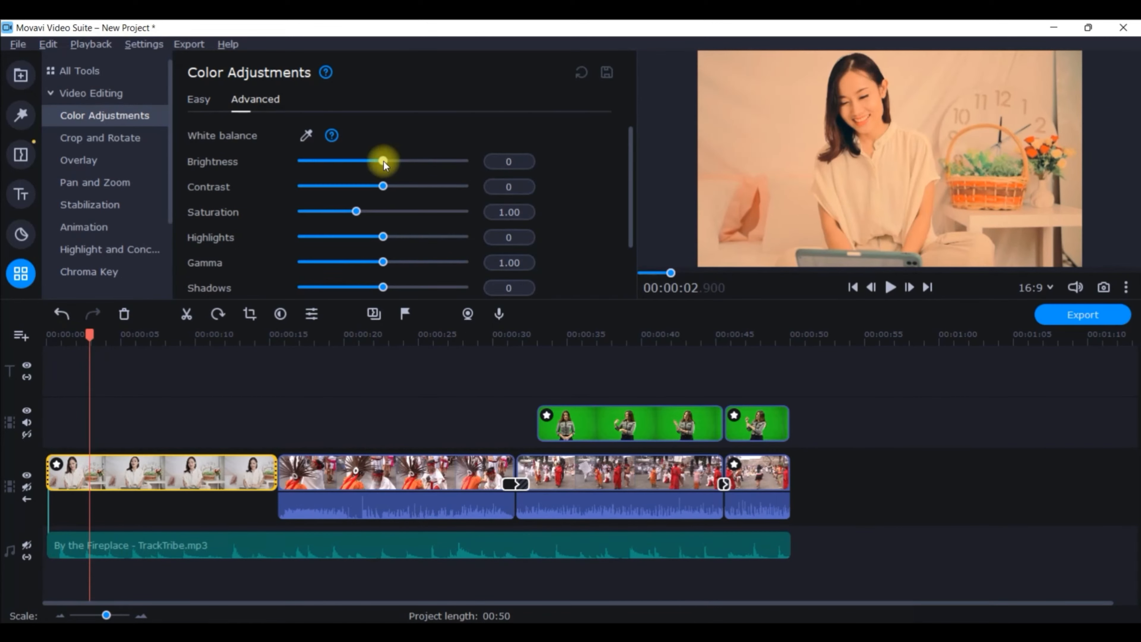
{"action": "left_click_drag", "start_coordinate": [383, 162], "coordinate": [360, 191]}
{"action": "left_click", "coordinate": [384, 228]}
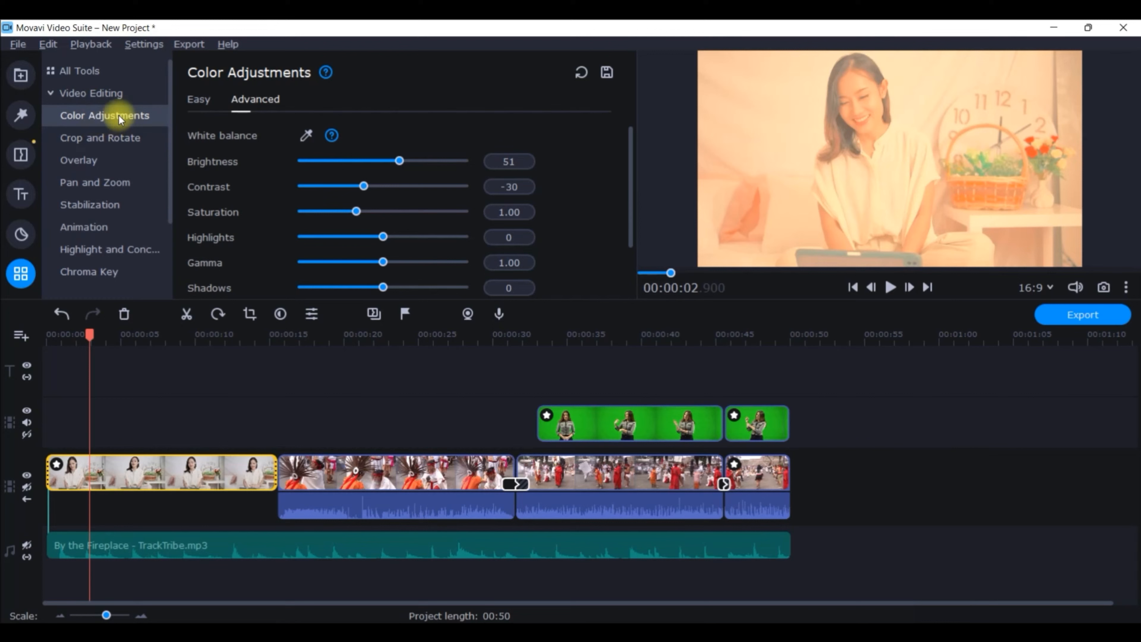
Remove the Trip to Mars and Manual adjustments effects from the first clip
{"action": "left_click", "coordinate": [198, 101]}
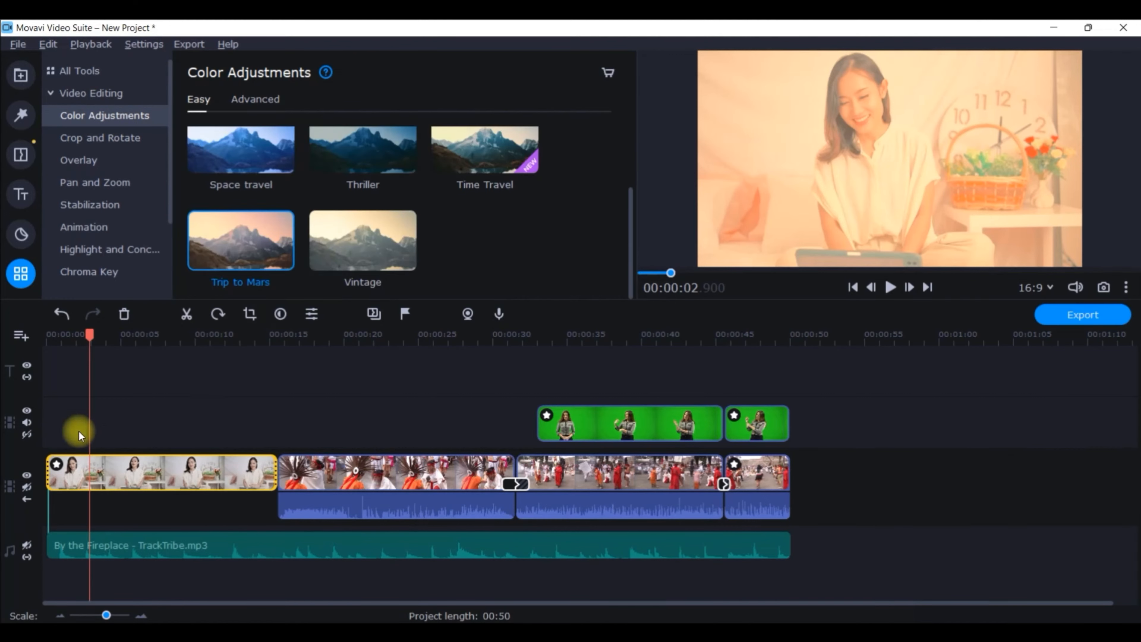
{"action": "left_click", "coordinate": [56, 465]}
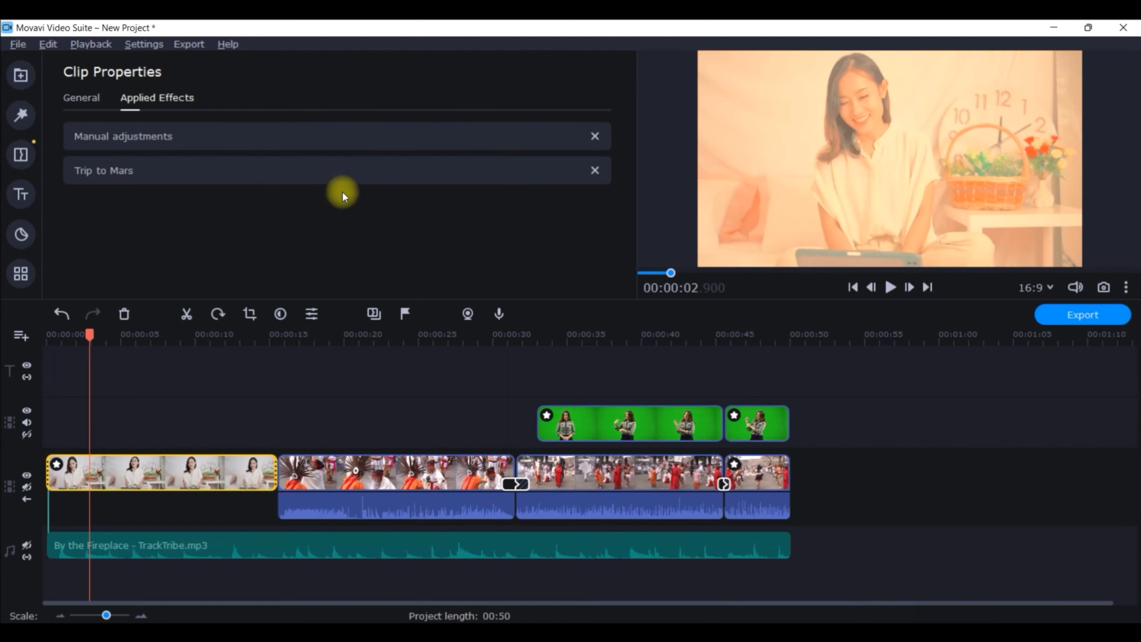
{"action": "left_click", "coordinate": [592, 170]}
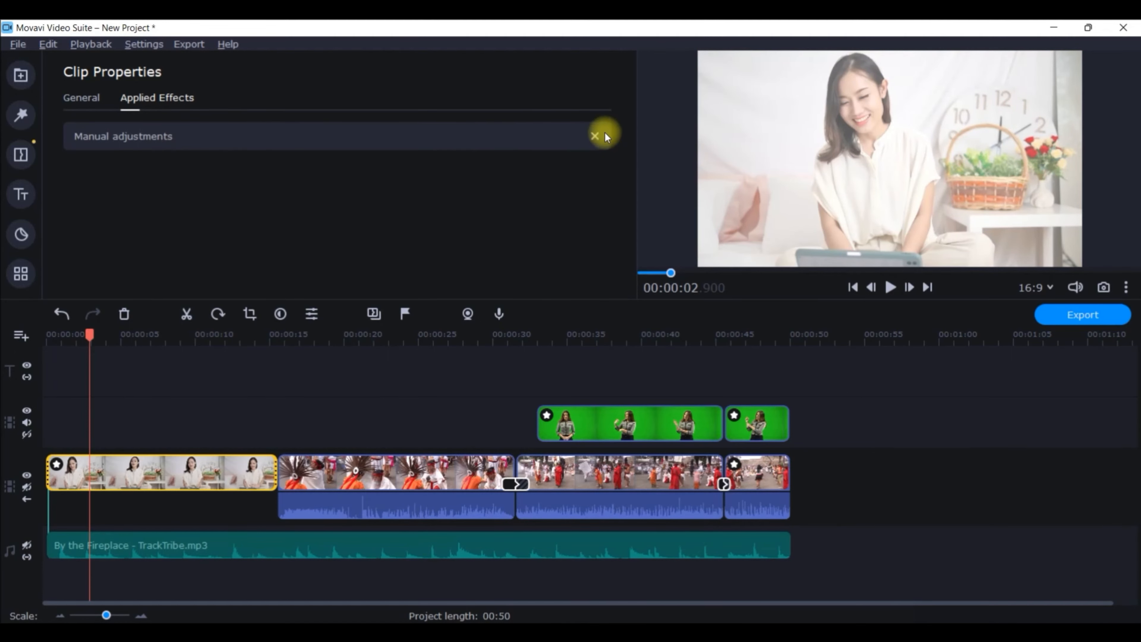
{"action": "left_click", "coordinate": [596, 136]}
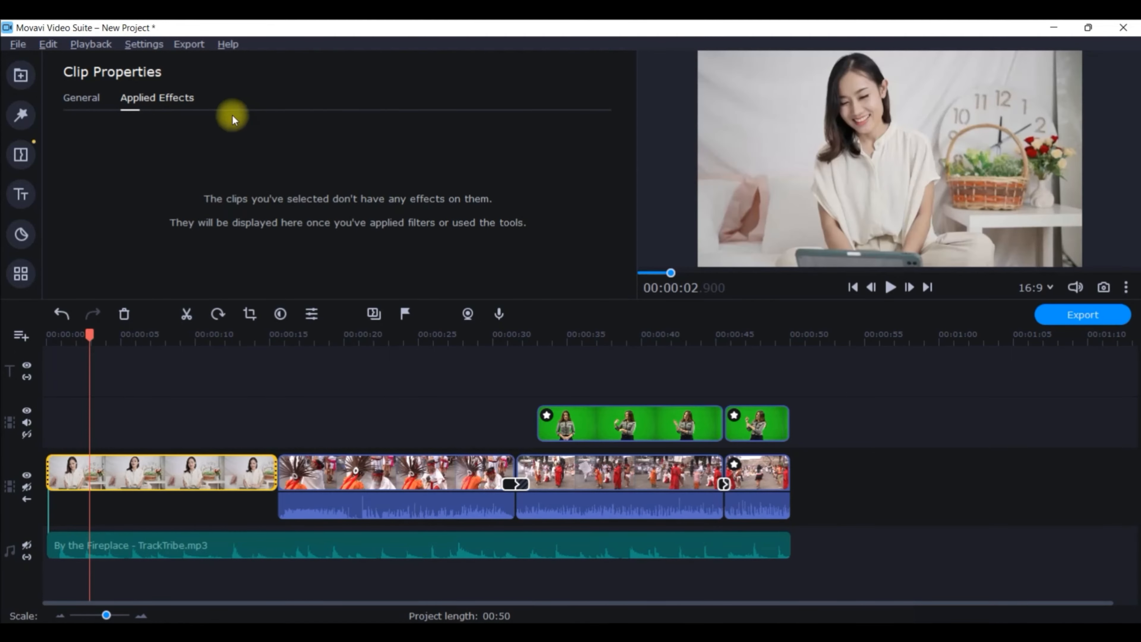
View the first clip's general properties, then return to the Color Adjustments tools
{"action": "left_click", "coordinate": [143, 474]}
{"action": "left_click", "coordinate": [83, 98]}
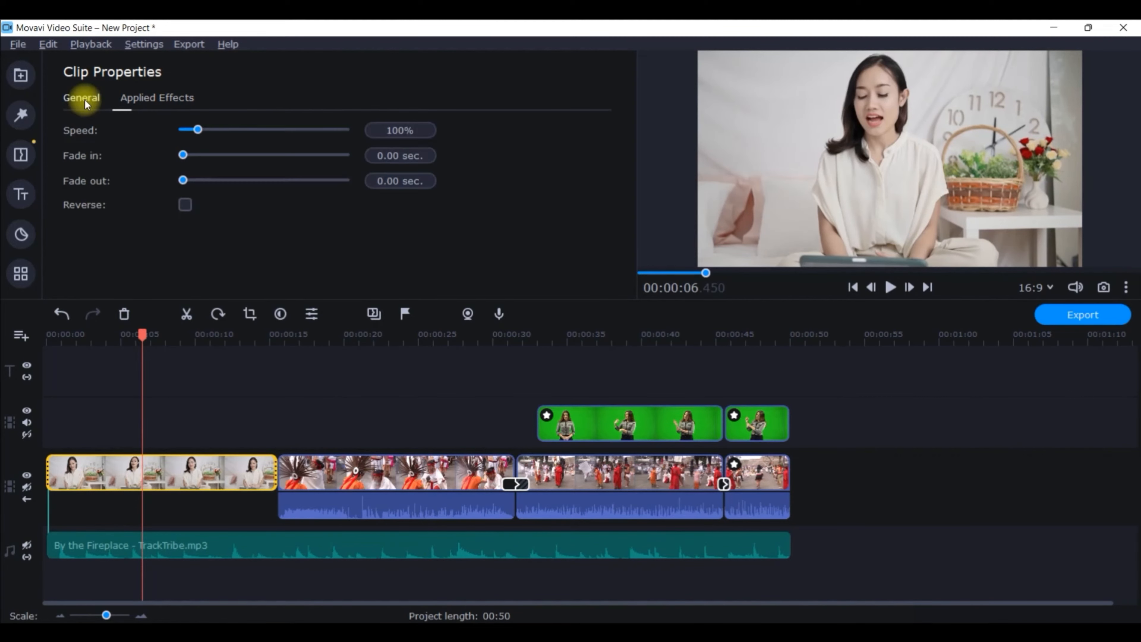
{"action": "left_click", "coordinate": [20, 274]}
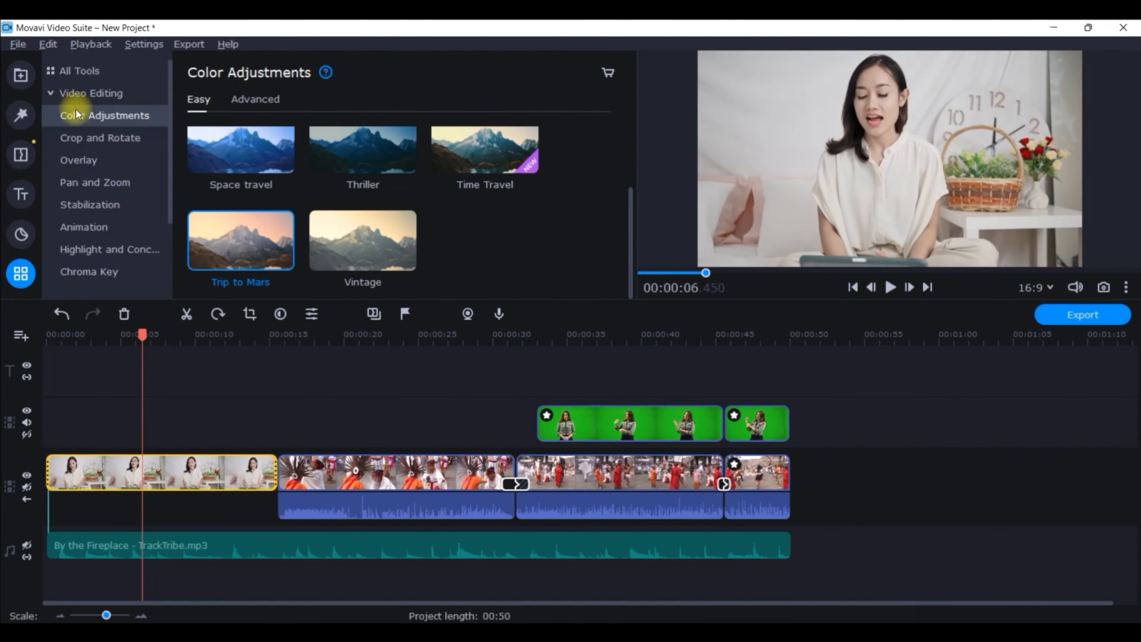
Apply the Magic Enhance color preset to the first clip and play it from the beginning
{"action": "scroll", "coordinate": [282, 180], "scroll_direction": "up", "scroll_amount": 1}
{"action": "scroll", "coordinate": [282, 183], "scroll_direction": "up", "scroll_amount": 2}
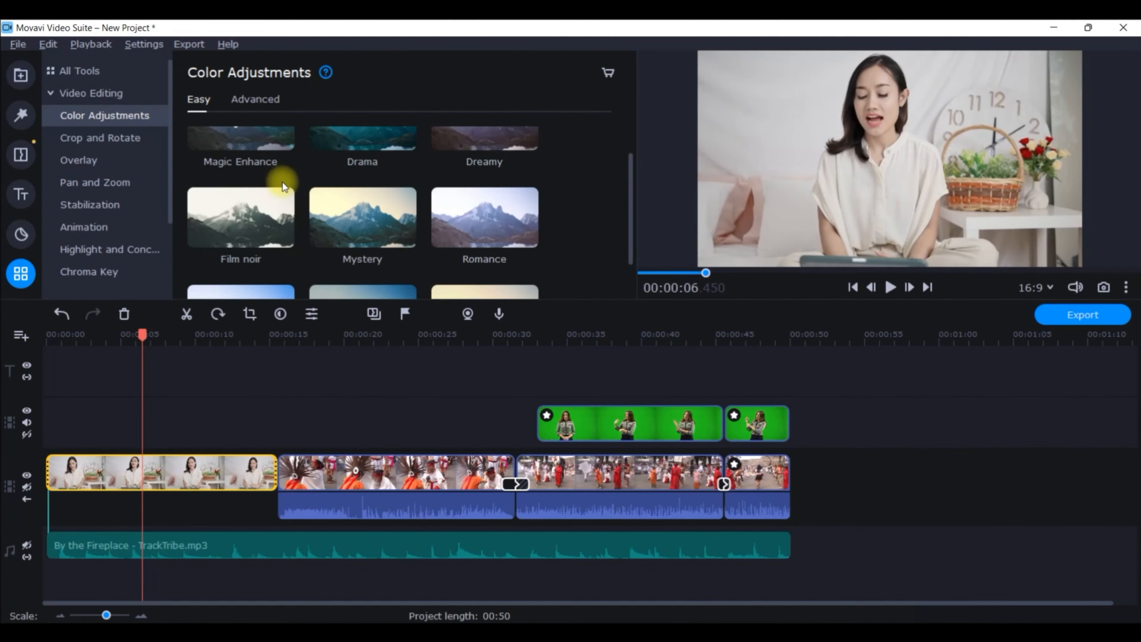
{"action": "scroll", "coordinate": [292, 173], "scroll_direction": "up", "scroll_amount": 2}
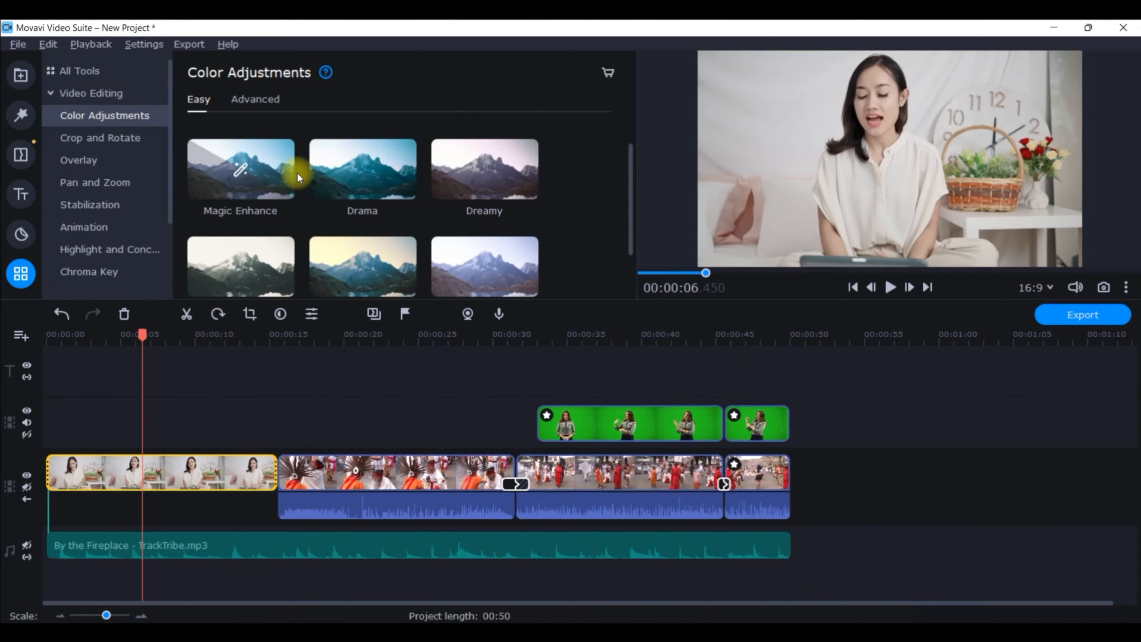
{"action": "left_click_drag", "start_coordinate": [247, 182], "coordinate": [80, 466]}
{"action": "left_click_drag", "start_coordinate": [141, 334], "coordinate": [46, 334]}
{"action": "left_click", "coordinate": [890, 285]}
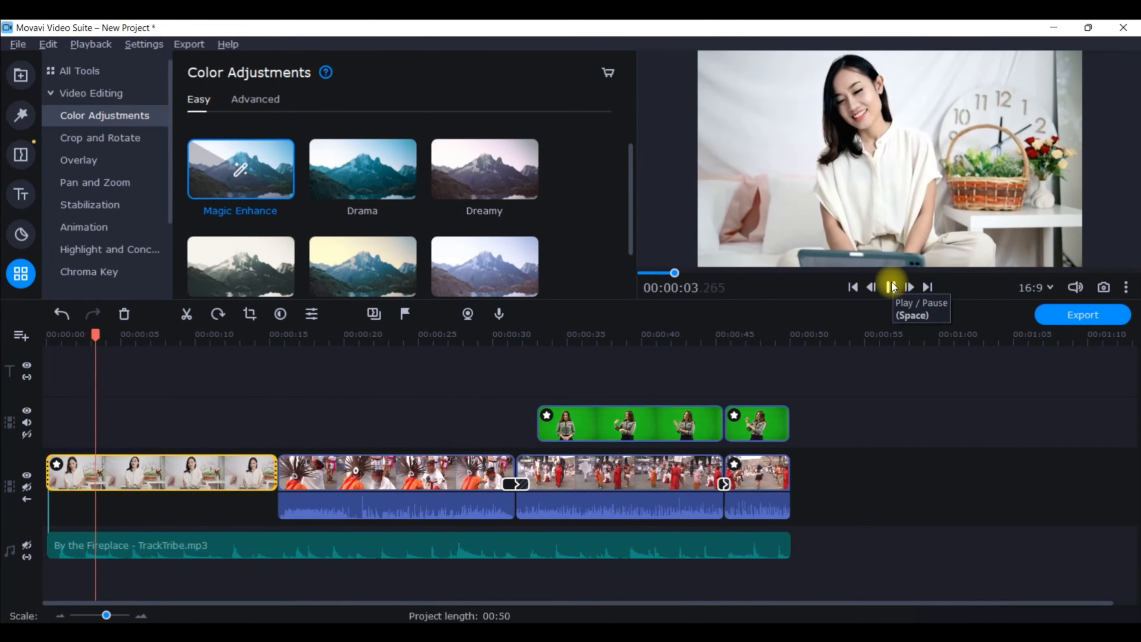
{"action": "left_click", "coordinate": [891, 286]}
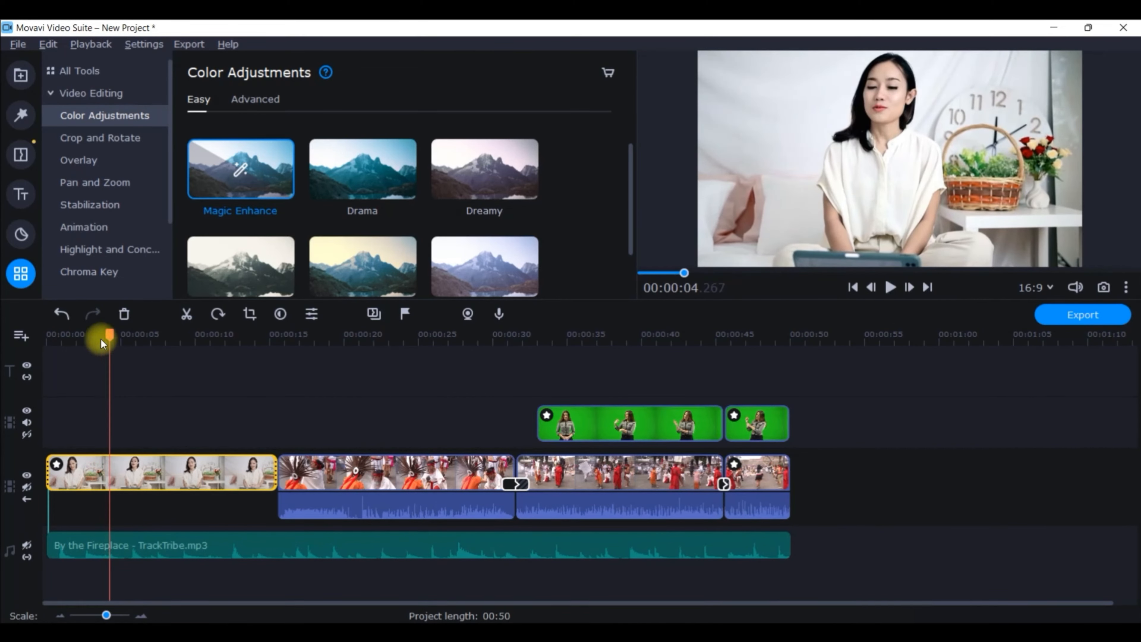
Split the first clip at 00:00:03.900
{"action": "mouse_move", "coordinate": [106, 332]}
{"action": "left_mouse_down"}
{"action": "mouse_move", "coordinate": [133, 332]}
{"action": "mouse_move", "coordinate": [104, 332]}
{"action": "left_mouse_up"}
{"action": "right_click", "coordinate": [117, 503]}
{"action": "right_click", "coordinate": [106, 469]}
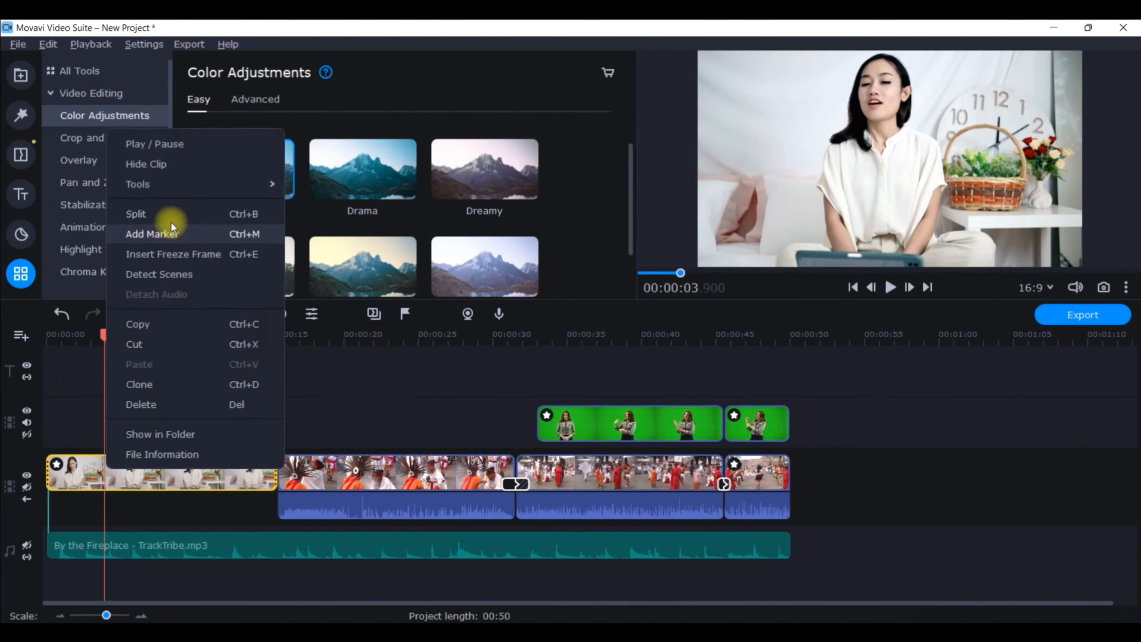
{"action": "left_click", "coordinate": [170, 213]}
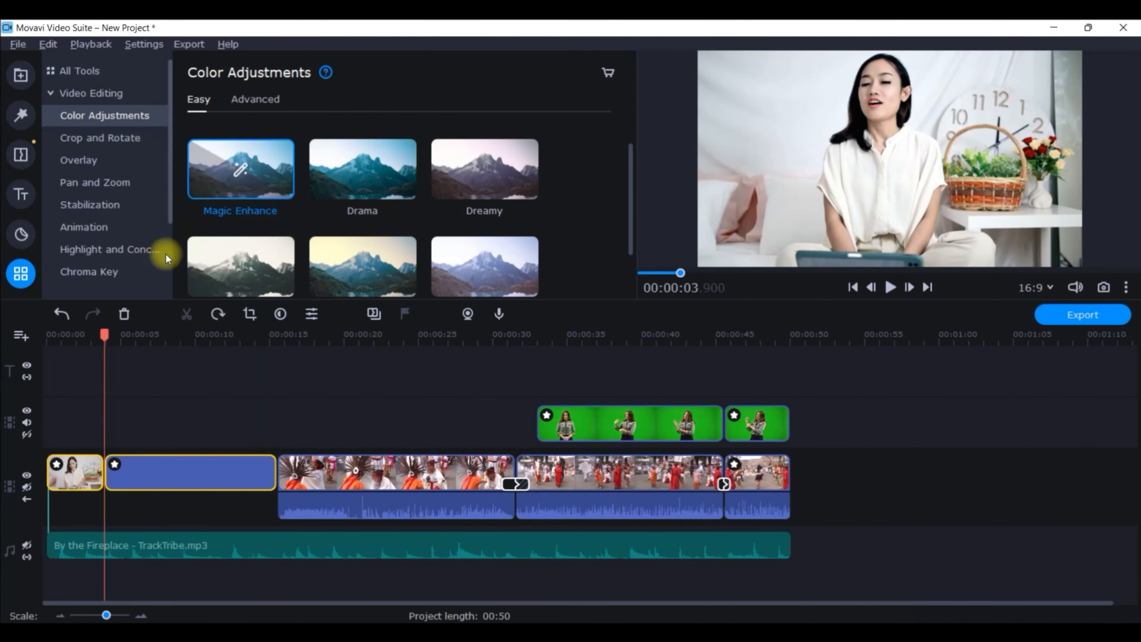
Remove the Magic Enhance effect from the first segment of the split clip
{"action": "left_click", "coordinate": [55, 466]}
{"action": "left_click", "coordinate": [61, 471]}
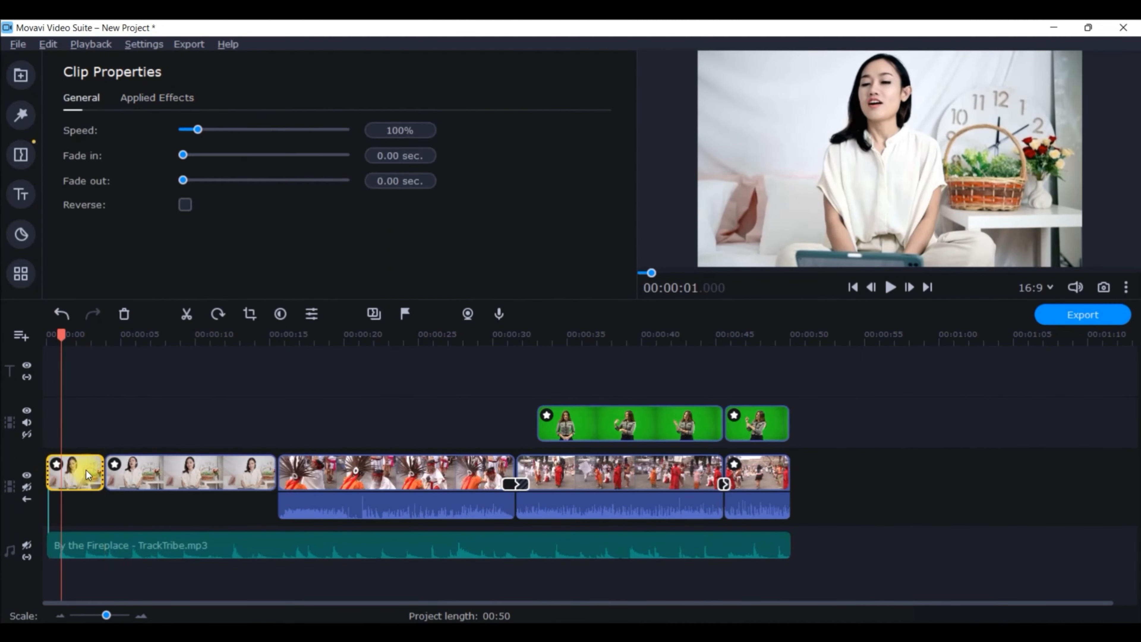
{"action": "left_click", "coordinate": [55, 466]}
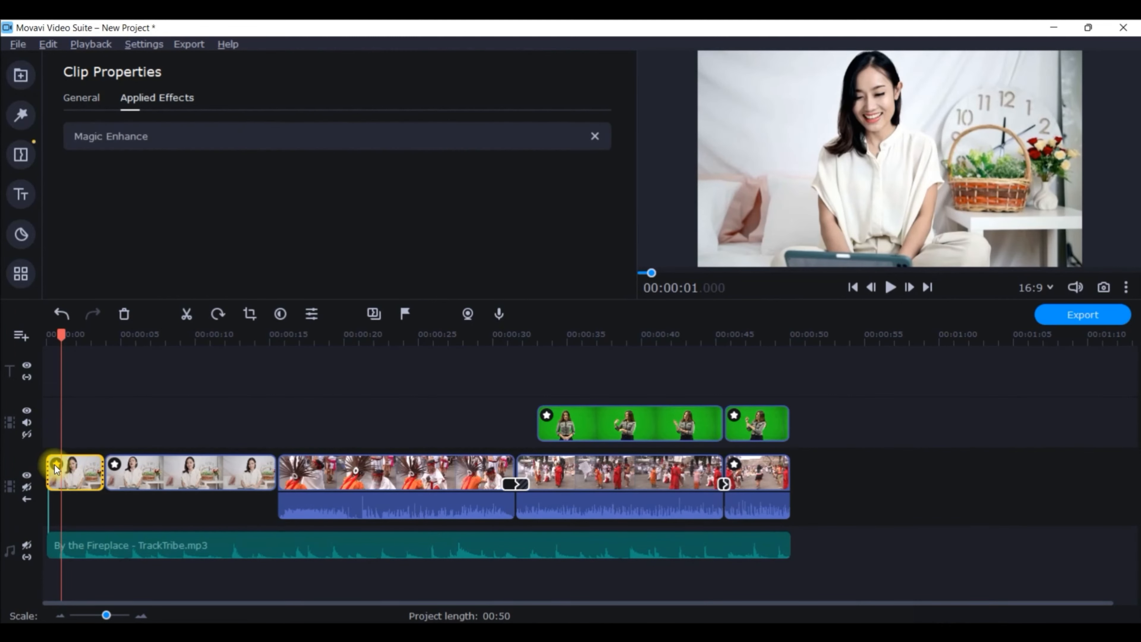
{"action": "left_click", "coordinate": [594, 136]}
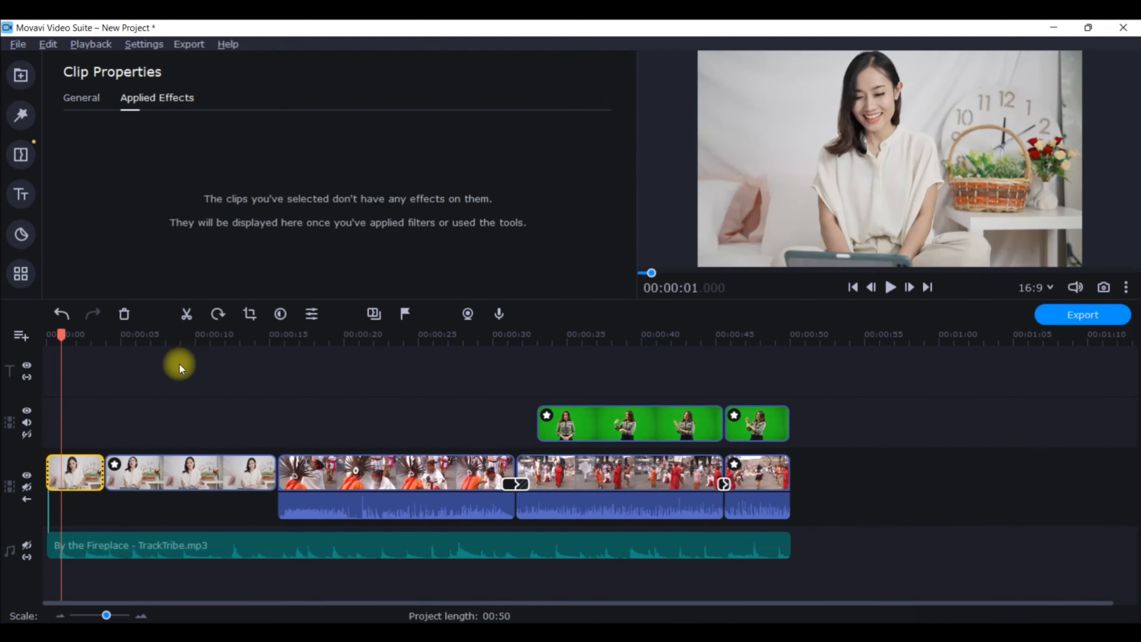
Play from about 00:00:02.800 across the split to compare the unedited segment with the enhanced one
{"action": "left_click_drag", "start_coordinate": [61, 336], "coordinate": [86, 336]}
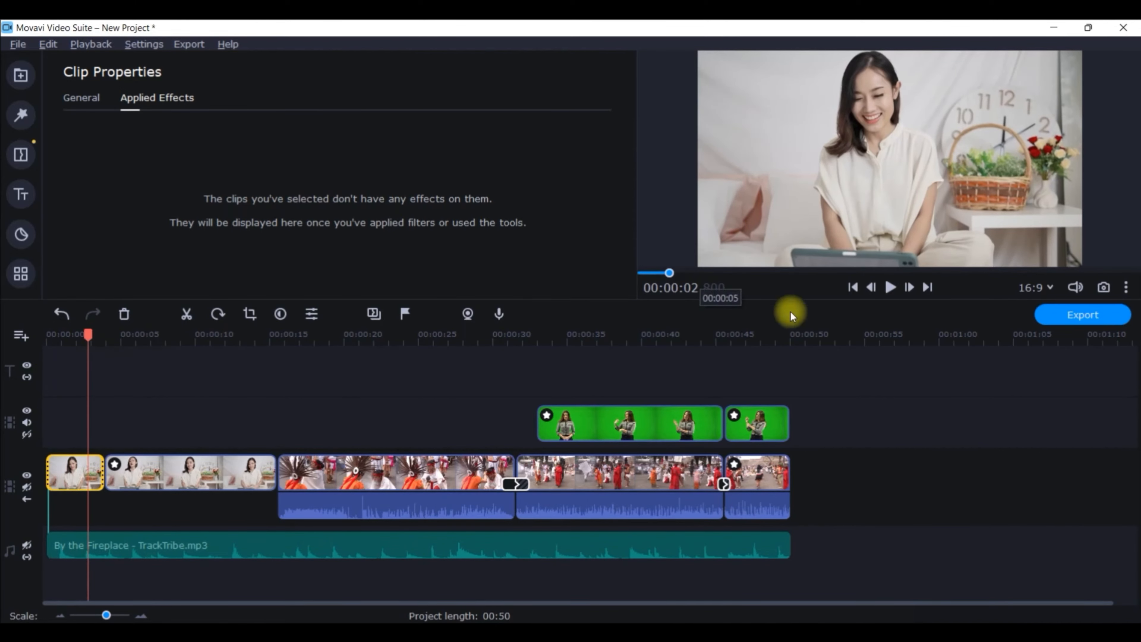
{"action": "left_click", "coordinate": [889, 286]}
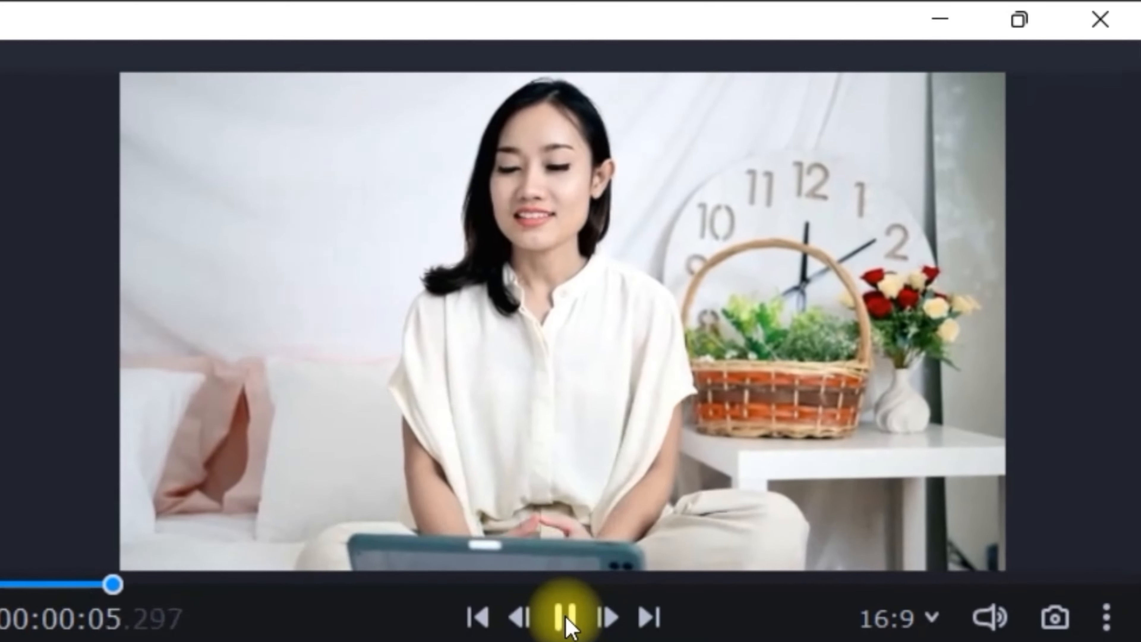
{"action": "left_click", "coordinate": [566, 618]}
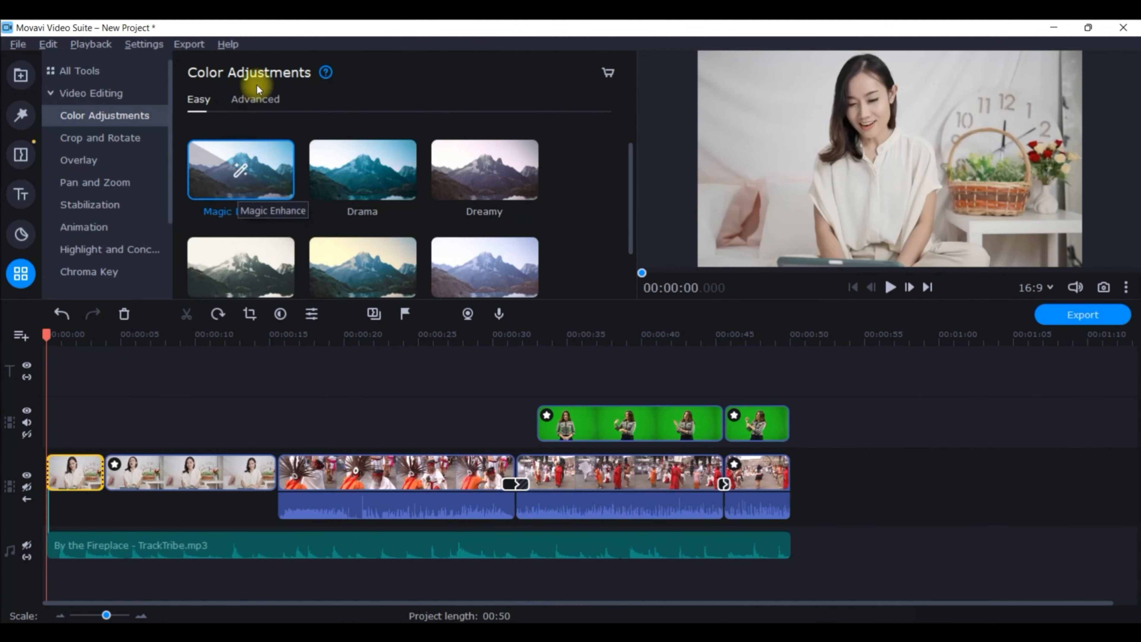
Look through the advanced color adjustment settings for the first segment
{"action": "left_click", "coordinate": [243, 101]}
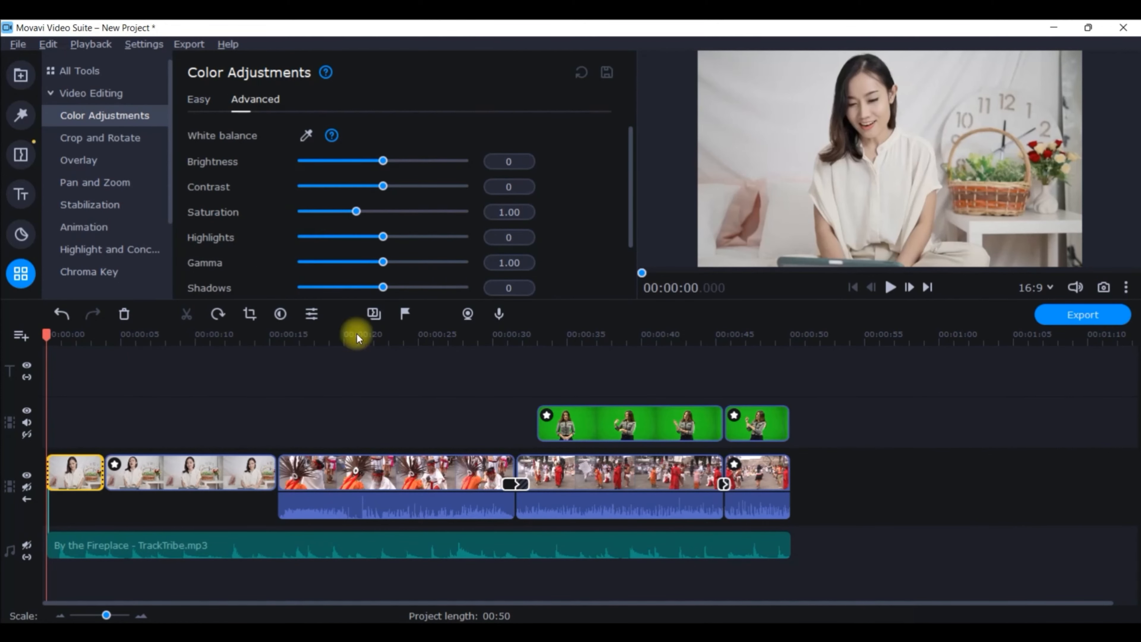
{"action": "scroll", "coordinate": [357, 186], "scroll_direction": "down", "scroll_amount": 3}
{"action": "scroll", "coordinate": [359, 191], "scroll_direction": "up", "scroll_amount": 3}
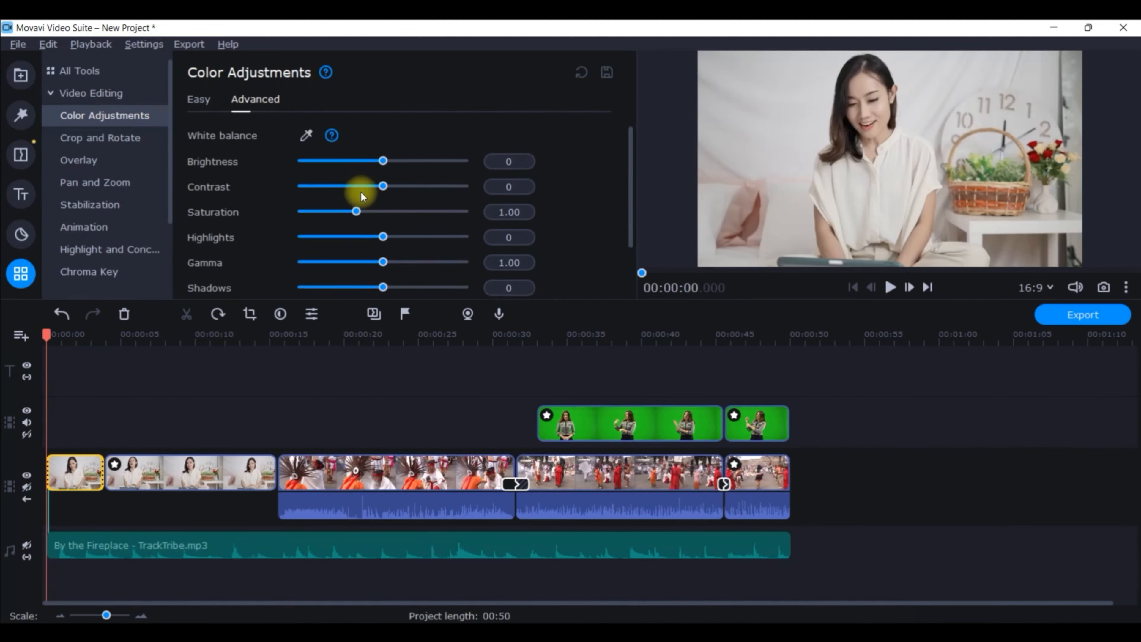
Crop both sides of the first segment to a narrower frame around the woman and apply the crop
{"action": "left_click", "coordinate": [87, 140]}
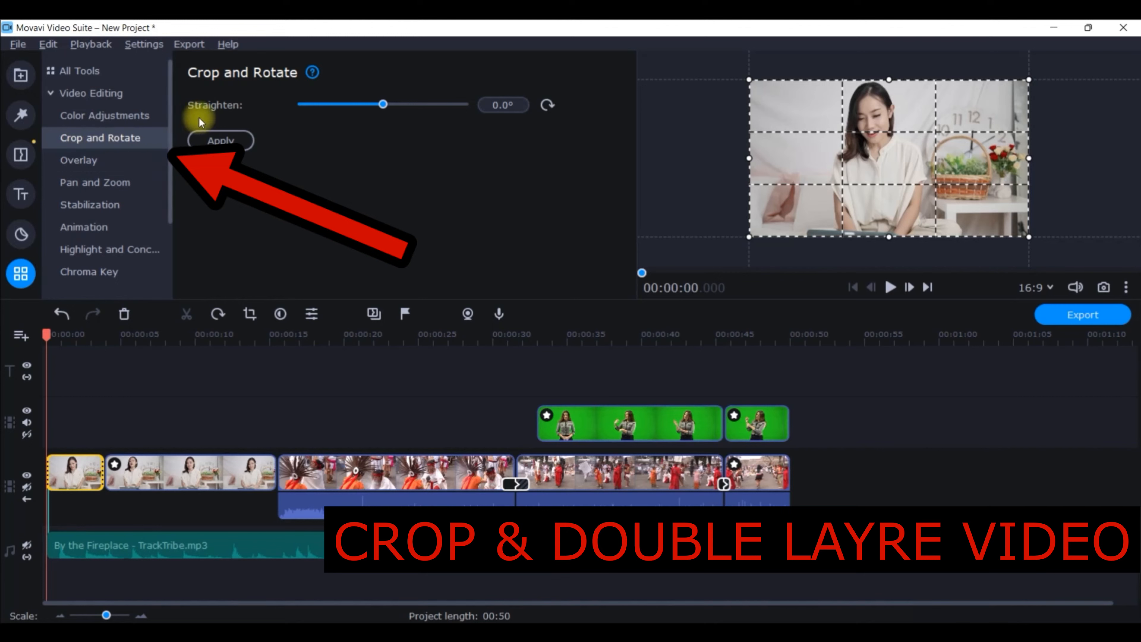
{"action": "left_click_drag", "start_coordinate": [751, 157], "coordinate": [807, 160]}
{"action": "left_click_drag", "start_coordinate": [1028, 159], "coordinate": [967, 159]}
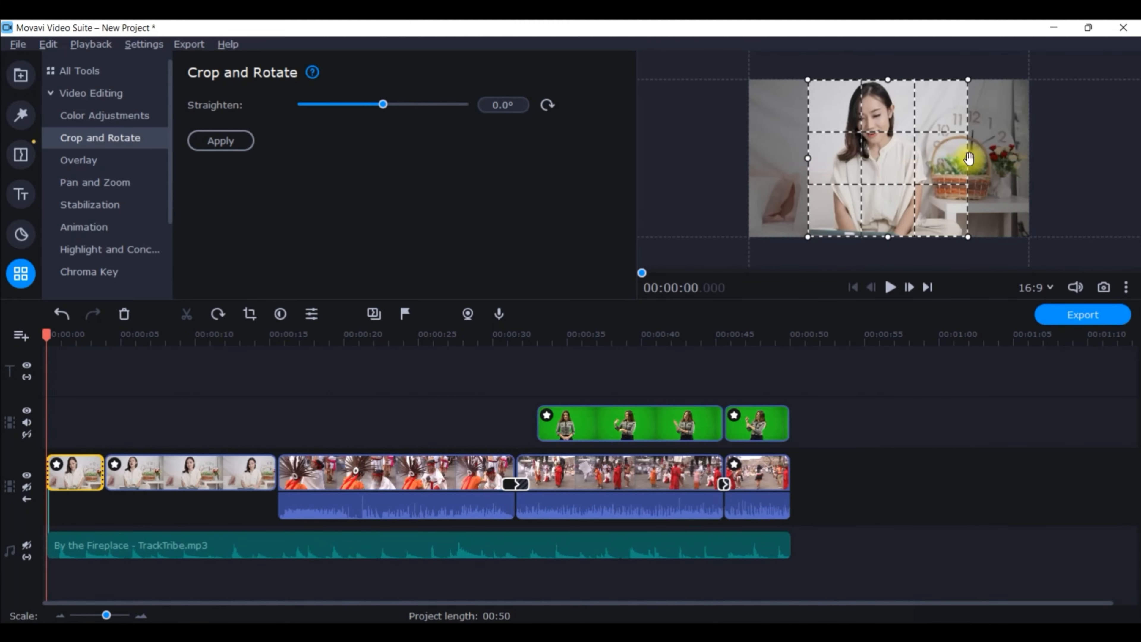
{"action": "left_click", "coordinate": [227, 140]}
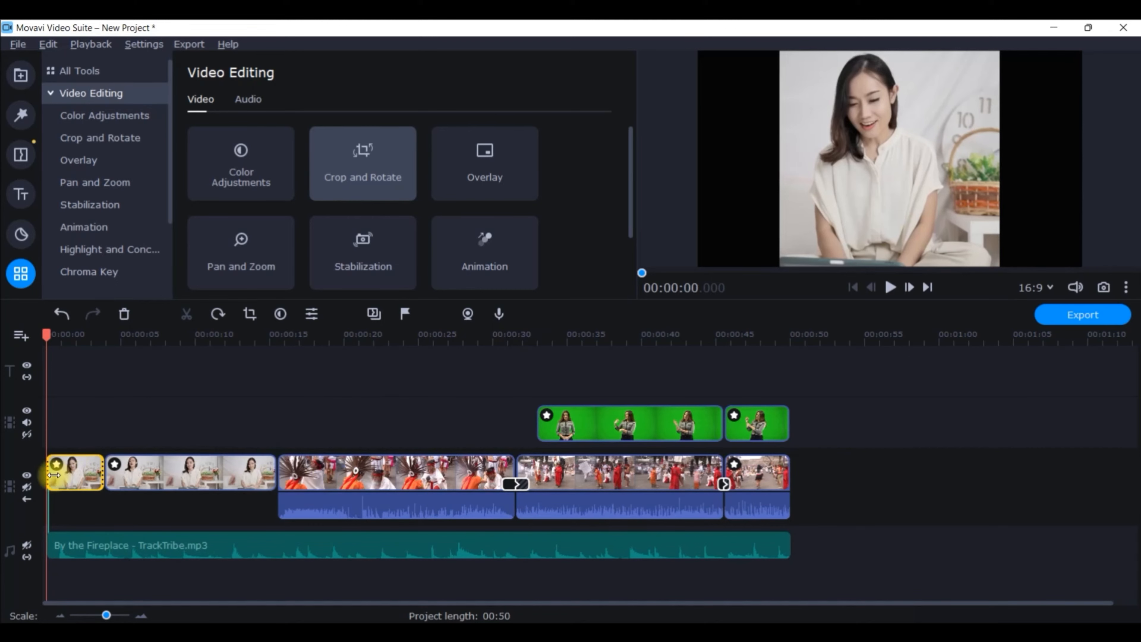
Move the cropped segment onto the overlay track above the main clip and check the preview at 00:00:02.850
{"action": "left_click_drag", "start_coordinate": [75, 473], "coordinate": [74, 427]}
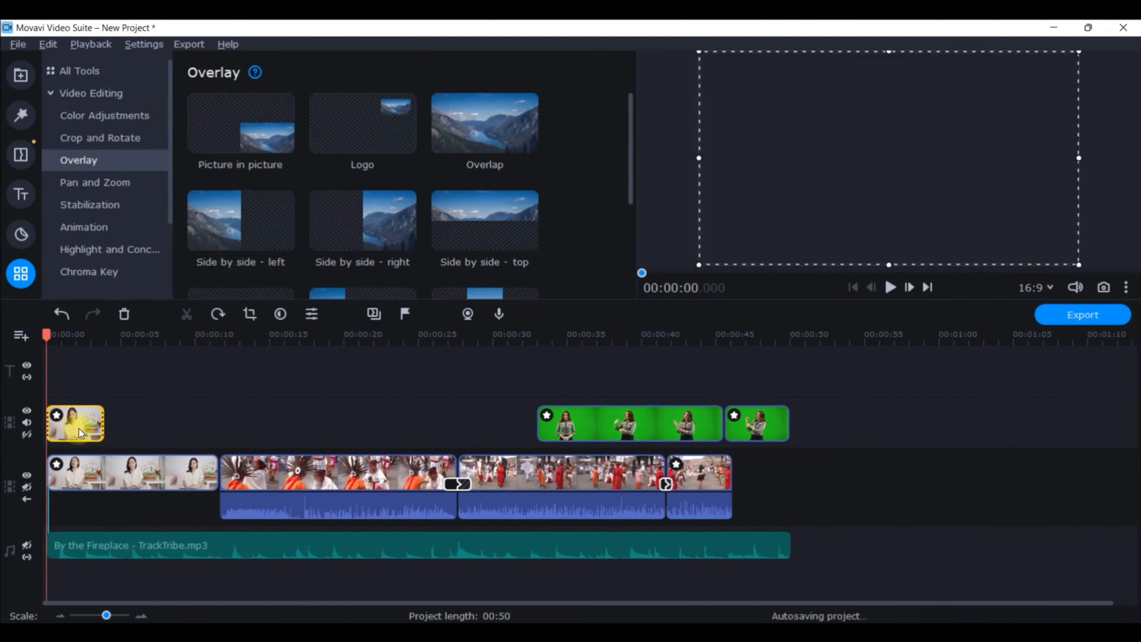
{"action": "left_click", "coordinate": [90, 472]}
{"action": "left_click", "coordinate": [89, 335]}
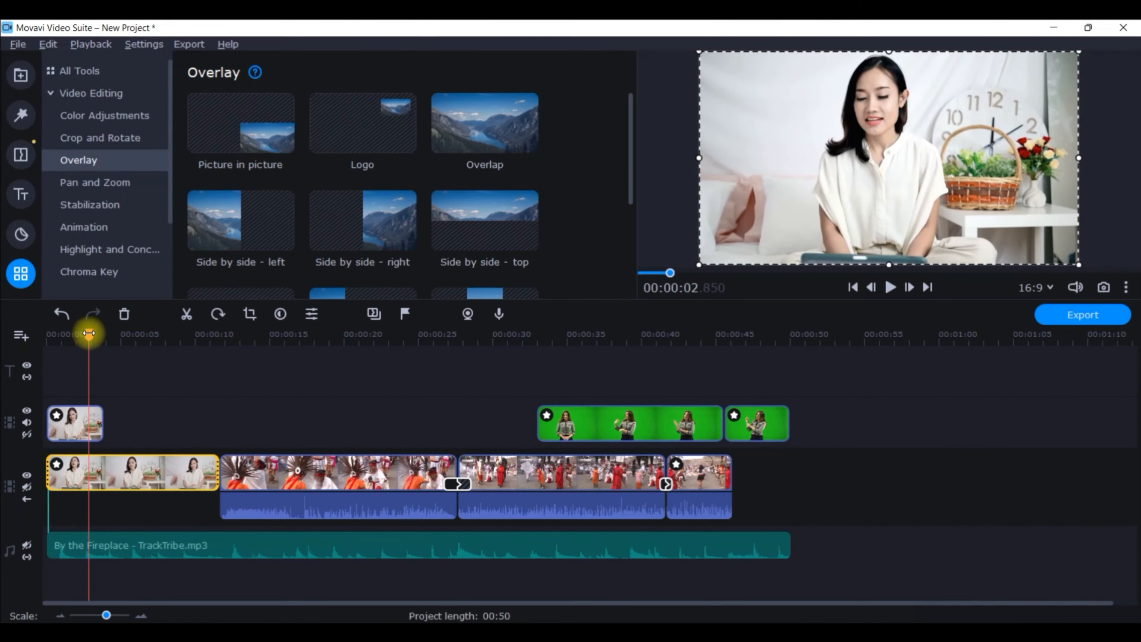
{"action": "left_click", "coordinate": [89, 430]}
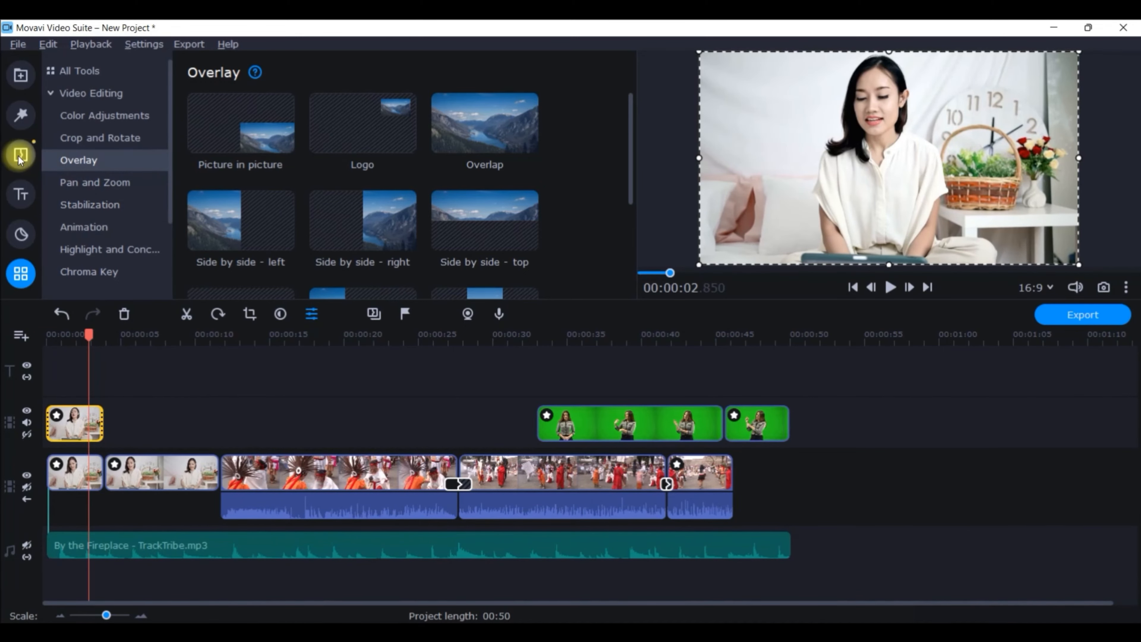
Apply the Glass mosaic filter to the overlay clip of the woman and remove its Blur - intense filter
{"action": "left_click", "coordinate": [24, 110]}
{"action": "left_click_drag", "start_coordinate": [232, 124], "coordinate": [77, 418]}
{"action": "left_click", "coordinate": [55, 415]}
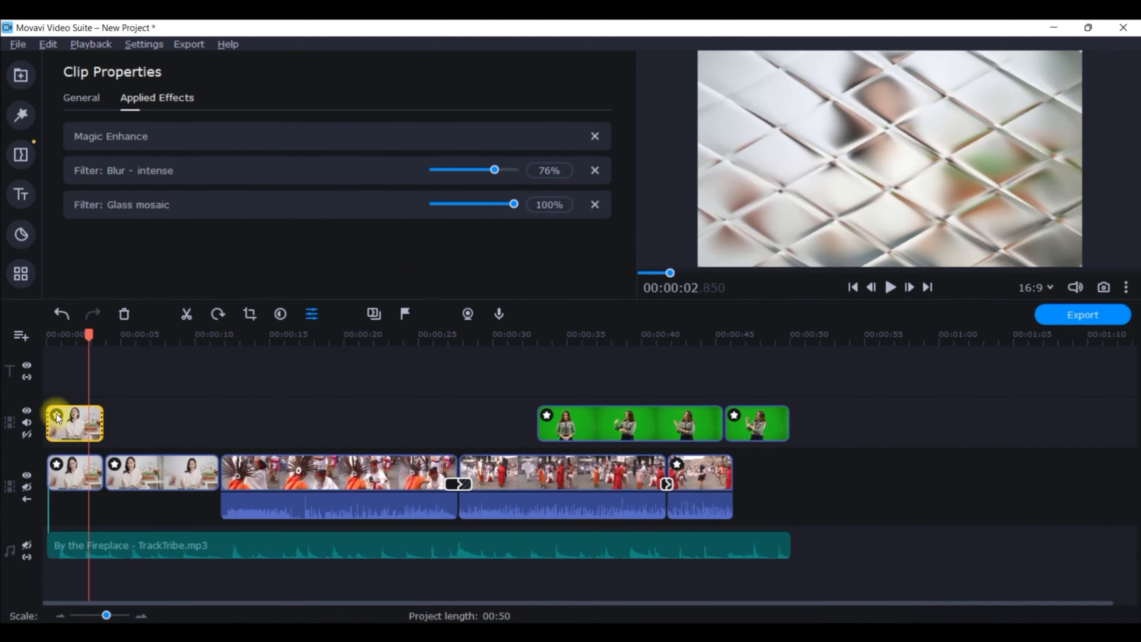
{"action": "left_click", "coordinate": [595, 170]}
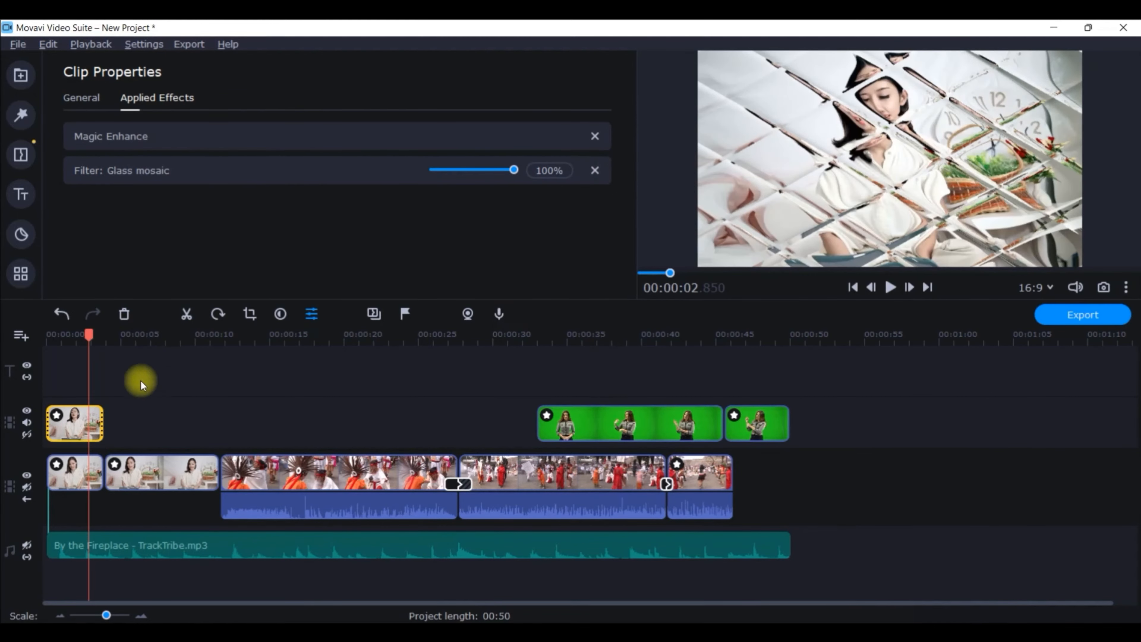
{"action": "left_click_drag", "start_coordinate": [89, 334], "coordinate": [8, 339]}
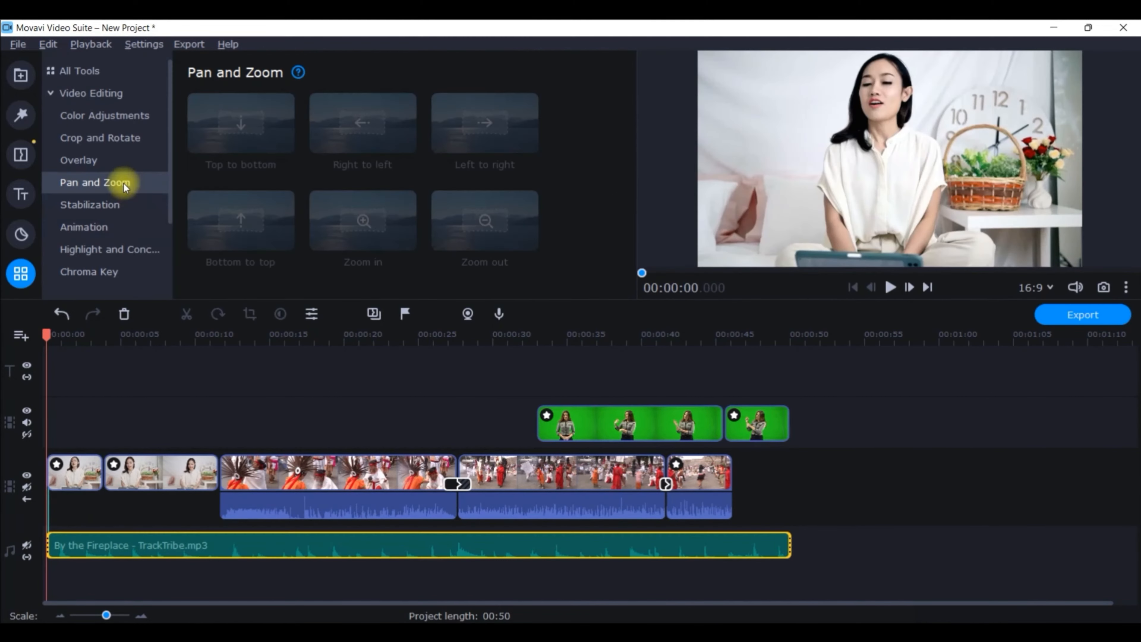
Apply the Zoom in effect near the start of the main track's second clip and return the playhead to 00:00:04.710
{"action": "left_click", "coordinate": [70, 467]}
{"action": "left_click", "coordinate": [134, 479]}
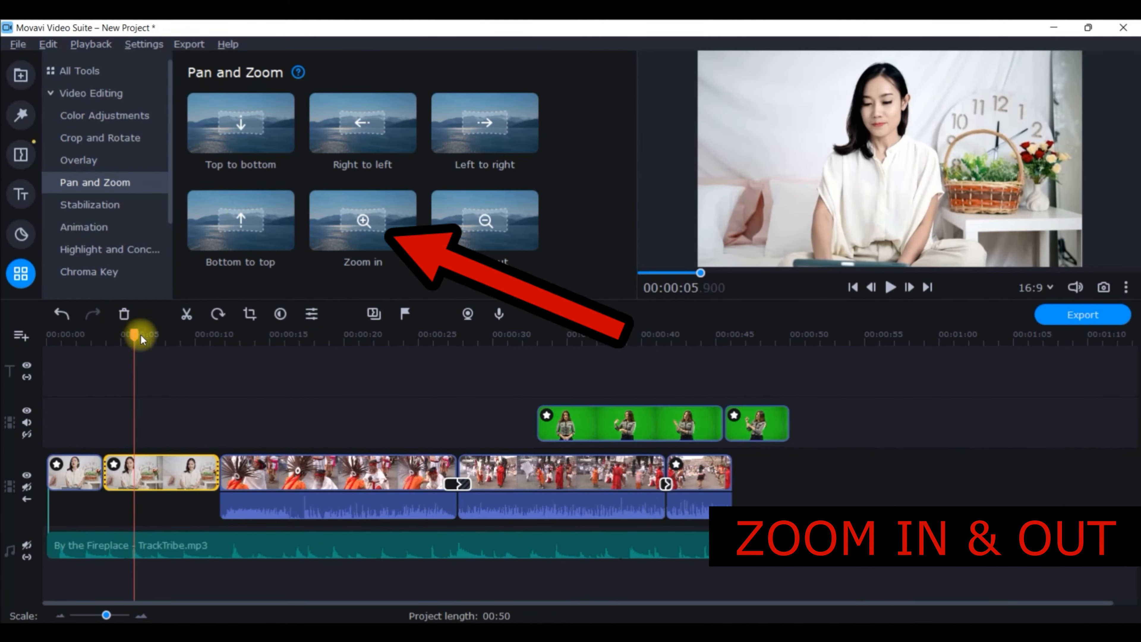
{"action": "left_click_drag", "start_coordinate": [134, 333], "coordinate": [102, 333]}
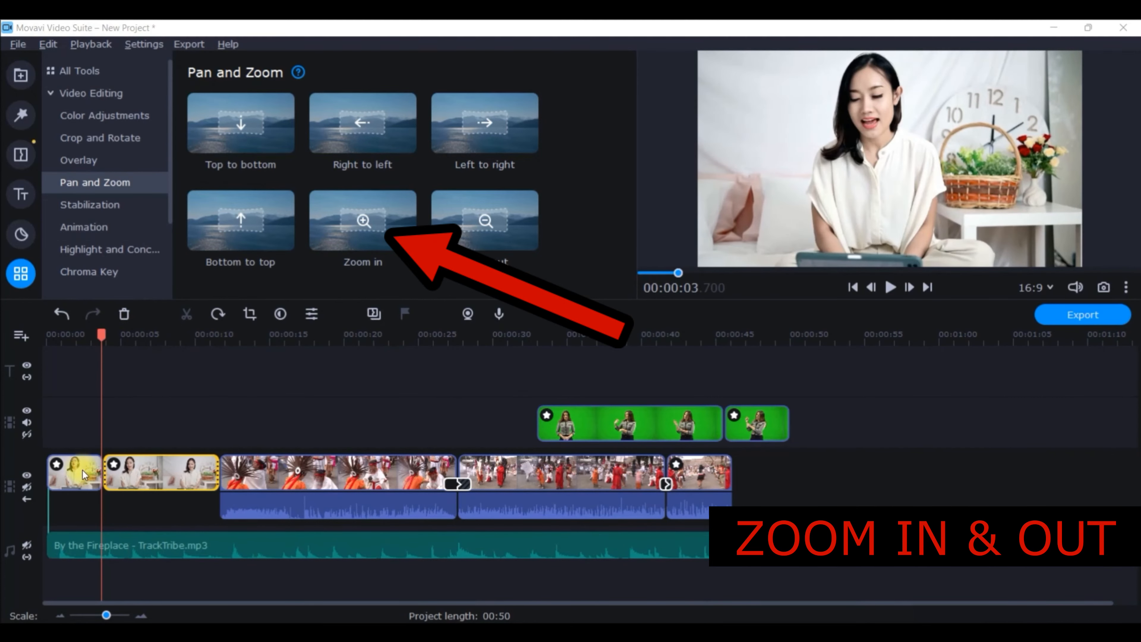
{"action": "left_click", "coordinate": [129, 478]}
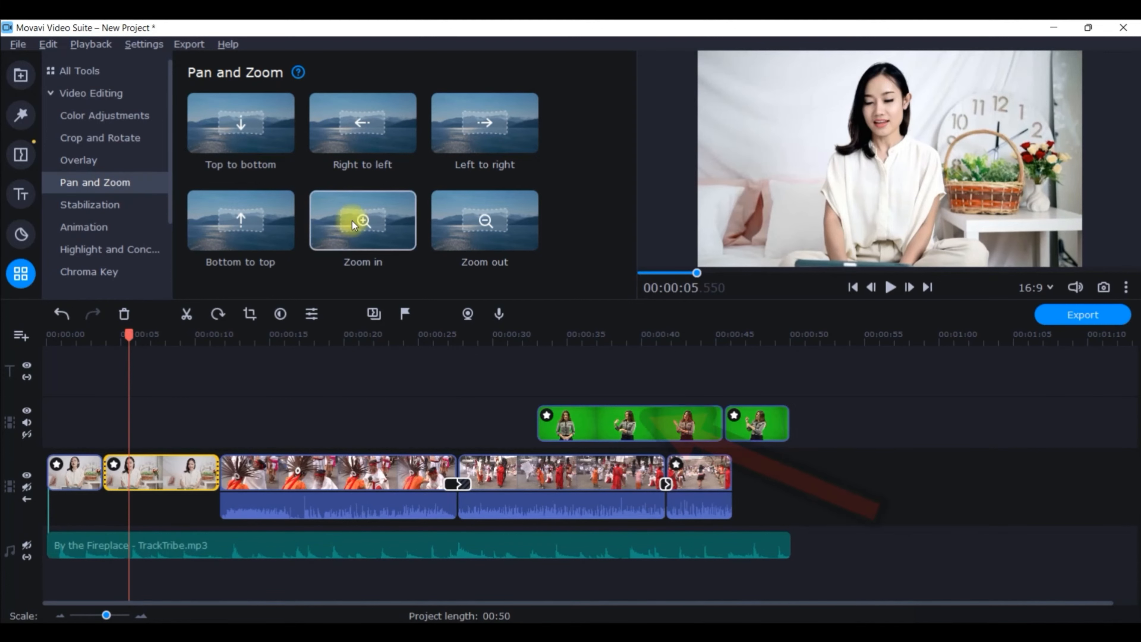
{"action": "left_click_drag", "start_coordinate": [376, 224], "coordinate": [119, 472]}
{"action": "left_click_drag", "start_coordinate": [154, 332], "coordinate": [116, 334]}
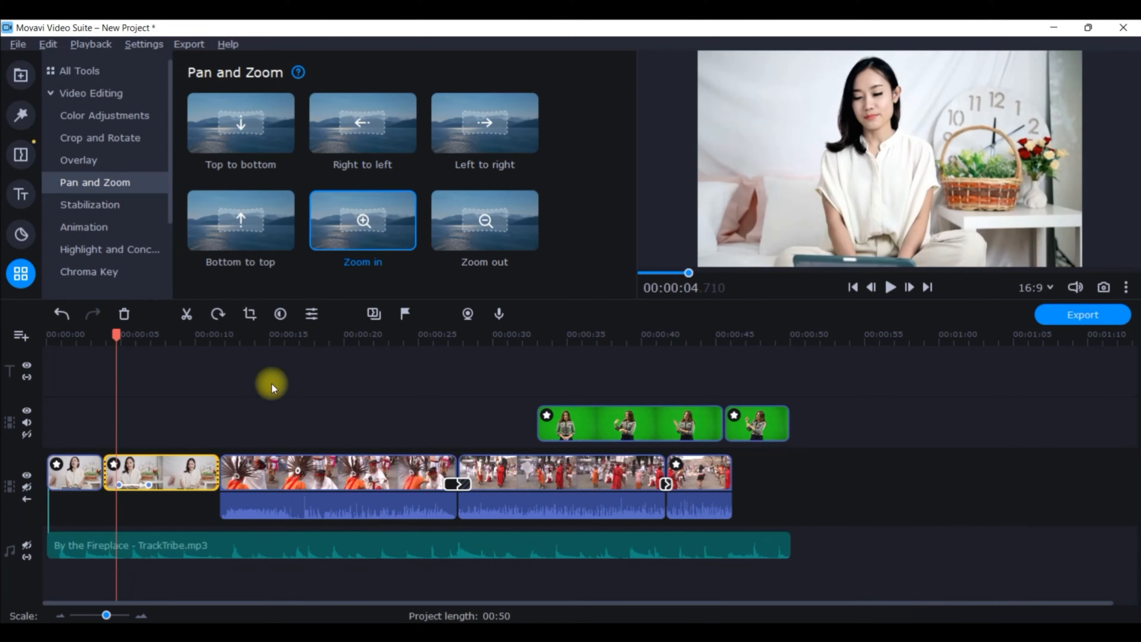
Start the zoom-in at 00:00:05.000 and move its end frame up onto the woman's face
{"action": "left_click_drag", "start_coordinate": [115, 484], "coordinate": [120, 485]}
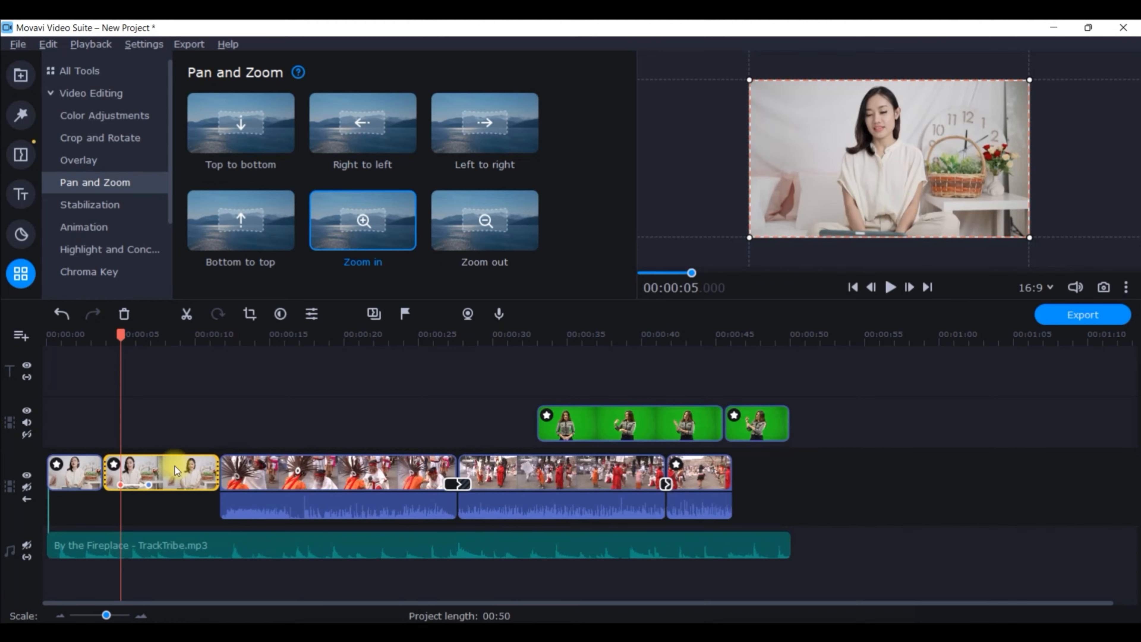
{"action": "left_click", "coordinate": [149, 484]}
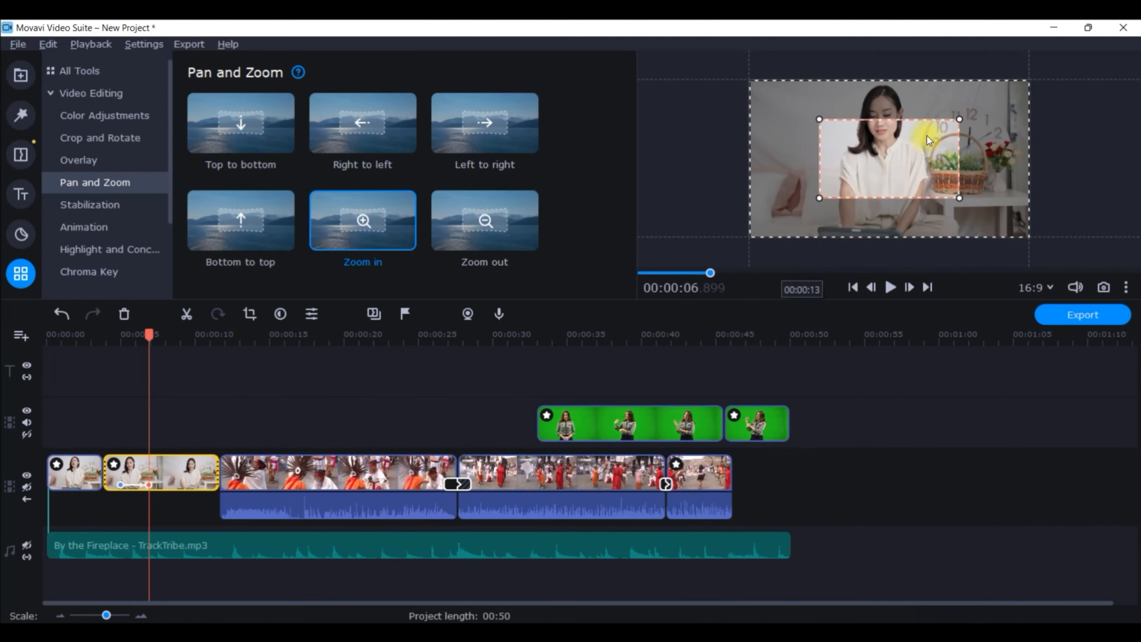
{"action": "left_click_drag", "start_coordinate": [912, 156], "coordinate": [902, 119]}
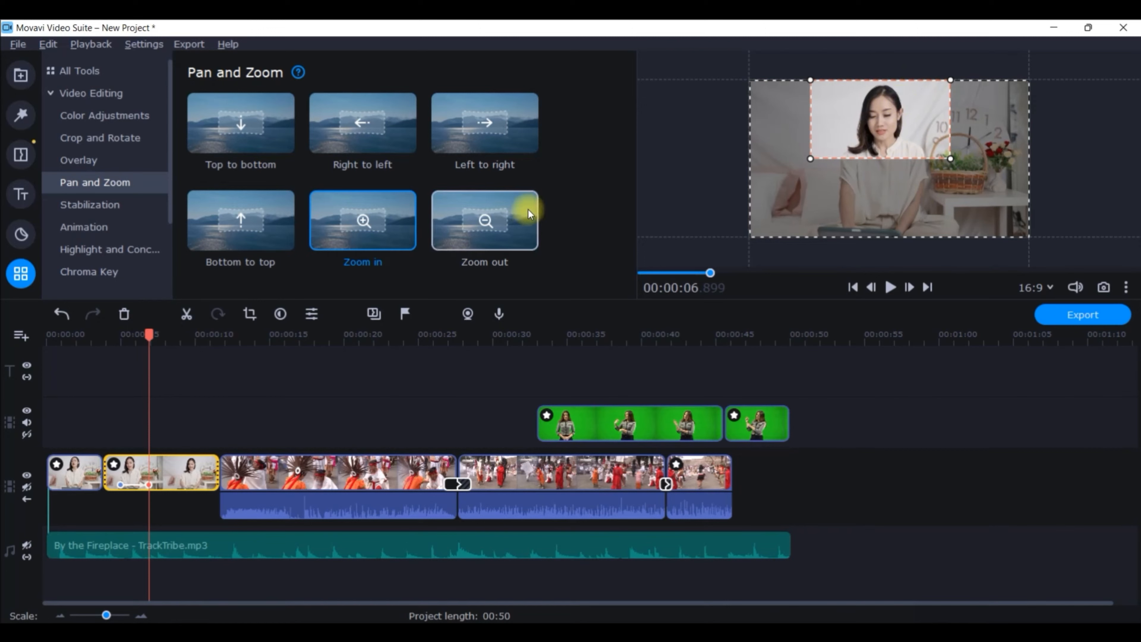
Add a Zoom out effect near the second clip's end, starting at 00:00:09.850, and align its end frame with the full picture
{"action": "left_click_drag", "start_coordinate": [491, 225], "coordinate": [177, 485]}
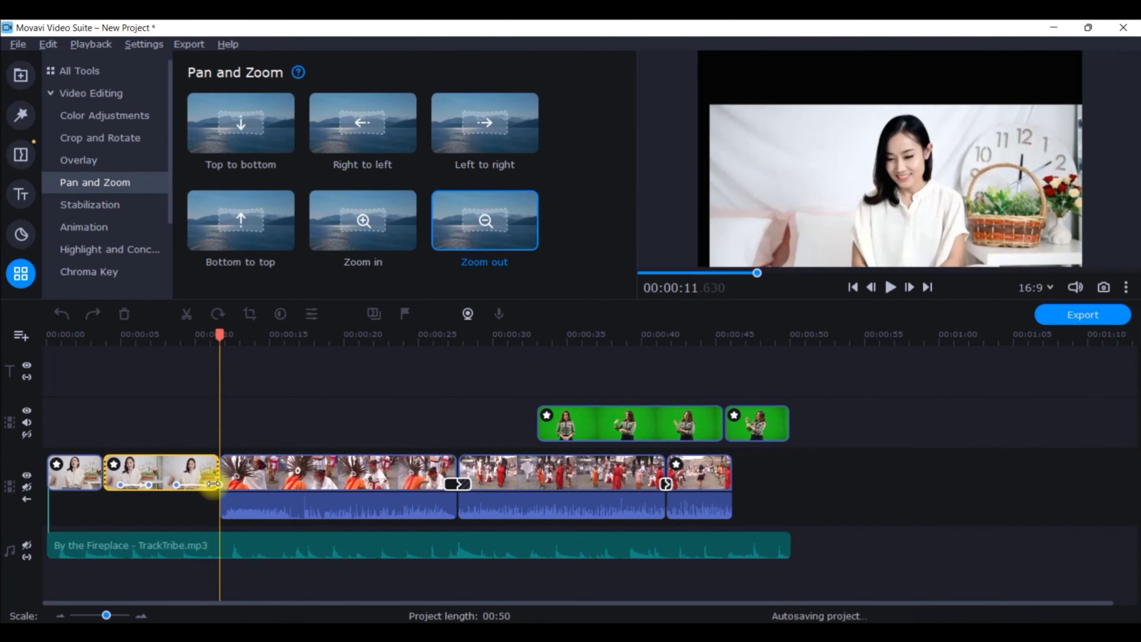
{"action": "left_click_drag", "start_coordinate": [175, 484], "coordinate": [192, 484]}
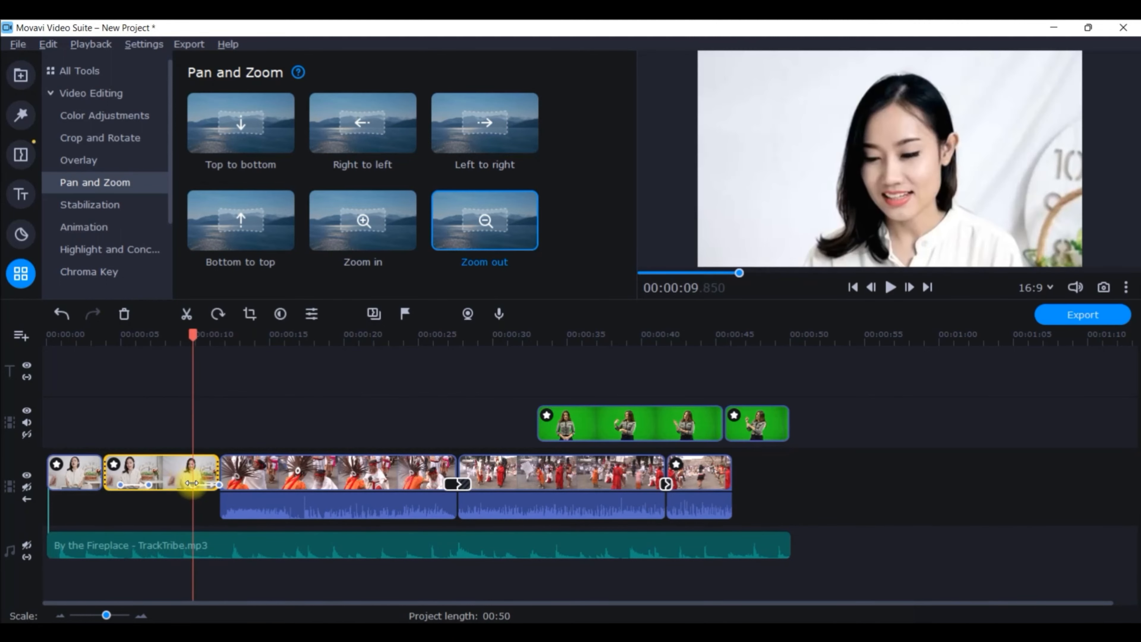
{"action": "left_click", "coordinate": [219, 485]}
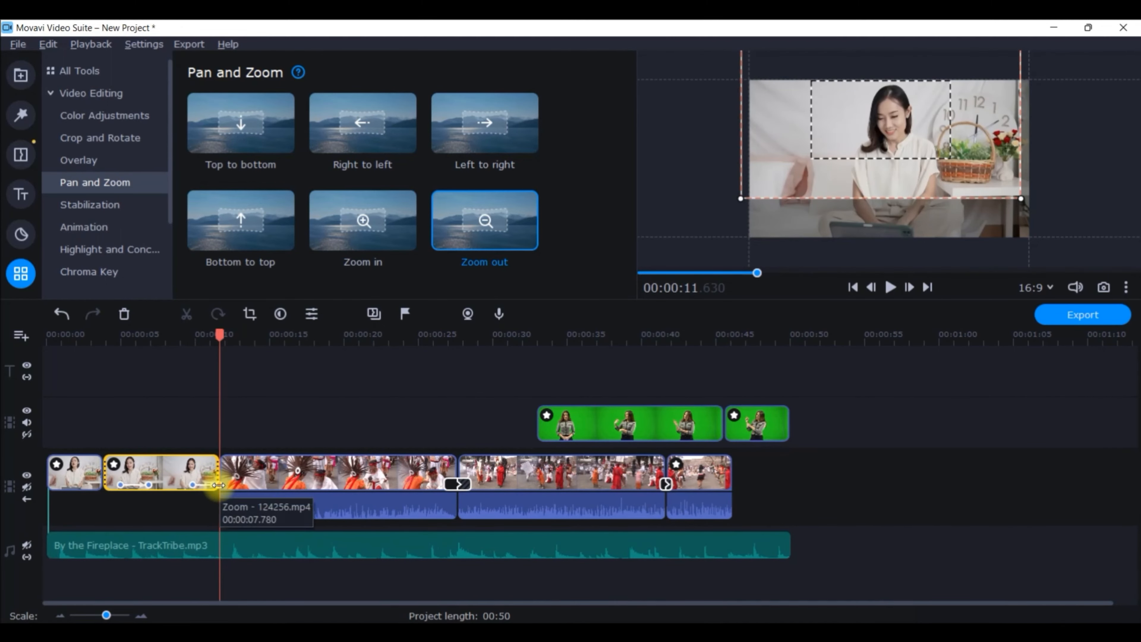
{"action": "left_click_drag", "start_coordinate": [861, 185], "coordinate": [870, 227]}
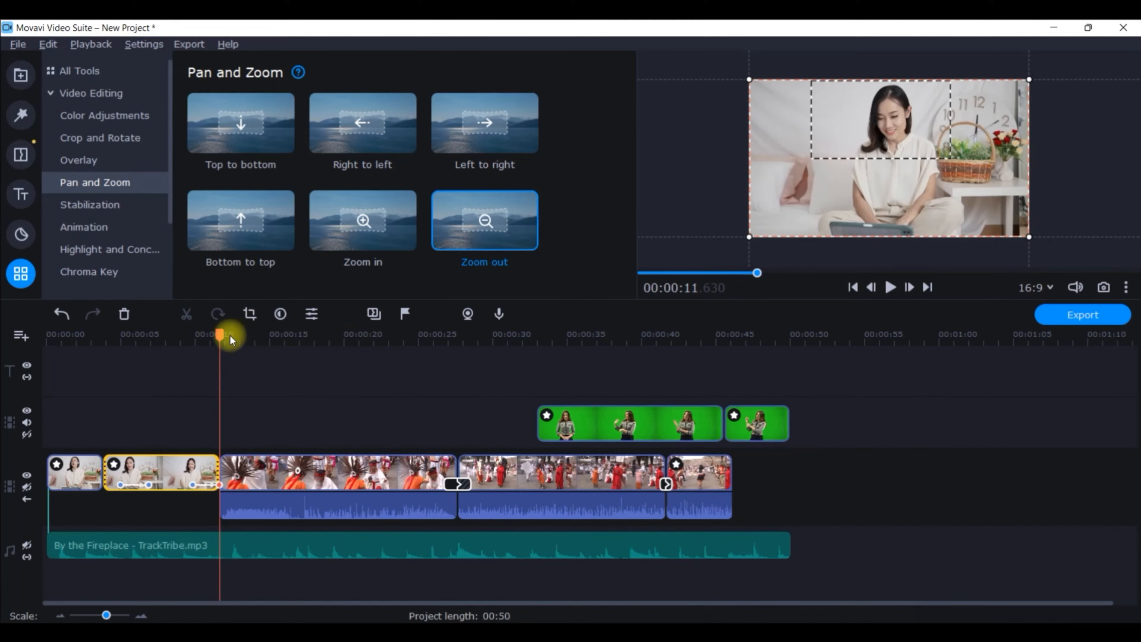
{"action": "left_click_drag", "start_coordinate": [216, 336], "coordinate": [89, 335]}
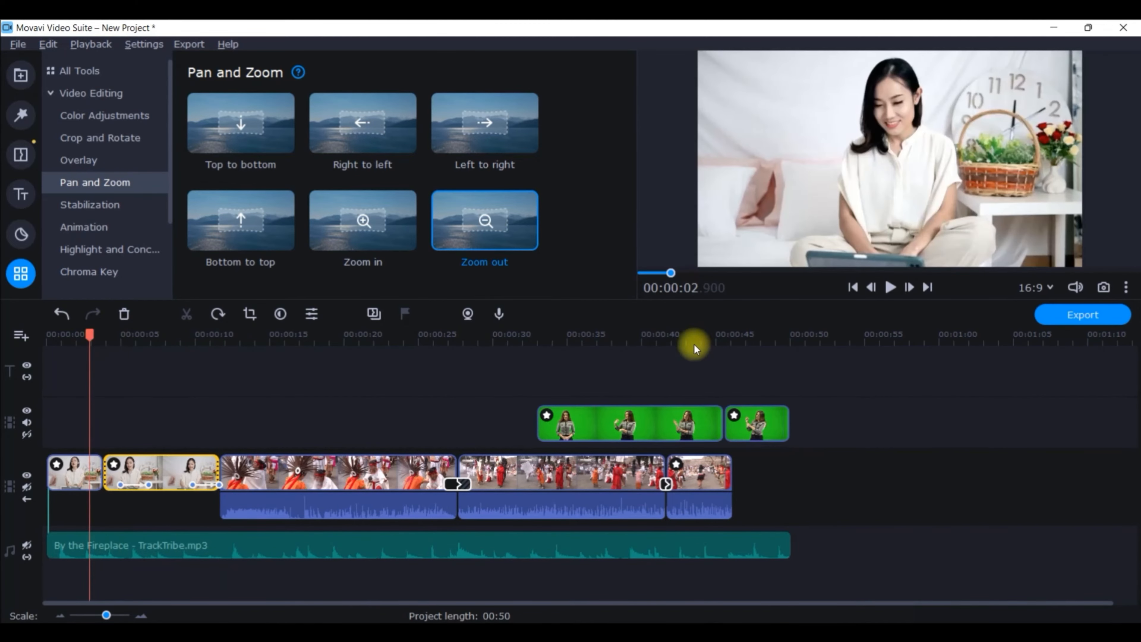
Play the project from 00:00:02.900 into the third clip to preview the second clip's zoom effects
{"action": "left_click", "coordinate": [889, 287]}
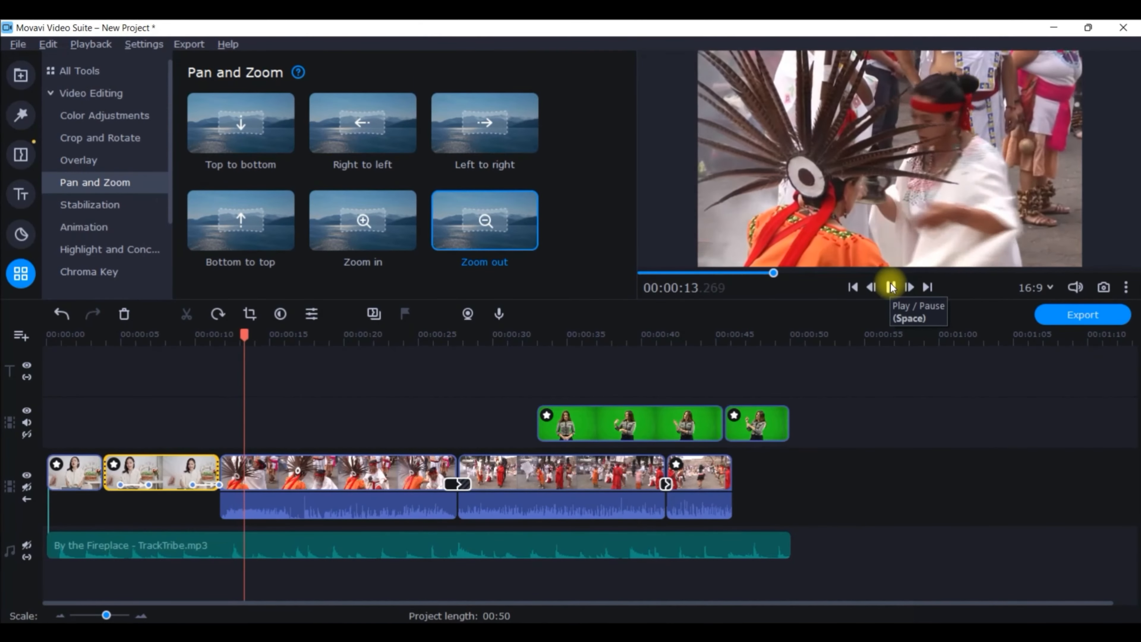
{"action": "left_click", "coordinate": [890, 287]}
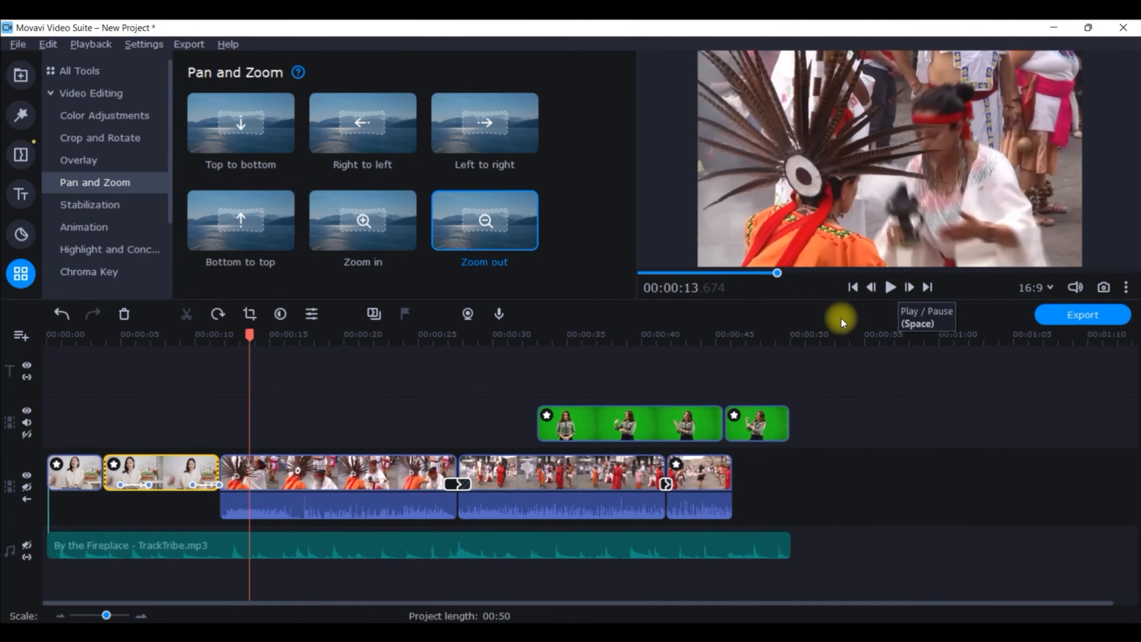
Move the second clip's zoom-in effect so it begins exactly at the clip's start, and play back the result
{"action": "left_click_drag", "start_coordinate": [249, 338], "coordinate": [211, 343]}
{"action": "left_click", "coordinate": [86, 380]}
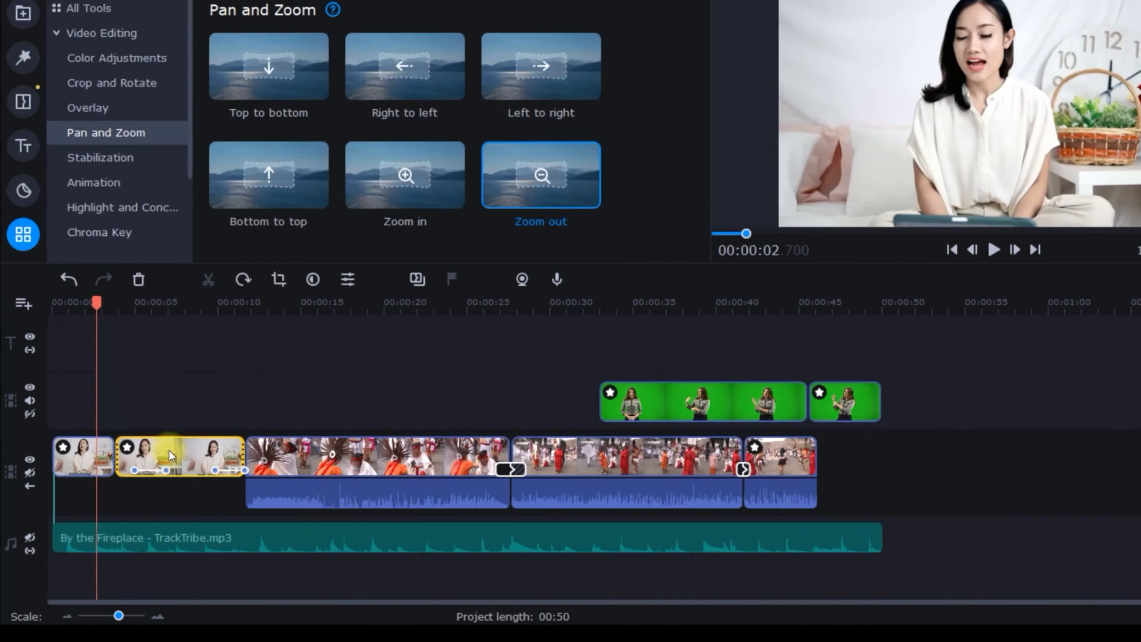
{"action": "left_click", "coordinate": [151, 485]}
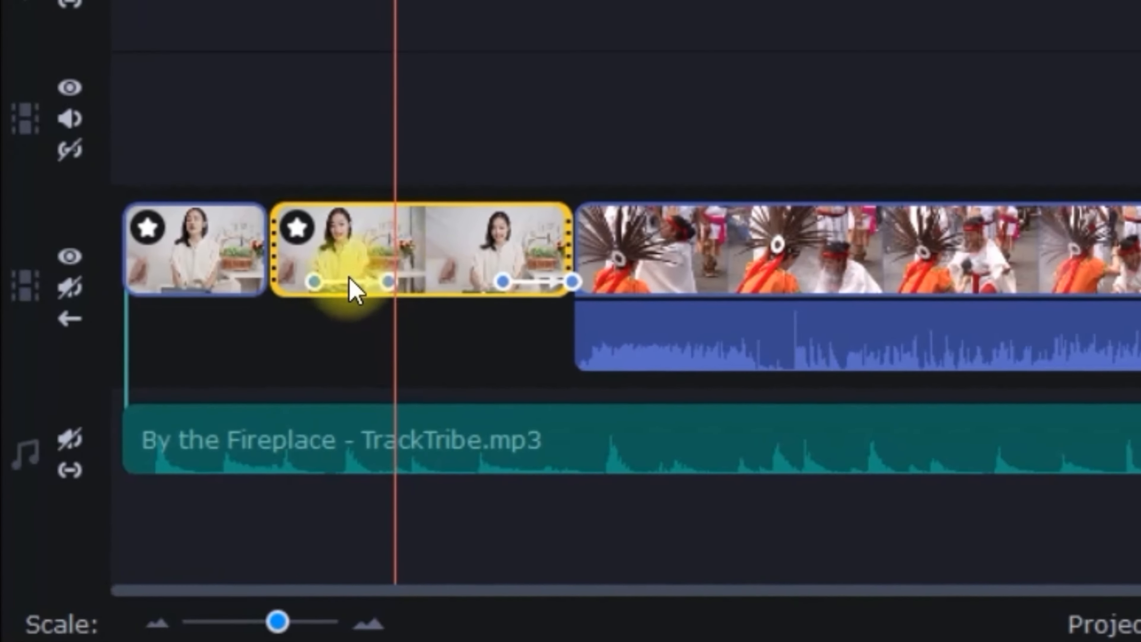
{"action": "left_click_drag", "start_coordinate": [245, 377], "coordinate": [227, 379]}
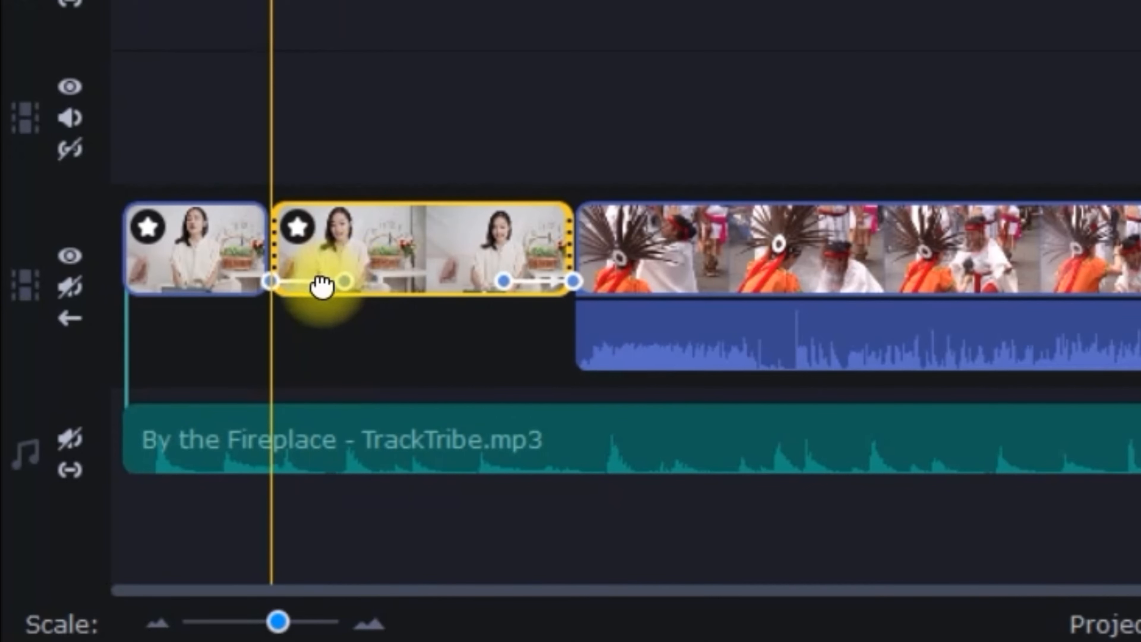
{"action": "left_click_drag", "start_coordinate": [321, 286], "coordinate": [331, 286]}
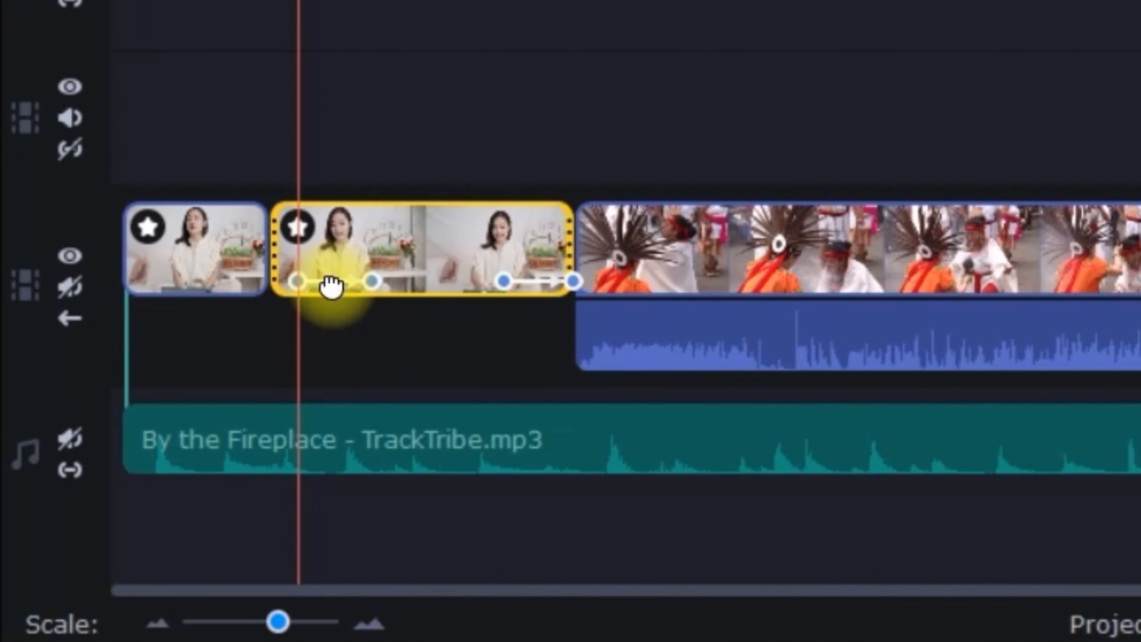
{"action": "left_click_drag", "start_coordinate": [330, 286], "coordinate": [304, 284]}
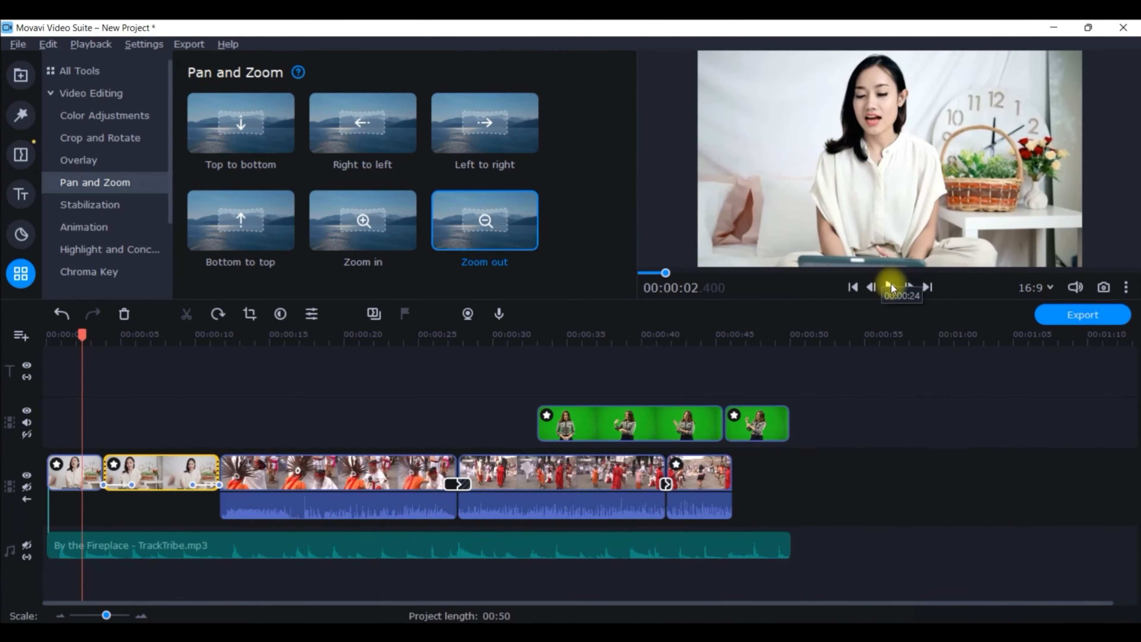
{"action": "left_click", "coordinate": [890, 286]}
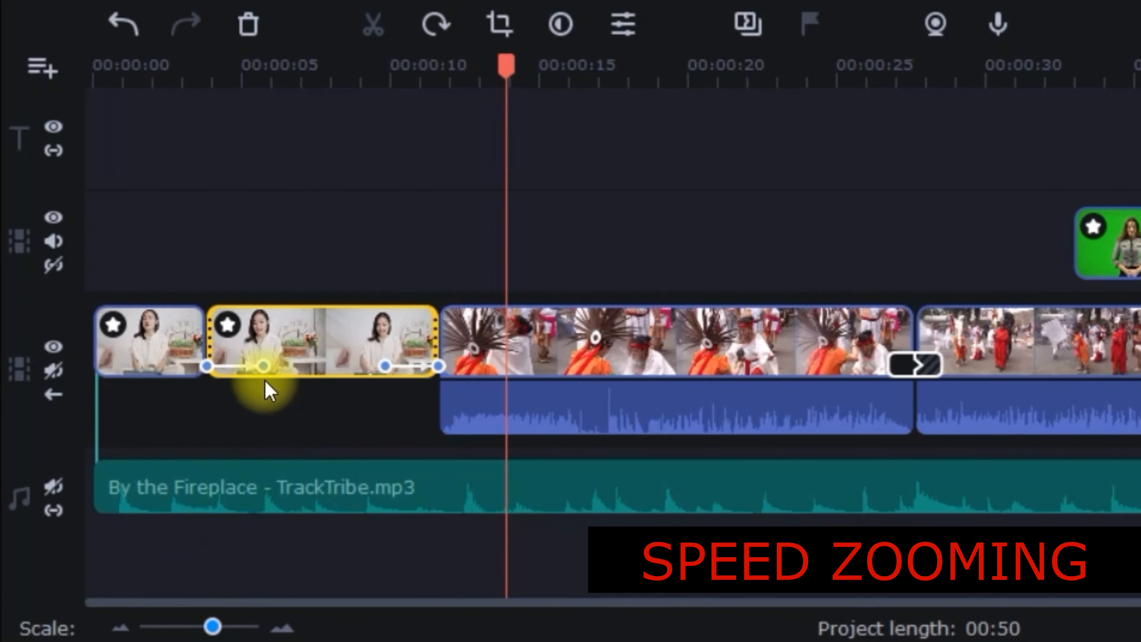
Shorten the second clip's zooms, ending the zoom-in at about 00:00:05 and starting the zoom-out at 00:00:10.650, and play them back
{"action": "left_click", "coordinate": [262, 366]}
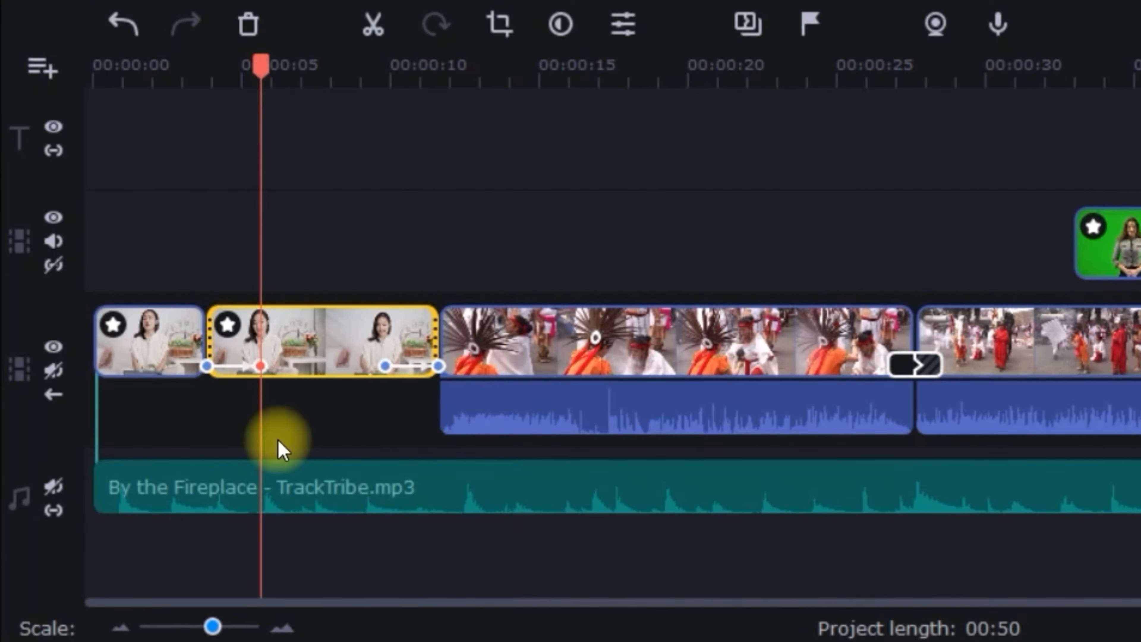
{"action": "left_click_drag", "start_coordinate": [213, 626], "coordinate": [216, 626]}
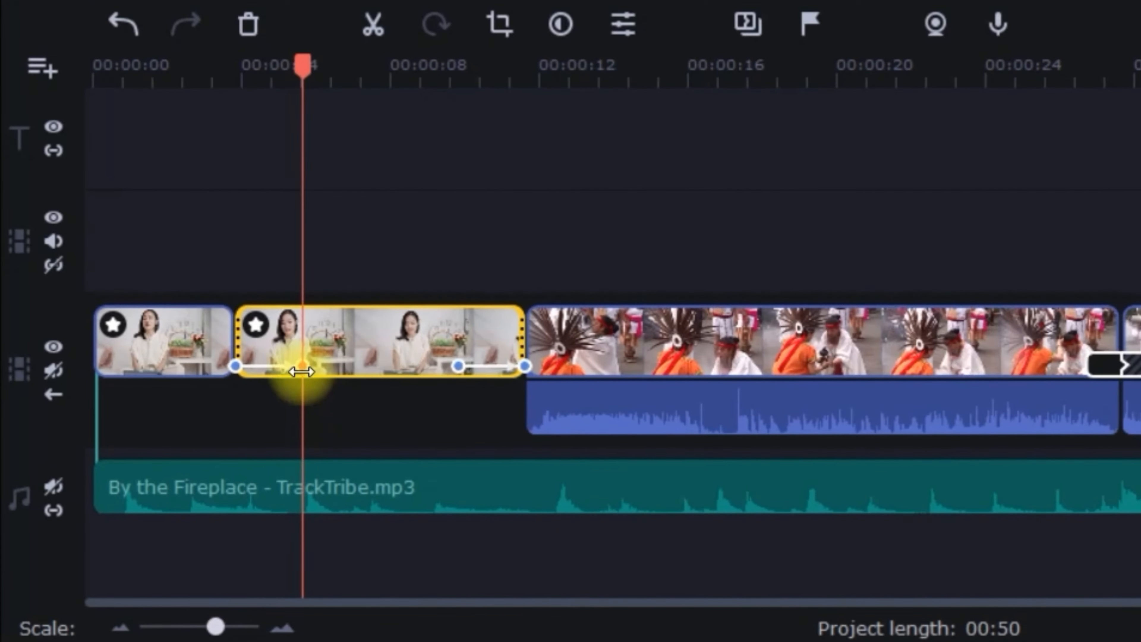
{"action": "left_click_drag", "start_coordinate": [301, 367], "coordinate": [278, 367]}
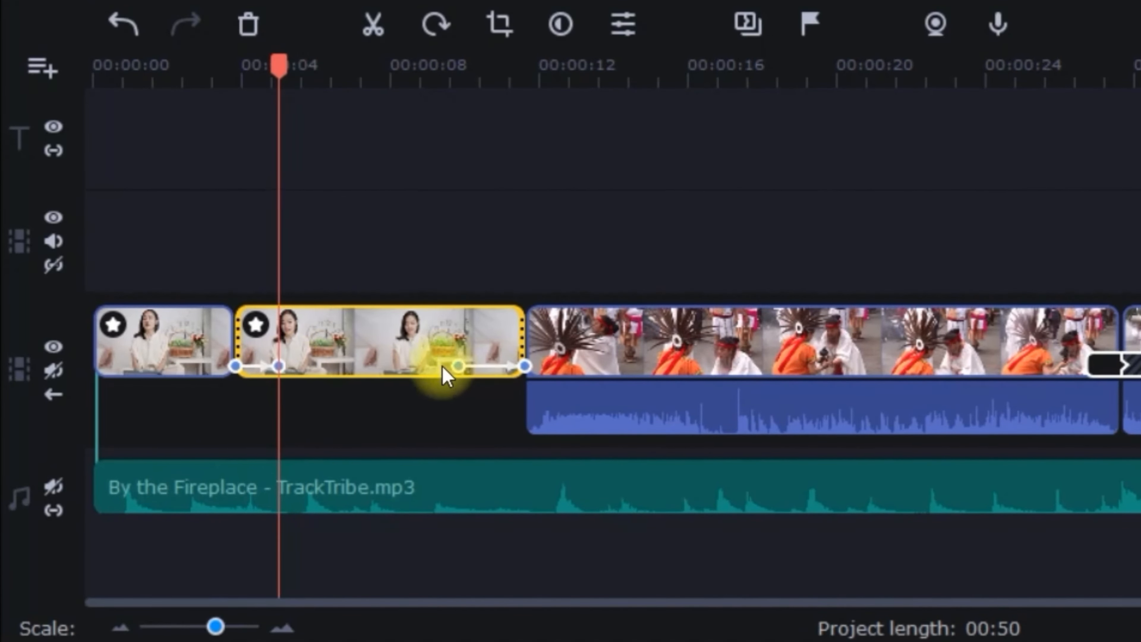
{"action": "left_click", "coordinate": [457, 364]}
{"action": "left_click_drag", "start_coordinate": [456, 362], "coordinate": [485, 364]}
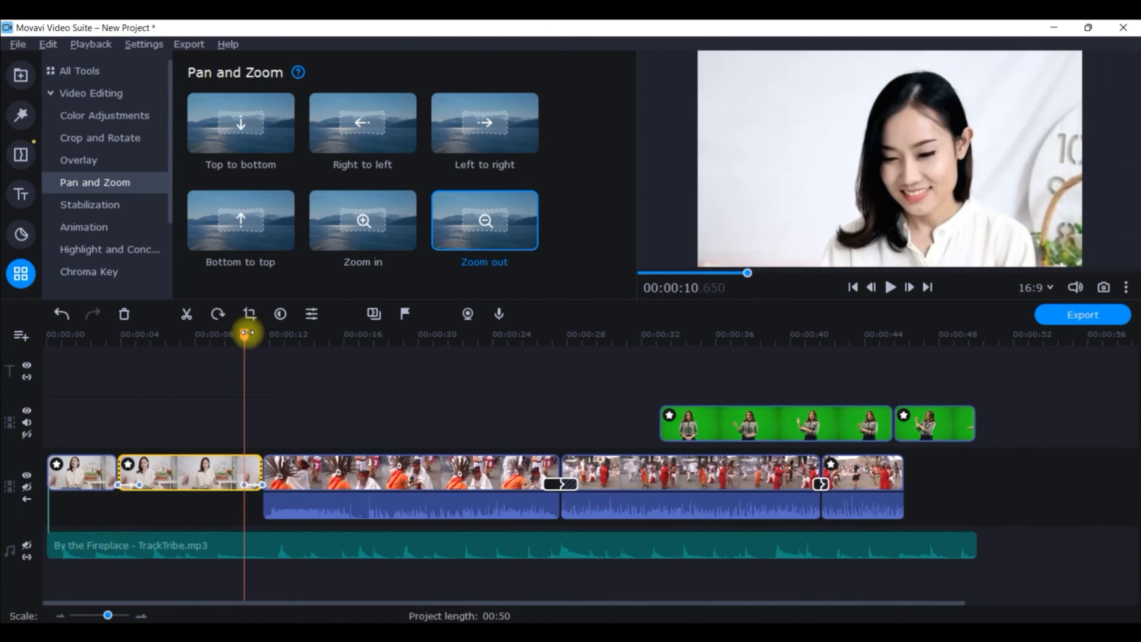
{"action": "left_click_drag", "start_coordinate": [246, 333], "coordinate": [111, 336]}
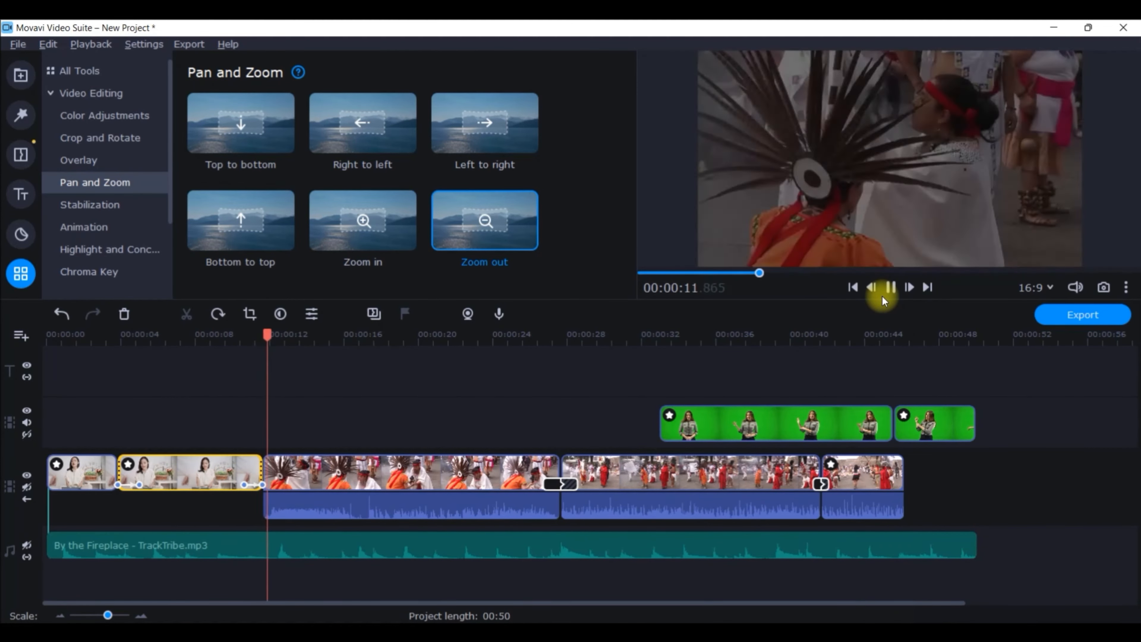
{"action": "left_click", "coordinate": [891, 288]}
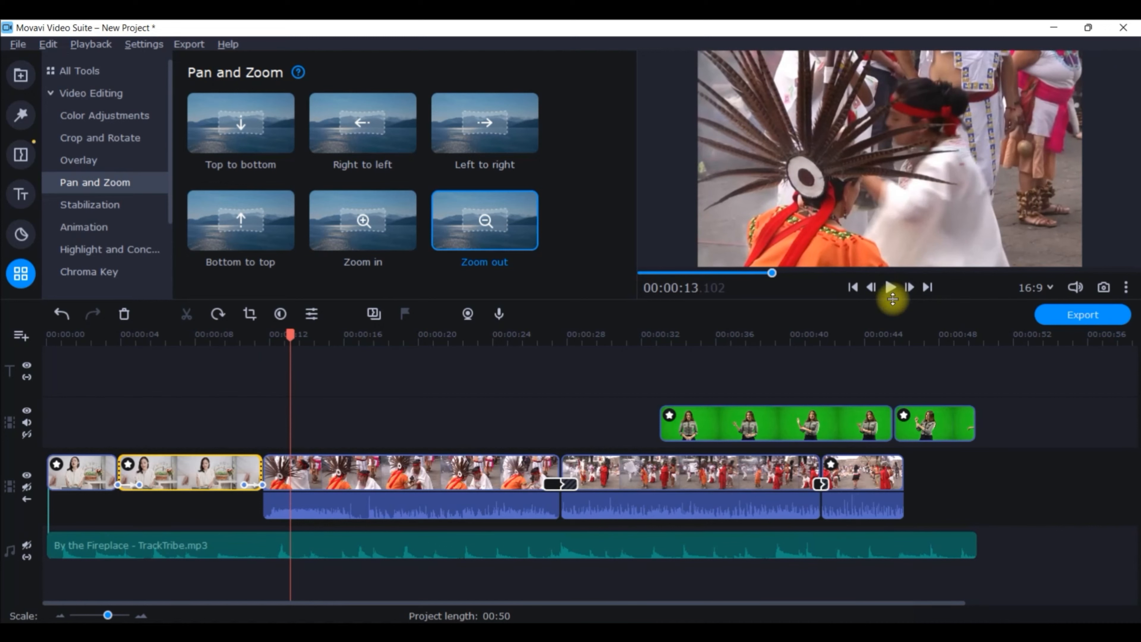
Stabilize the main track's second clip with Accuracy 15 and Shaking 5
{"action": "left_click", "coordinate": [91, 211]}
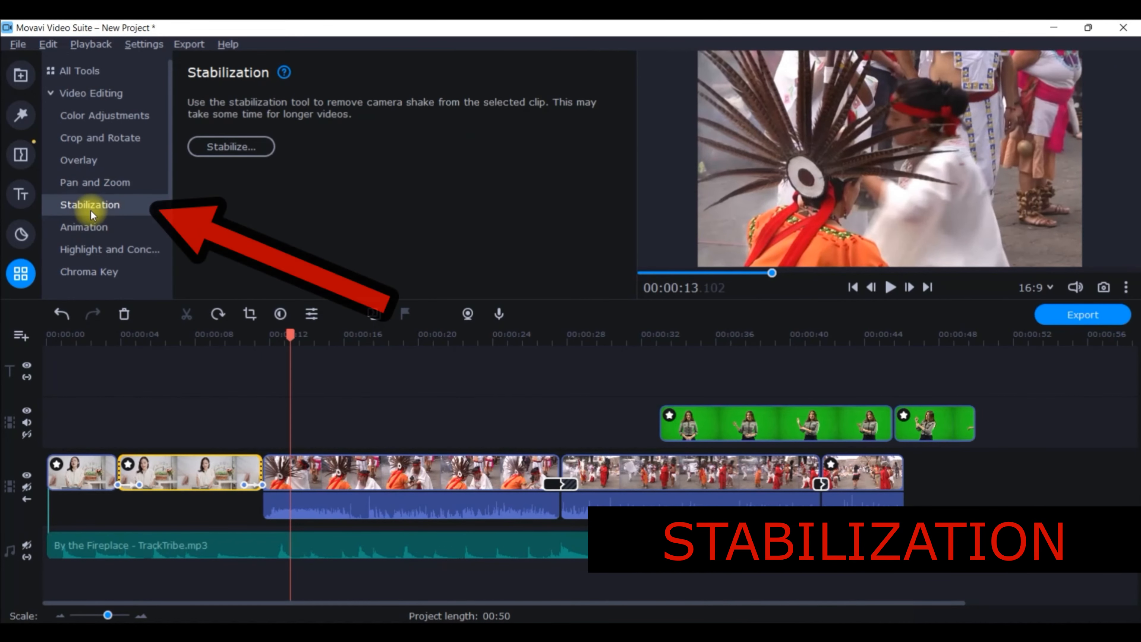
{"action": "left_click", "coordinate": [223, 147]}
{"action": "left_click", "coordinate": [397, 297]}
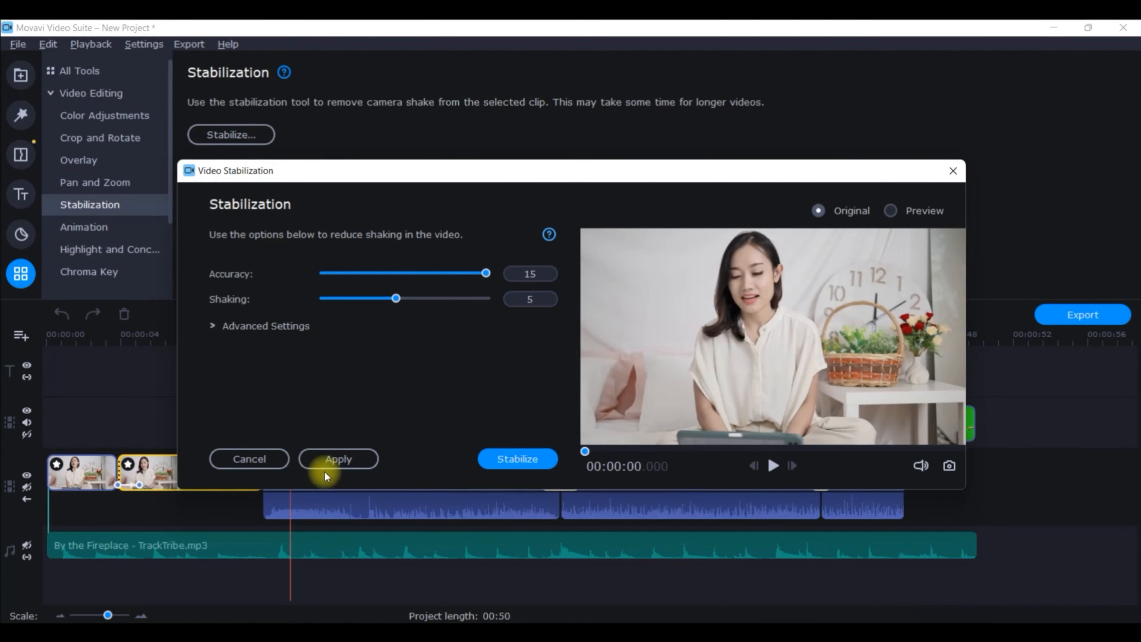
{"action": "left_click", "coordinate": [535, 455]}
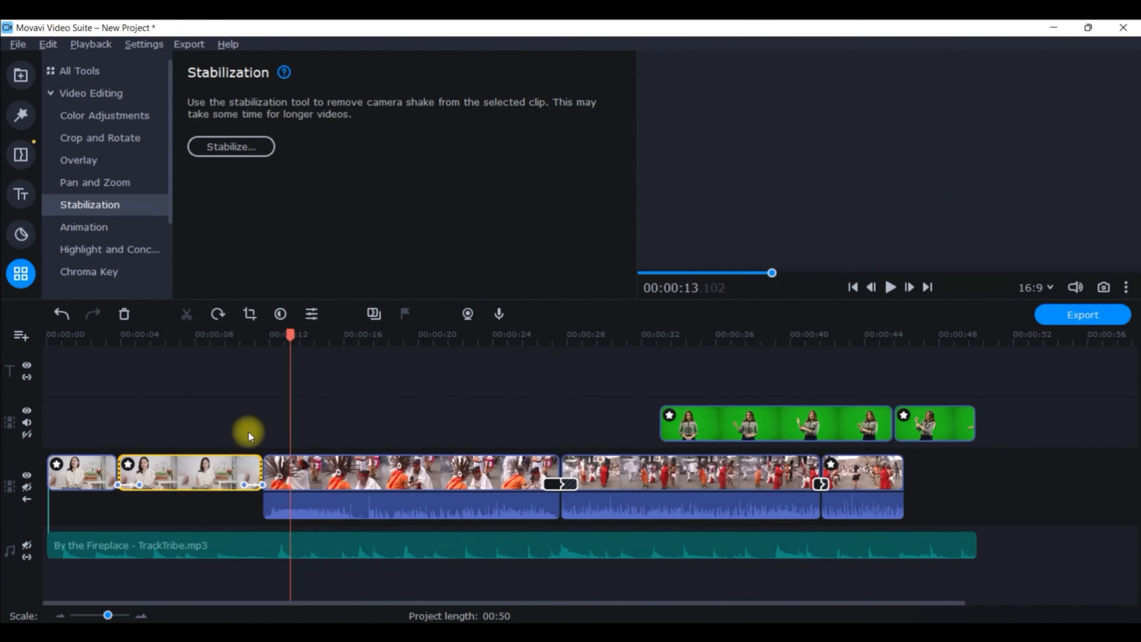
{"action": "left_click", "coordinate": [185, 469]}
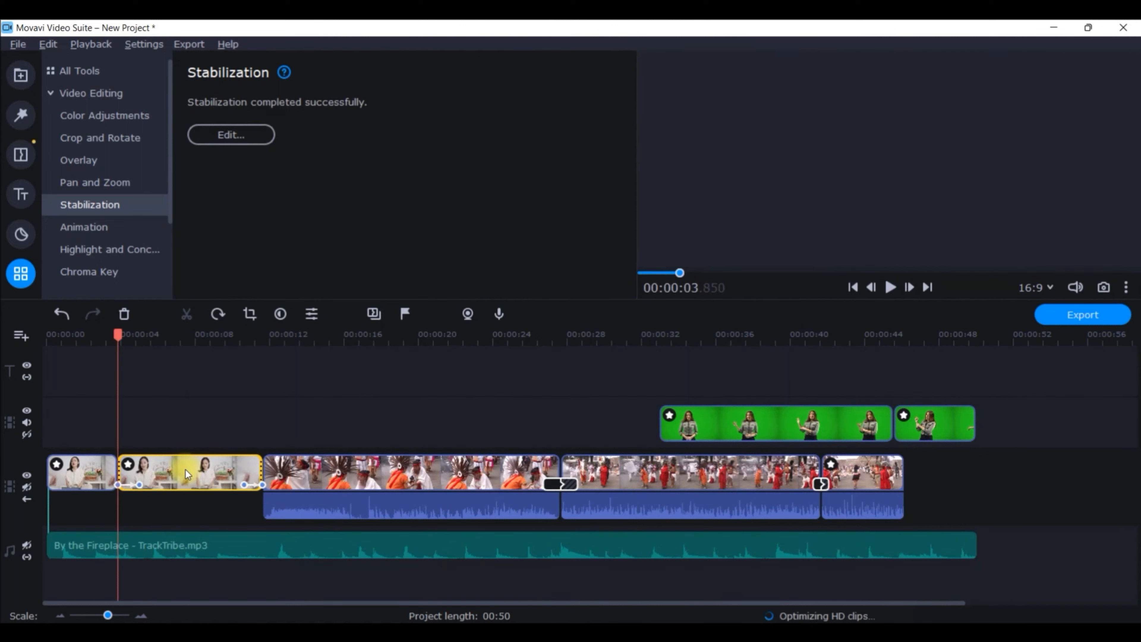
Review the second clip's stabilization options without changing them and play back the stabilized clip
{"action": "left_click", "coordinate": [264, 134]}
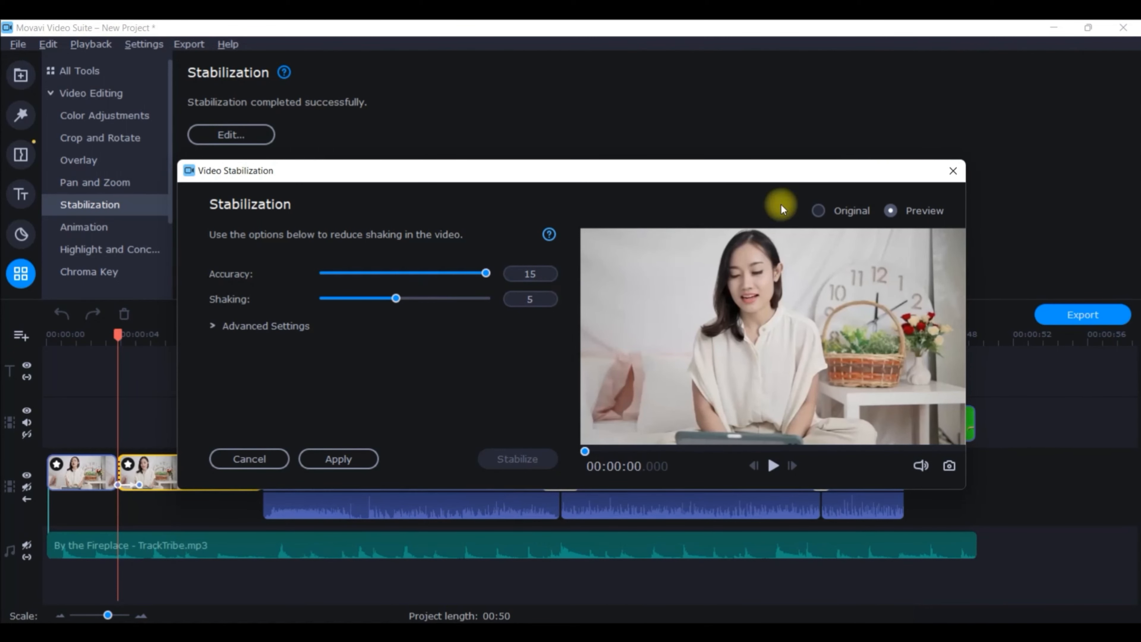
{"action": "left_click", "coordinate": [952, 171]}
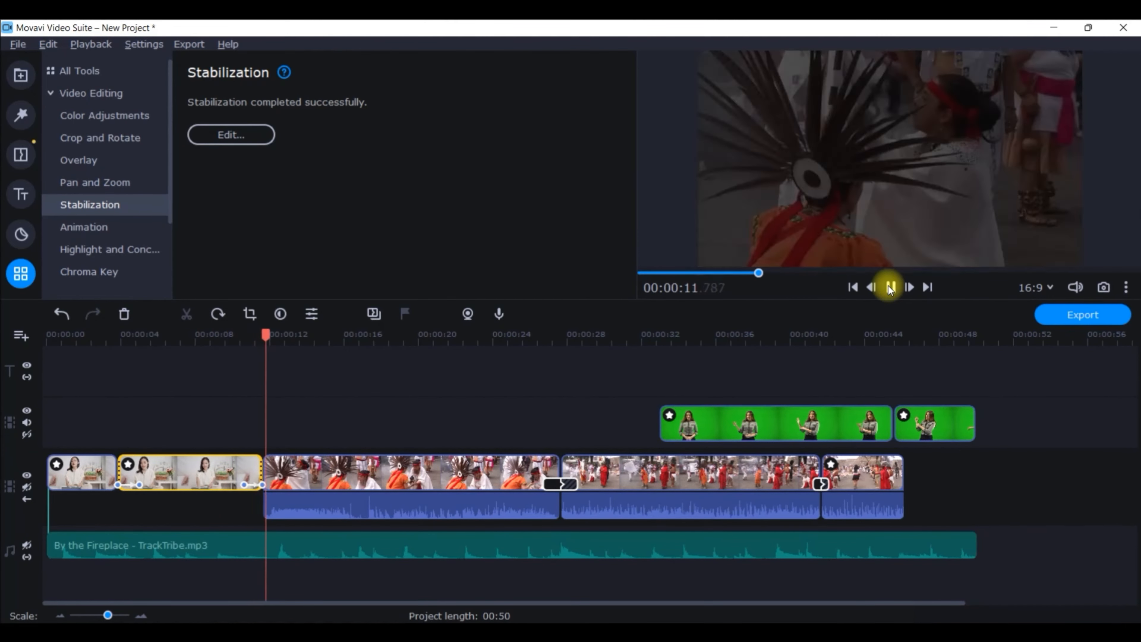
{"action": "left_click", "coordinate": [890, 287]}
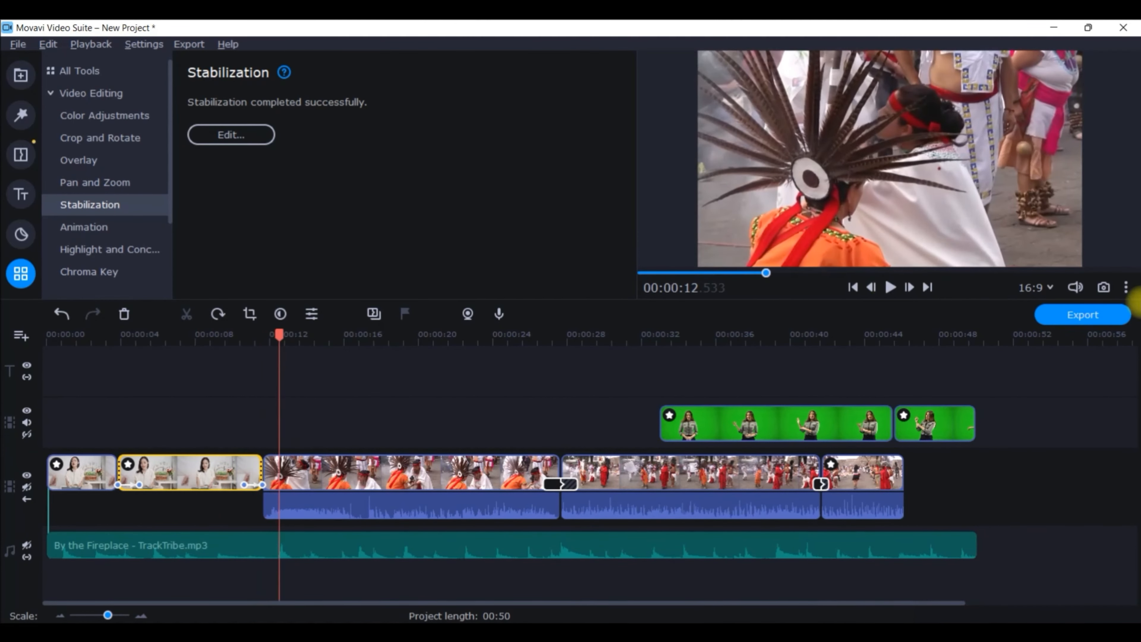
Open the Animation tool for the first green-screen overlay clip and preview the clip's entrance from 00:00:32.280
{"action": "left_click", "coordinate": [81, 229]}
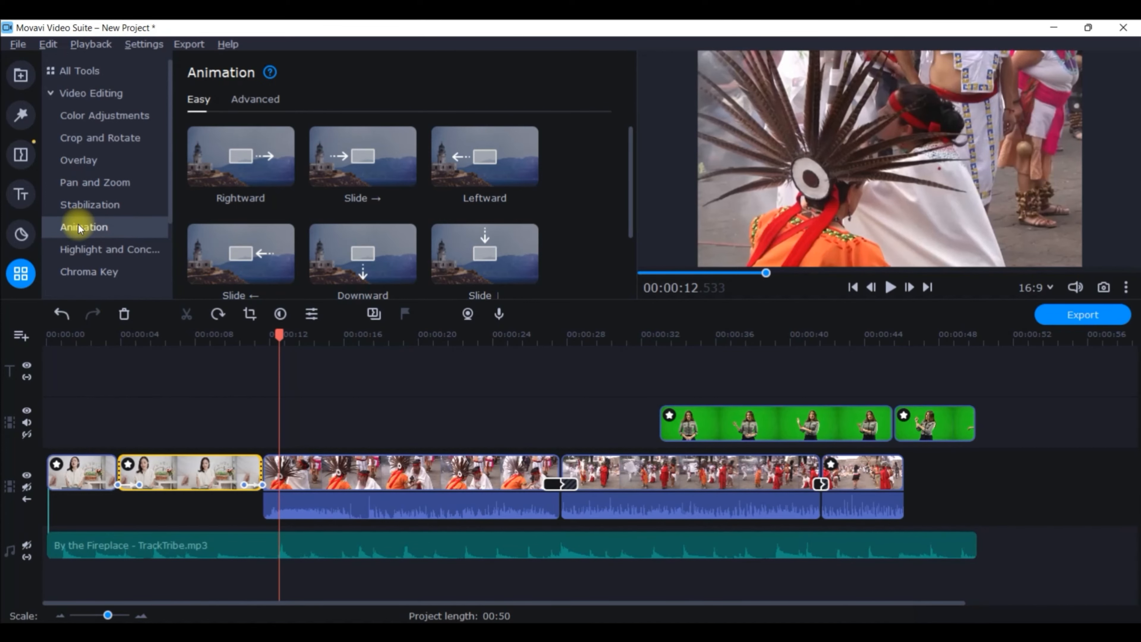
{"action": "left_click", "coordinate": [776, 419]}
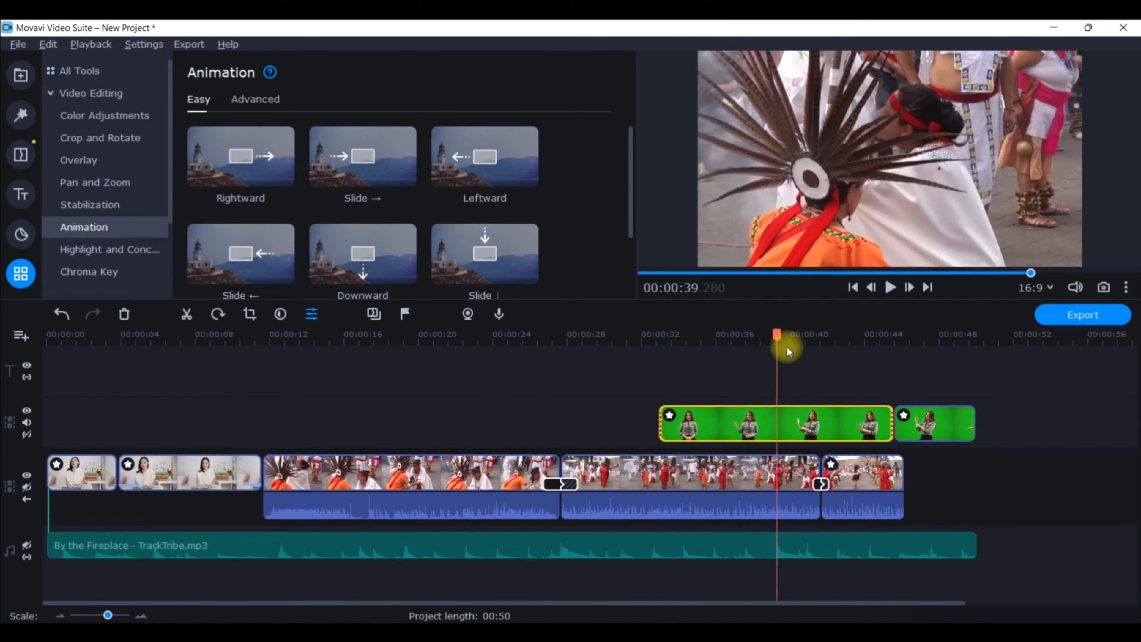
{"action": "left_click_drag", "start_coordinate": [777, 334], "coordinate": [645, 335]}
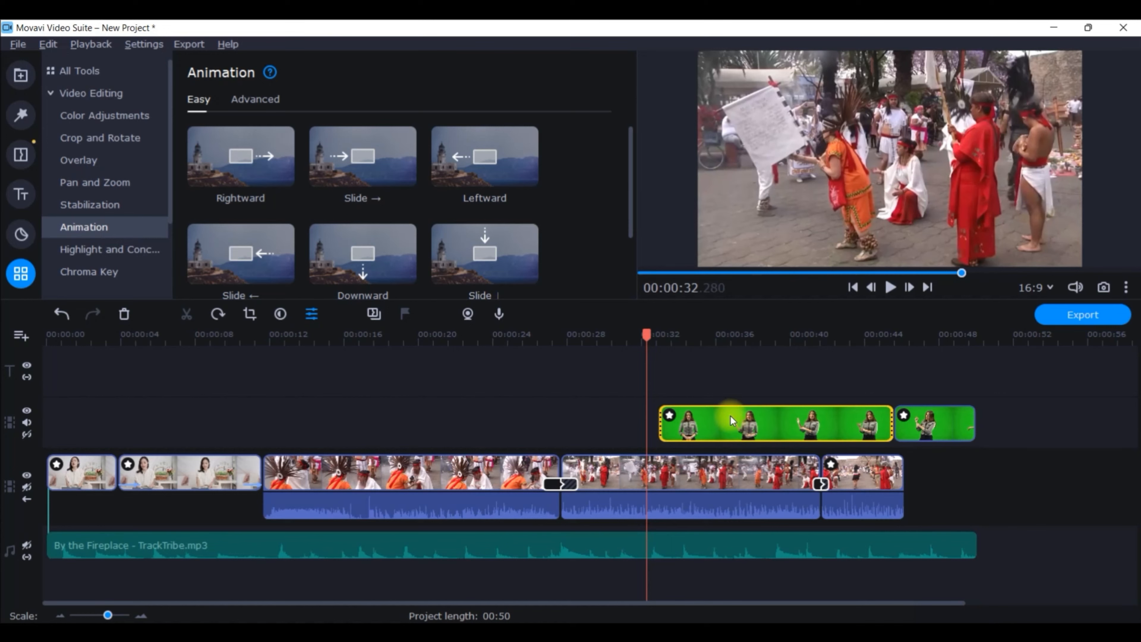
{"action": "left_click", "coordinate": [893, 288]}
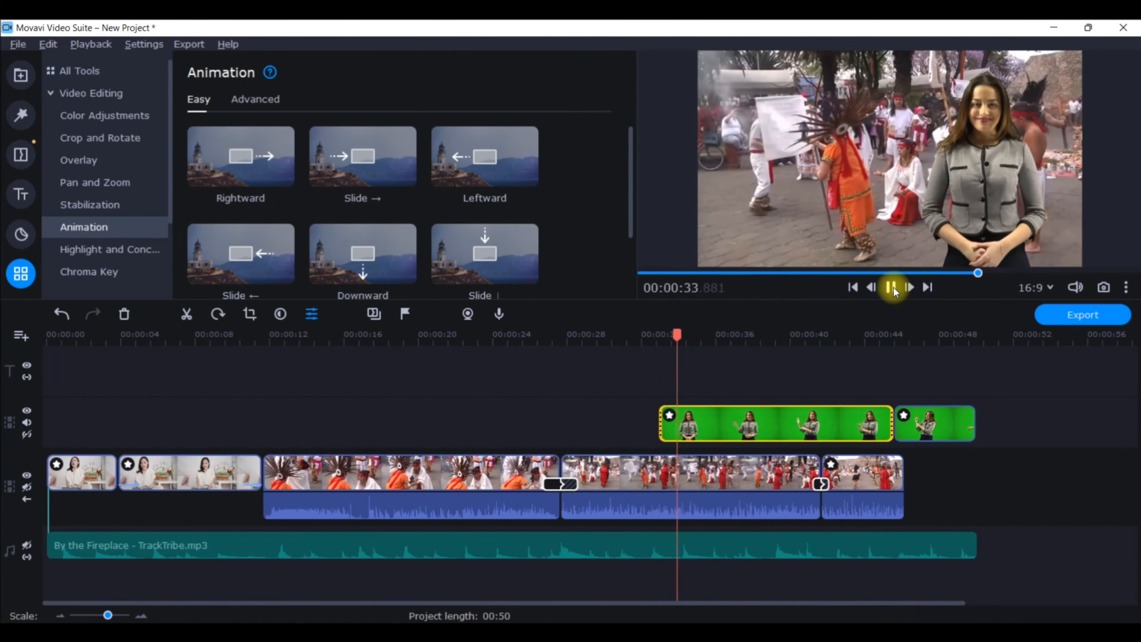
{"action": "left_click", "coordinate": [889, 288]}
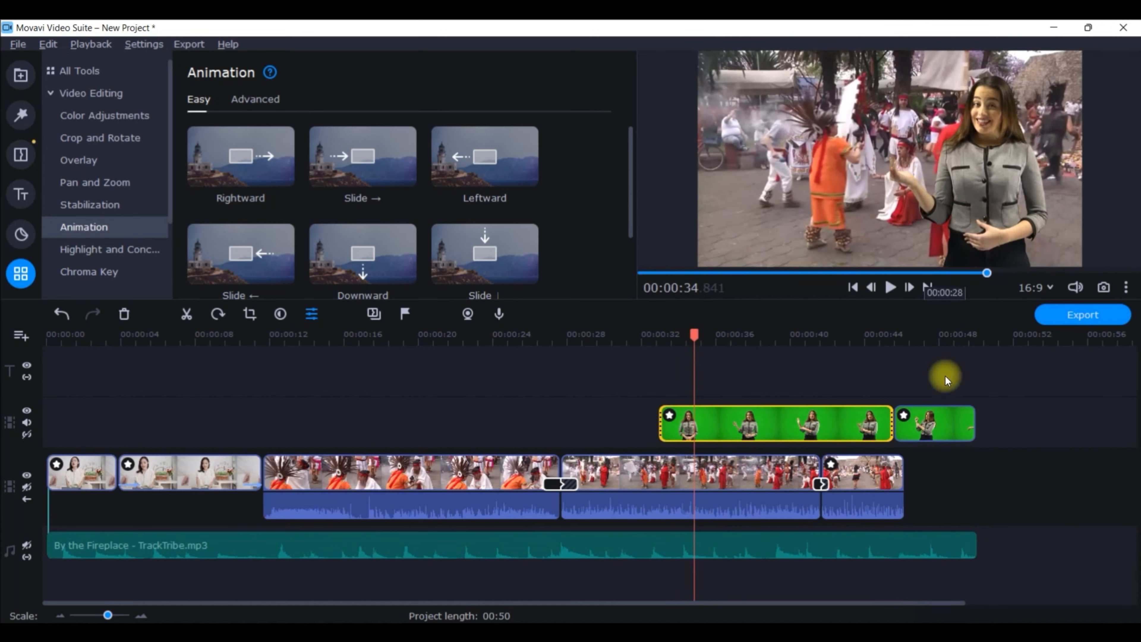
Move both green-screen overlay clips earlier to start at 00:00:27.660, aligned with the main track's fourth clip, and select the first one
{"action": "left_click_drag", "start_coordinate": [831, 428], "coordinate": [750, 425]}
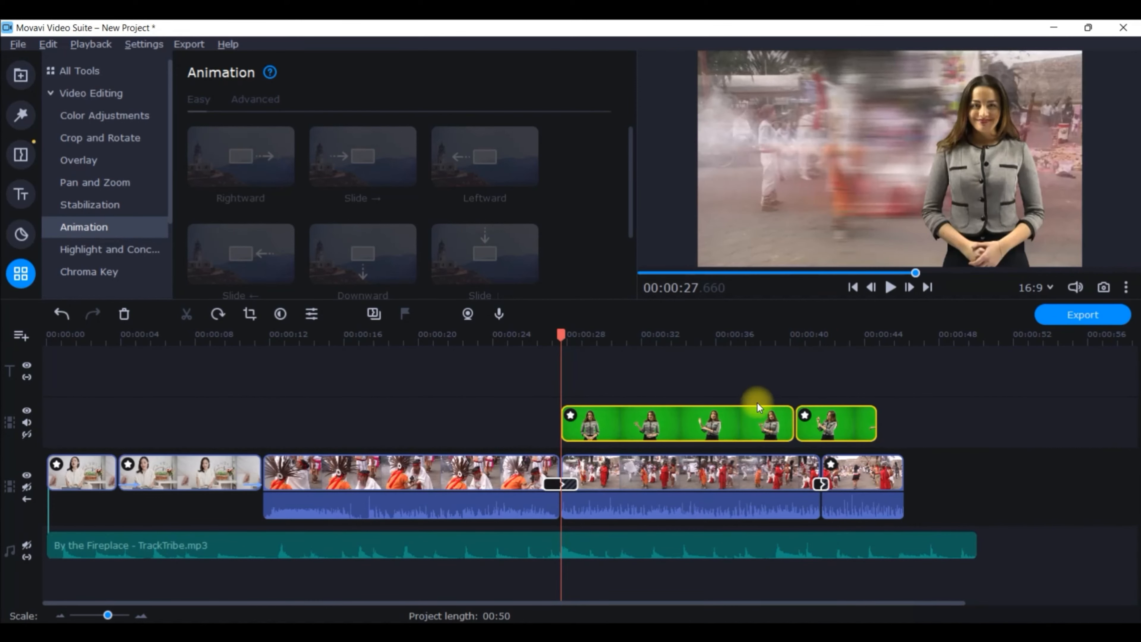
{"action": "left_click", "coordinate": [593, 414]}
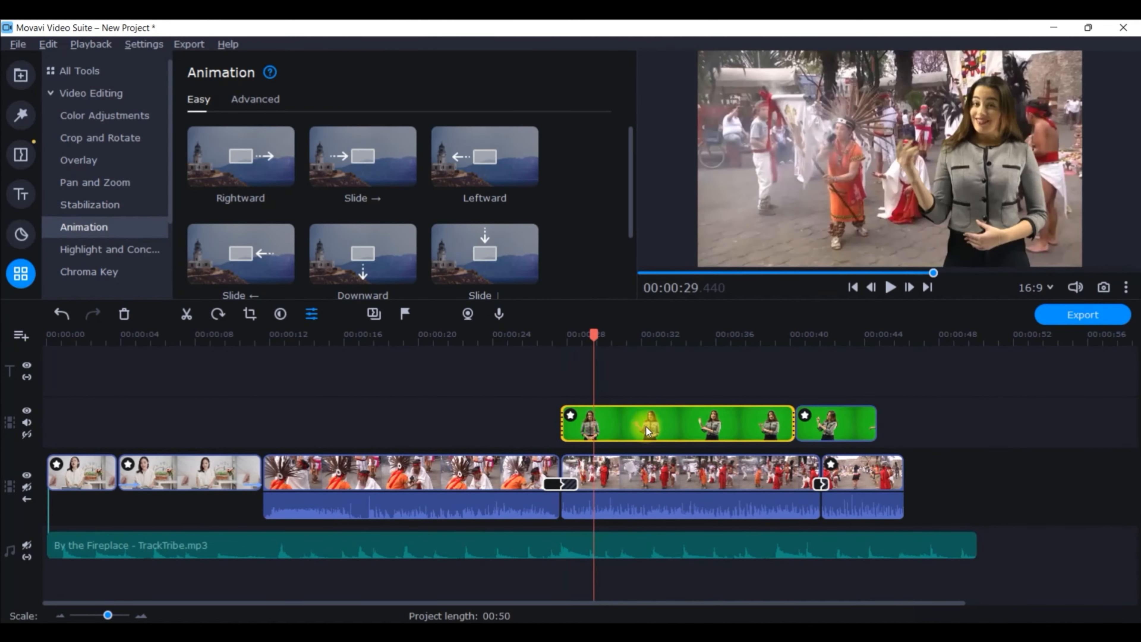
Apply the Zoom in animation at the start of the first green-screen overlay clip
{"action": "left_click", "coordinate": [88, 227]}
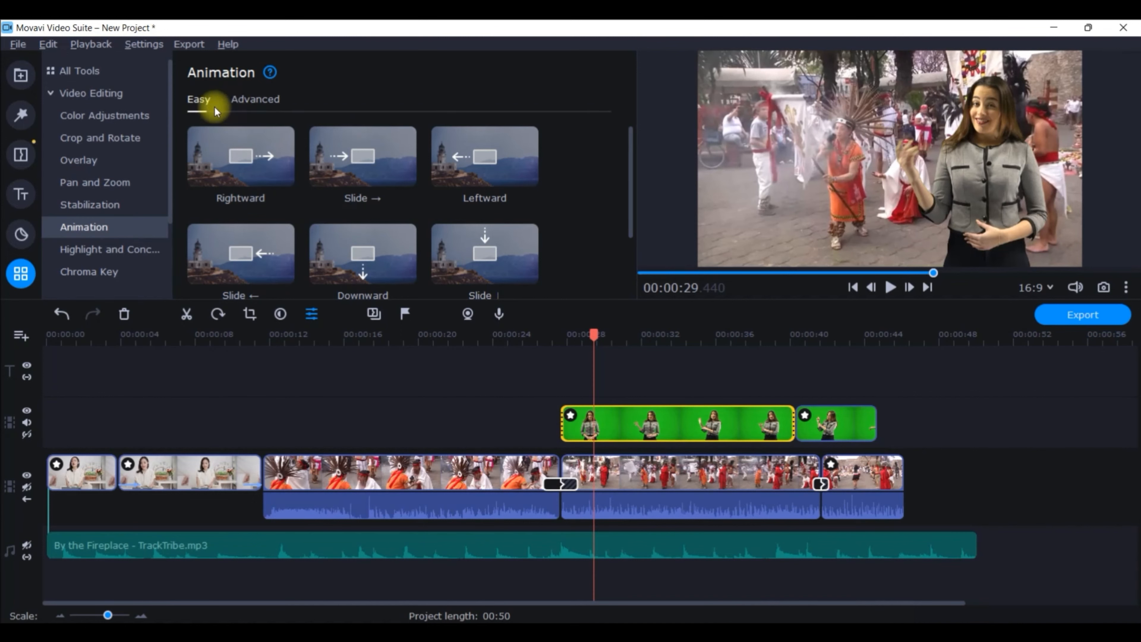
{"action": "scroll", "coordinate": [283, 169], "scroll_direction": "down", "scroll_amount": 5}
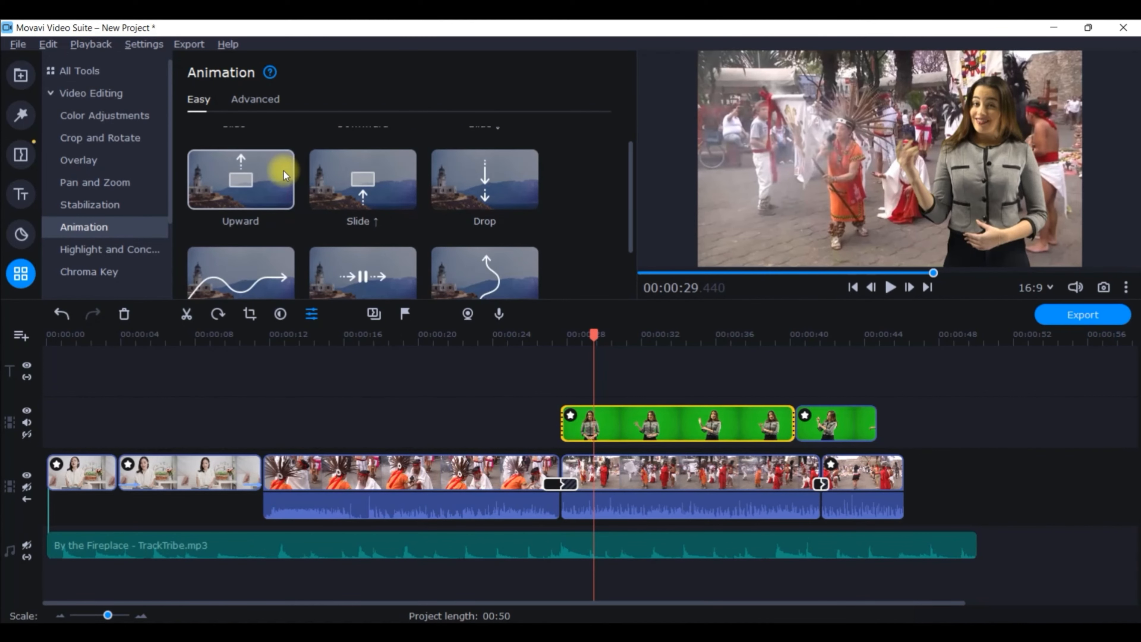
{"action": "scroll", "coordinate": [283, 170], "scroll_direction": "down", "scroll_amount": 4}
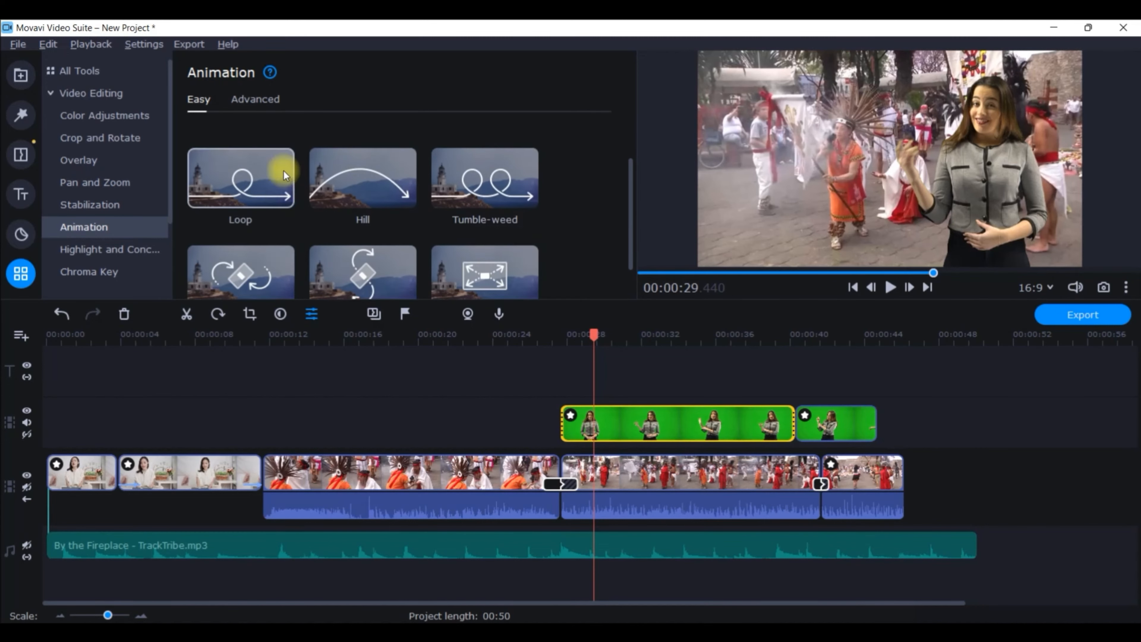
{"action": "left_click_drag", "start_coordinate": [502, 224], "coordinate": [563, 417]}
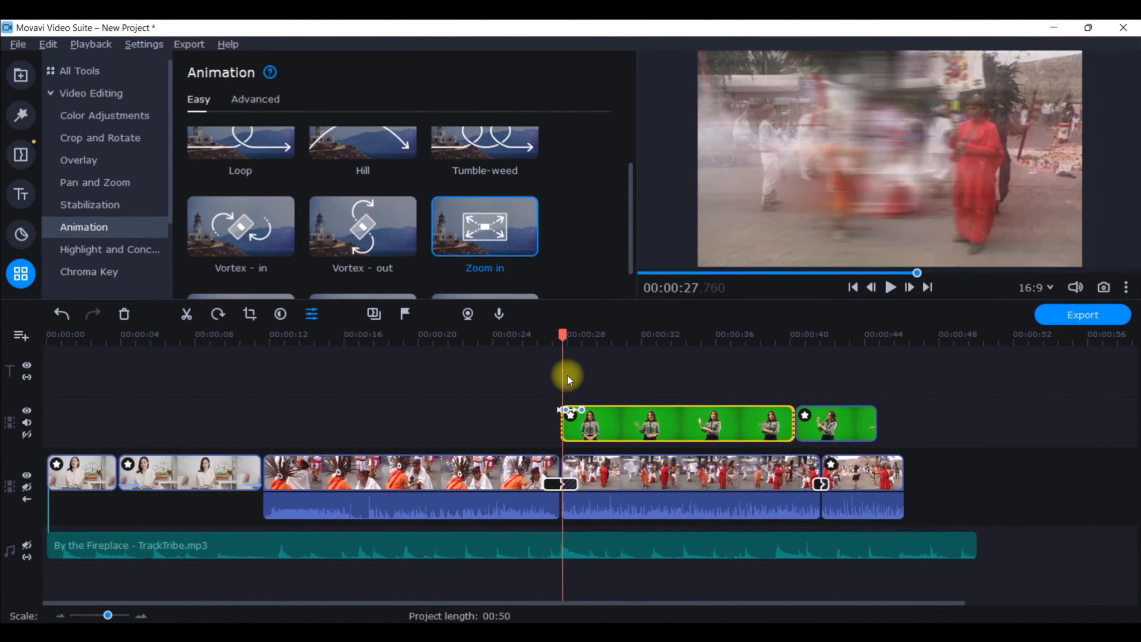
Play the project from just before the first overlay clip to preview its Zoom in animation
{"action": "mouse_move", "coordinate": [564, 329]}
{"action": "left_mouse_down"}
{"action": "mouse_move", "coordinate": [529, 334]}
{"action": "mouse_move", "coordinate": [553, 339]}
{"action": "left_mouse_up"}
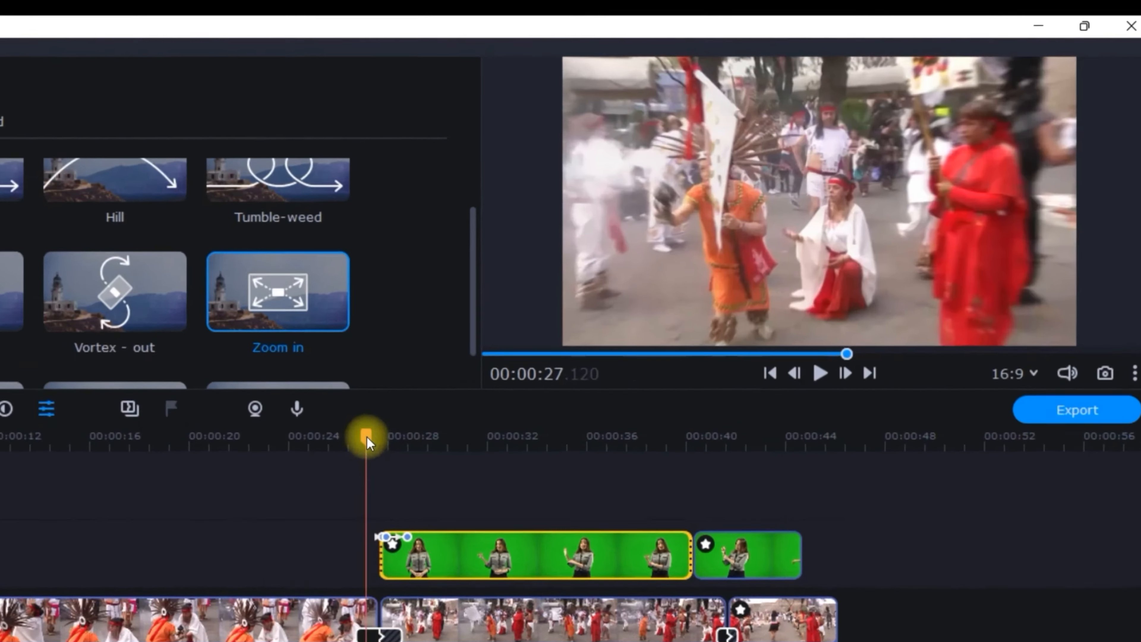
{"action": "left_click_drag", "start_coordinate": [367, 436], "coordinate": [352, 437]}
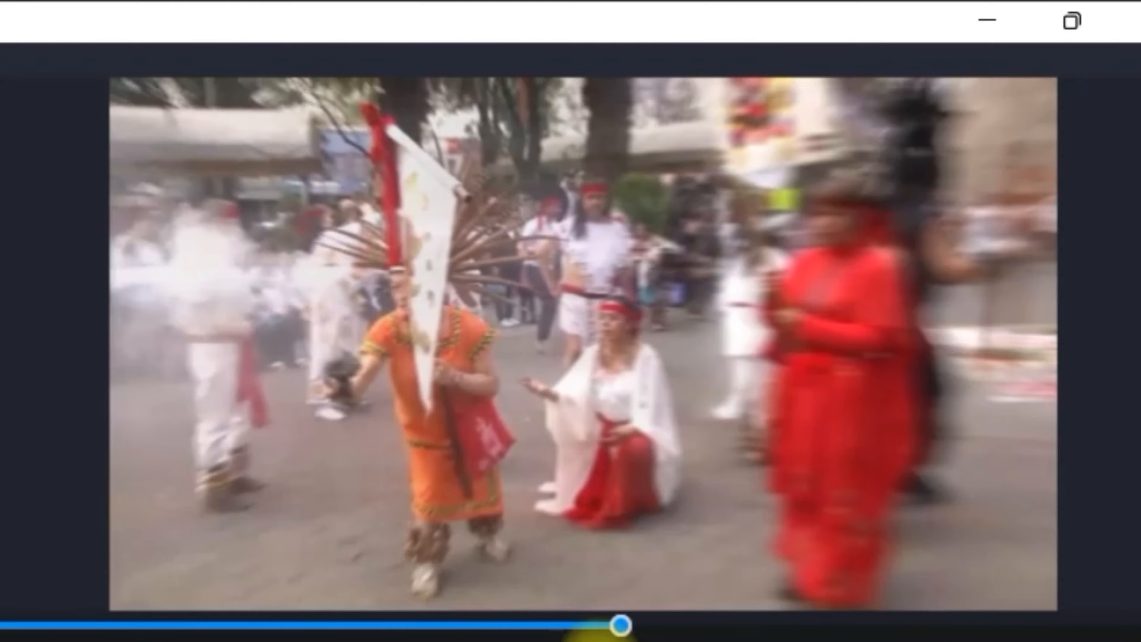
{"action": "key", "text": "space"}
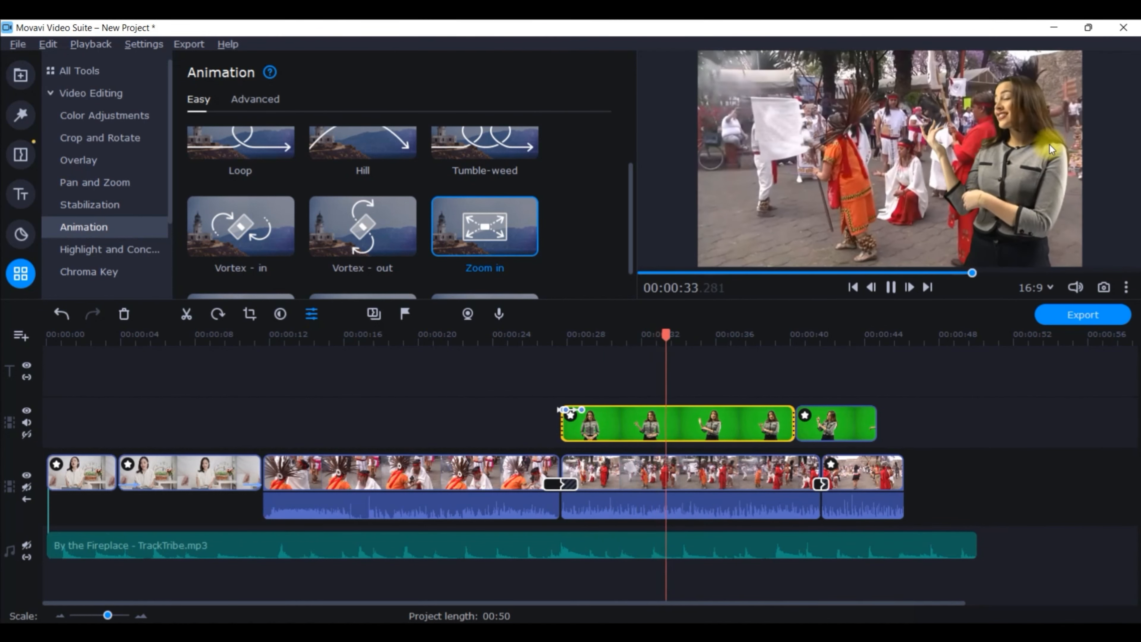
Stop the preview and shift the first green-screen overlay slightly to the right at the Zoom in animation's end keyframe, 00:00:28.800
{"action": "left_click", "coordinate": [664, 414]}
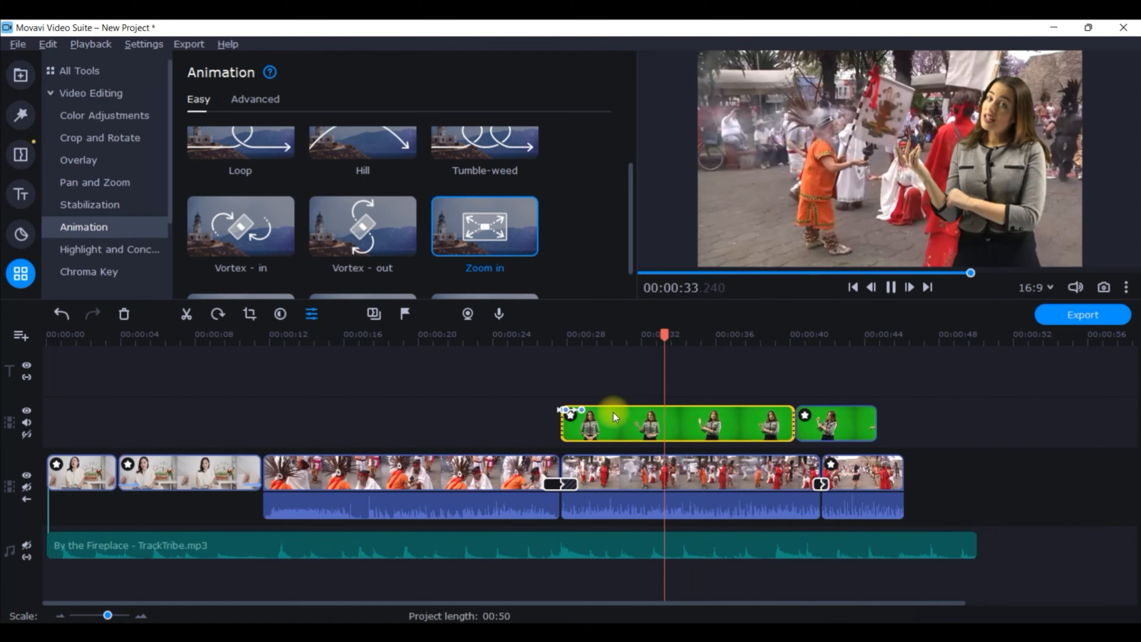
{"action": "left_click", "coordinate": [890, 287]}
{"action": "left_click", "coordinate": [561, 409]}
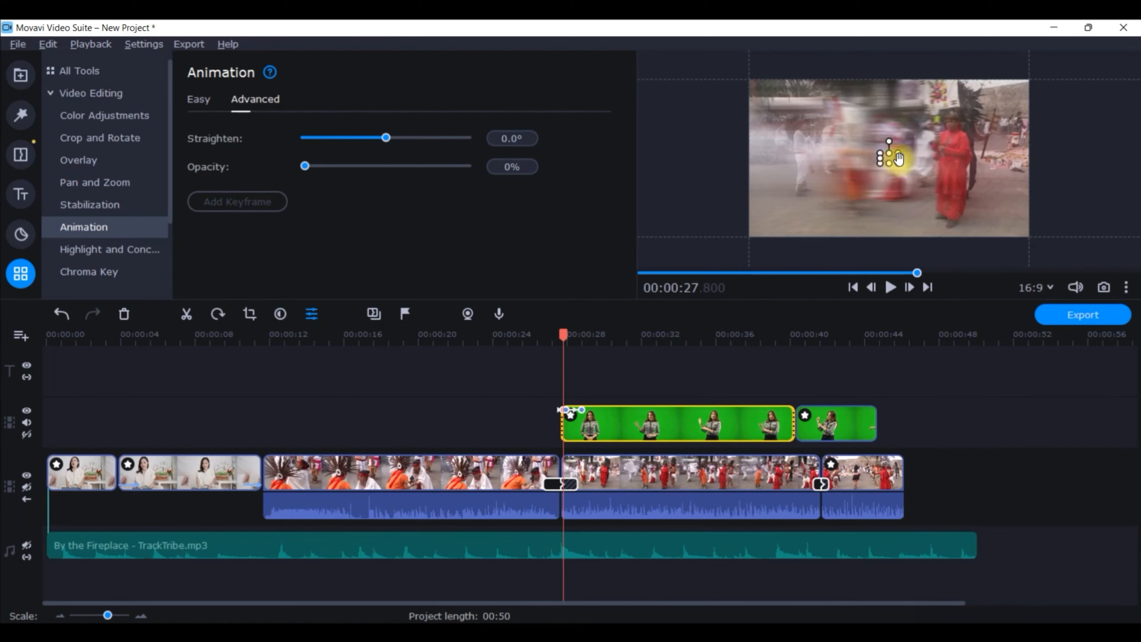
{"action": "left_click", "coordinate": [580, 409]}
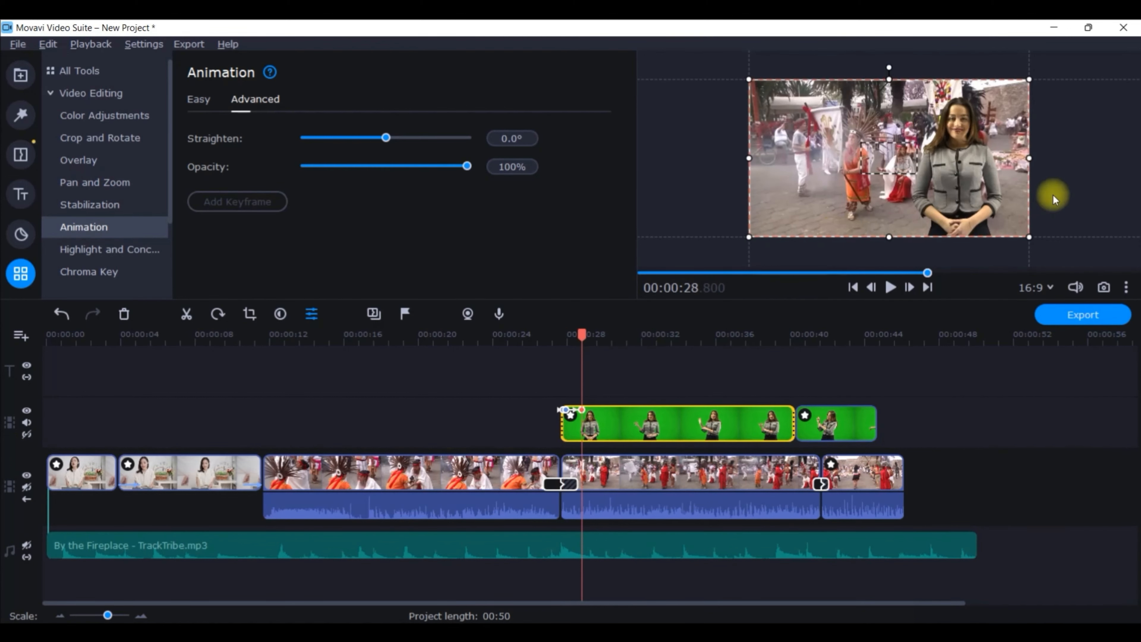
{"action": "left_click_drag", "start_coordinate": [969, 175], "coordinate": [980, 176]}
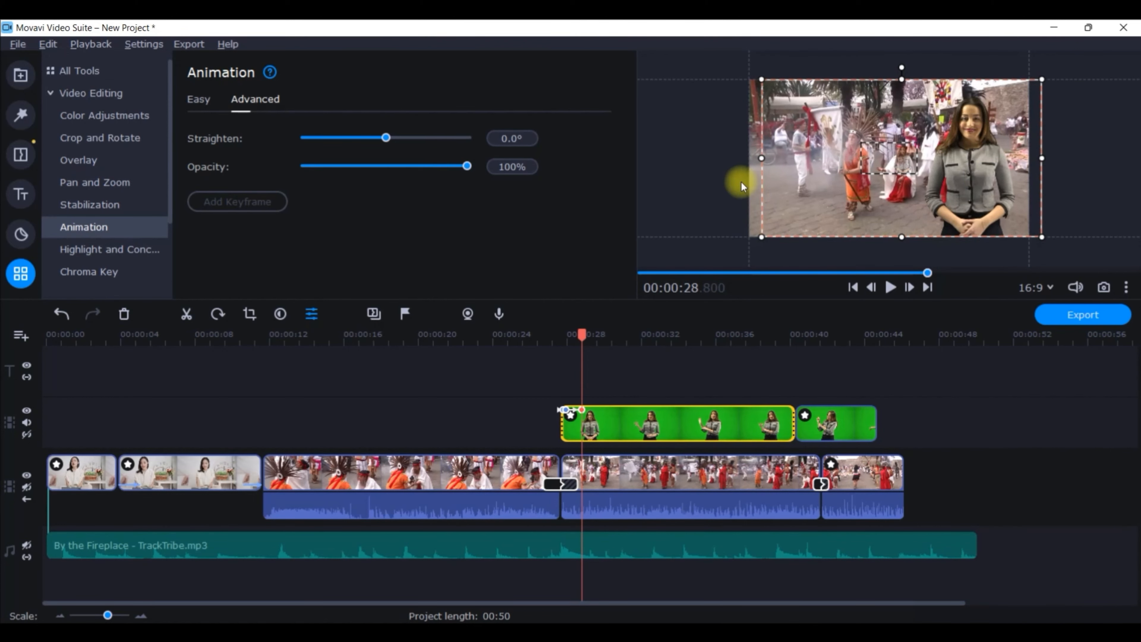
Undo the last change and remove all animation keyframes from the first green-screen overlay clip
{"action": "key", "text": "ctrl+z"}
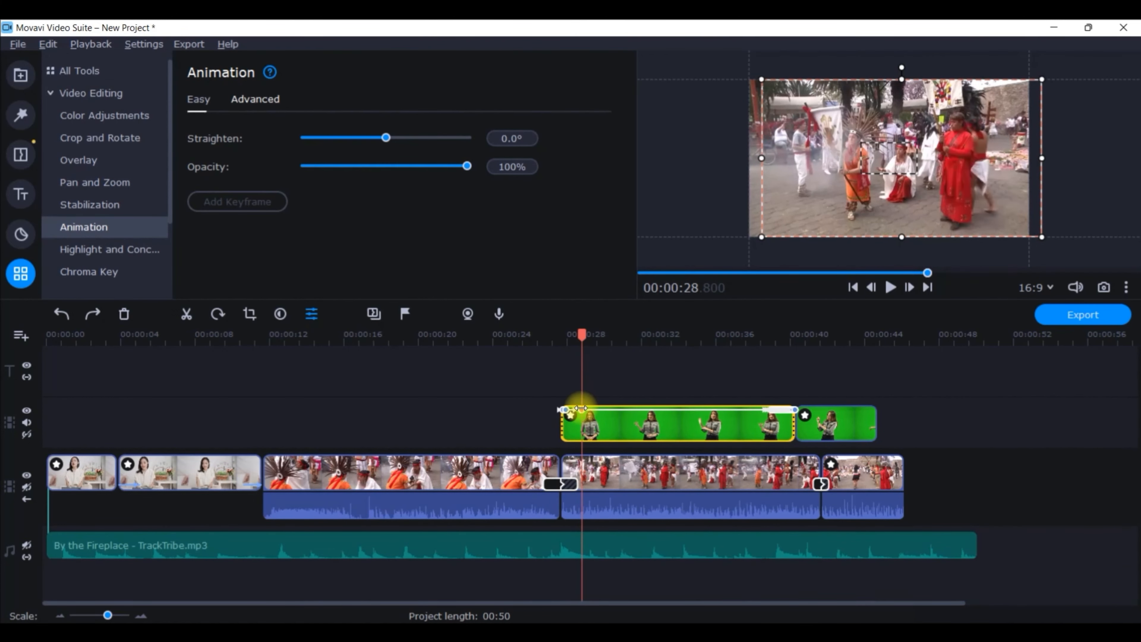
{"action": "right_click", "coordinate": [574, 407]}
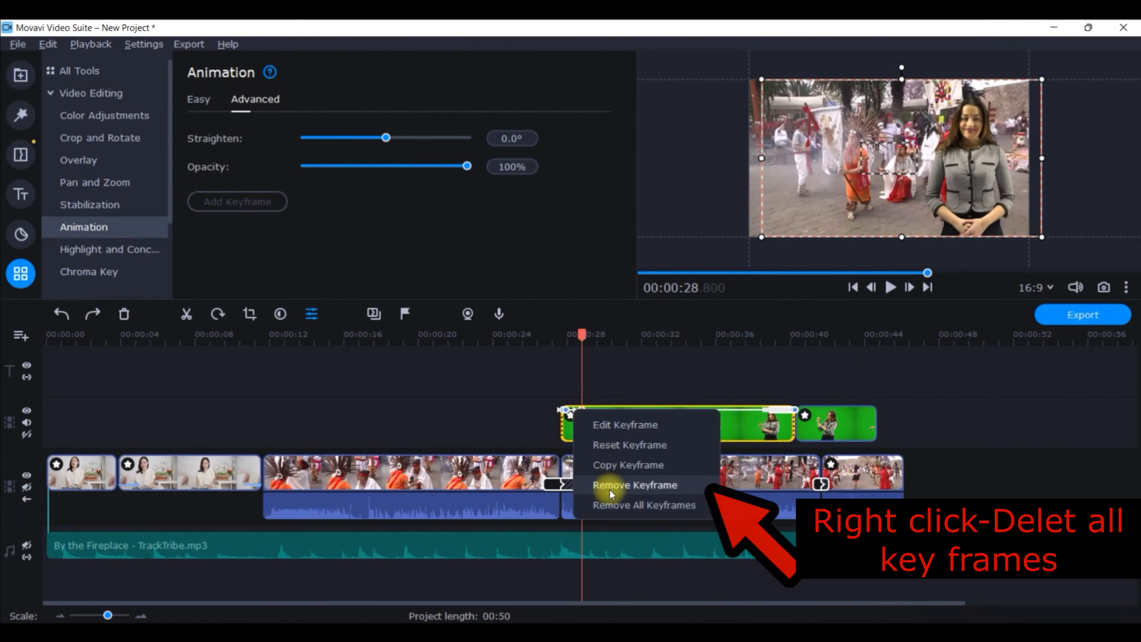
{"action": "left_click", "coordinate": [615, 507]}
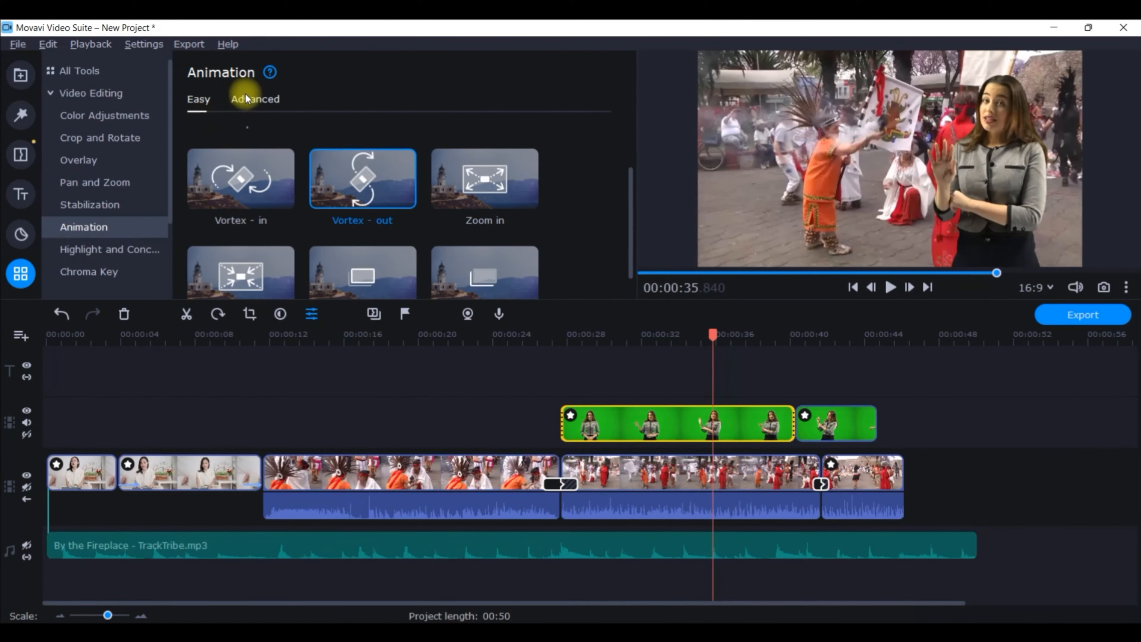
Add an advanced keyframe animation to the overlay clip at 00:00:28.240 and place the presenter at the frame's left edge at its first keyframe
{"action": "left_click", "coordinate": [249, 100]}
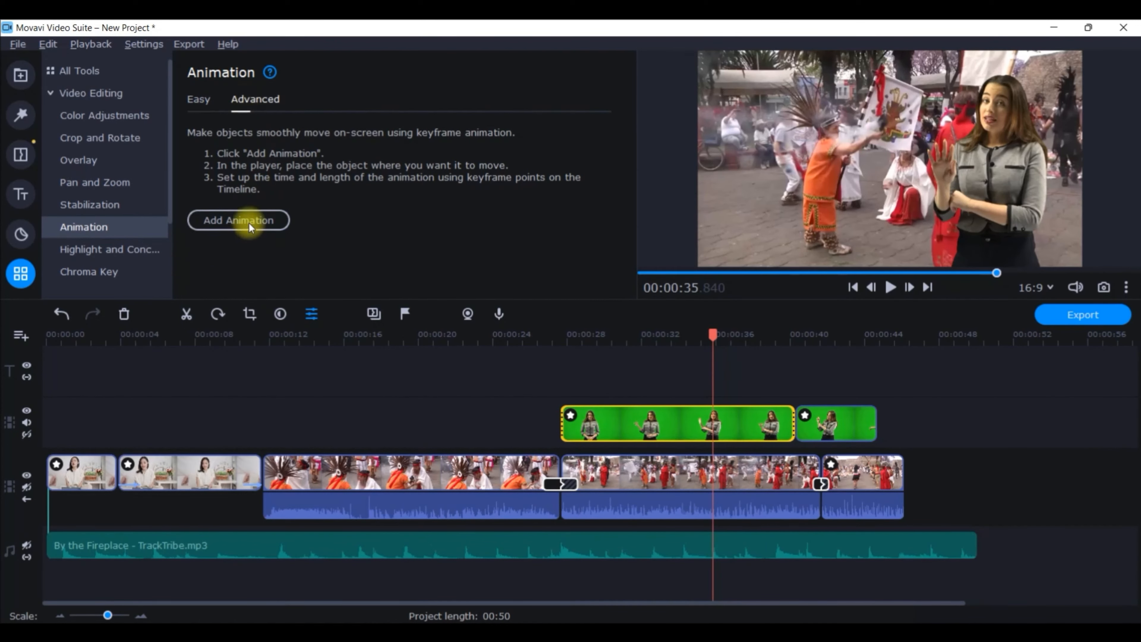
{"action": "left_click_drag", "start_coordinate": [713, 335], "coordinate": [571, 337]}
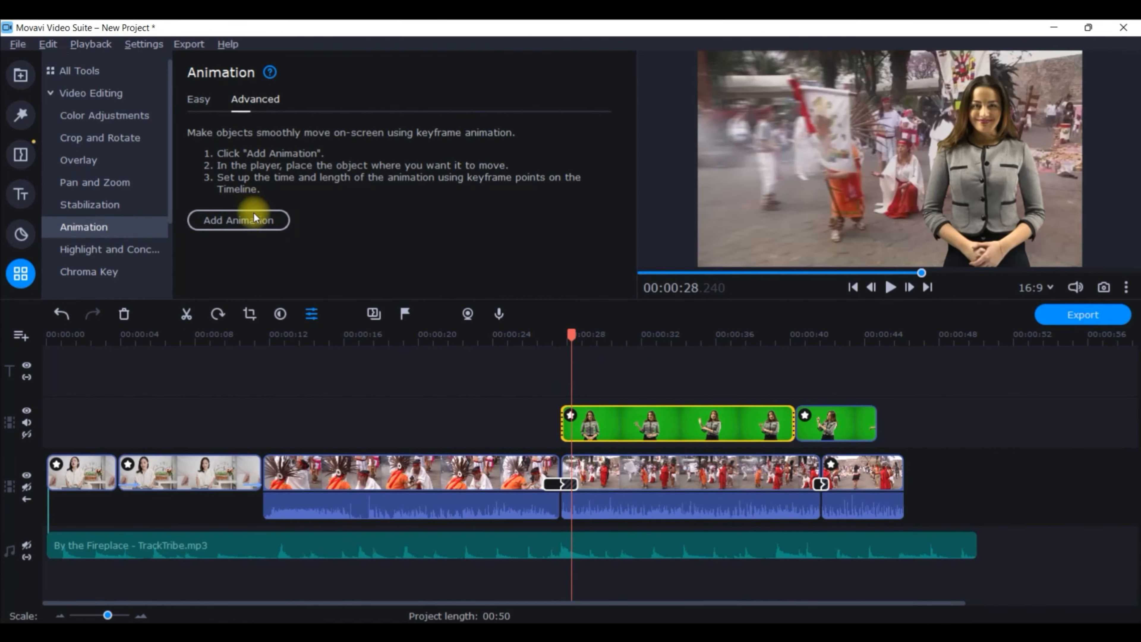
{"action": "left_click", "coordinate": [255, 214]}
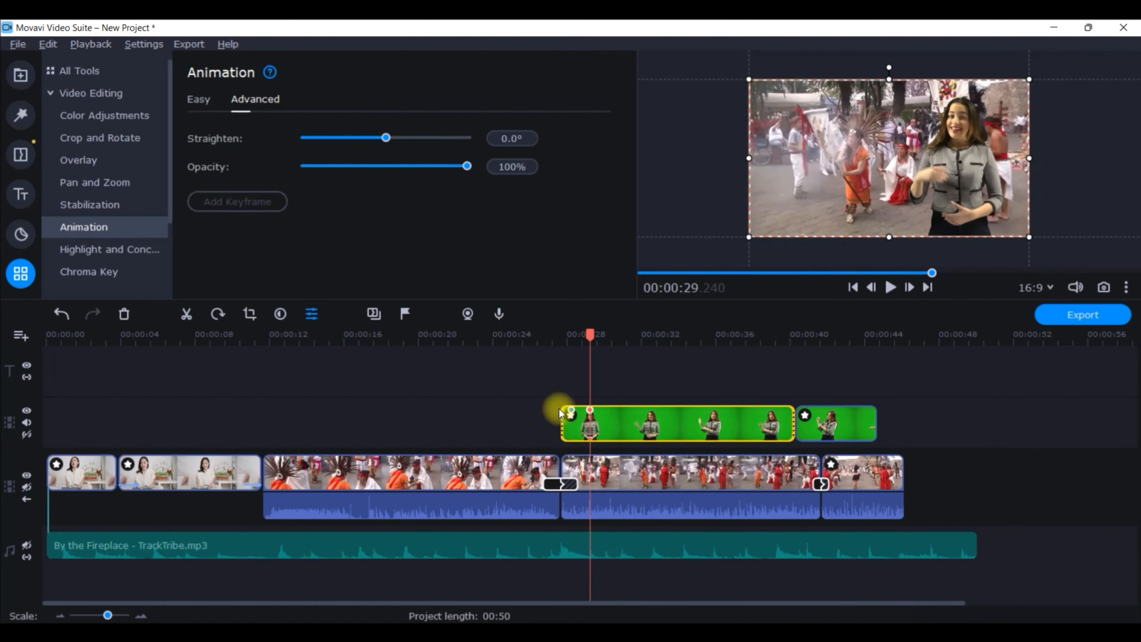
{"action": "left_click", "coordinate": [571, 410]}
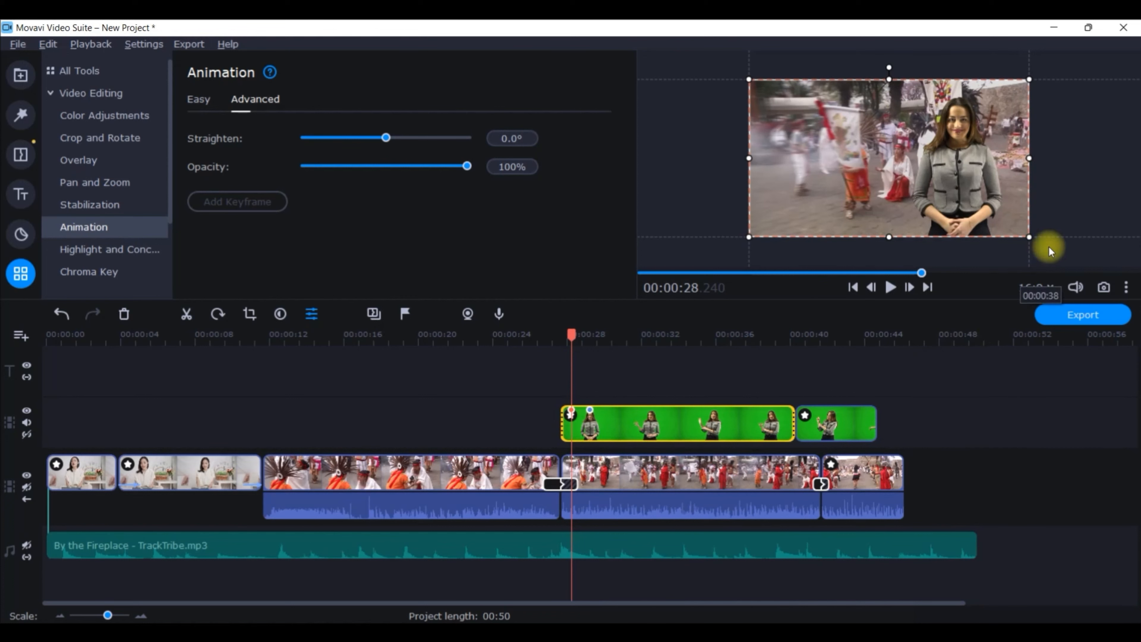
{"action": "left_click_drag", "start_coordinate": [969, 209], "coordinate": [765, 212]}
{"action": "left_click", "coordinate": [723, 71]}
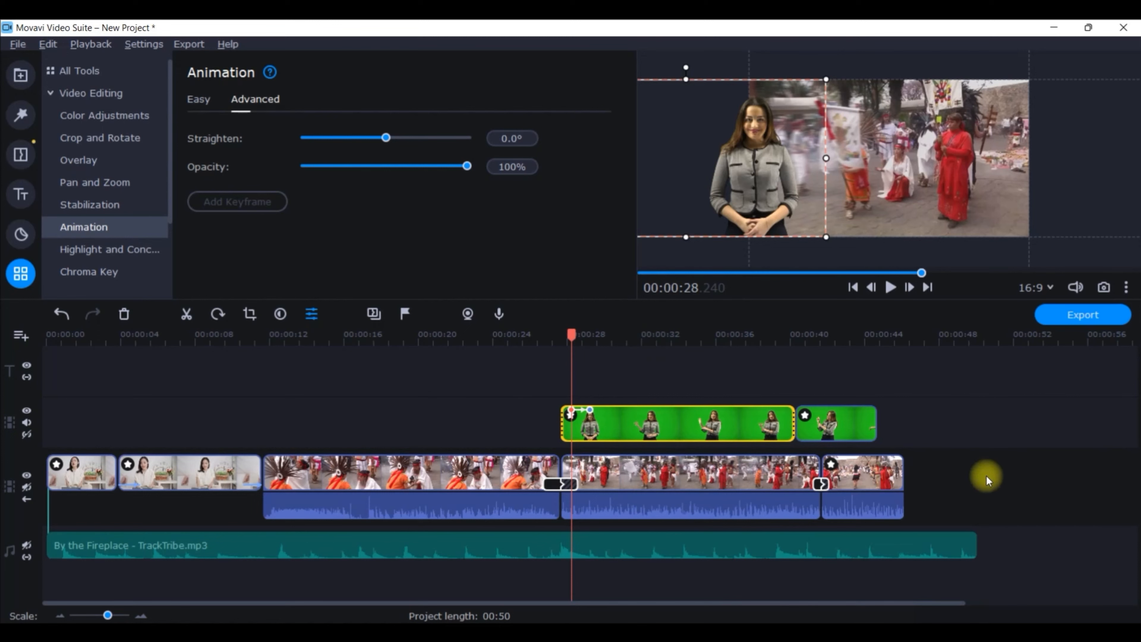
Shift the animation to the overlay clip's start and position the presenter near the frame's centre at the second keyframe, 00:00:28.800
{"action": "mouse_move", "coordinate": [571, 409]}
{"action": "left_mouse_down"}
{"action": "mouse_move", "coordinate": [557, 407]}
{"action": "mouse_move", "coordinate": [581, 410]}
{"action": "left_mouse_up"}
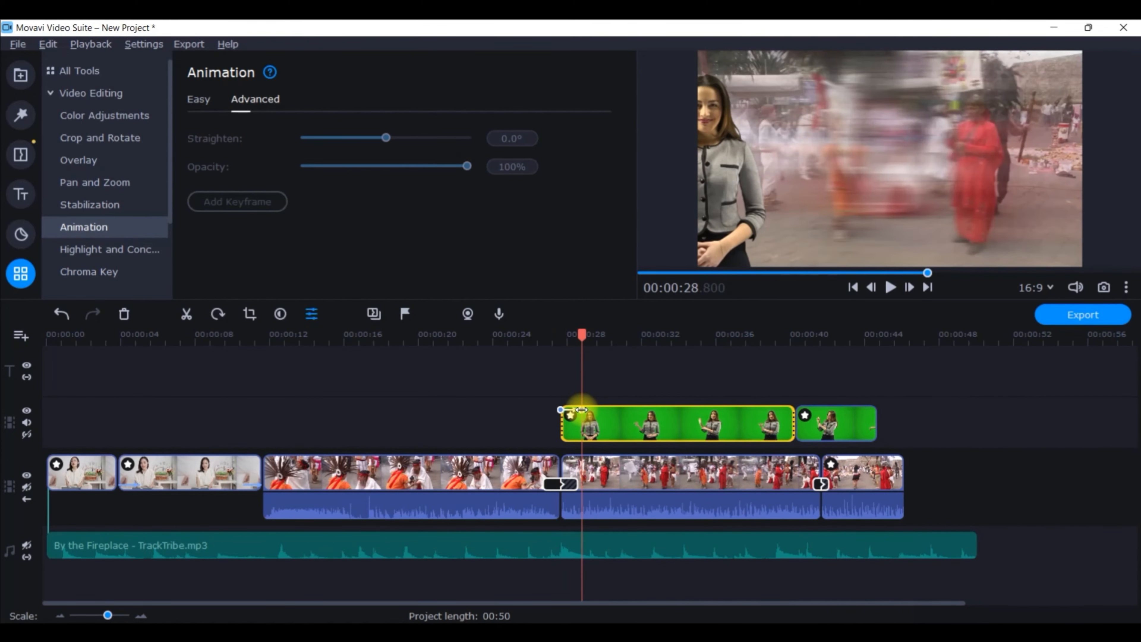
{"action": "left_click_drag", "start_coordinate": [939, 157], "coordinate": [826, 158]}
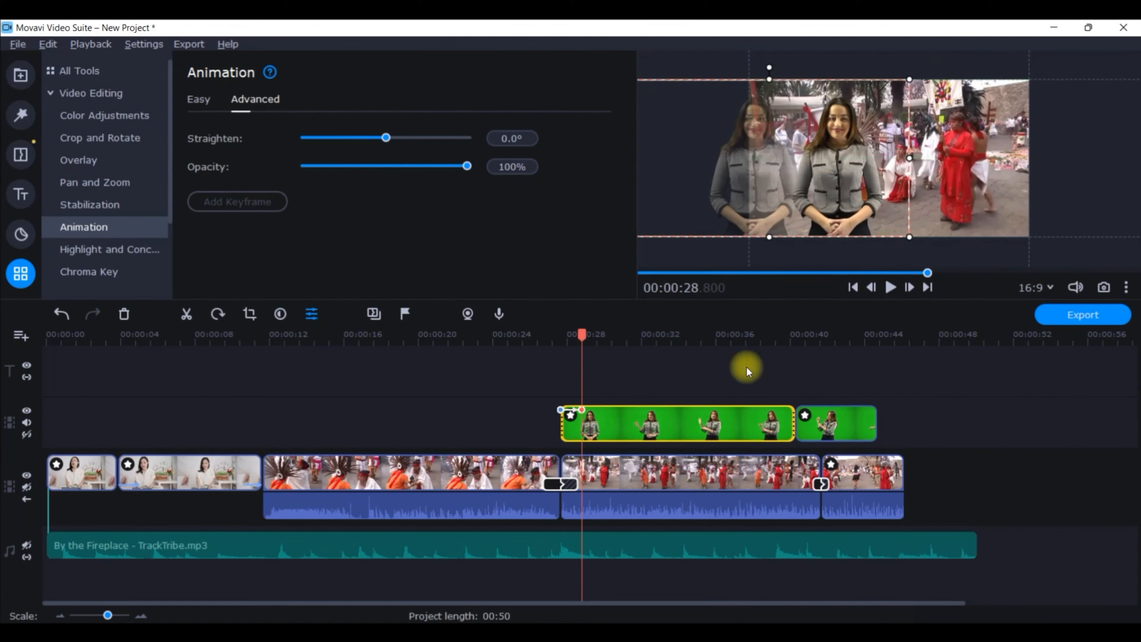
Add a third keyframe to the overlay clip at 00:00:29.640 and move the presenter to the right side of the frame there
{"action": "right_click", "coordinate": [590, 410]}
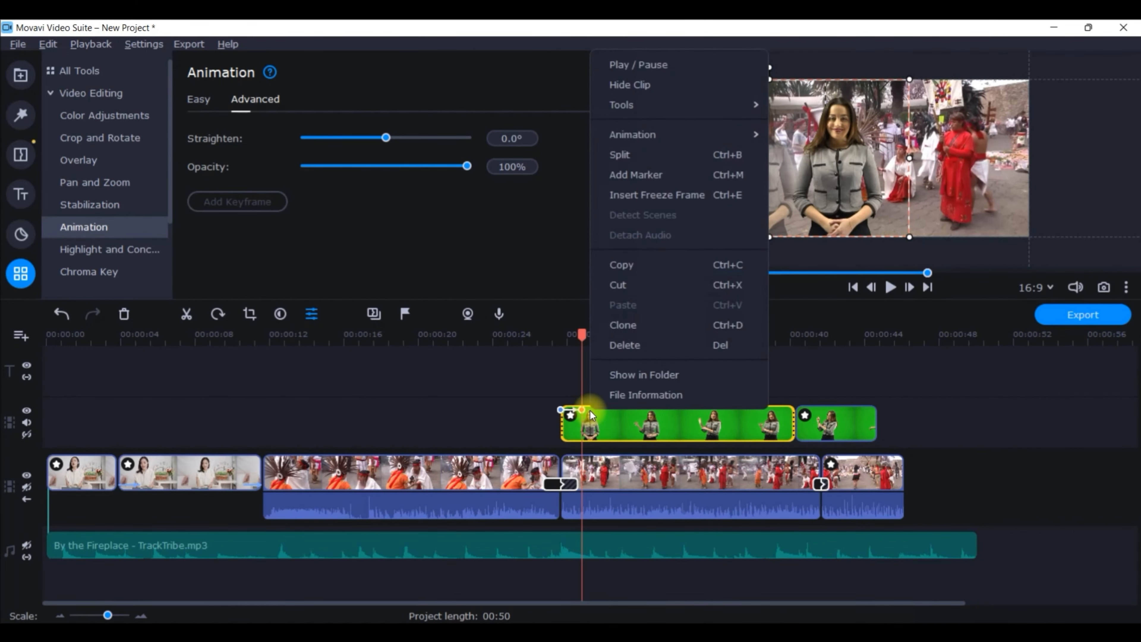
{"action": "mouse_move", "coordinate": [687, 132]}
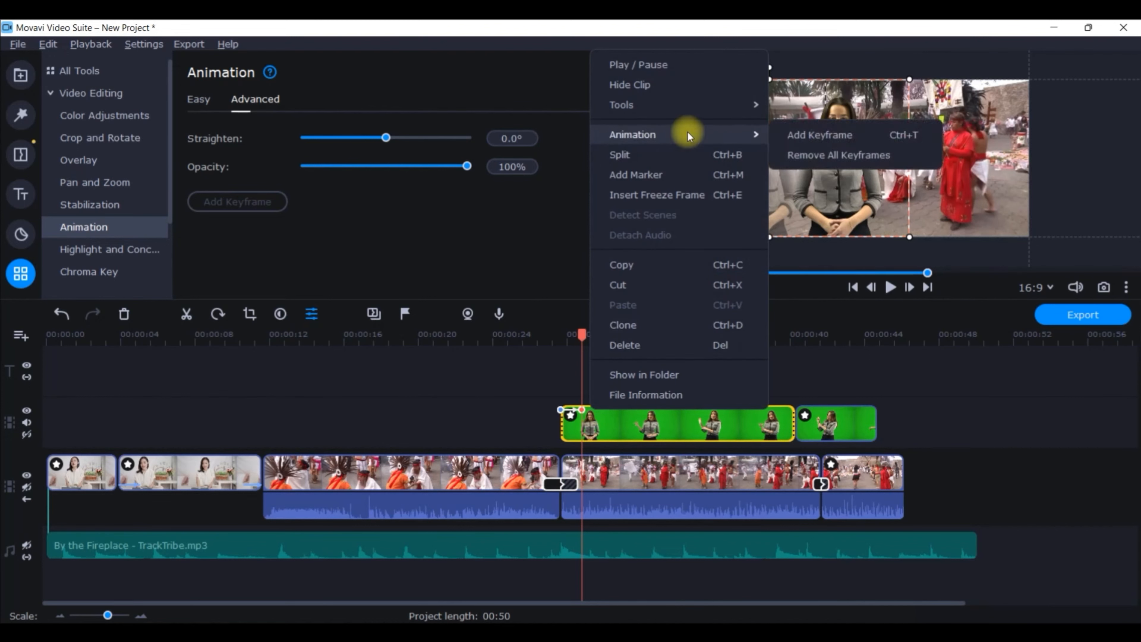
{"action": "left_click", "coordinate": [814, 135]}
{"action": "left_click", "coordinate": [596, 413]}
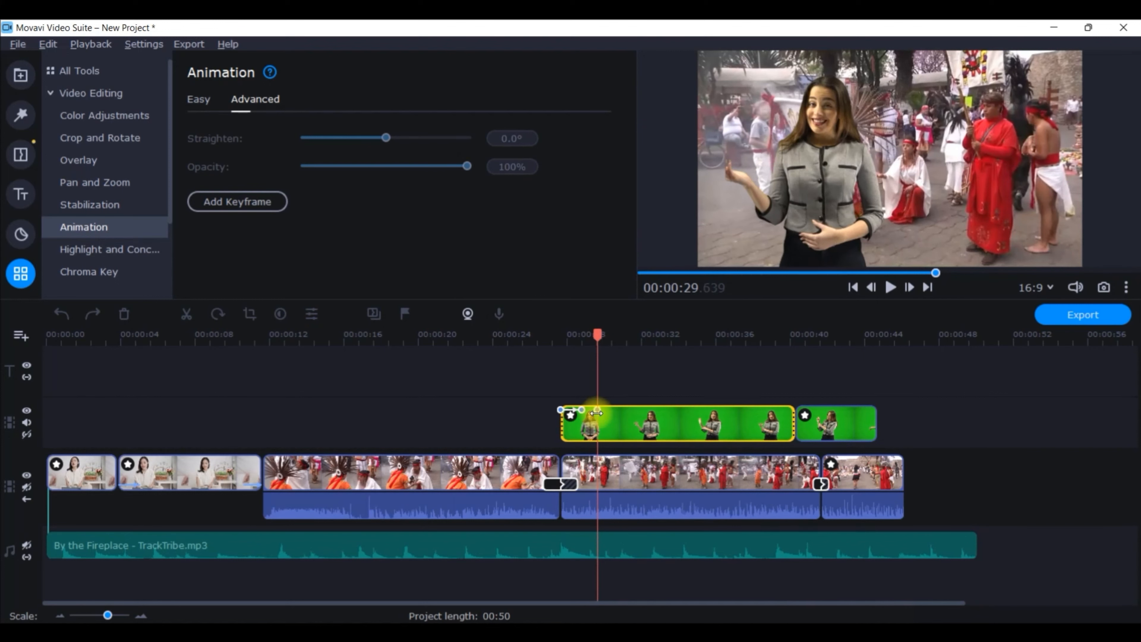
{"action": "left_click", "coordinate": [597, 411]}
{"action": "left_click", "coordinate": [597, 409]}
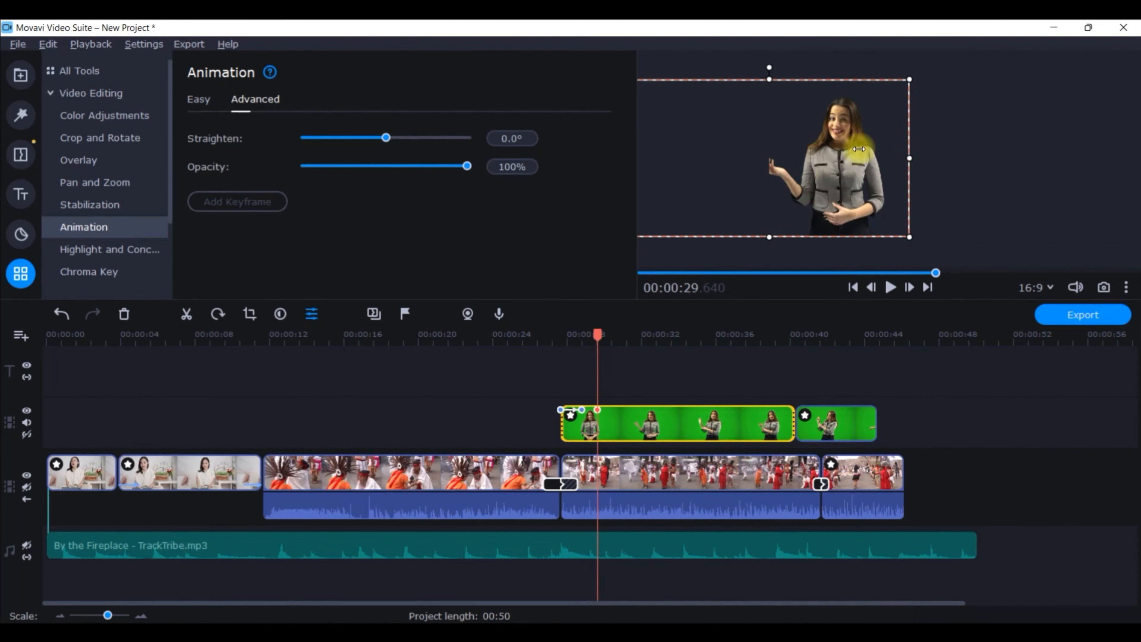
{"action": "left_click_drag", "start_coordinate": [852, 176], "coordinate": [988, 181]}
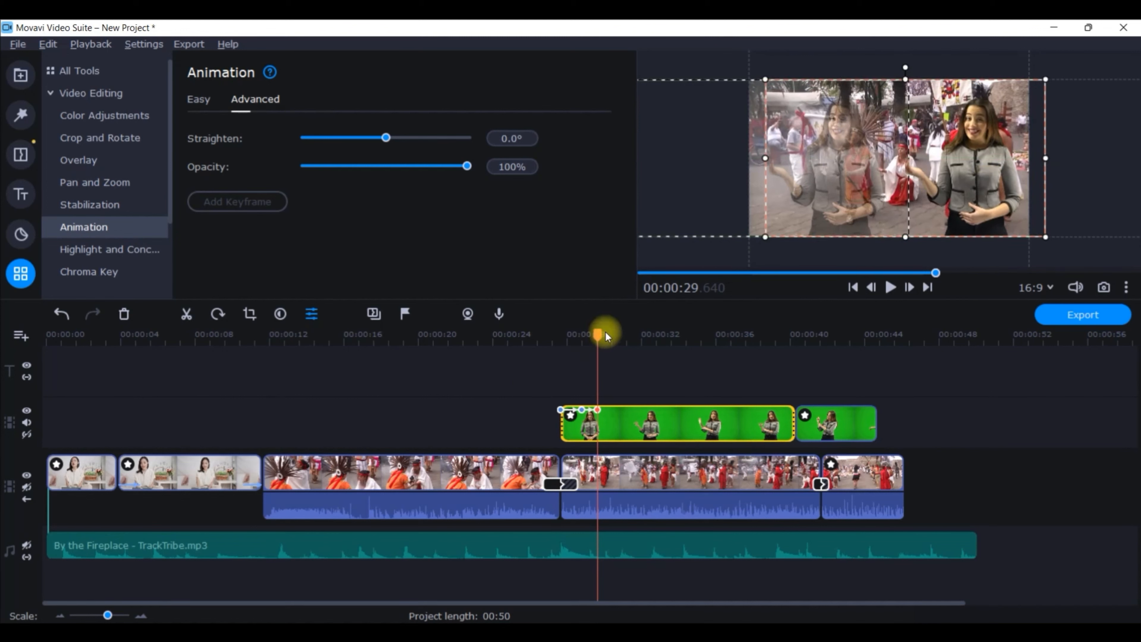
Play the project from 00:00:27.040 to preview the presenter's keyframe movement
{"action": "left_click_drag", "start_coordinate": [598, 333], "coordinate": [548, 335]}
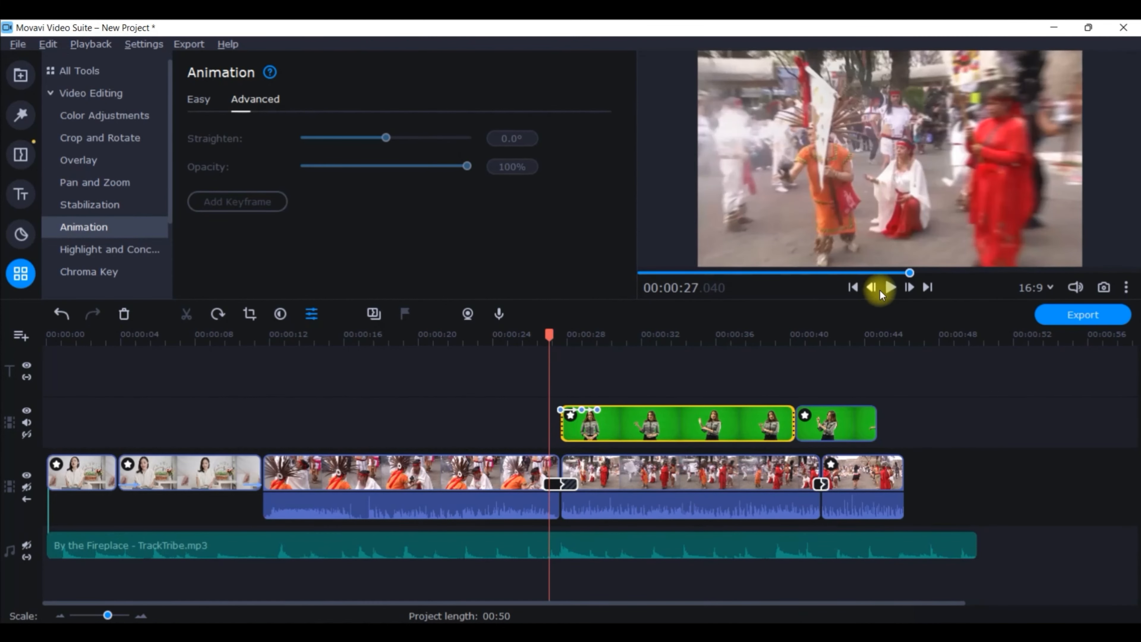
{"action": "left_click", "coordinate": [890, 287]}
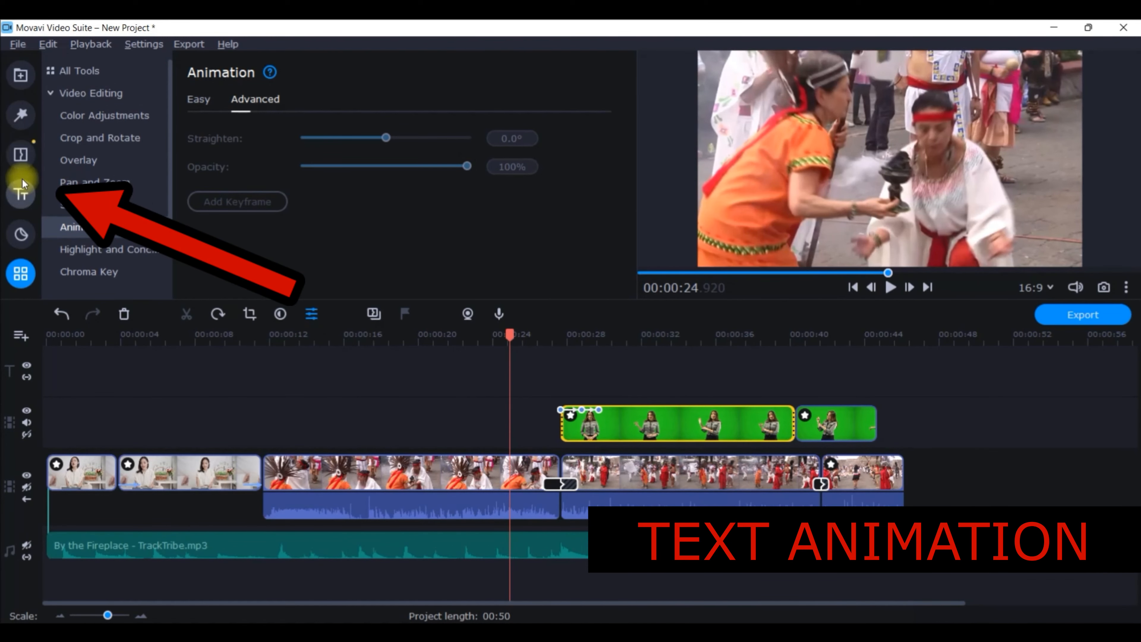
Add a Simple text title at the very start of the title track and move its text slightly lower in the frame
{"action": "left_click", "coordinate": [21, 193]}
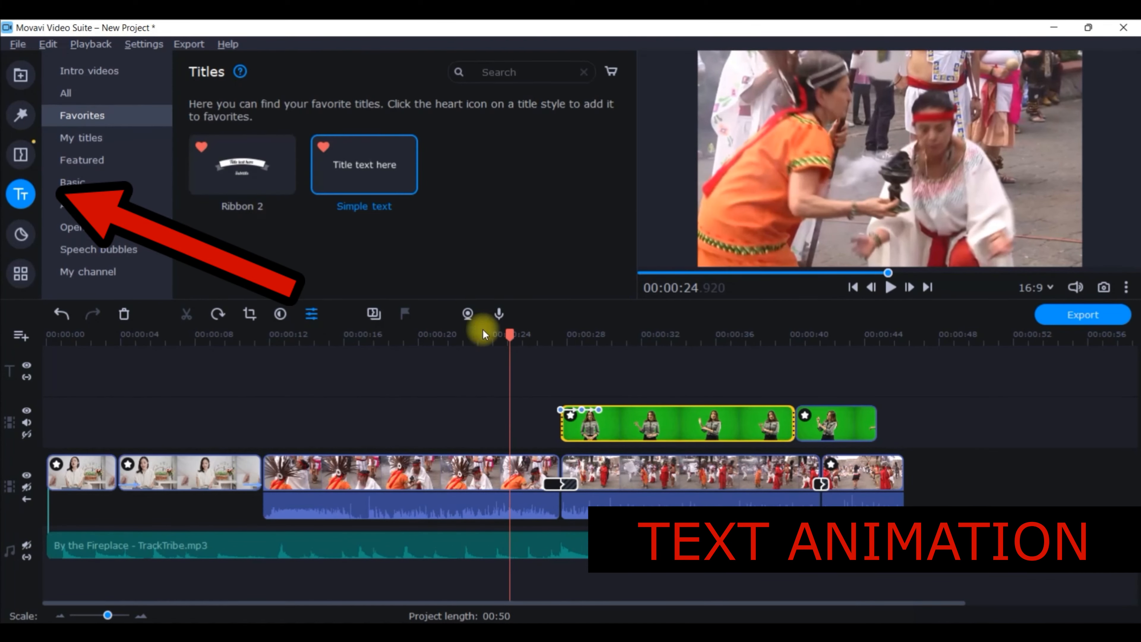
{"action": "left_click_drag", "start_coordinate": [508, 333], "coordinate": [14, 334]}
{"action": "left_click_drag", "start_coordinate": [332, 167], "coordinate": [44, 358]}
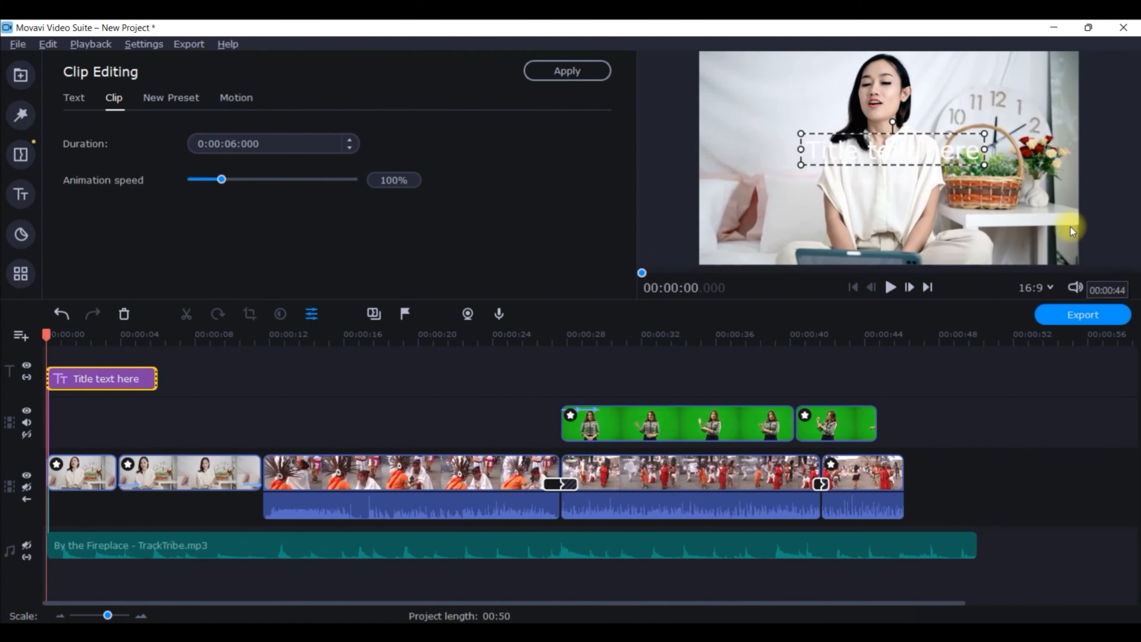
{"action": "left_click_drag", "start_coordinate": [908, 152], "coordinate": [892, 183]}
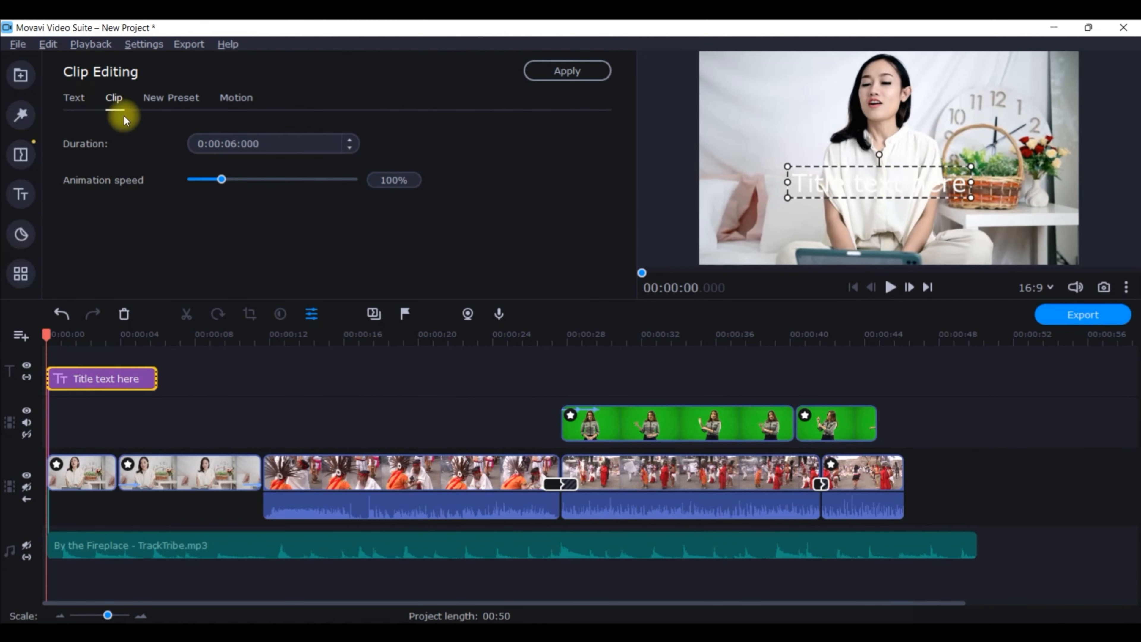
Format the title text as bold dark green #003801, then reposition and widen its text box so the text fits on one line
{"action": "left_click", "coordinate": [73, 99]}
{"action": "left_click", "coordinate": [223, 225]}
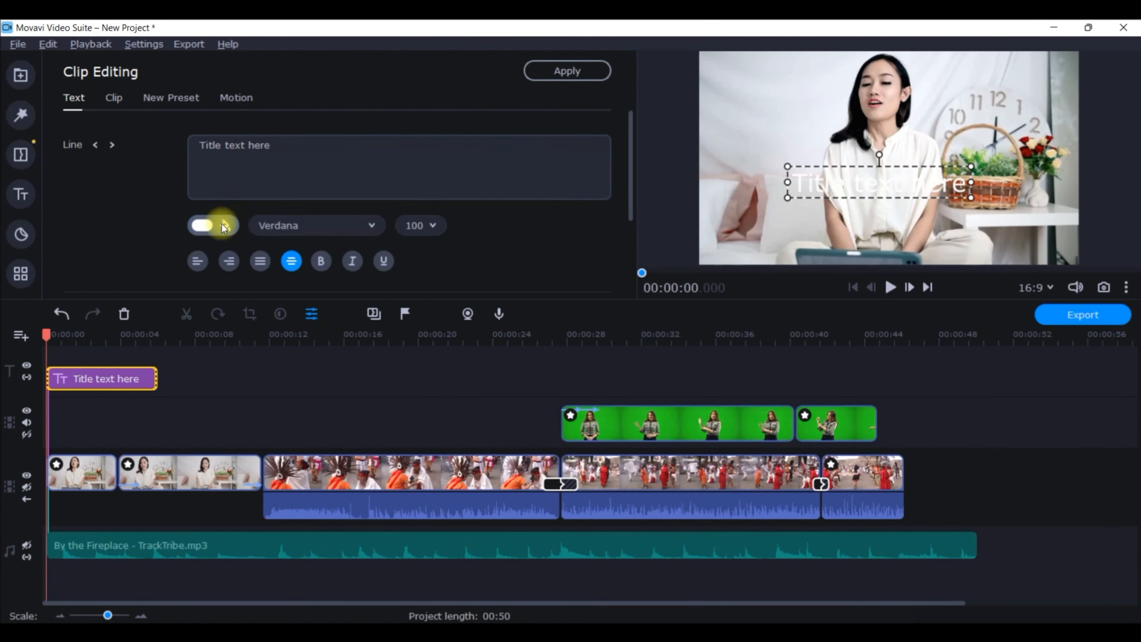
{"action": "left_click", "coordinate": [285, 420]}
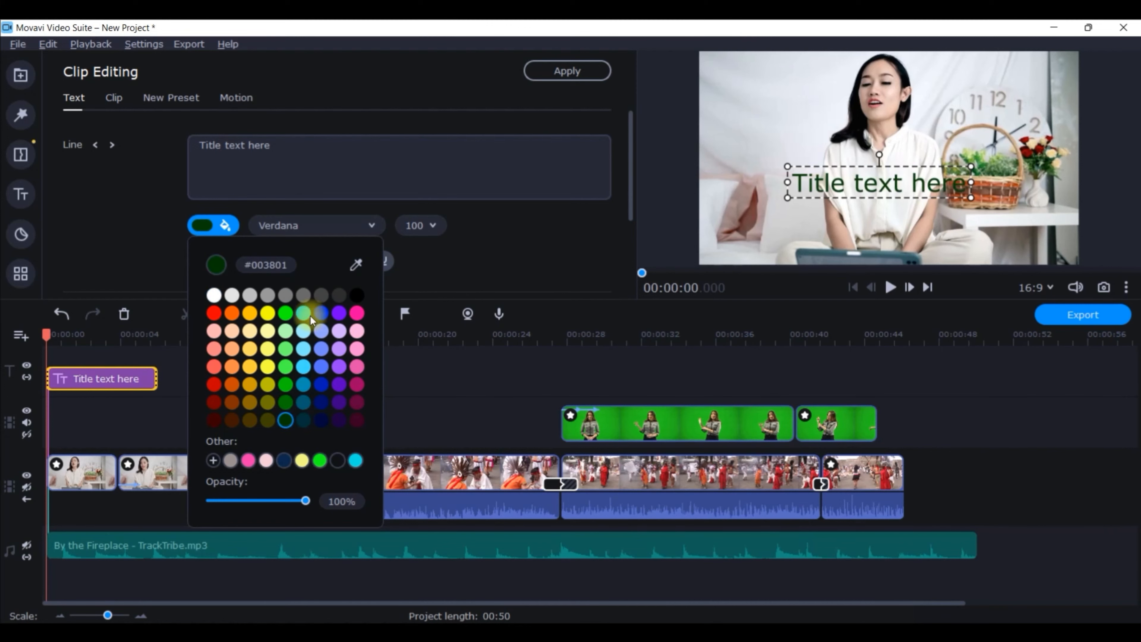
{"action": "left_click", "coordinate": [410, 273]}
{"action": "left_click", "coordinate": [321, 260]}
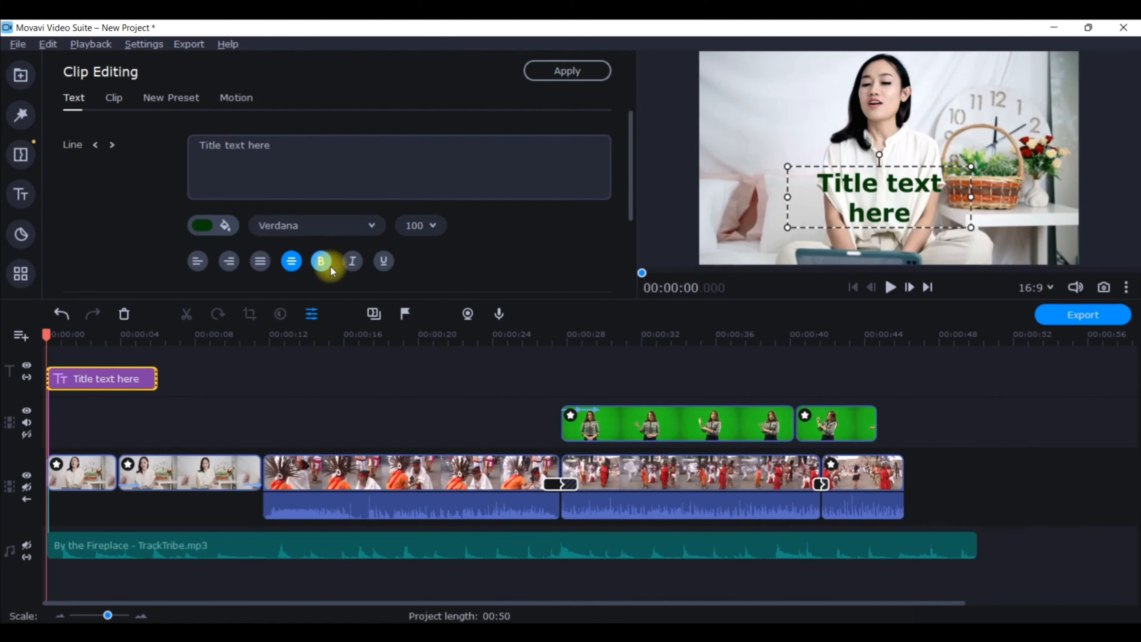
{"action": "left_click_drag", "start_coordinate": [880, 203], "coordinate": [883, 186]}
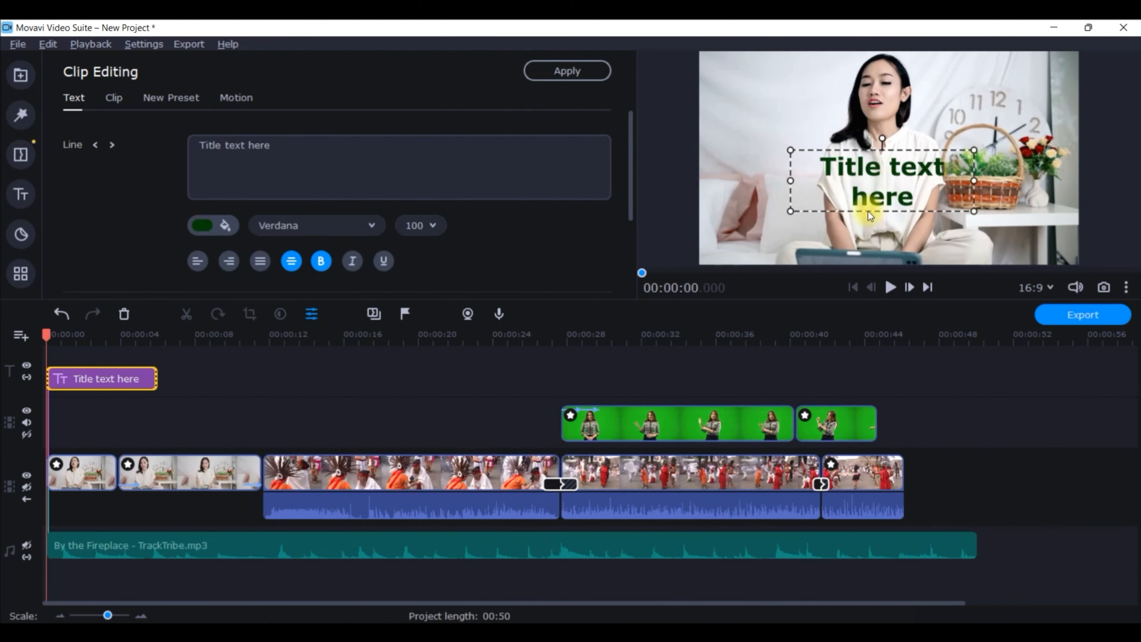
{"action": "mouse_move", "coordinate": [975, 182]}
{"action": "left_mouse_down"}
{"action": "mouse_move", "coordinate": [1029, 182]}
{"action": "mouse_move", "coordinate": [955, 194]}
{"action": "mouse_move", "coordinate": [968, 197]}
{"action": "left_mouse_up"}
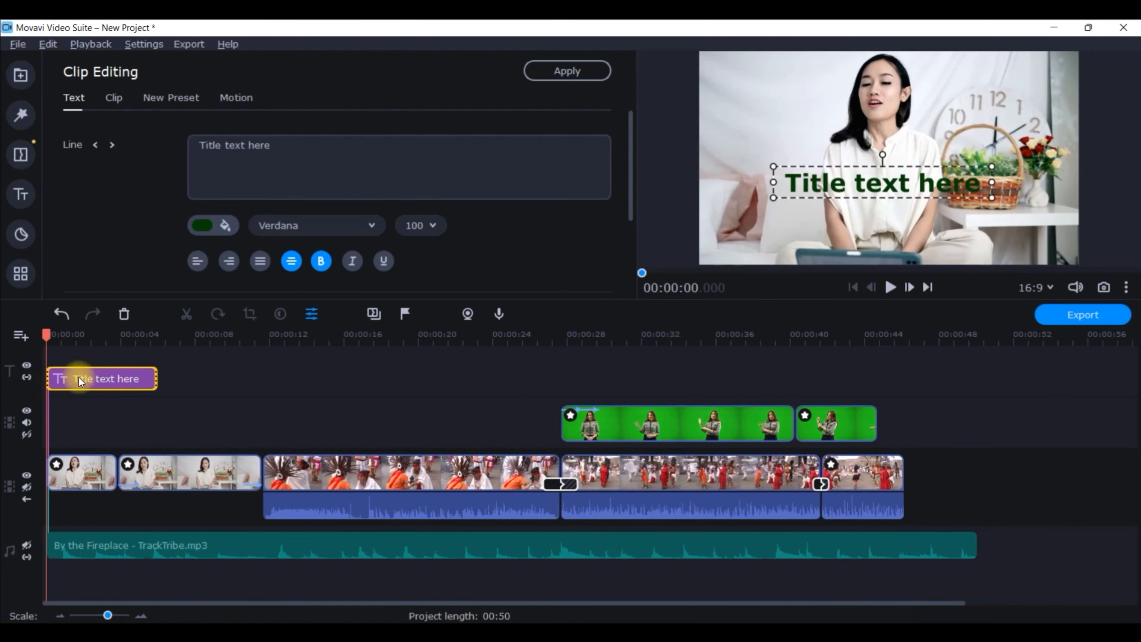
Apply the Vortex - out easy animation at the start of the title clip
{"action": "left_click", "coordinate": [77, 335]}
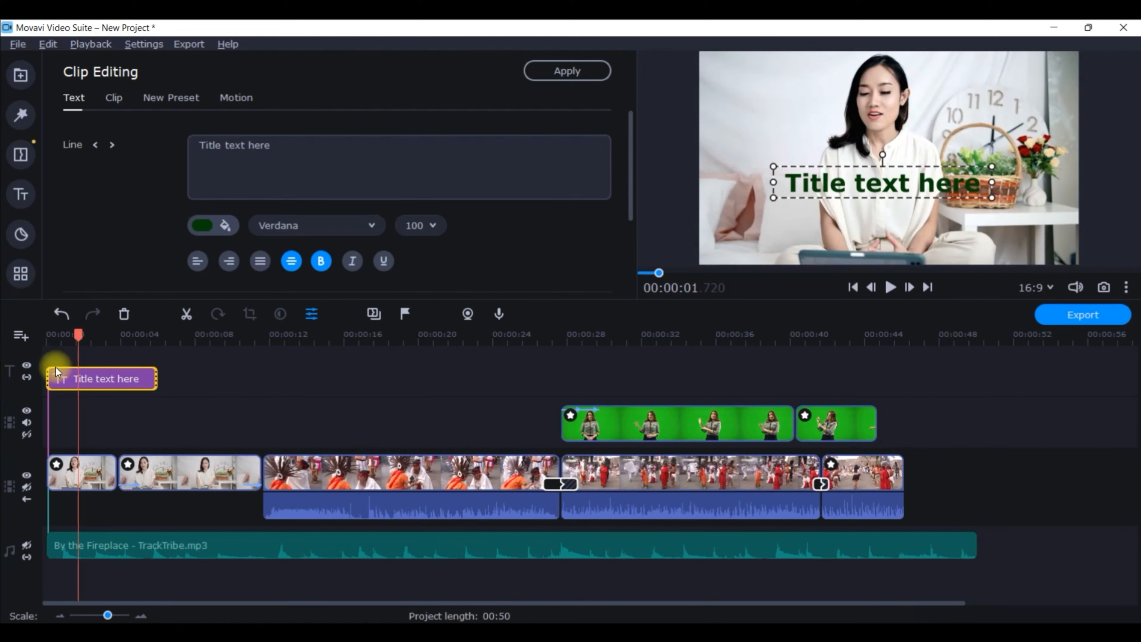
{"action": "left_click", "coordinate": [14, 284]}
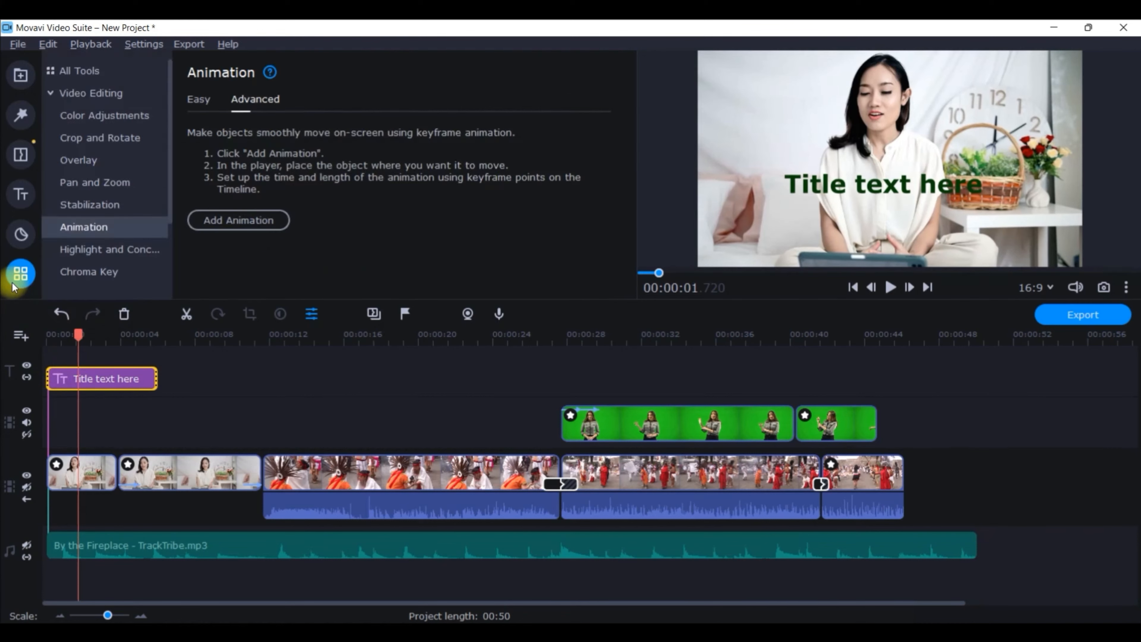
{"action": "left_click", "coordinate": [201, 97]}
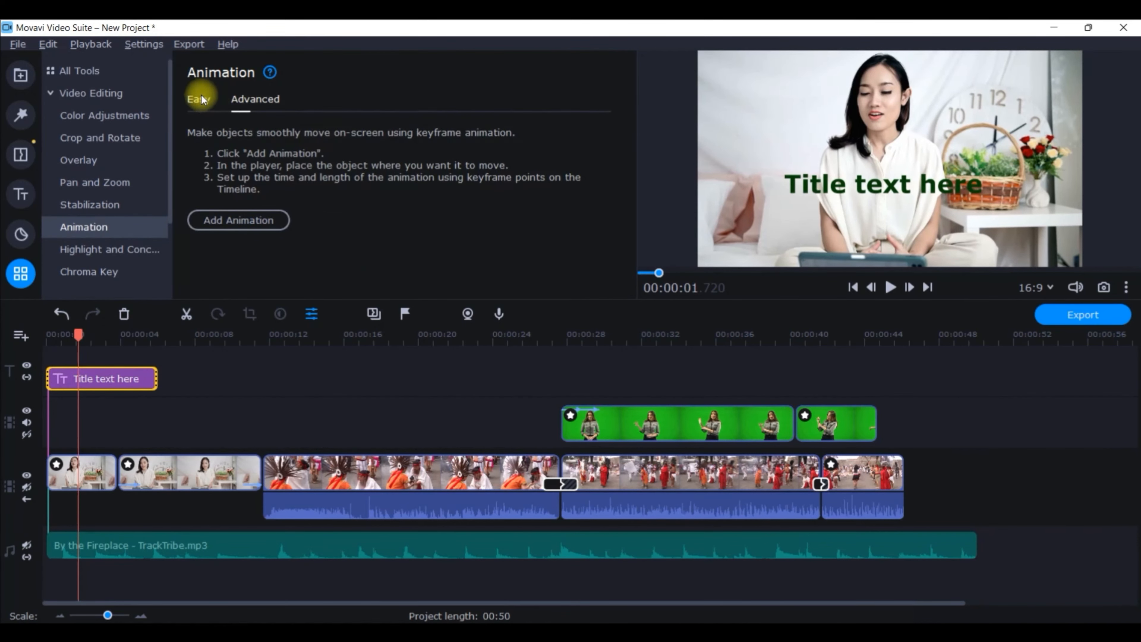
{"action": "left_click_drag", "start_coordinate": [352, 176], "coordinate": [50, 377]}
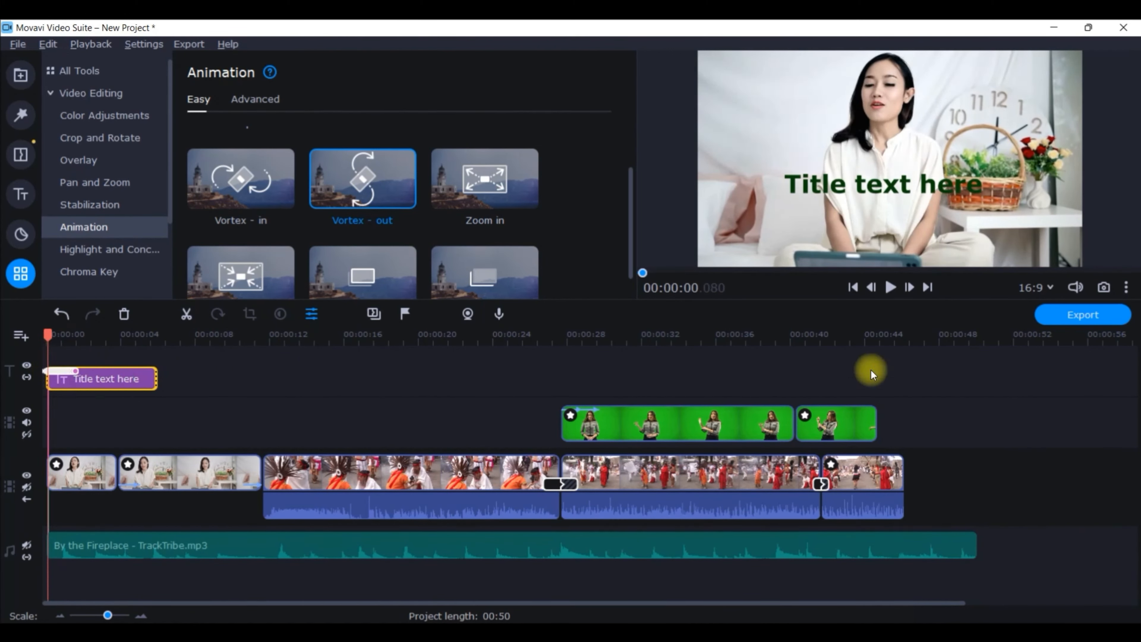
Play the project from the beginning of the title clip to preview its animation, and stop near the clip's end
{"action": "left_click", "coordinate": [896, 295]}
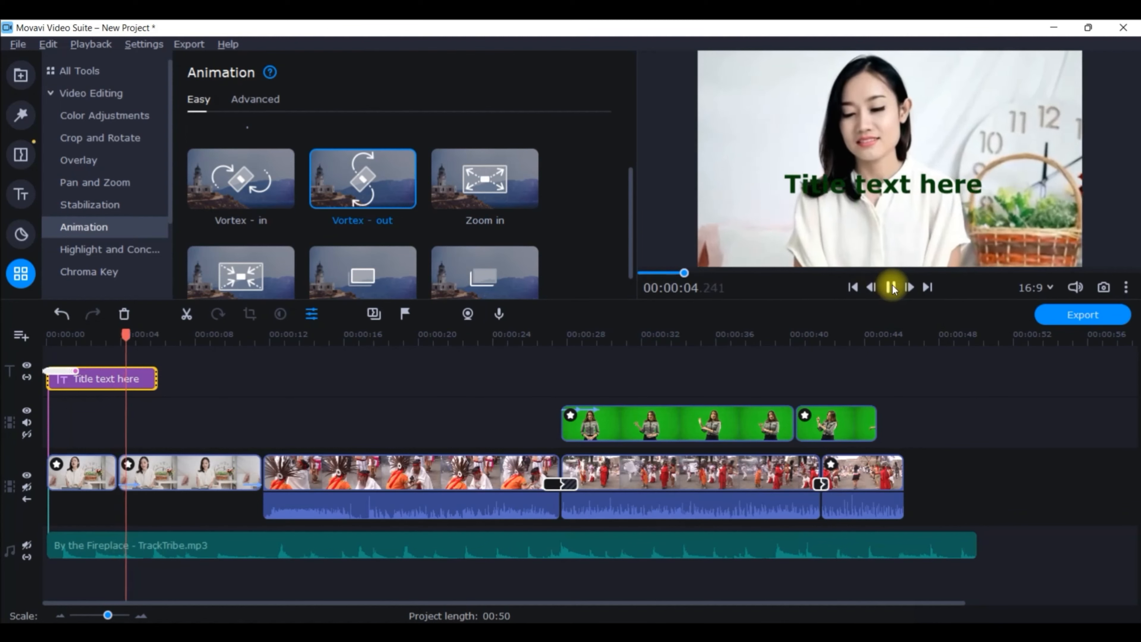
{"action": "left_click", "coordinate": [892, 286]}
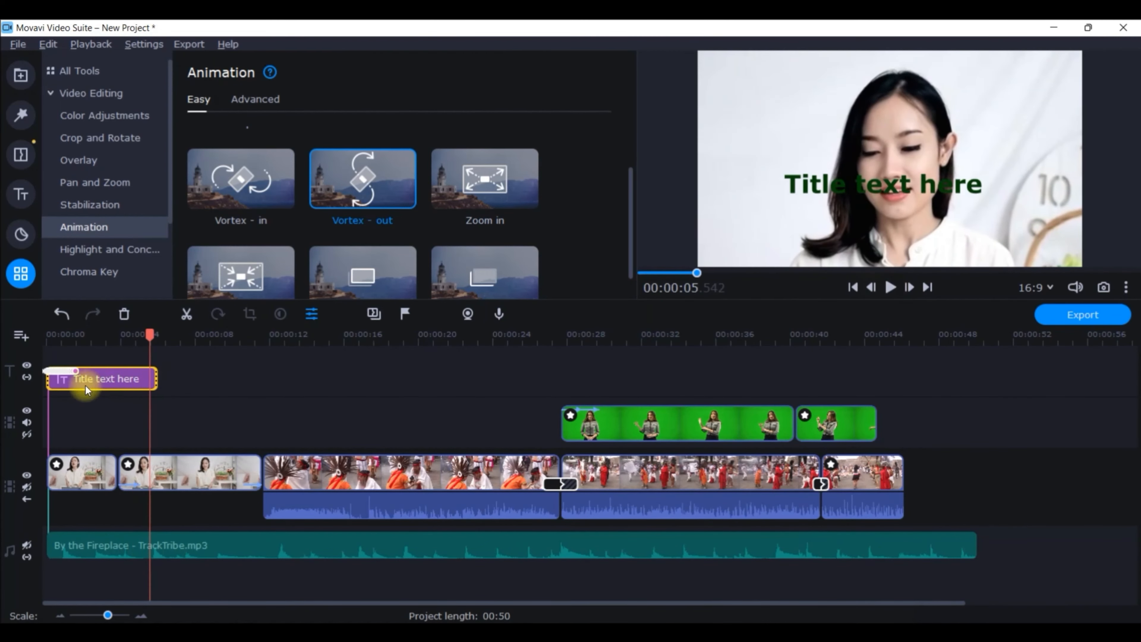
Remove all animation keyframes from the title clip
{"action": "right_click", "coordinate": [59, 372]}
{"action": "left_click", "coordinate": [57, 370]}
{"action": "right_click", "coordinate": [57, 369]}
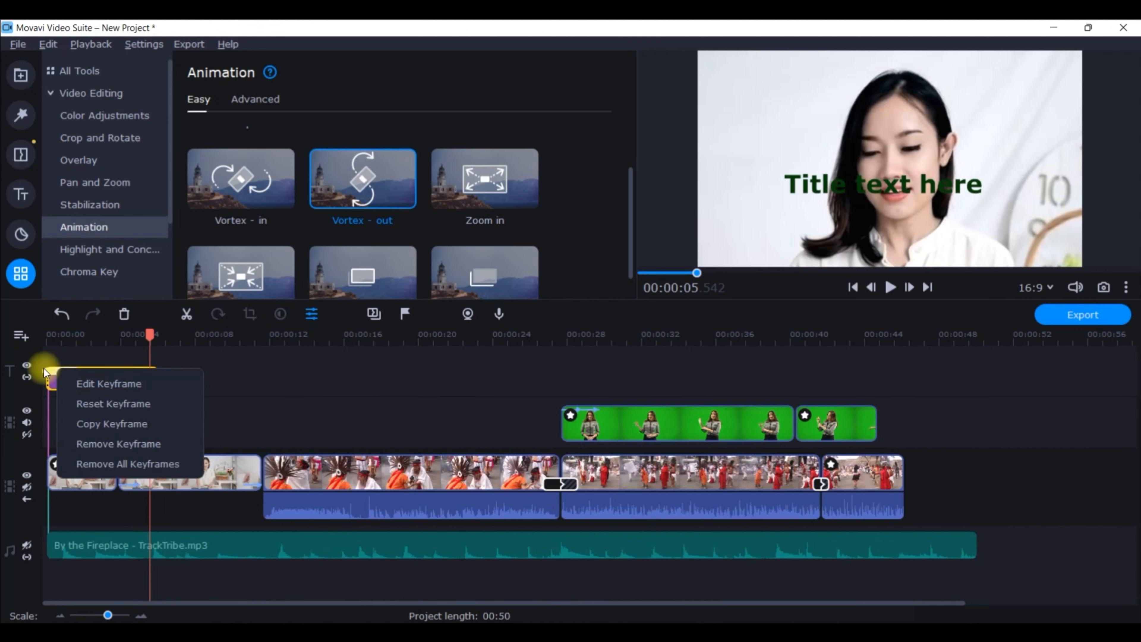
{"action": "left_click", "coordinate": [106, 465]}
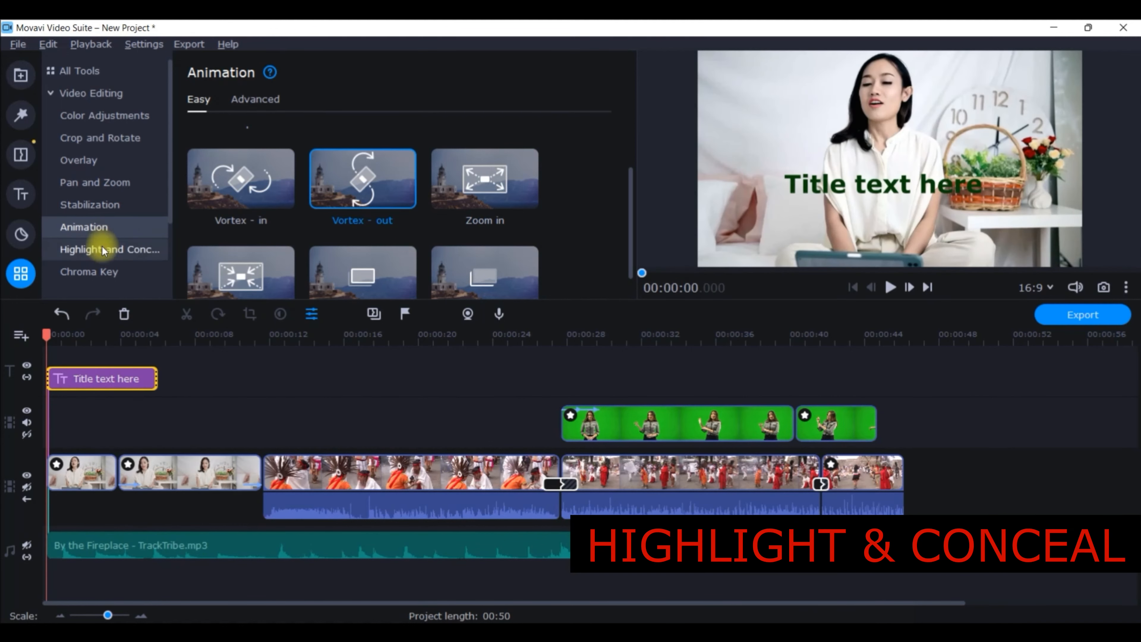
Apply a Bright ellipse highlight mask to the first video clip and enlarge it over the woman's head and torso
{"action": "left_click", "coordinate": [99, 249]}
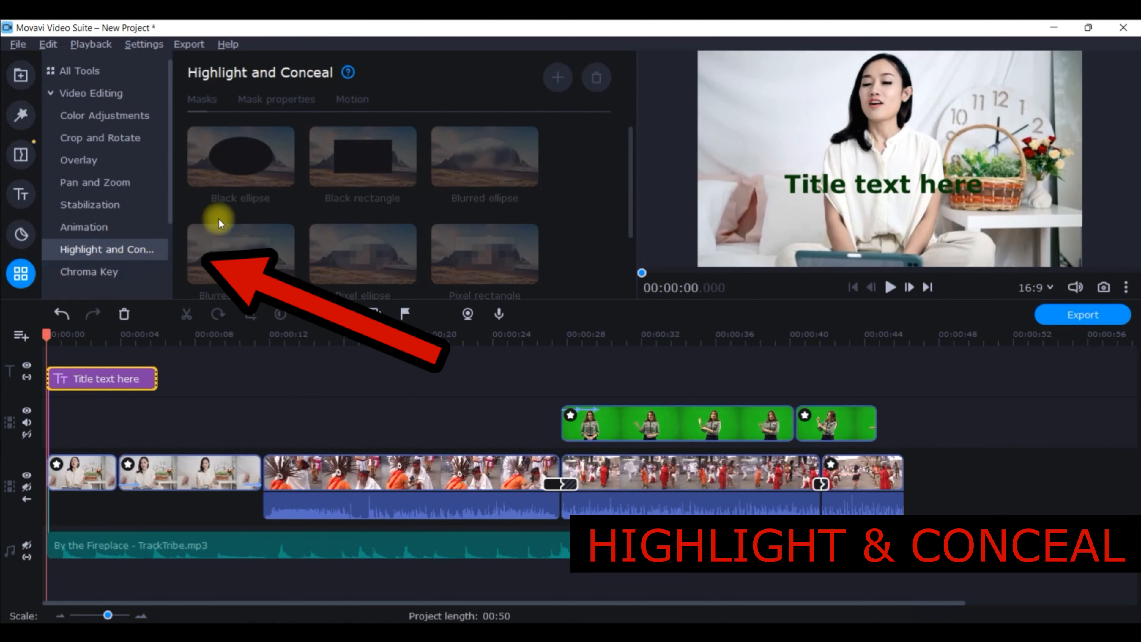
{"action": "left_click", "coordinate": [81, 472]}
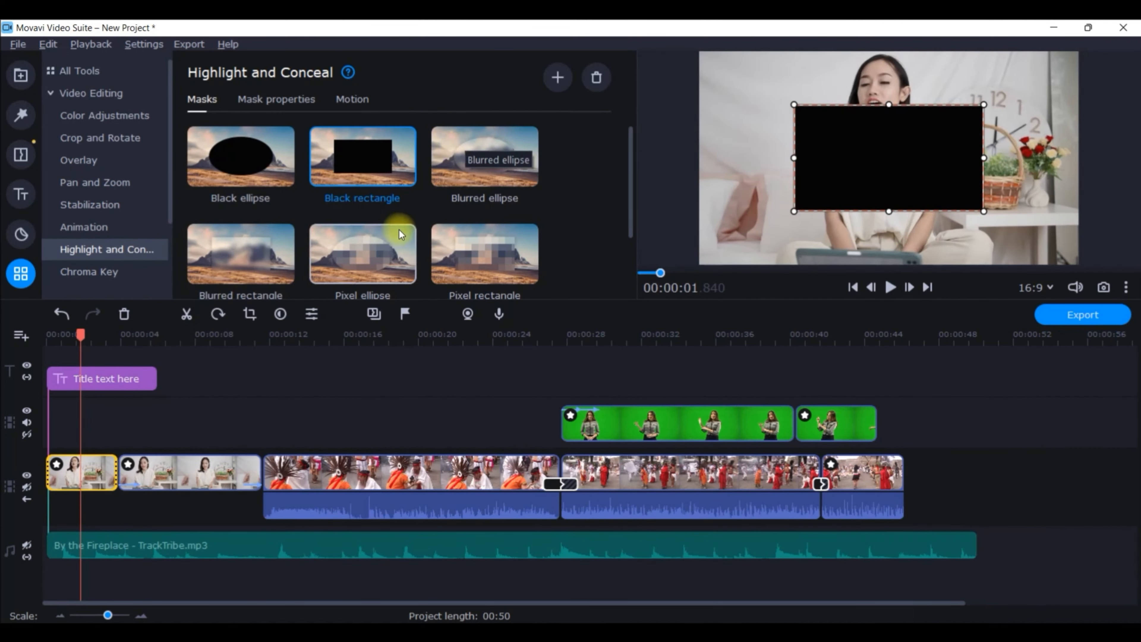
{"action": "scroll", "coordinate": [432, 255], "scroll_direction": "down", "scroll_amount": 2}
{"action": "left_click", "coordinate": [484, 239]}
{"action": "left_click_drag", "start_coordinate": [969, 124], "coordinate": [970, 124]}
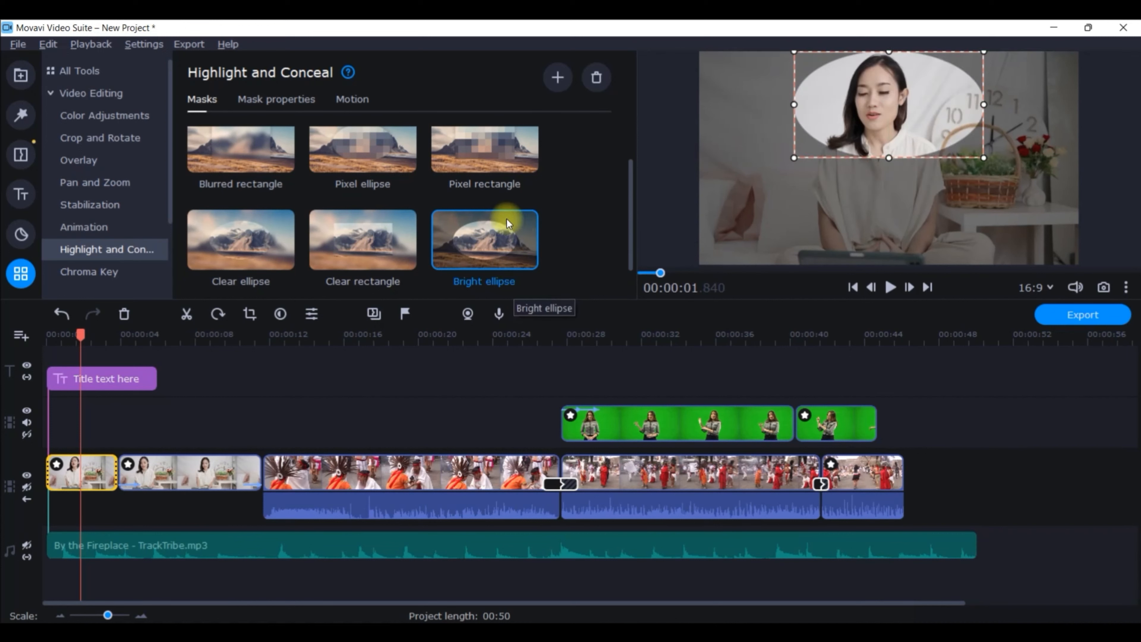
{"action": "left_click_drag", "start_coordinate": [857, 102], "coordinate": [854, 103]}
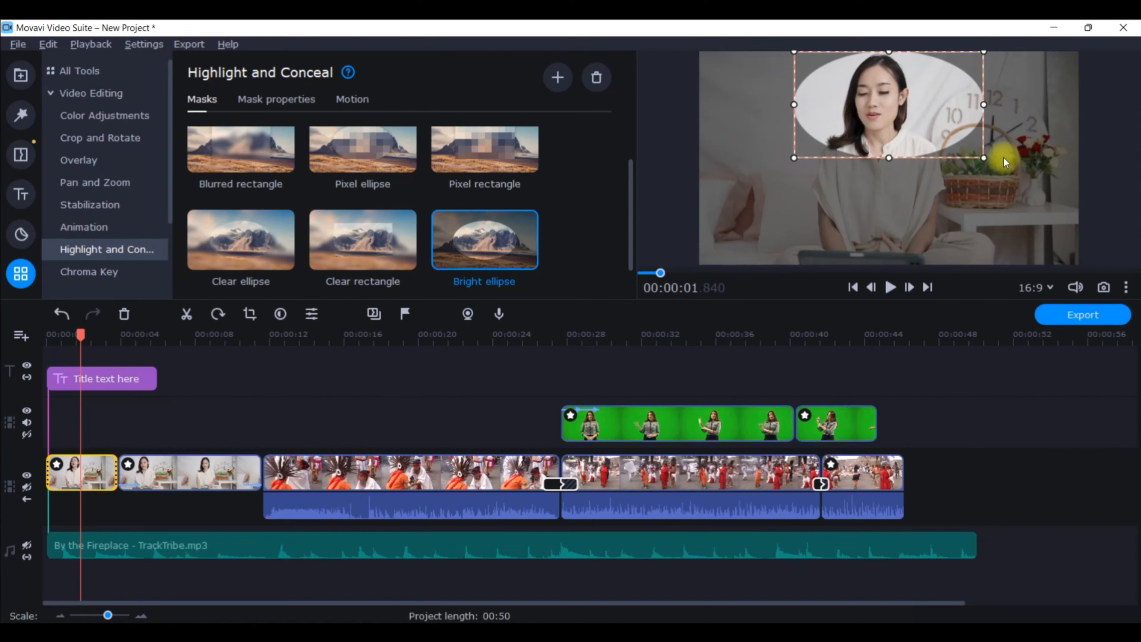
{"action": "left_click_drag", "start_coordinate": [986, 158], "coordinate": [947, 151]}
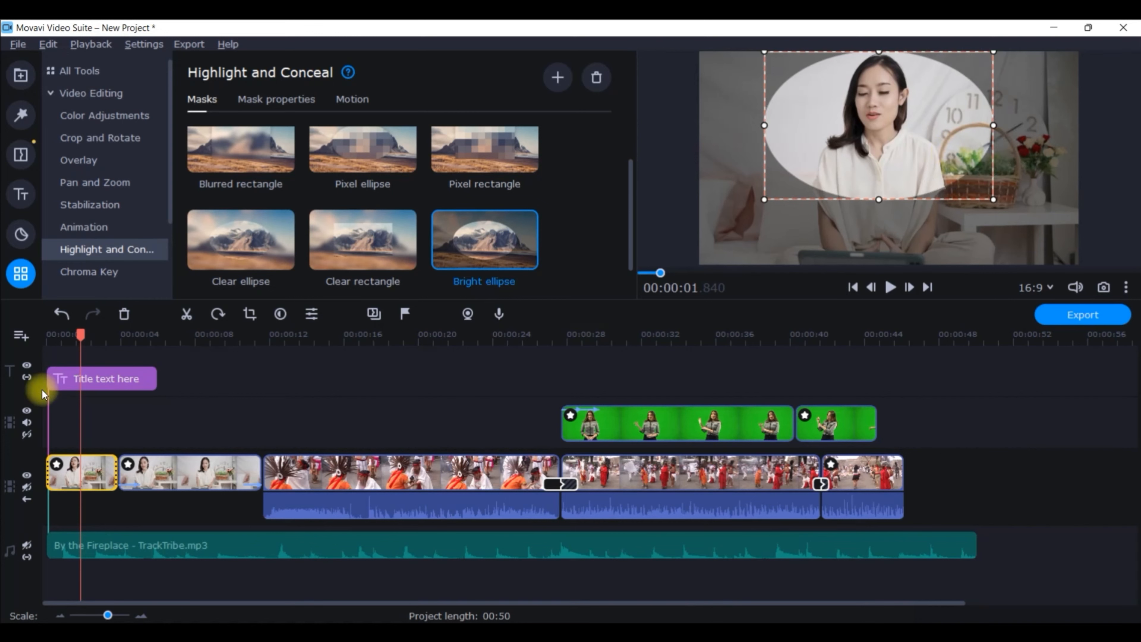
Play the project from the beginning through the first clip to preview the ellipse mask
{"action": "left_click_drag", "start_coordinate": [80, 342], "coordinate": [13, 340]}
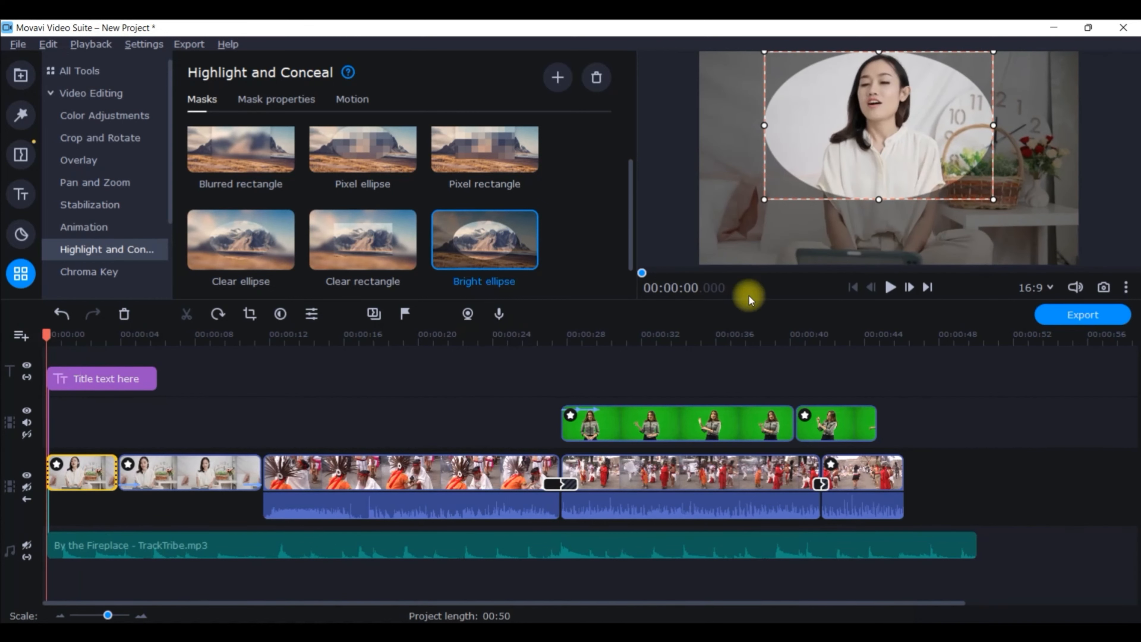
{"action": "left_click", "coordinate": [887, 287]}
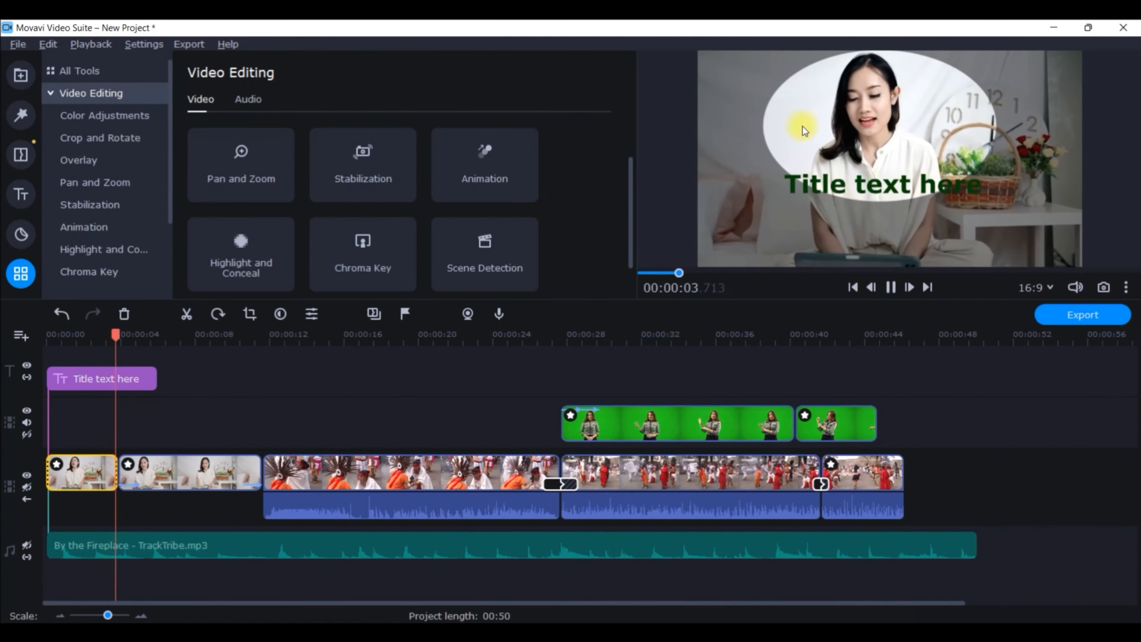
{"action": "left_click", "coordinate": [890, 287]}
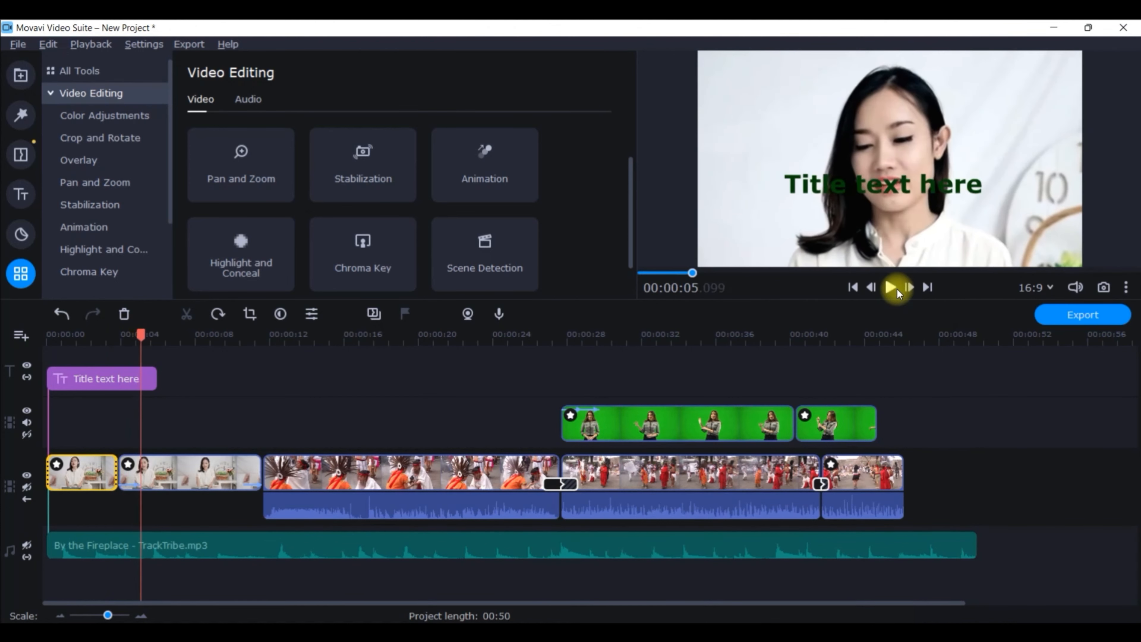
Delete the title clip, and change the first video clip's mask to Blurred rectangle, moved over the left side of the picture
{"action": "left_click", "coordinate": [103, 379]}
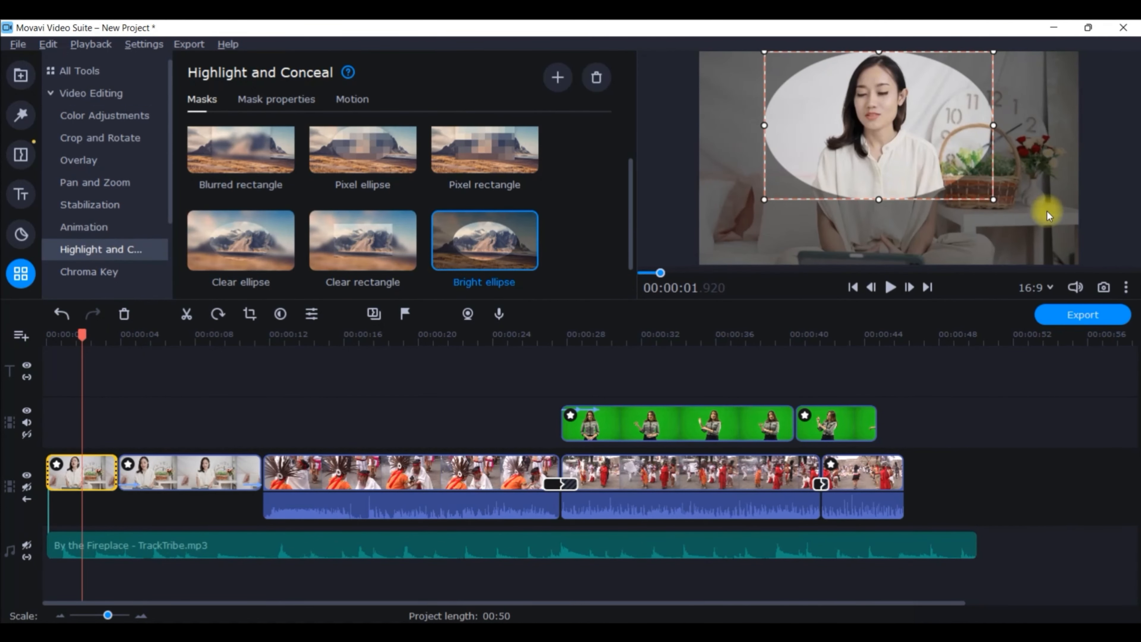
{"action": "scroll", "coordinate": [420, 215], "scroll_direction": "up", "scroll_amount": 1}
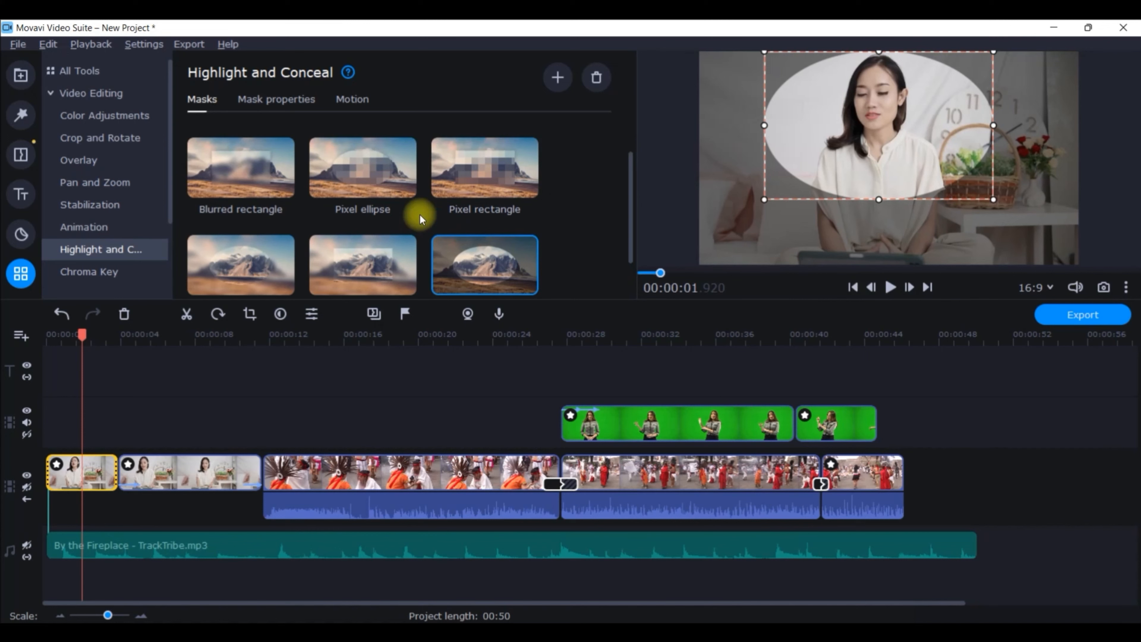
{"action": "left_click", "coordinate": [244, 161]}
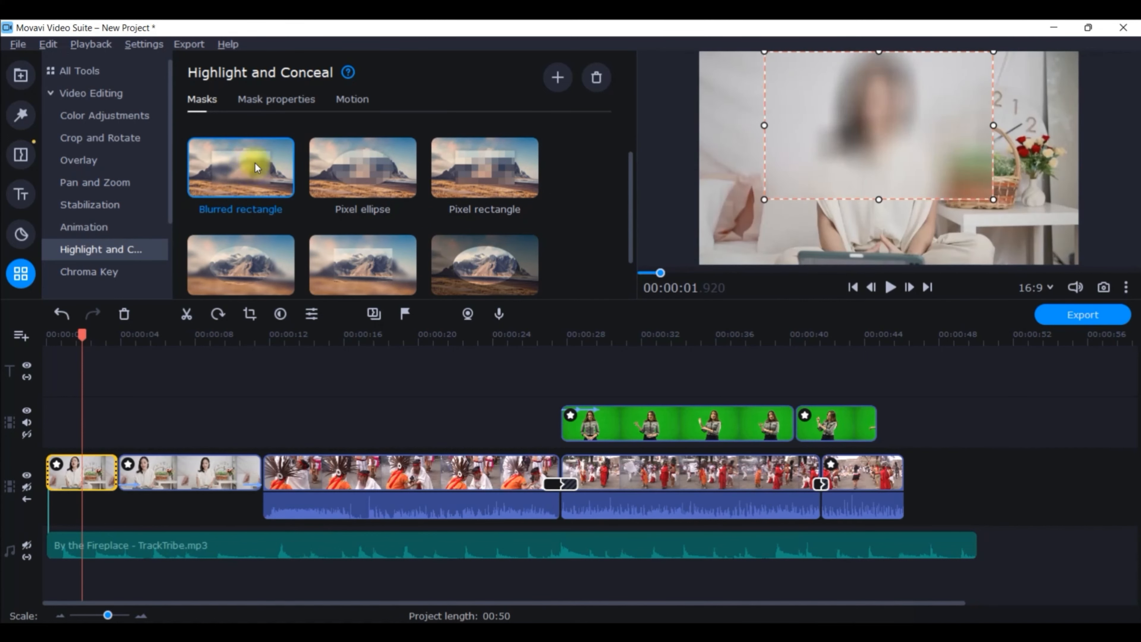
{"action": "left_click_drag", "start_coordinate": [900, 100], "coordinate": [905, 217]}
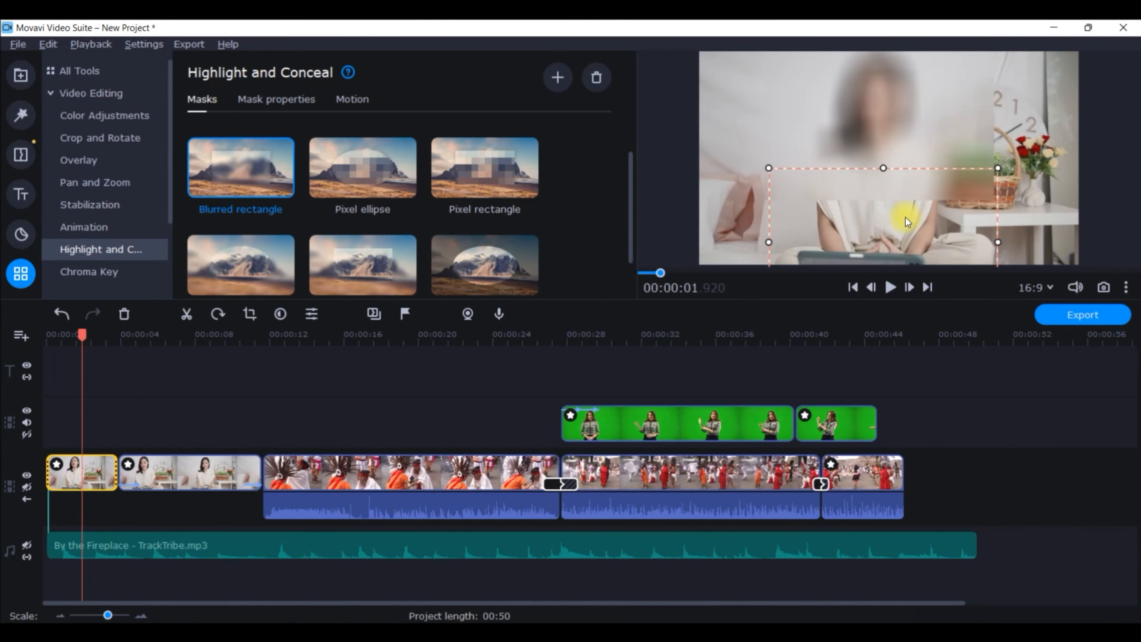
Remove the Highlight and conceal, Picture in picture and Magic Enhance effects from the first video clip
{"action": "left_click", "coordinate": [21, 274]}
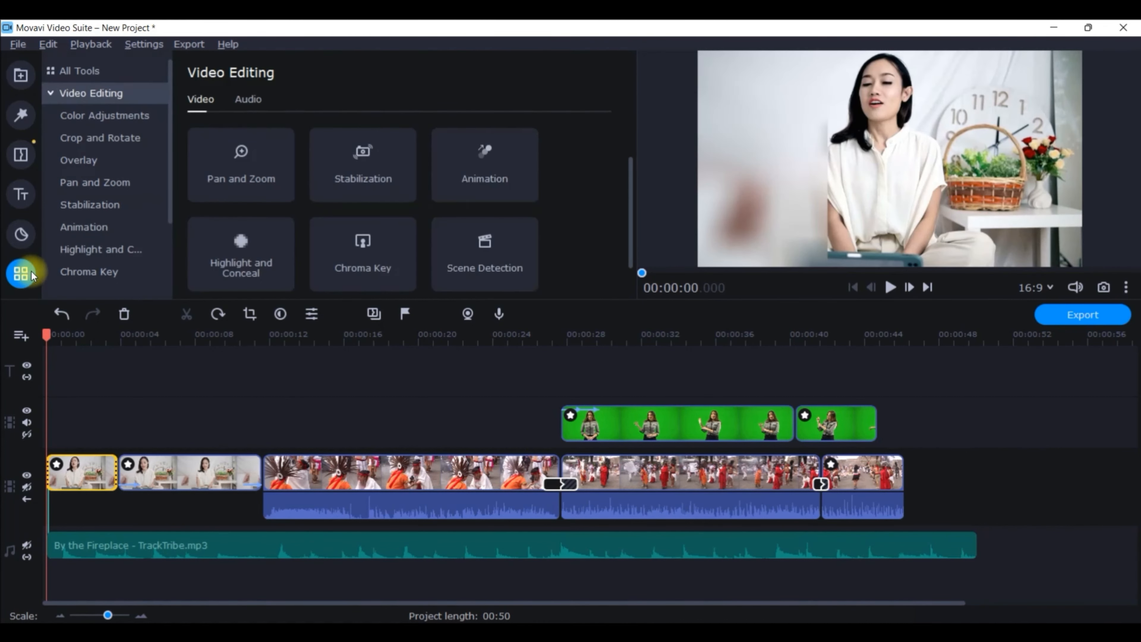
{"action": "left_click", "coordinate": [57, 466]}
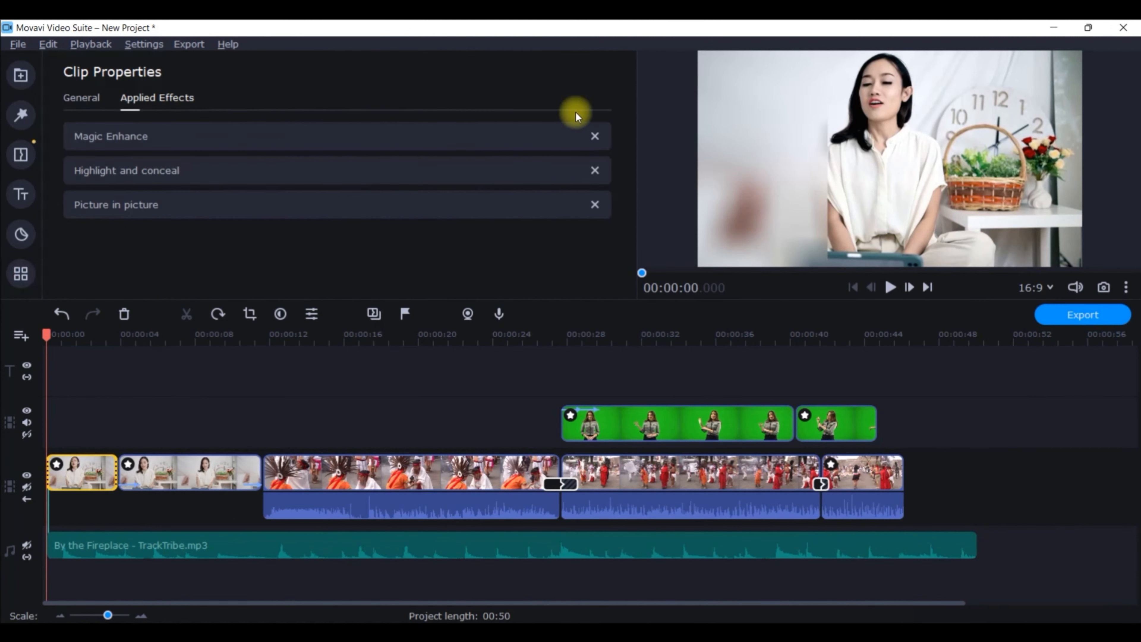
{"action": "left_click", "coordinate": [599, 171]}
{"action": "left_click", "coordinate": [600, 171]}
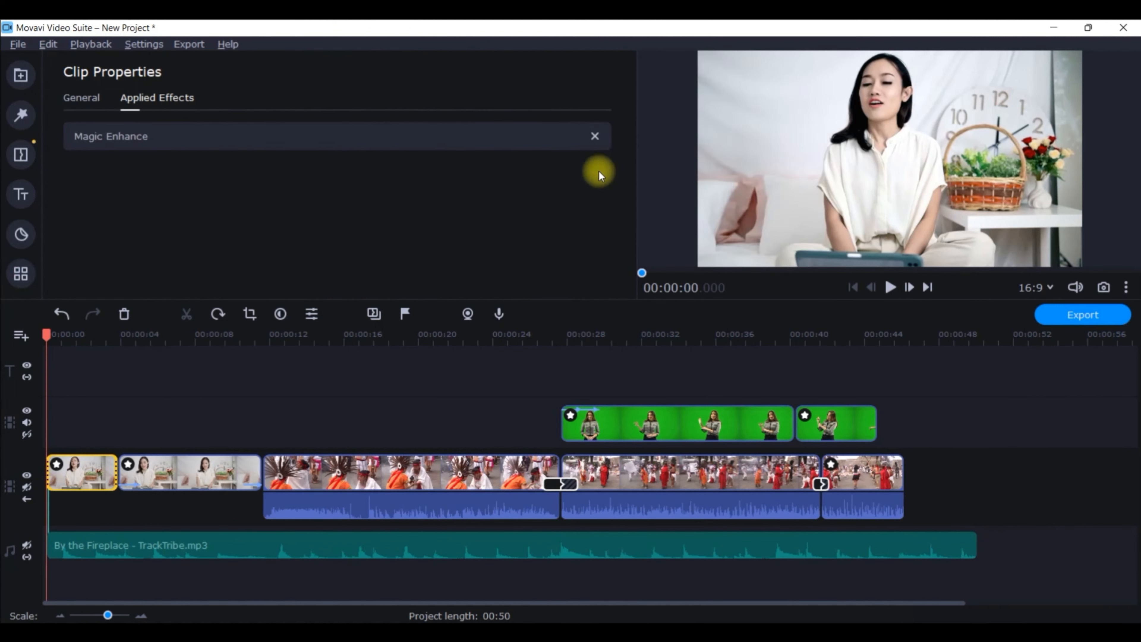
{"action": "left_click", "coordinate": [599, 136]}
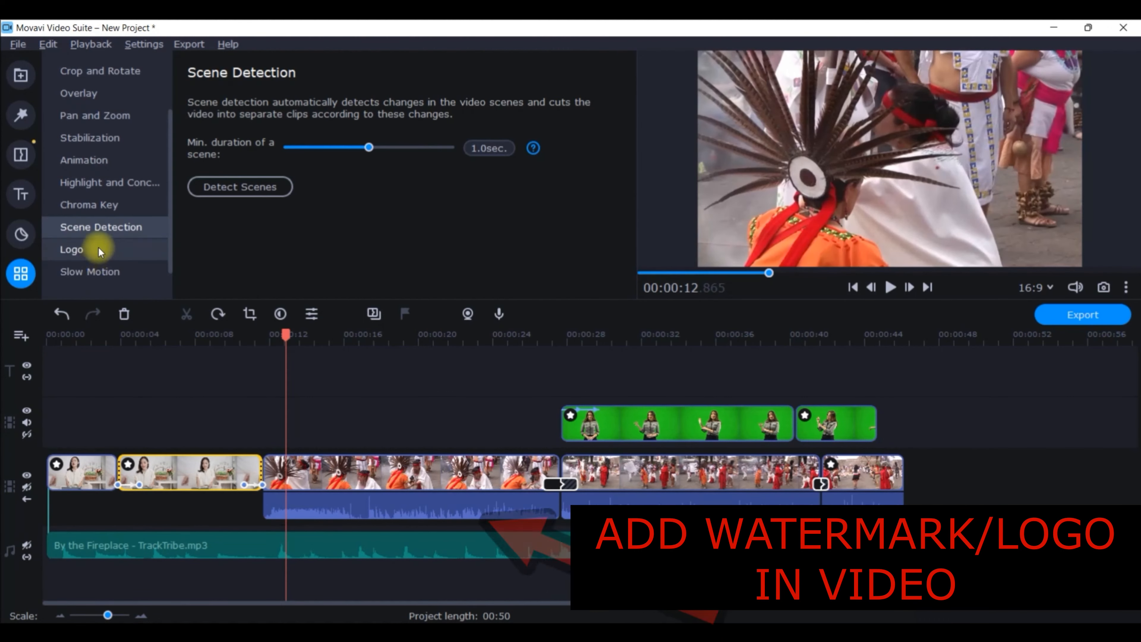
Add Pink Futuristic Gaming Channel Youtube Intro.png as a logo over the entire video and move it to the picture's upper-left corner
{"action": "left_click", "coordinate": [98, 247]}
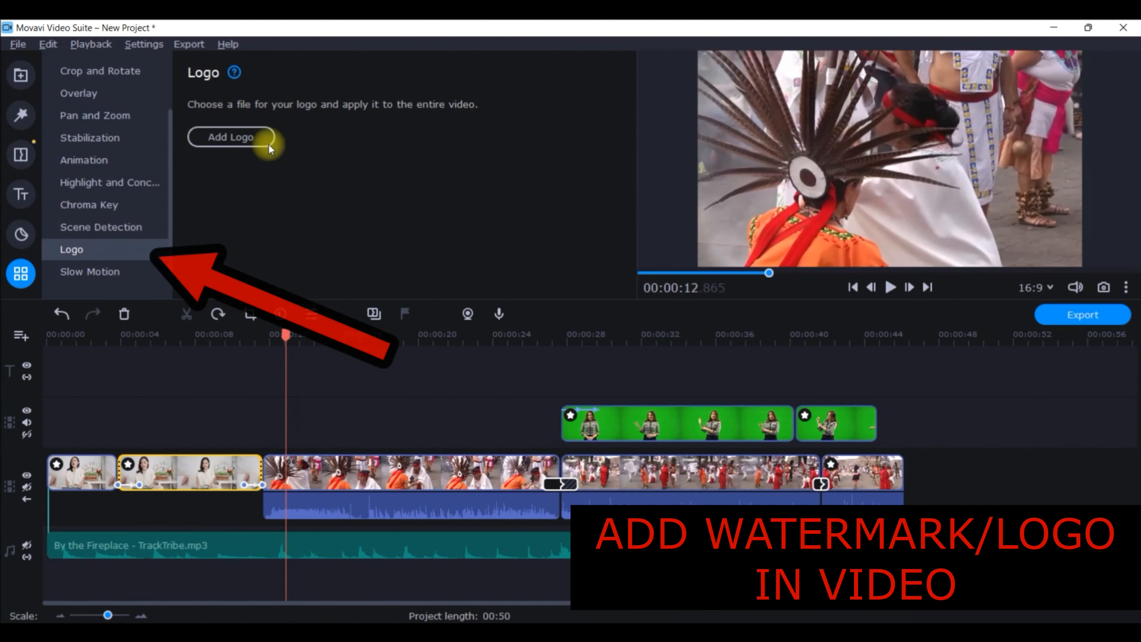
{"action": "left_click", "coordinate": [252, 137]}
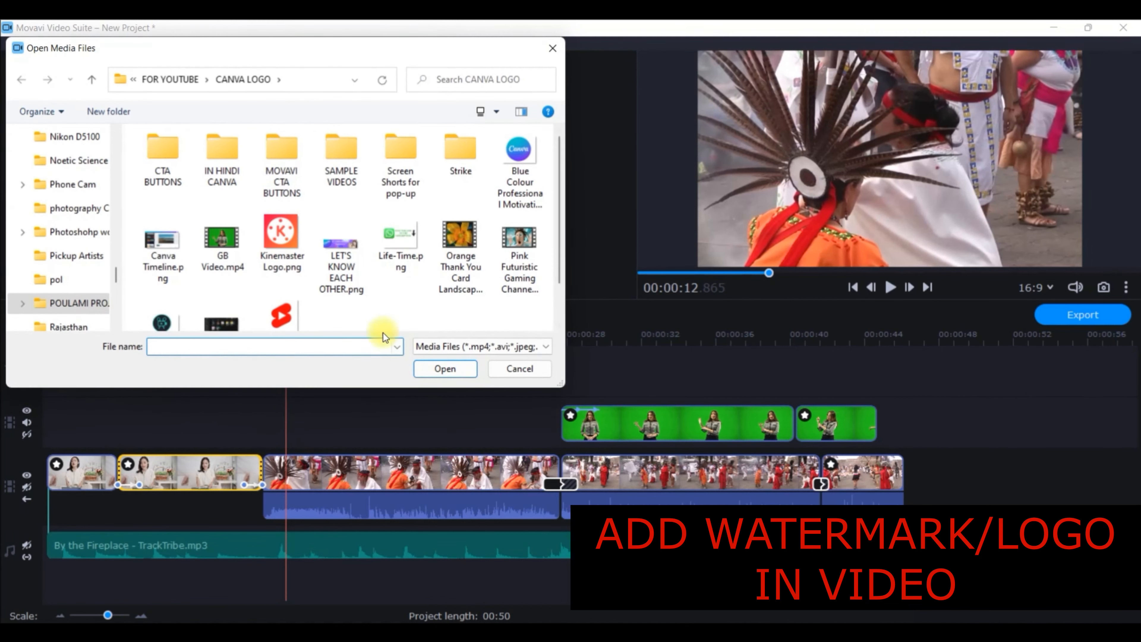
{"action": "left_click", "coordinate": [280, 239]}
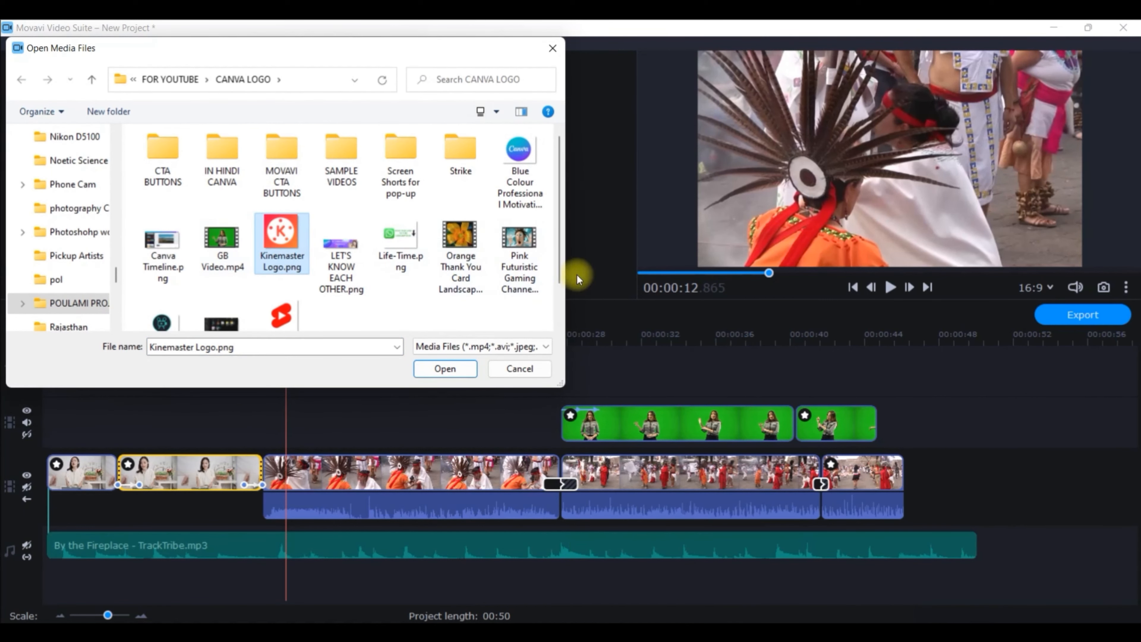
{"action": "left_click", "coordinate": [161, 320]}
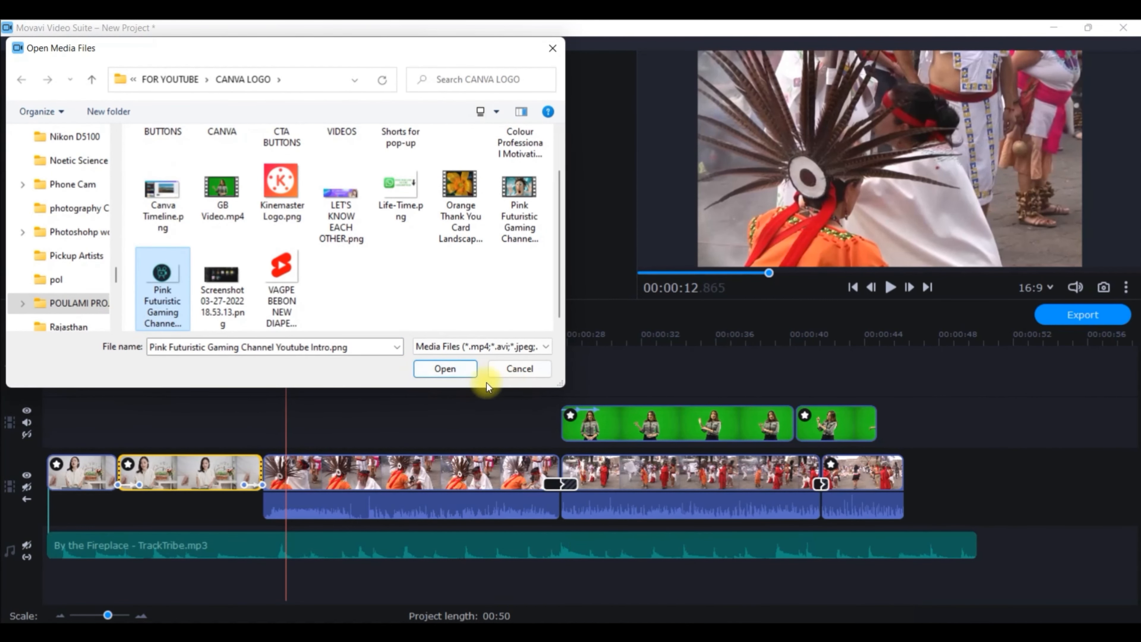
{"action": "left_click", "coordinate": [435, 370]}
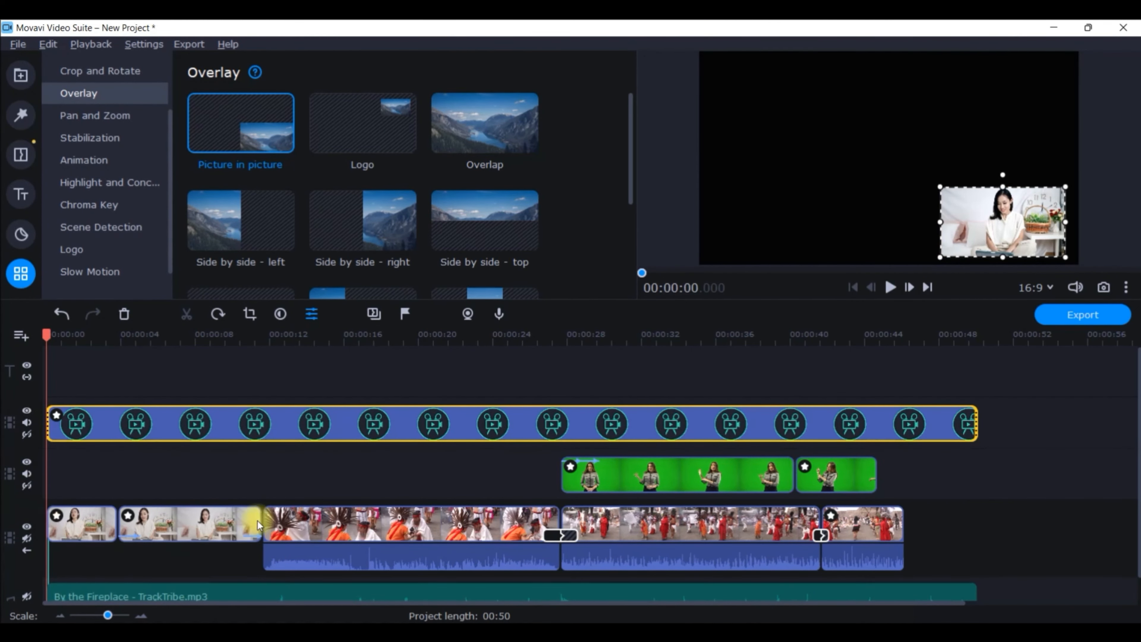
{"action": "left_click", "coordinate": [705, 429]}
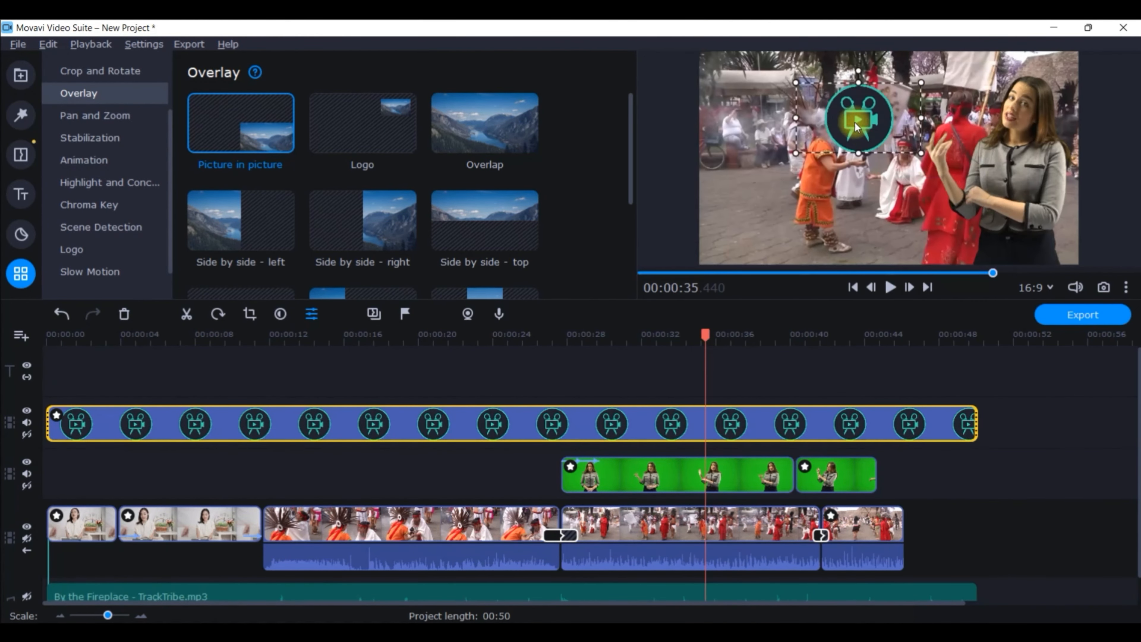
{"action": "left_click_drag", "start_coordinate": [855, 122], "coordinate": [785, 106]}
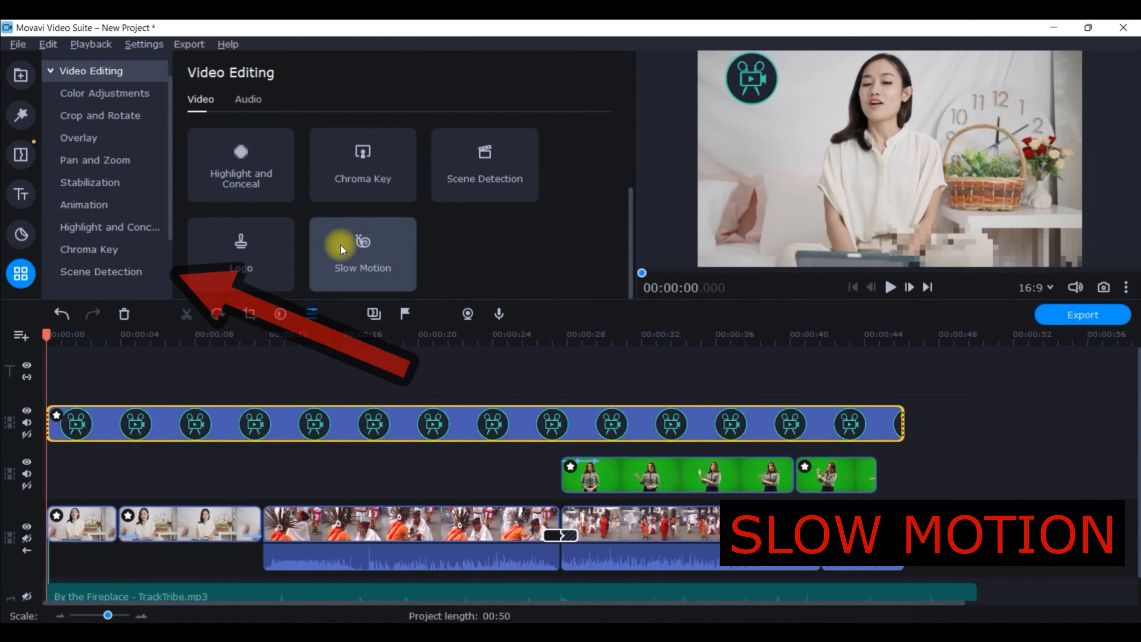
Slow the first video clip down to 56% with Slow Motion
{"action": "left_click", "coordinate": [373, 254]}
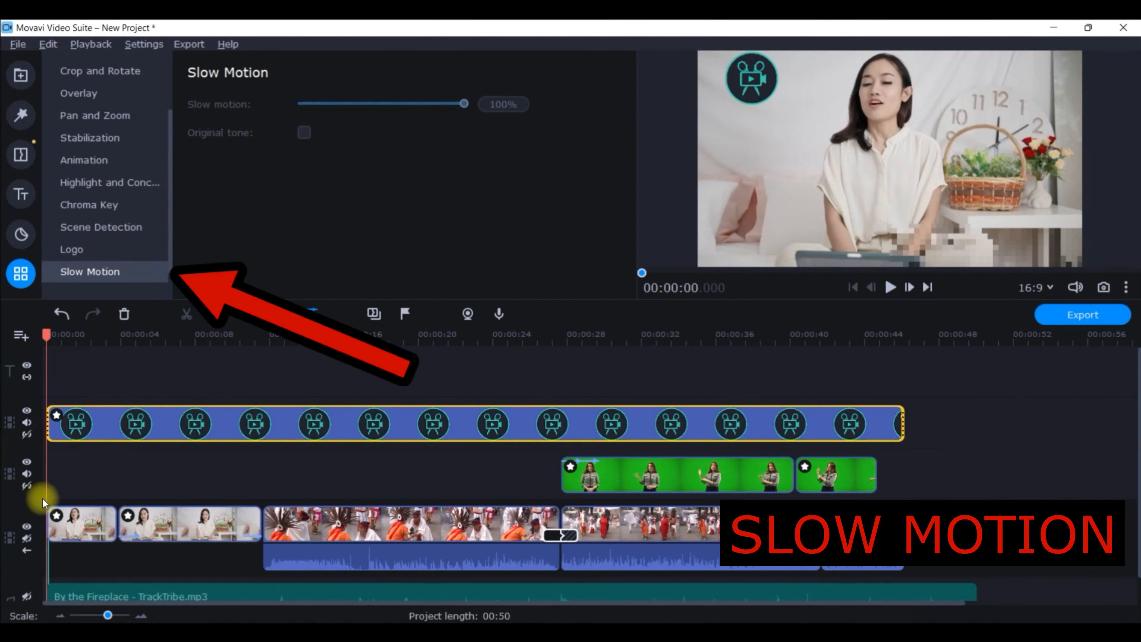
{"action": "left_click", "coordinate": [74, 518]}
{"action": "left_click_drag", "start_coordinate": [463, 104], "coordinate": [385, 104]}
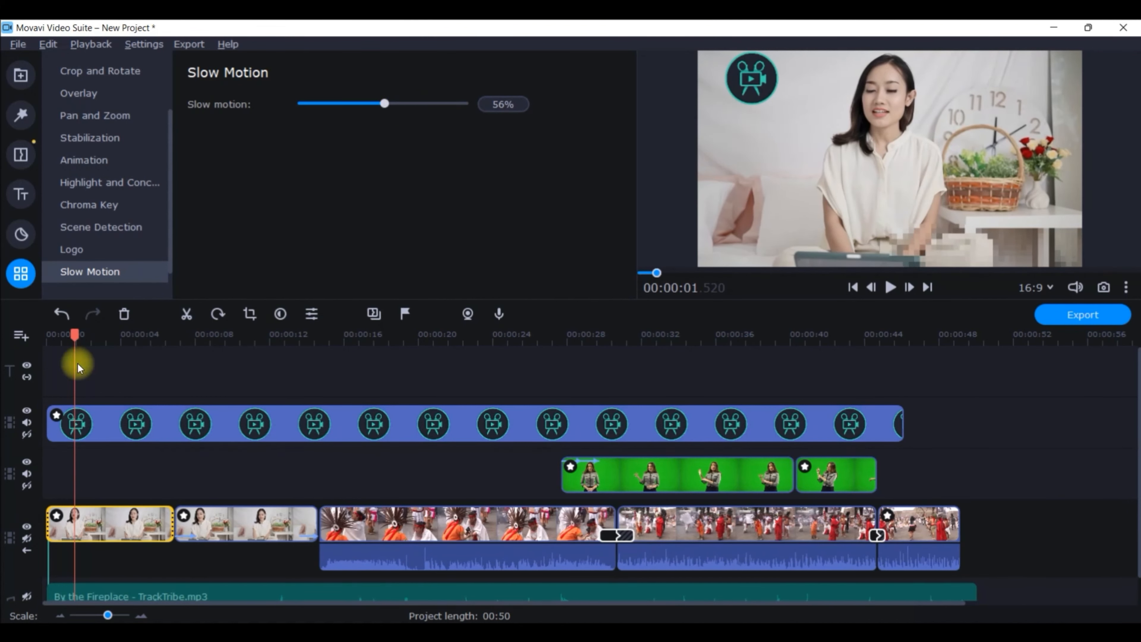
Play the project from the beginning to preview the slowed first clip, and stop partway through it
{"action": "left_click_drag", "start_coordinate": [74, 333], "coordinate": [18, 343]}
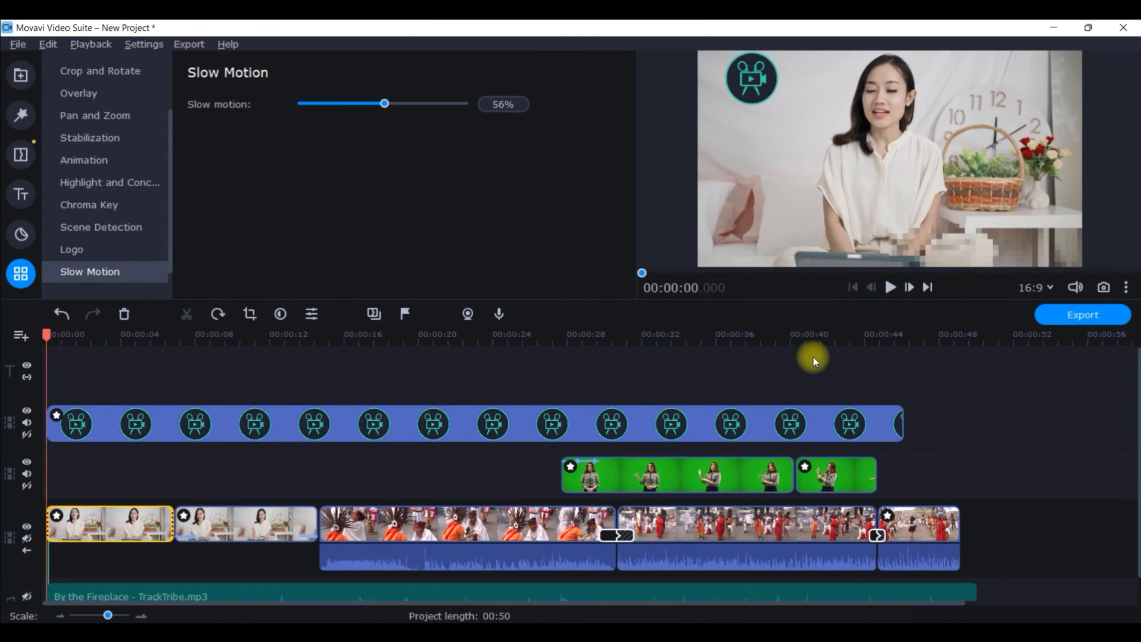
{"action": "left_click", "coordinate": [892, 287]}
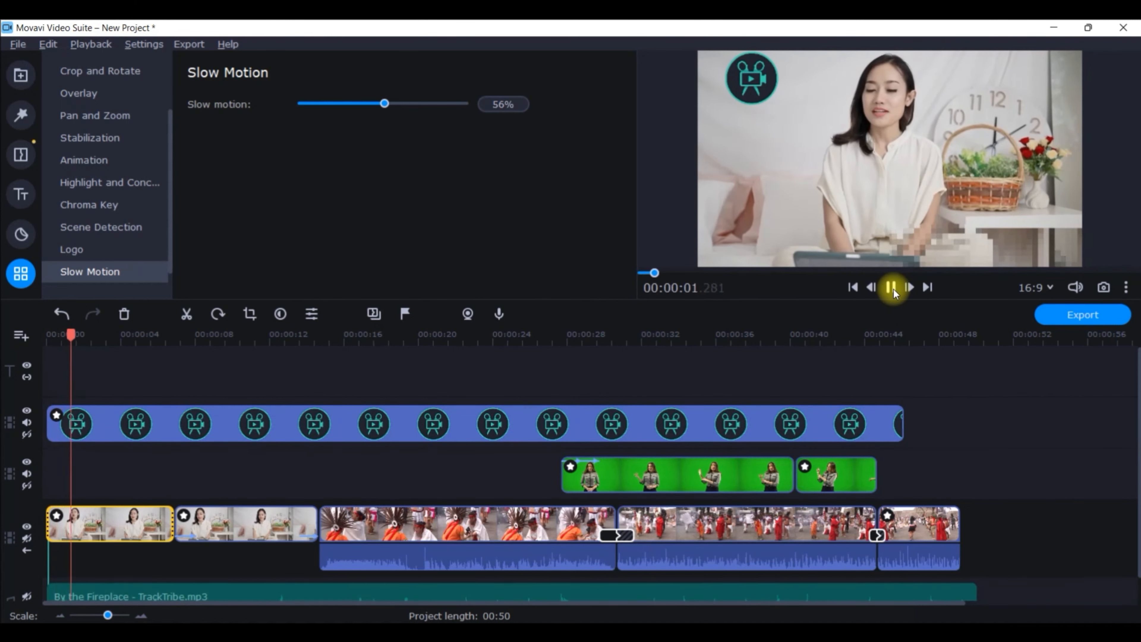
{"action": "left_click", "coordinate": [892, 289]}
Apply the Voice enhancement equalizer preset to the By the Fireplace - TrackTribe.mp3 audio clip
{"action": "left_click", "coordinate": [54, 116]}
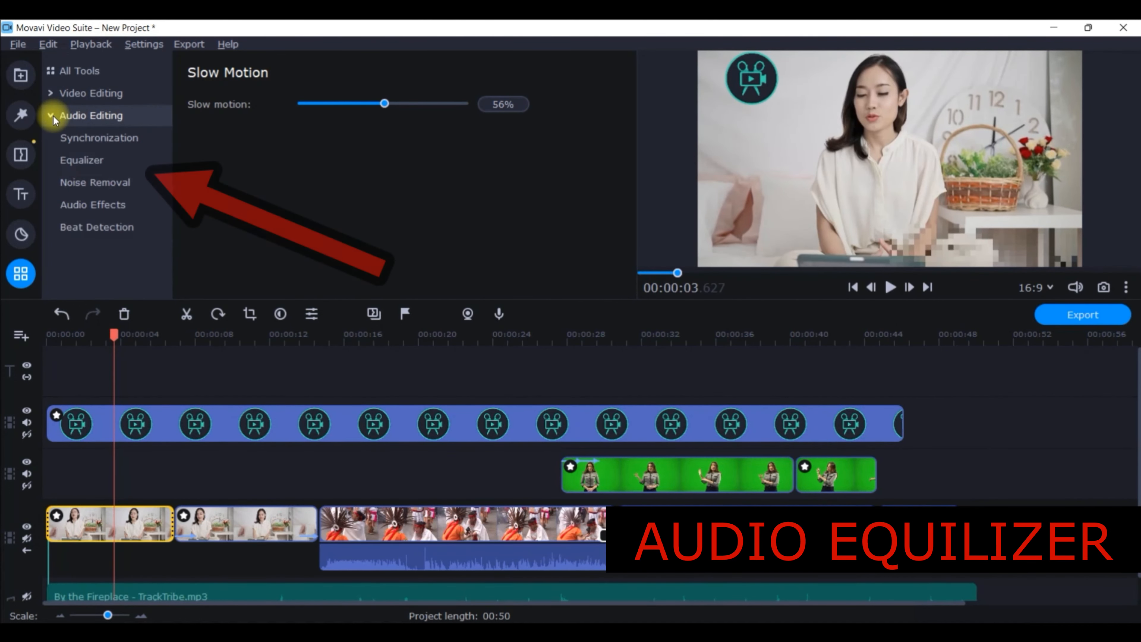
{"action": "left_click", "coordinate": [93, 160]}
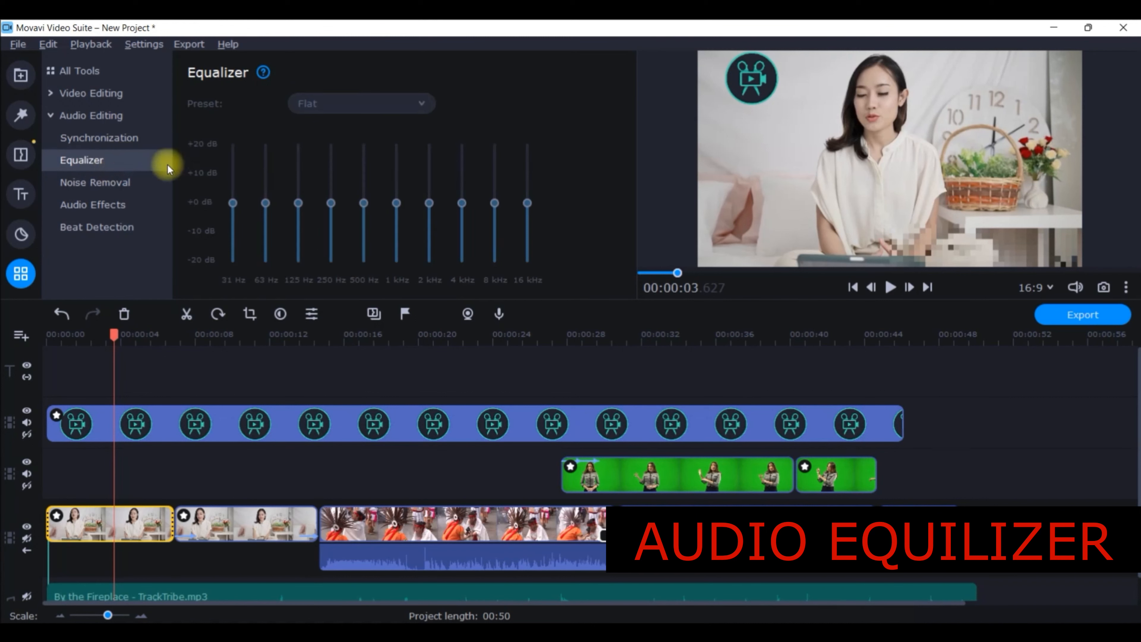
{"action": "left_click", "coordinate": [97, 594]}
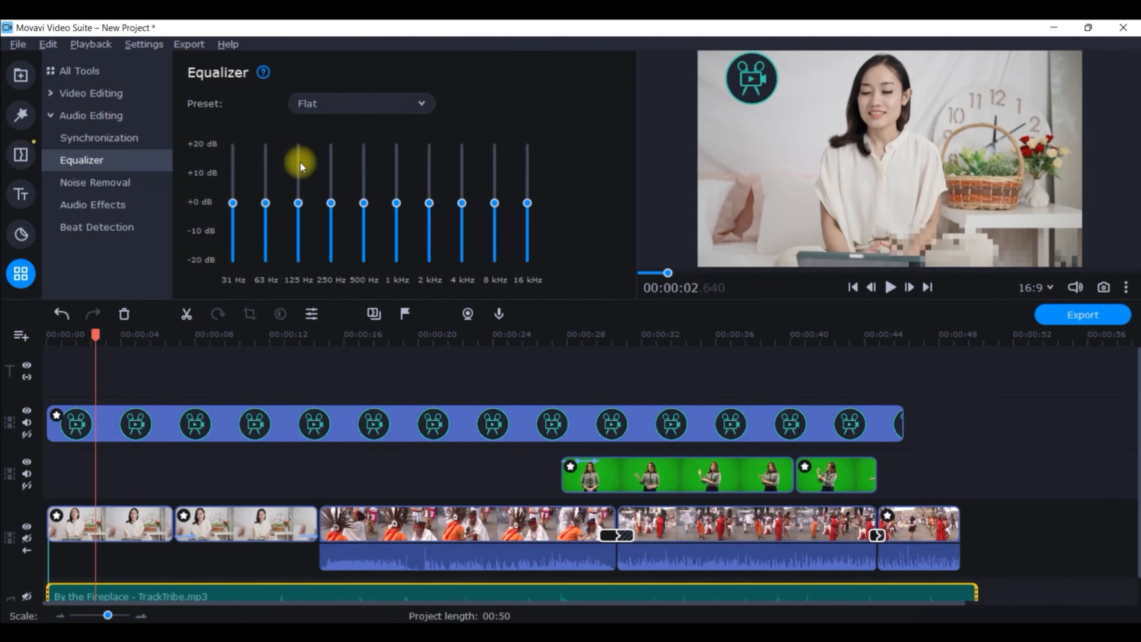
{"action": "left_click", "coordinate": [368, 101]}
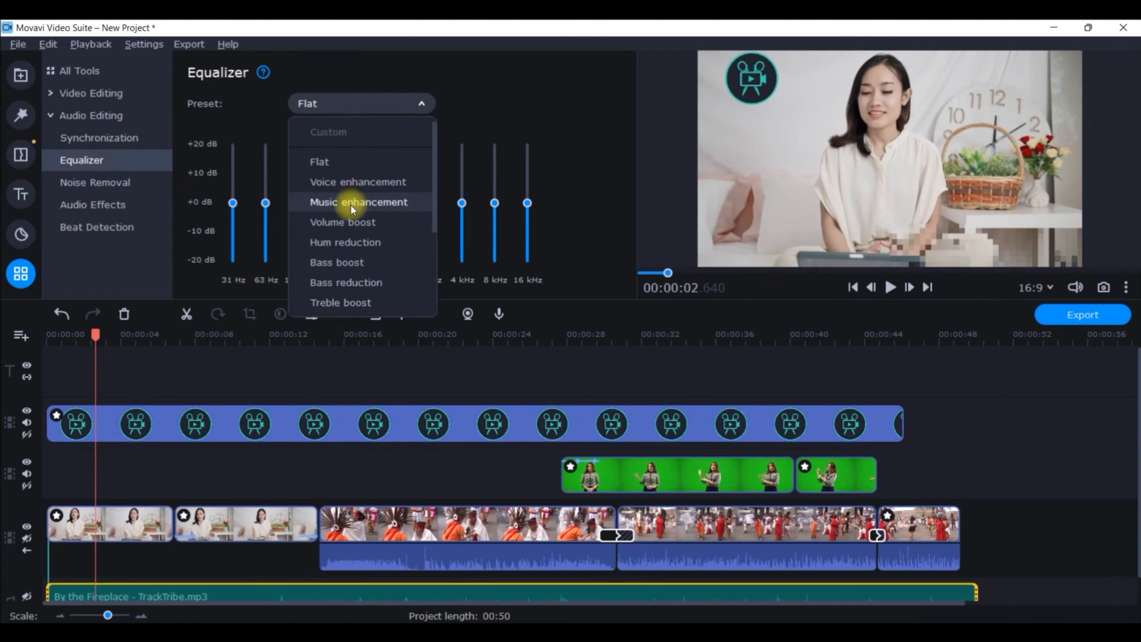
{"action": "scroll", "coordinate": [321, 300], "scroll_direction": "down", "scroll_amount": 2}
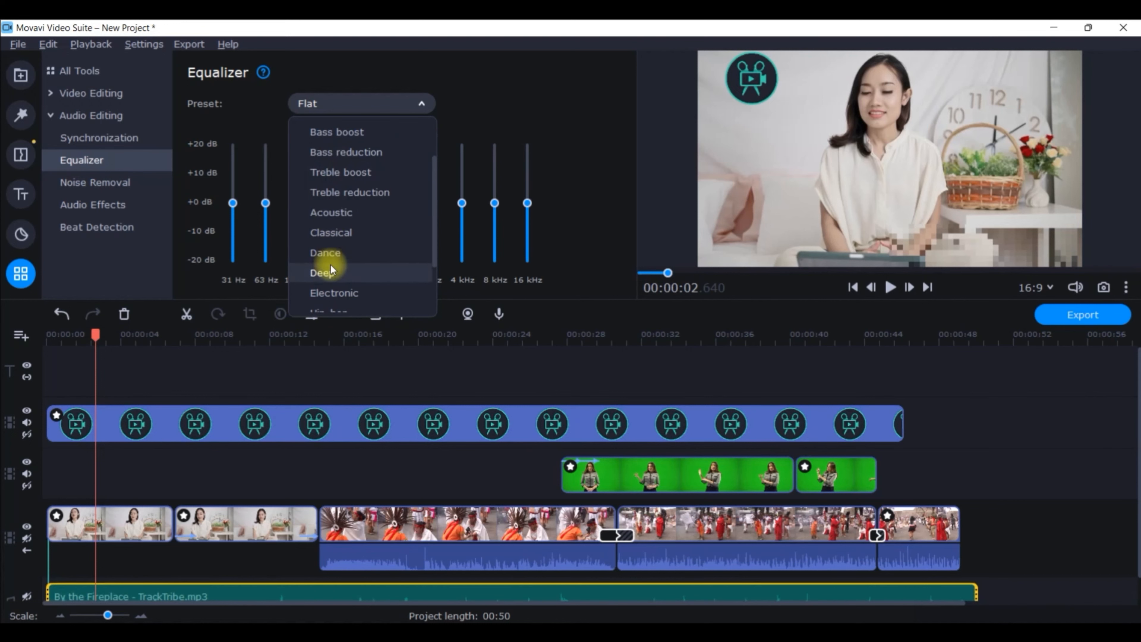
{"action": "scroll", "coordinate": [332, 264], "scroll_direction": "up", "scroll_amount": 2}
{"action": "scroll", "coordinate": [332, 264], "scroll_direction": "up", "scroll_amount": 1}
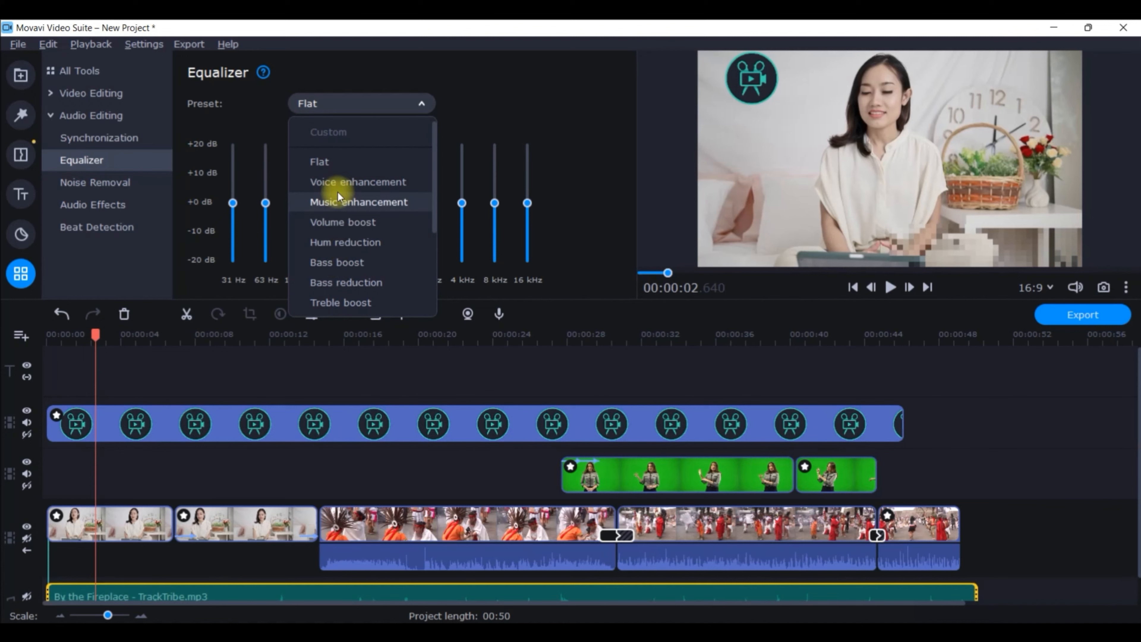
{"action": "left_click", "coordinate": [336, 182]}
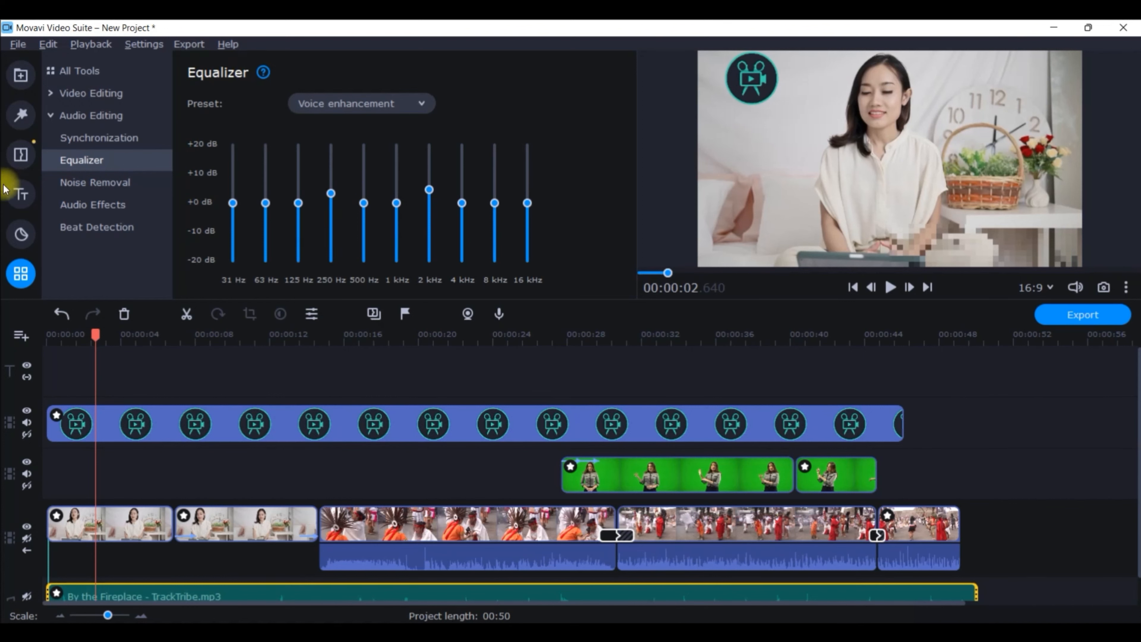
Apply Noise Removal to the music clip with noise suppression set to 70%
{"action": "left_click", "coordinate": [85, 183]}
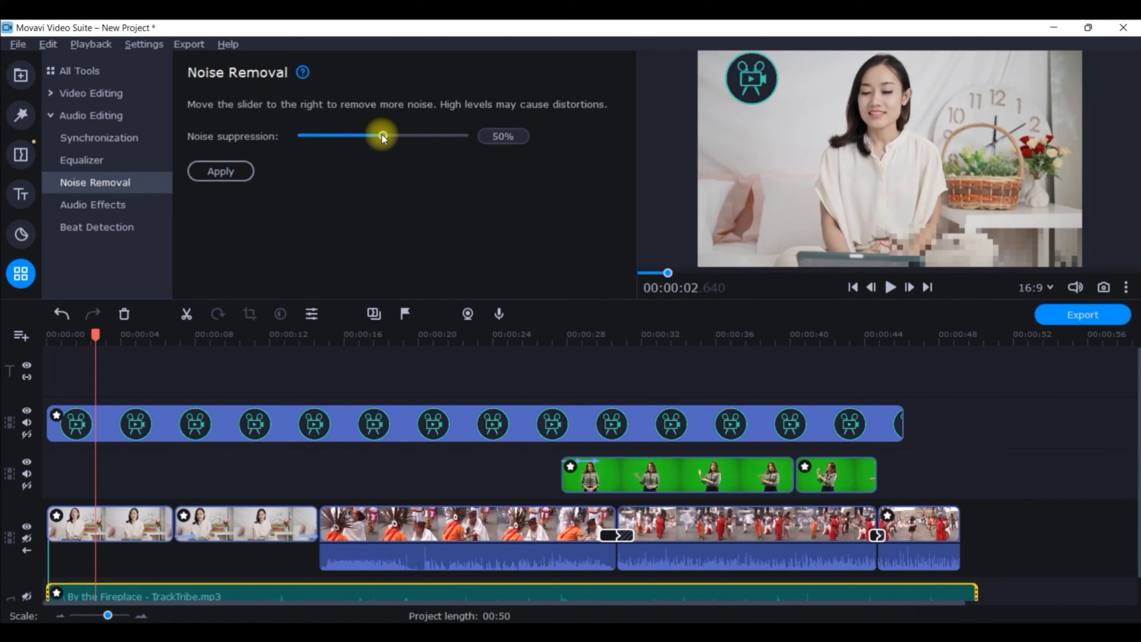
{"action": "left_click_drag", "start_coordinate": [386, 137], "coordinate": [415, 140]}
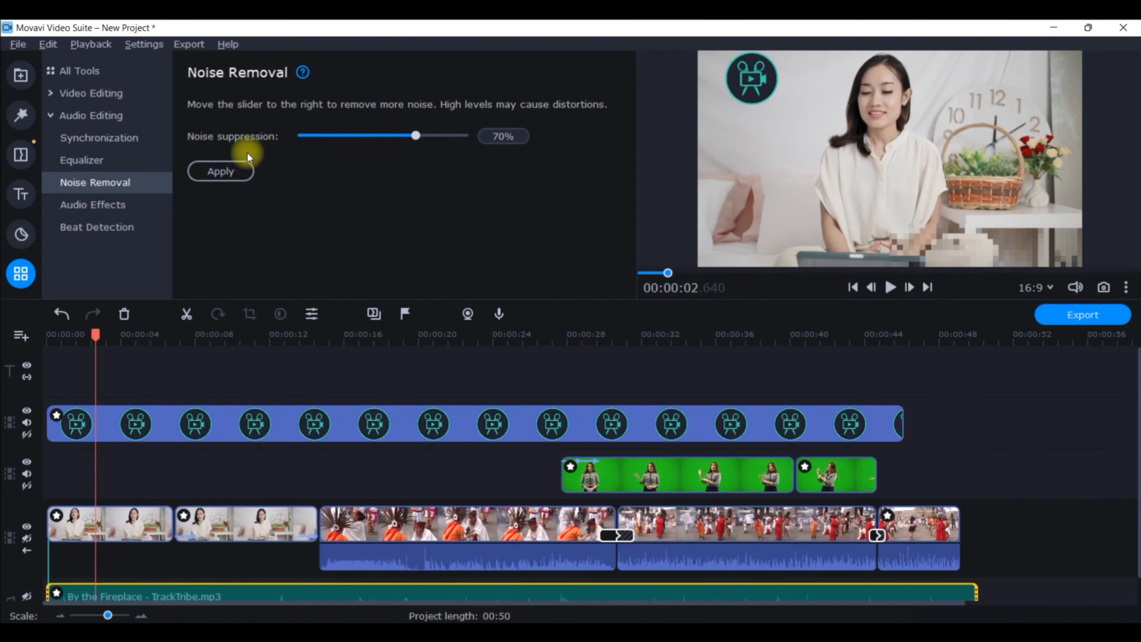
Apply the Echo audio effect to the music clip
{"action": "left_click", "coordinate": [101, 205]}
{"action": "left_click", "coordinate": [270, 103]}
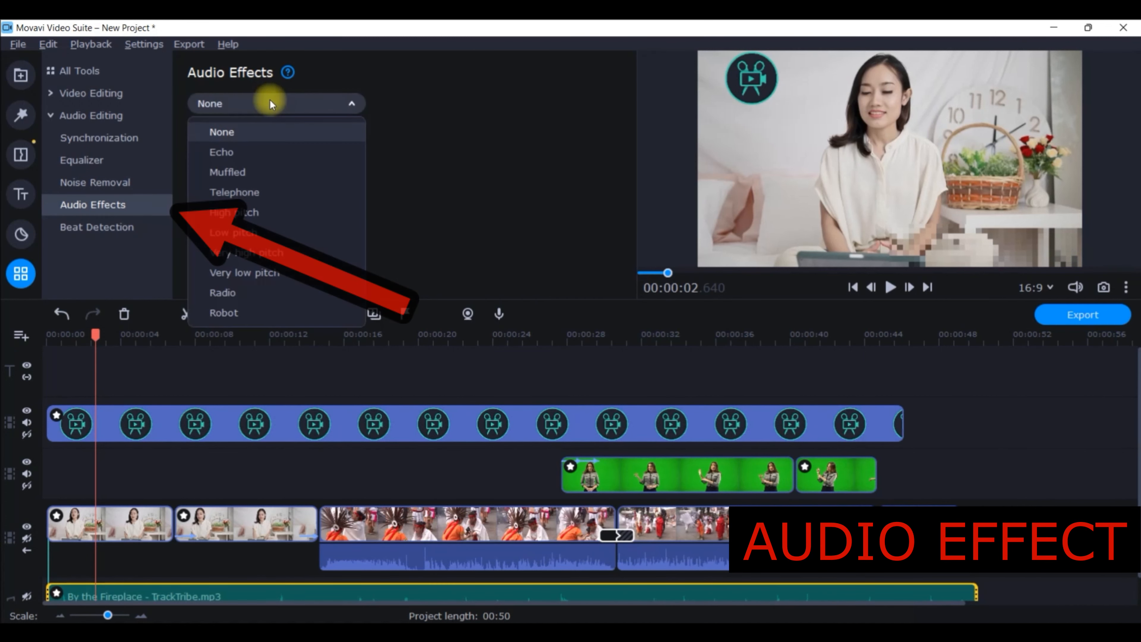
{"action": "left_click", "coordinate": [268, 151]}
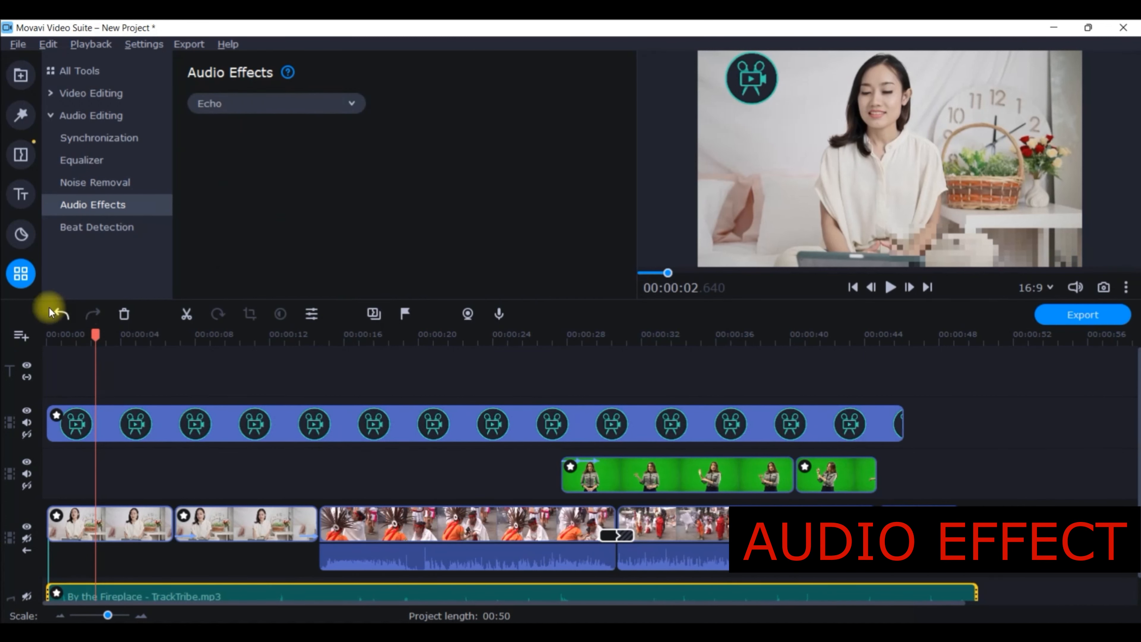
Unmute the audio track and play the project from the beginning to preview the Echo effect, stopping after several seconds
{"action": "left_click_drag", "start_coordinate": [92, 336], "coordinate": [7, 349]}
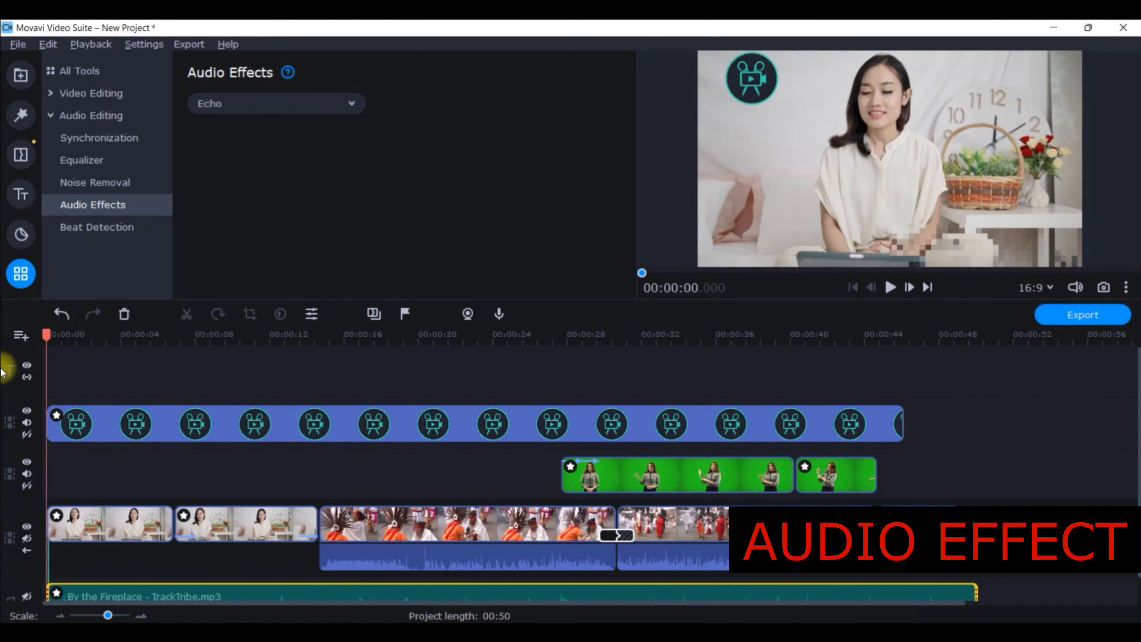
{"action": "left_click", "coordinate": [28, 598]}
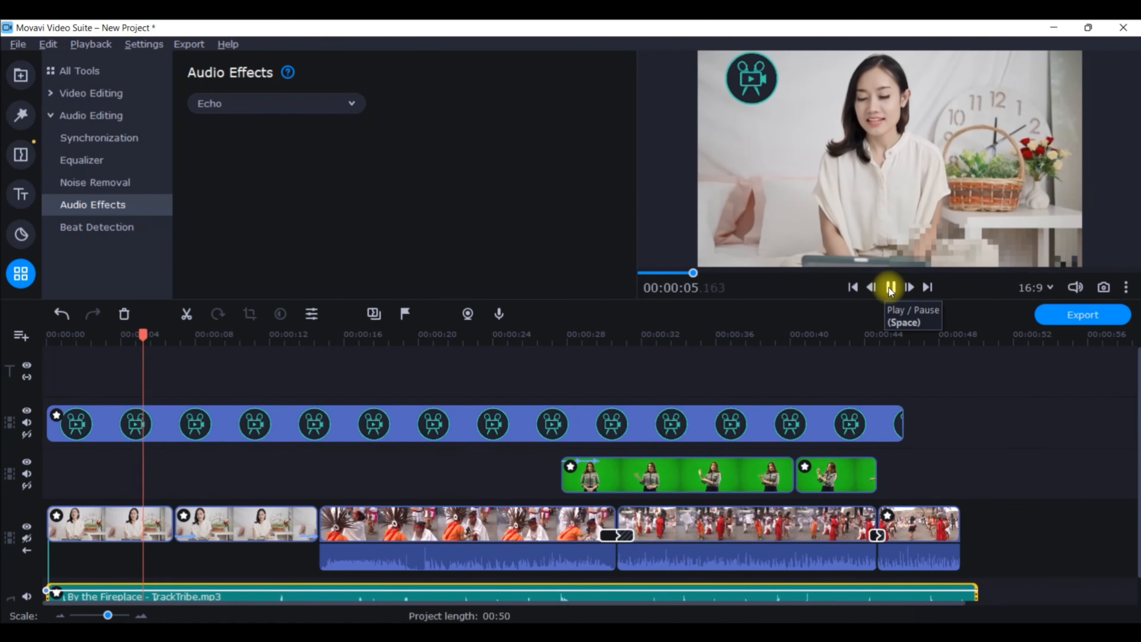
{"action": "left_click", "coordinate": [891, 288]}
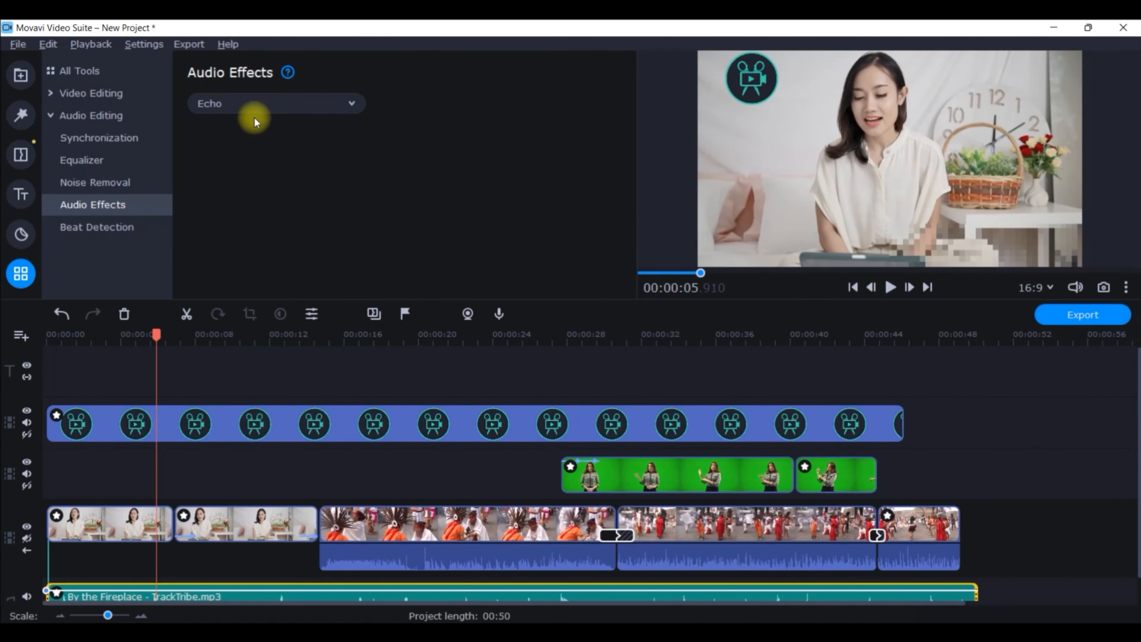
Switch the music clip's audio effect to Robot and play on for a few seconds to preview it
{"action": "left_click", "coordinate": [255, 107]}
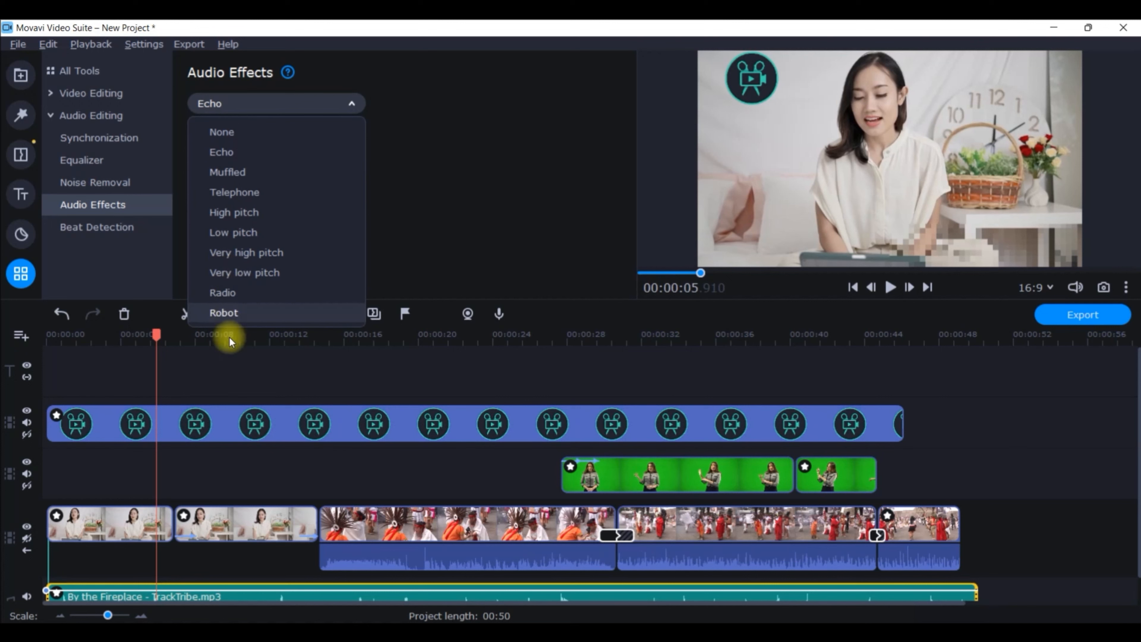
{"action": "left_click", "coordinate": [256, 306]}
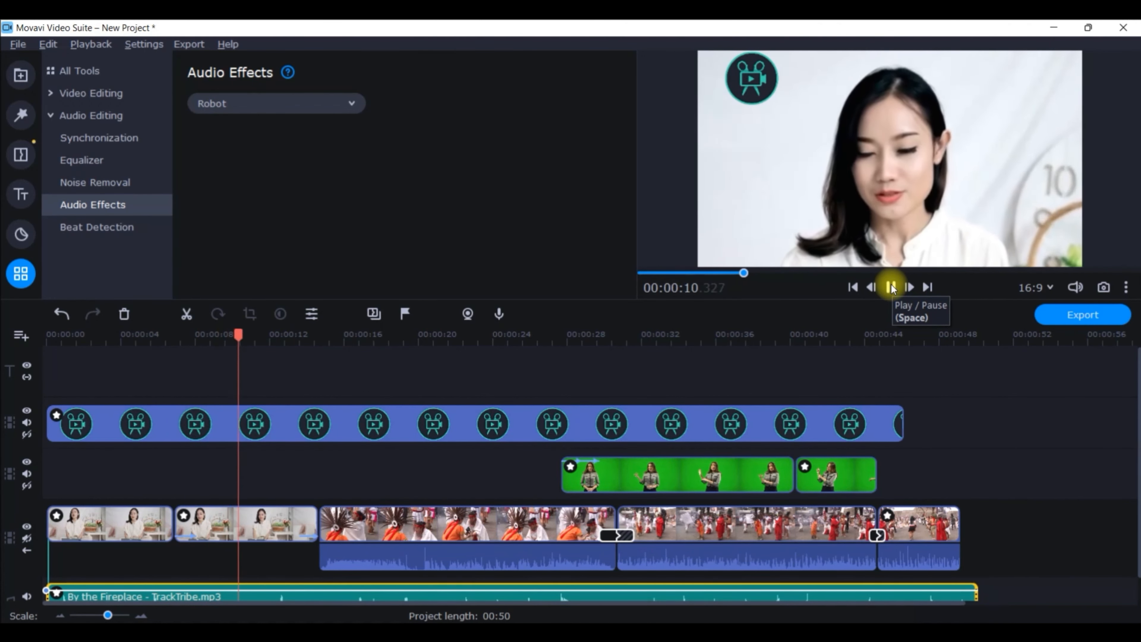
{"action": "left_click", "coordinate": [891, 286]}
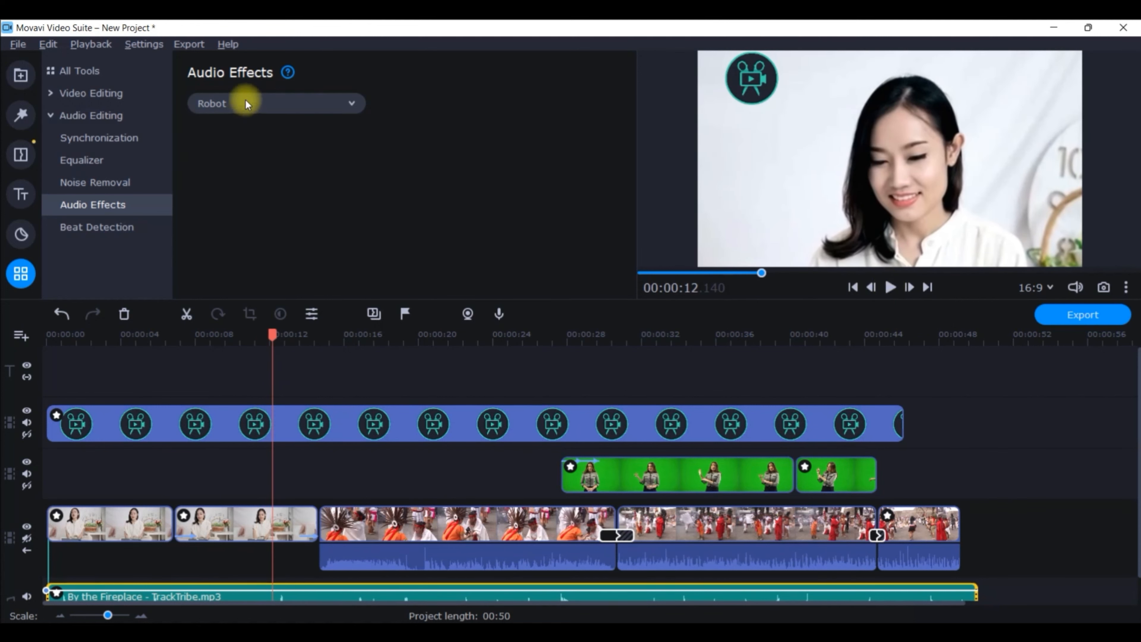
Remove the Equalizer and Robot effects from the music clip, keeping its noise removal
{"action": "left_click", "coordinate": [54, 594]}
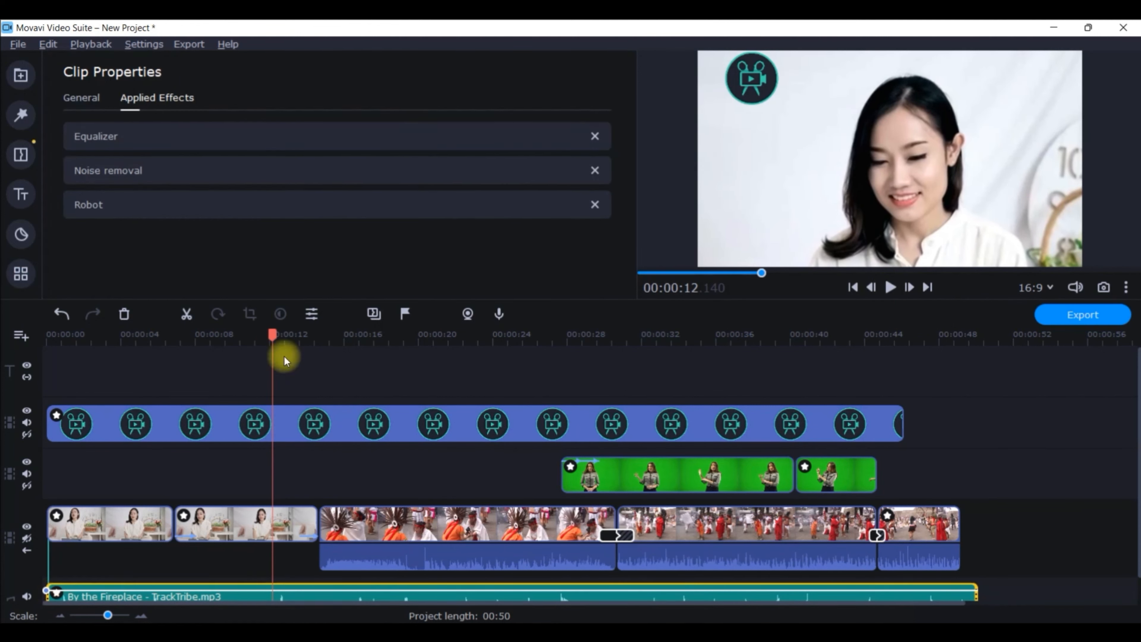
{"action": "left_click", "coordinate": [595, 136]}
{"action": "left_click", "coordinate": [594, 169]}
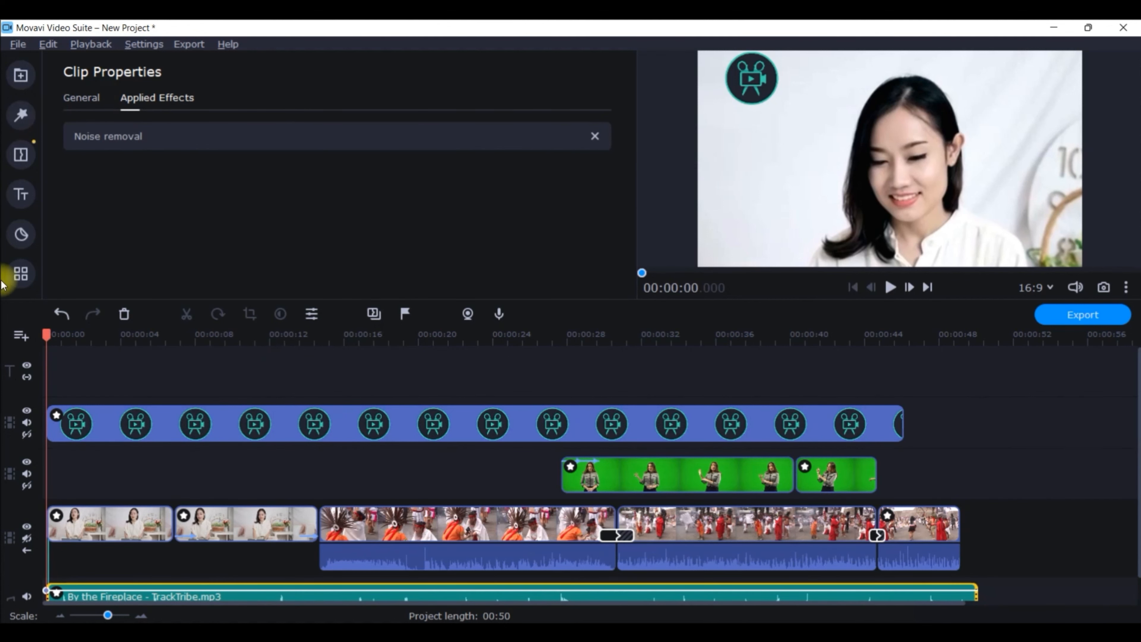
Detect the audio beats of the music clip and set the minimum time between beat markers to 1.25 sec
{"action": "left_click", "coordinate": [21, 273]}
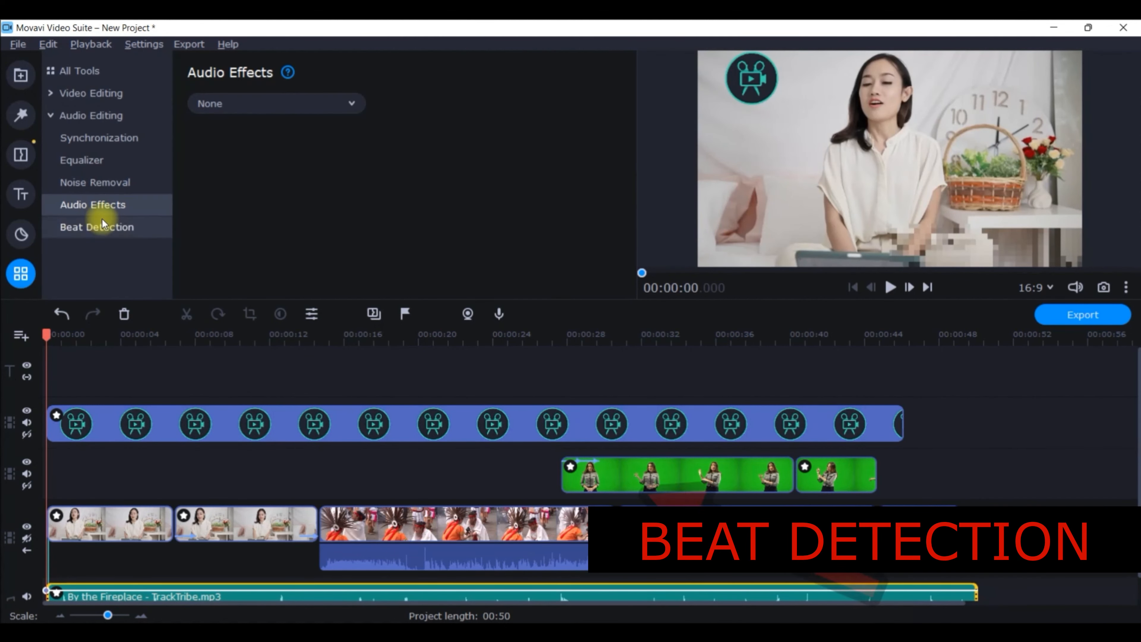
{"action": "left_click", "coordinate": [93, 232]}
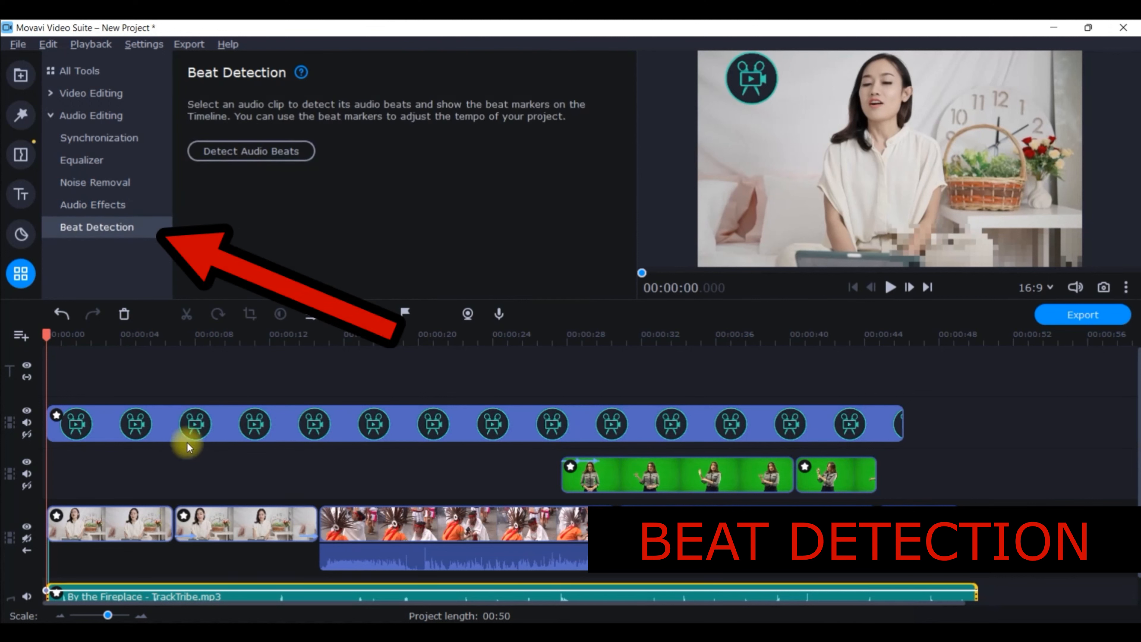
{"action": "left_click", "coordinate": [259, 152]}
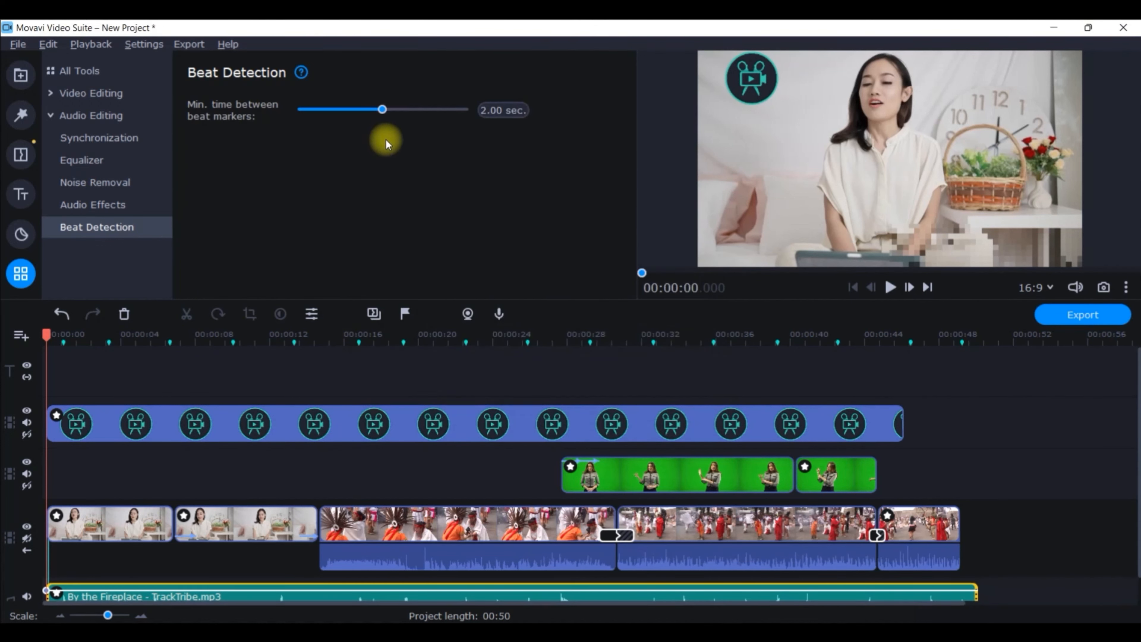
{"action": "left_click_drag", "start_coordinate": [383, 108], "coordinate": [352, 102]}
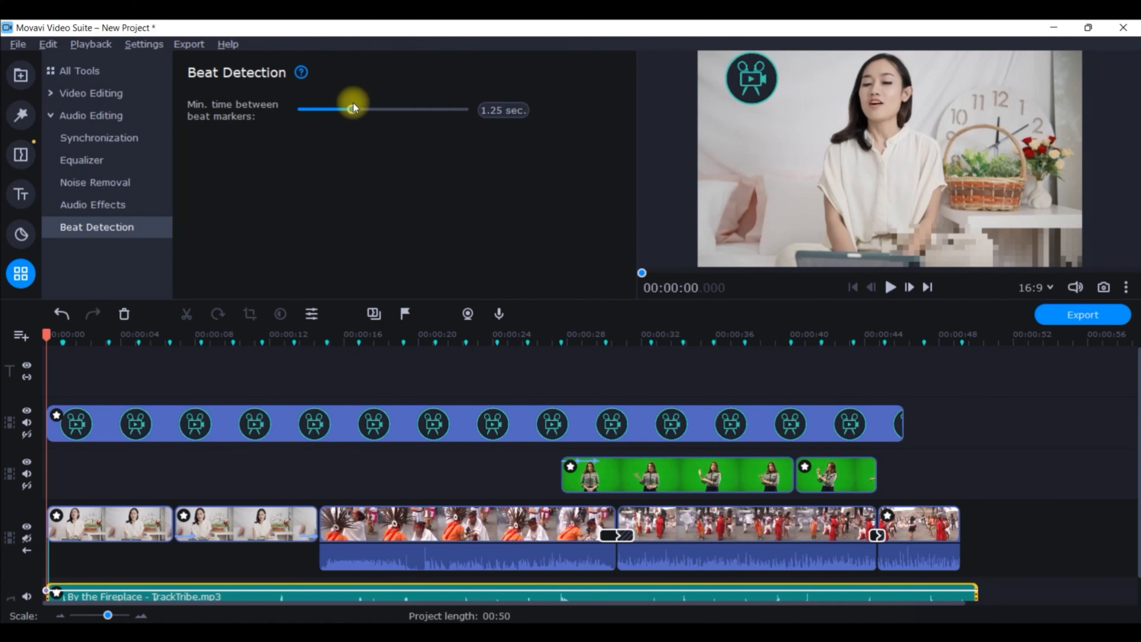
Trim the ends of the first and second video clips back to the nearest beat markers, at about 6.6 s and 13.3 s
{"action": "mouse_move", "coordinate": [163, 520]}
{"action": "left_mouse_down"}
{"action": "mouse_move", "coordinate": [174, 519]}
{"action": "mouse_move", "coordinate": [163, 518]}
{"action": "left_mouse_up"}
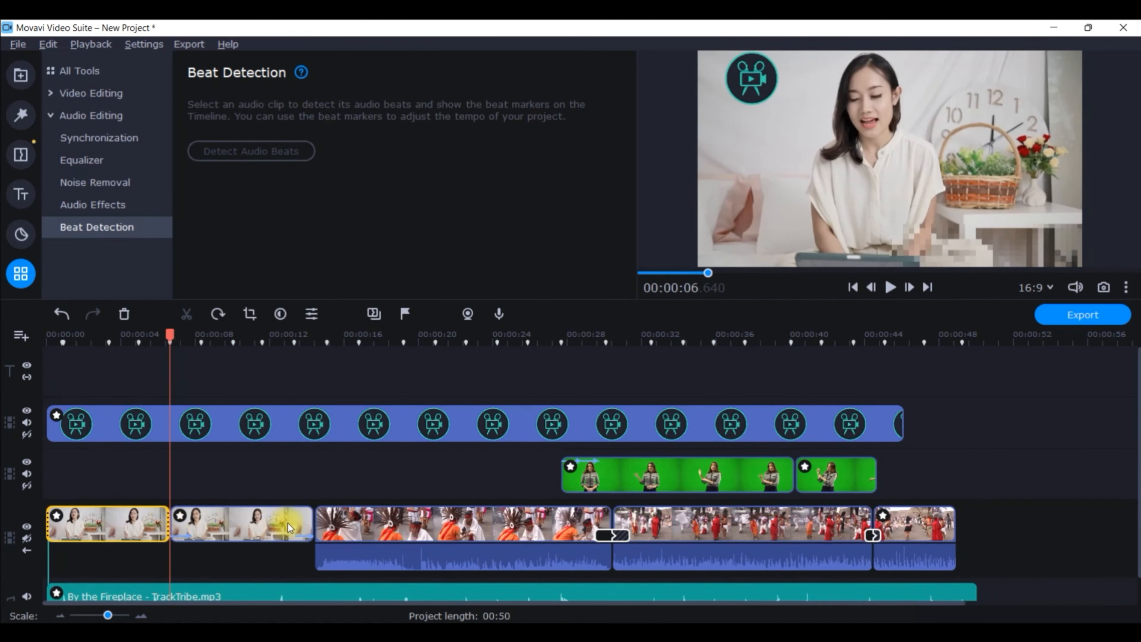
{"action": "left_click", "coordinate": [312, 521]}
{"action": "left_click_drag", "start_coordinate": [312, 521], "coordinate": [293, 527]}
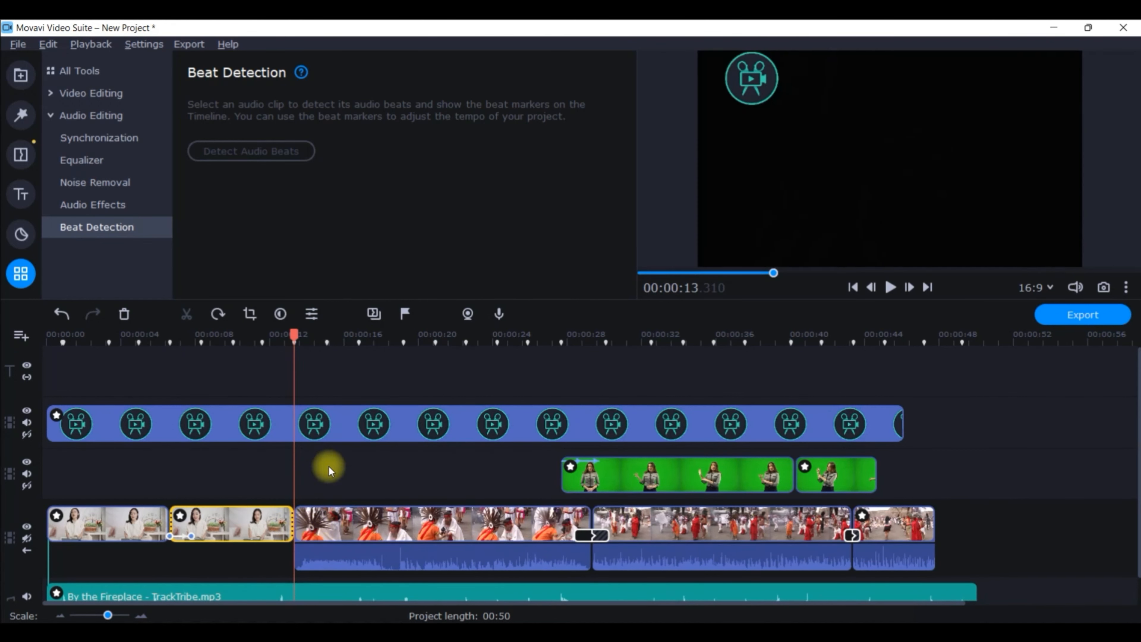
Play the project from the beginning to preview the beat-aligned cuts, and stop shortly after the third clip starts
{"action": "left_click_drag", "start_coordinate": [294, 339], "coordinate": [147, 336]}
{"action": "left_click", "coordinate": [21, 335]}
{"action": "left_click", "coordinate": [891, 286]}
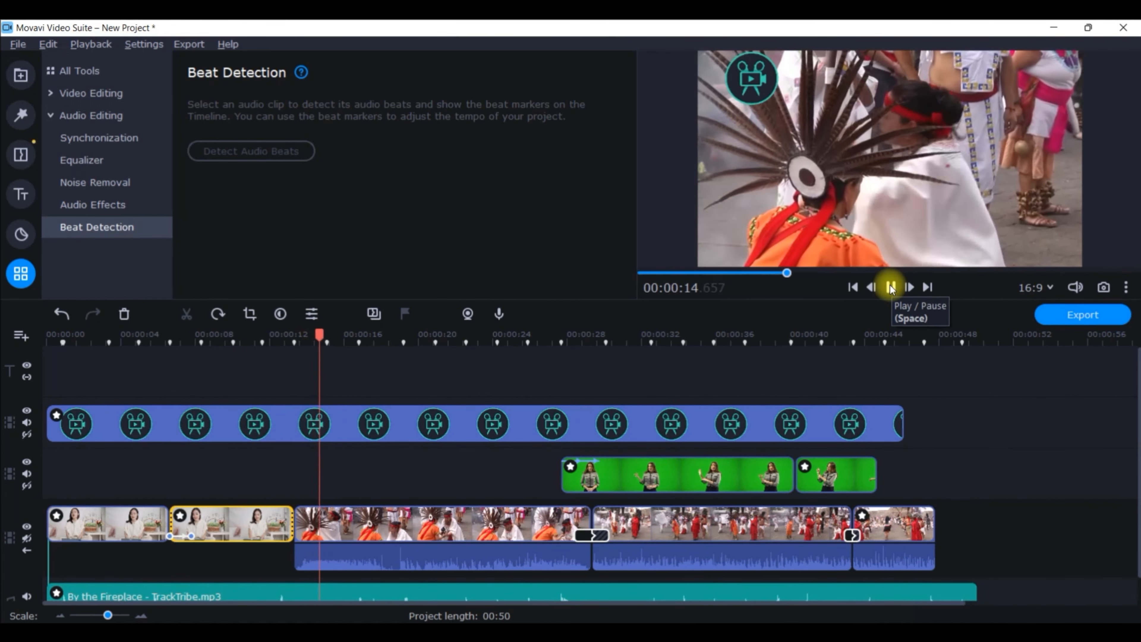
{"action": "left_click", "coordinate": [891, 287]}
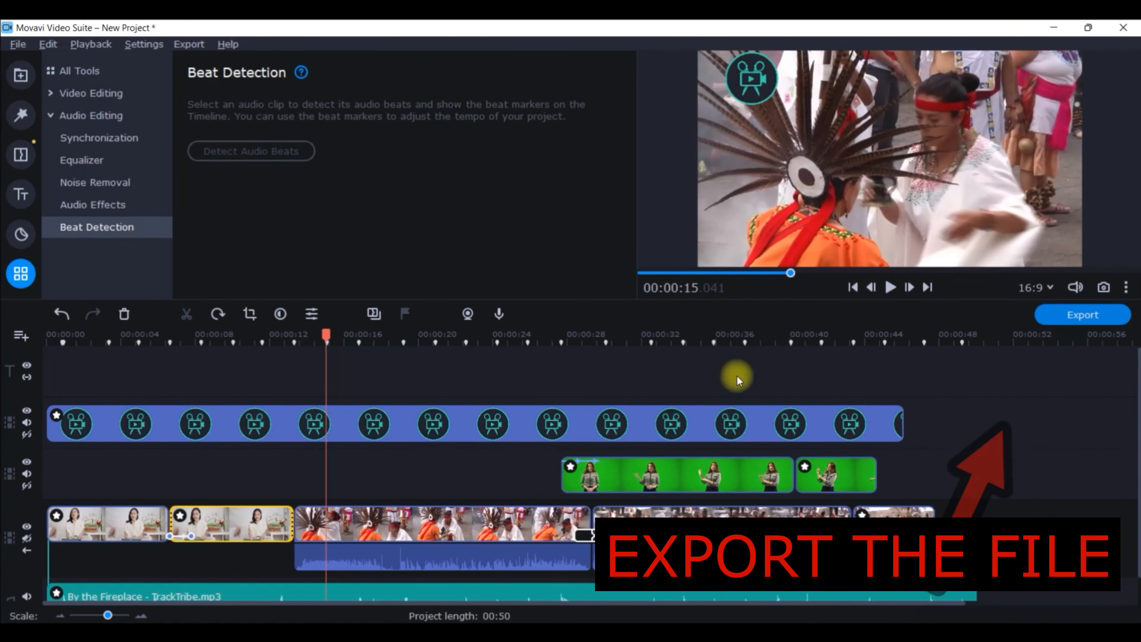
Open the export settings, review the audio, device, TV and online upload options, and return to the video file formats with MP4 selected
{"action": "left_click", "coordinate": [1083, 316]}
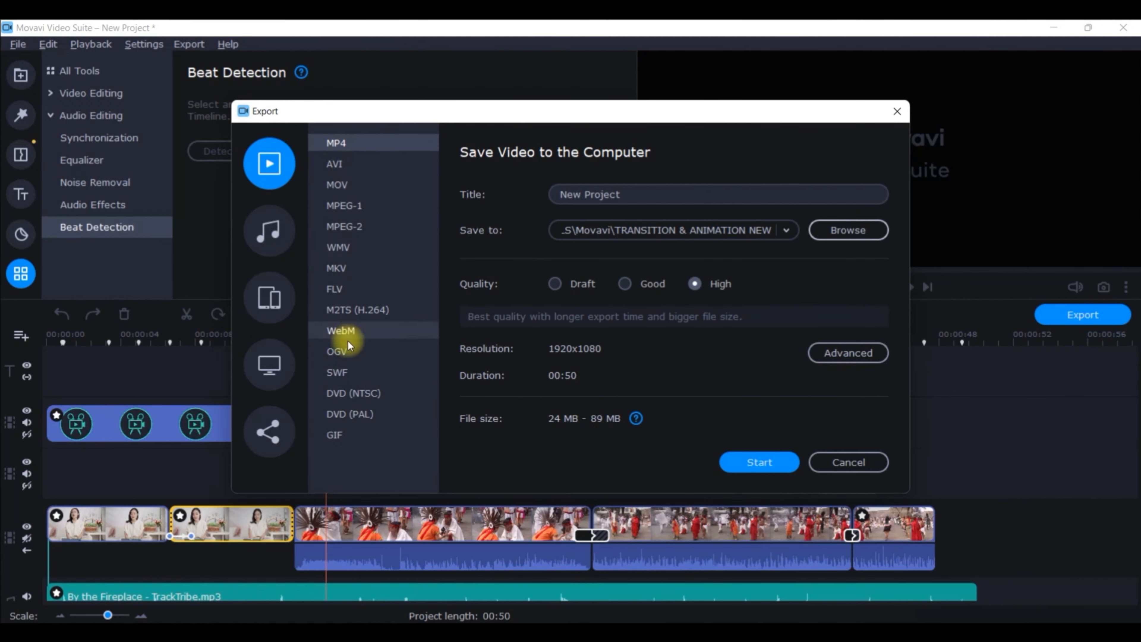
{"action": "left_click", "coordinate": [281, 236]}
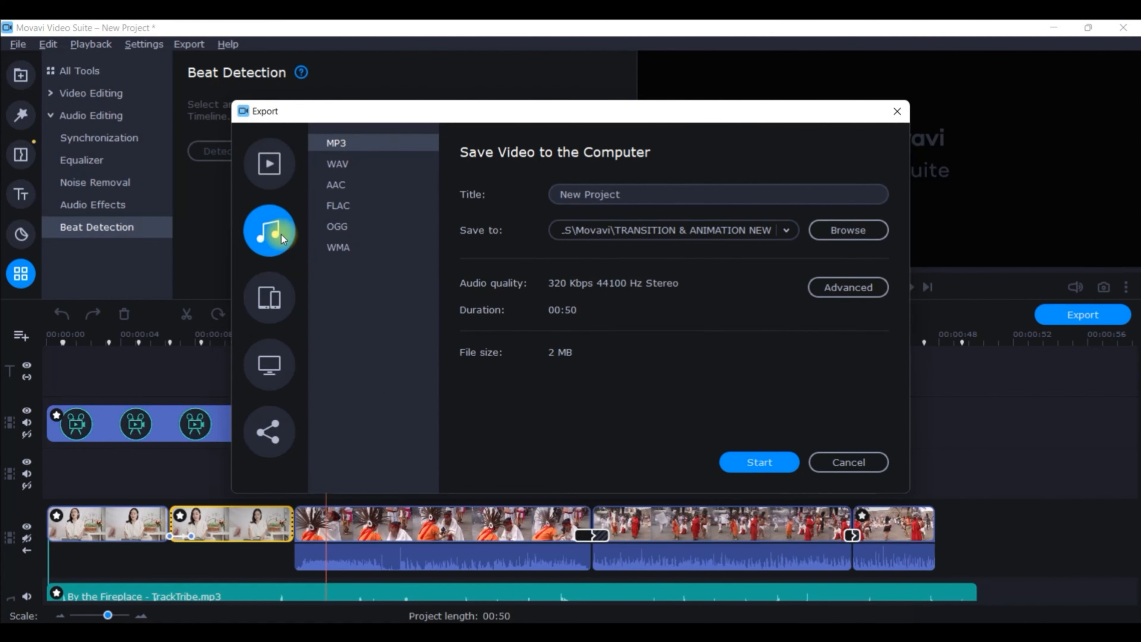
{"action": "left_click", "coordinate": [359, 146]}
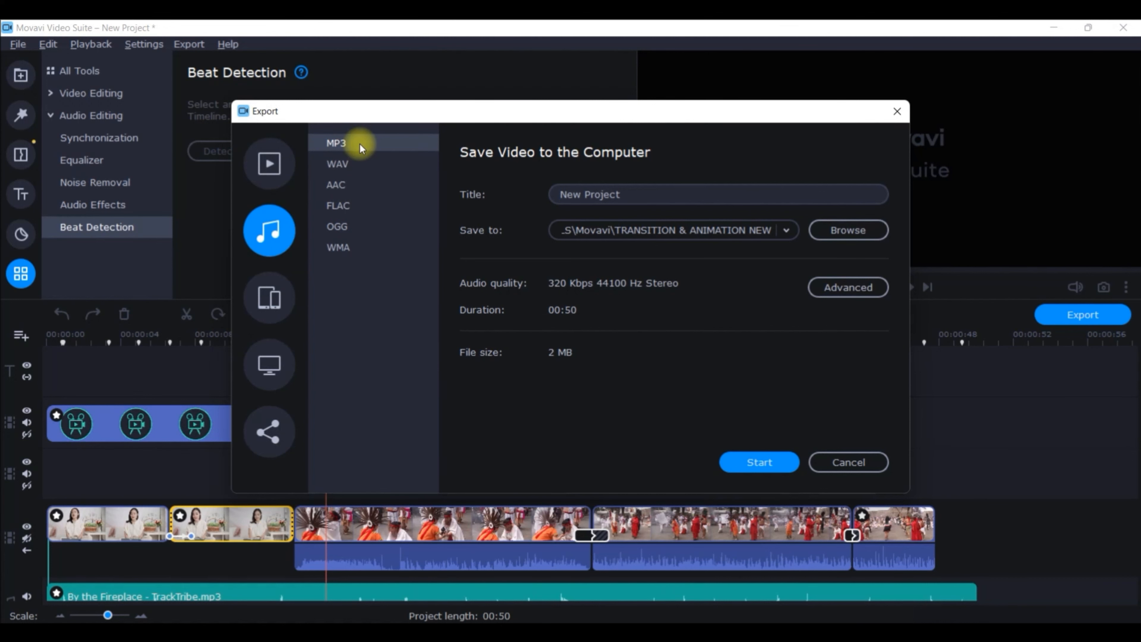
{"action": "left_click", "coordinate": [269, 297]}
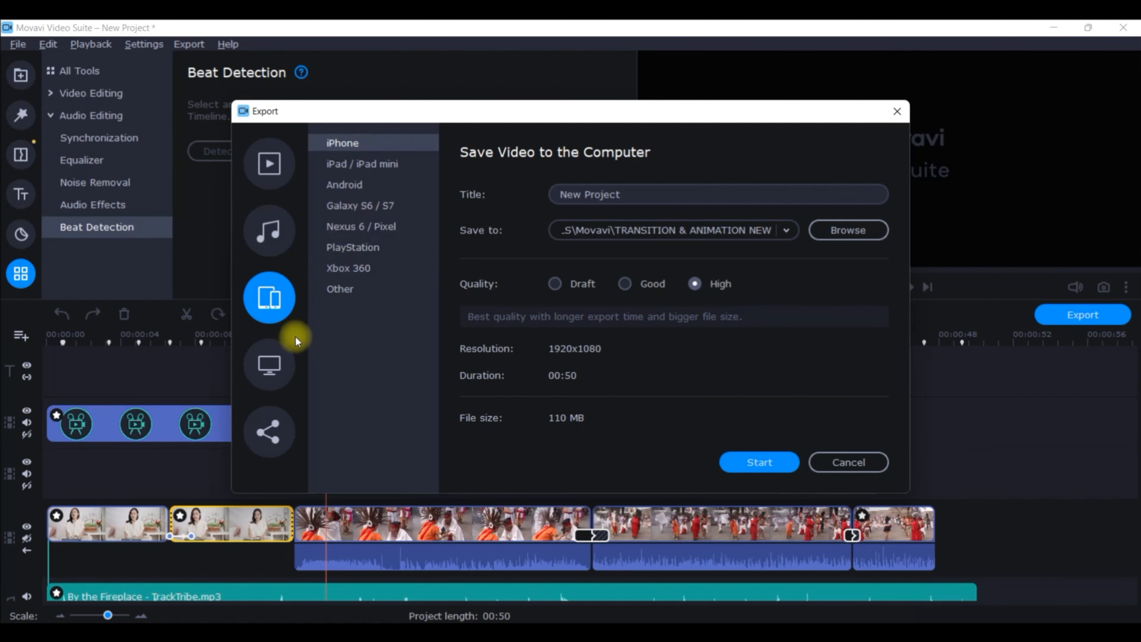
{"action": "left_click", "coordinate": [272, 357]}
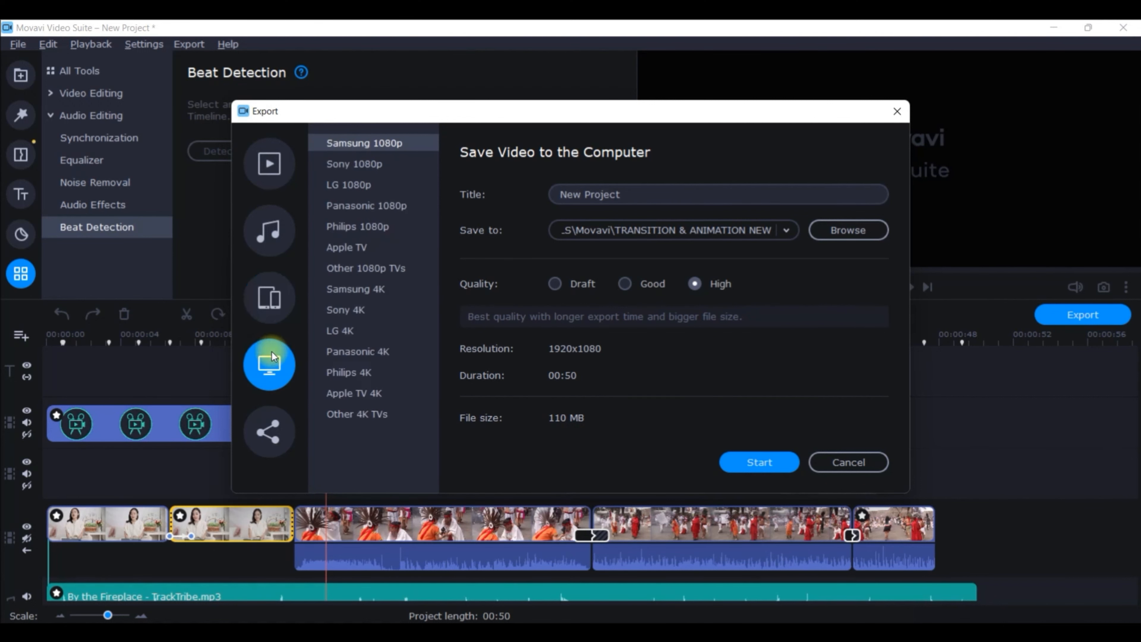
{"action": "left_click", "coordinate": [360, 147]}
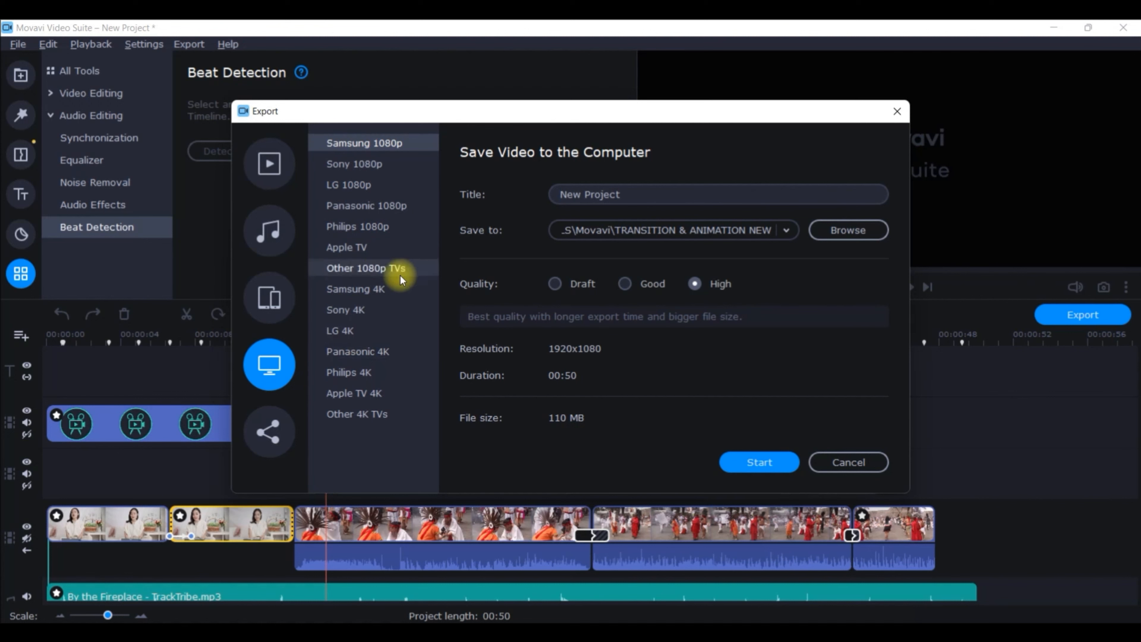
{"action": "left_click", "coordinate": [267, 432]}
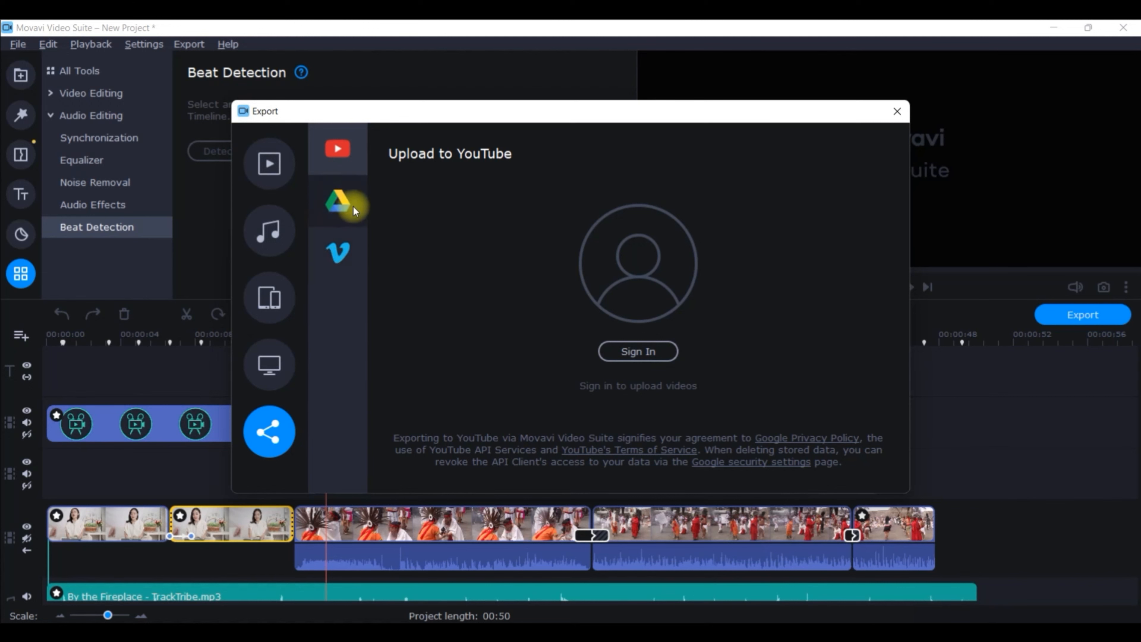
{"action": "left_click", "coordinate": [269, 167]}
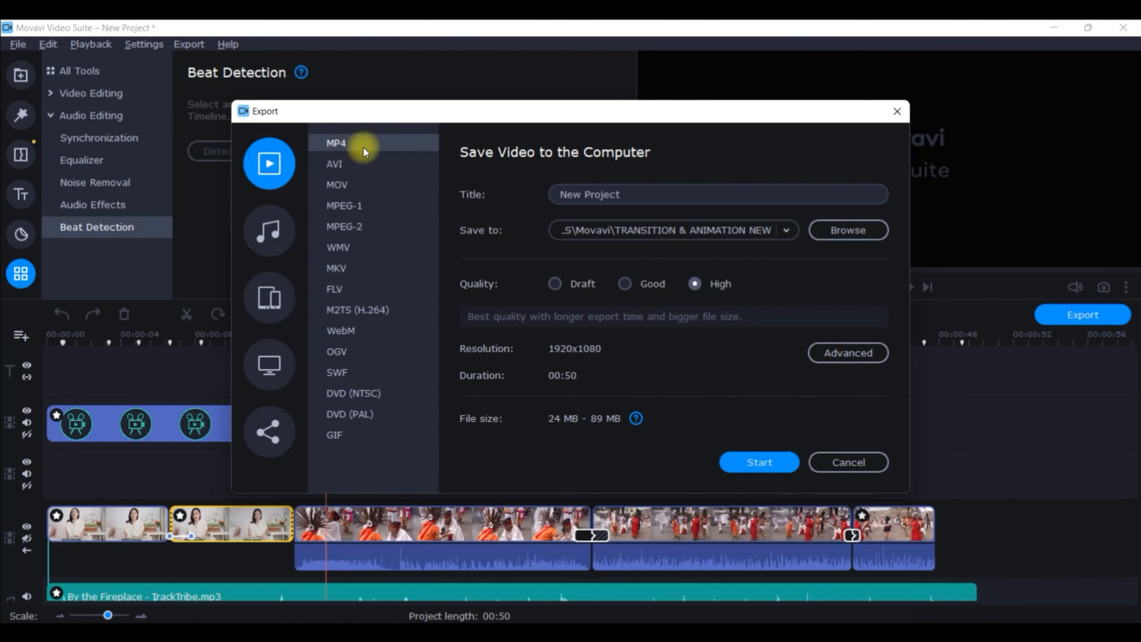
Title the exported video "Complete Video Editing Tutorial in Movavi 2022" and choose the COMPLETE VIDEO EDITING TUTORIAL folder inside Movavi as its save location
{"action": "left_click", "coordinate": [754, 193]}
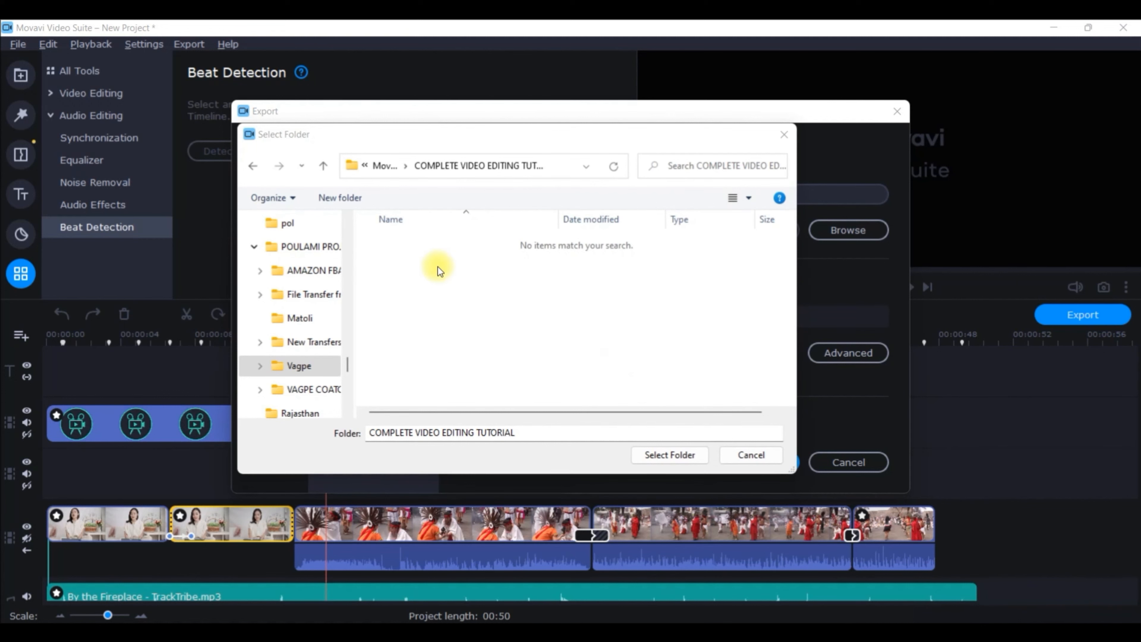
{"action": "left_click", "coordinate": [783, 134]}
{"action": "left_click", "coordinate": [844, 227]}
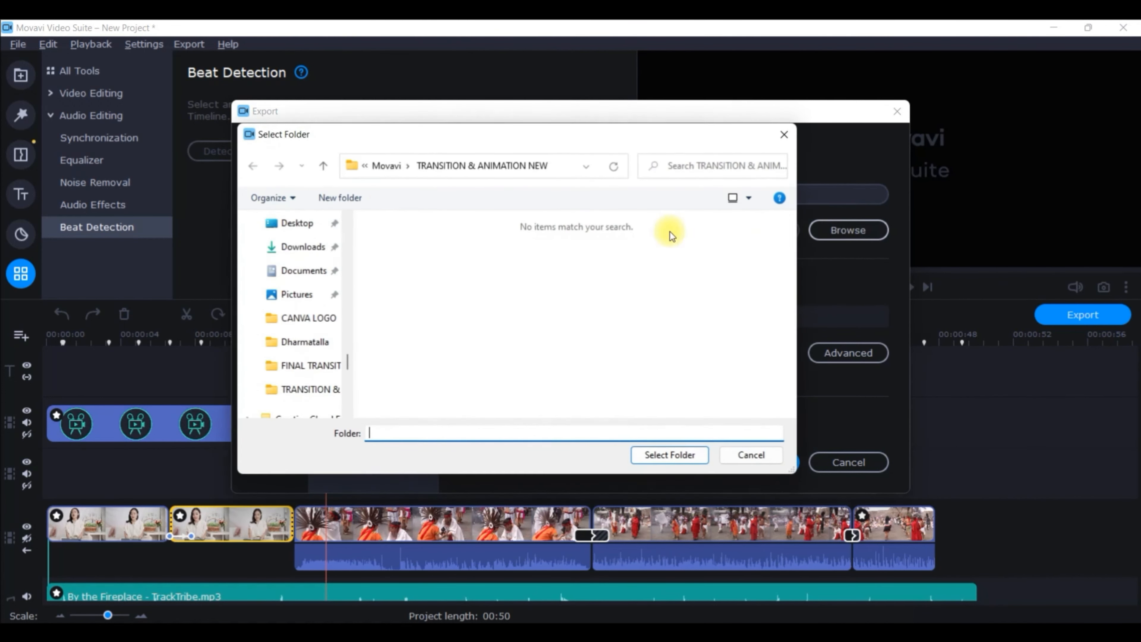
{"action": "left_click", "coordinate": [385, 166]}
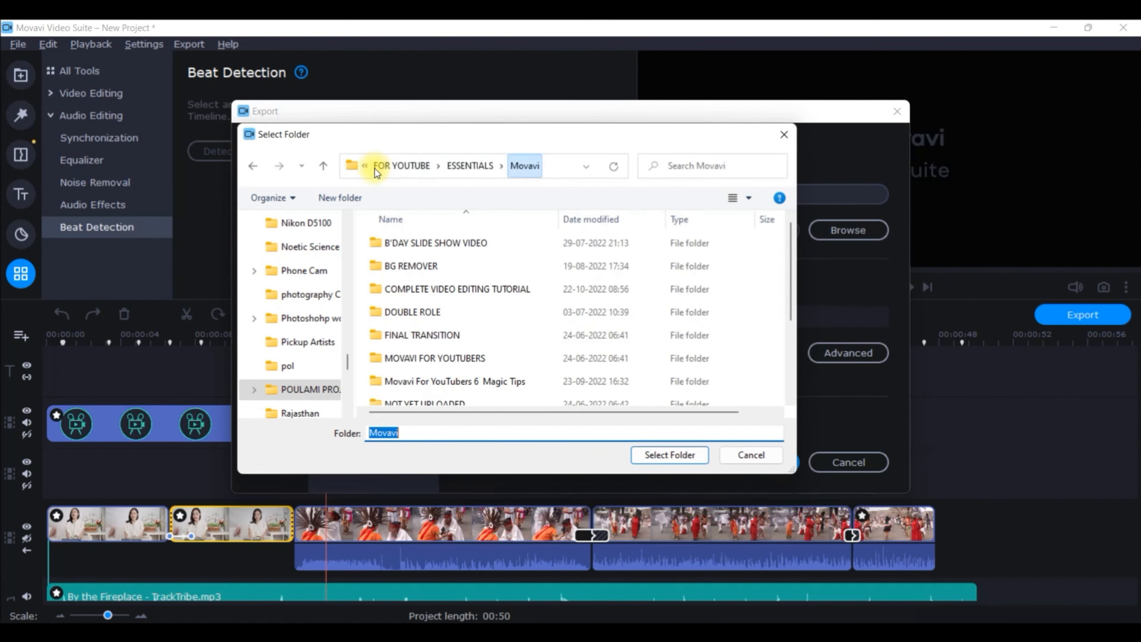
{"action": "double_click", "coordinate": [448, 288]}
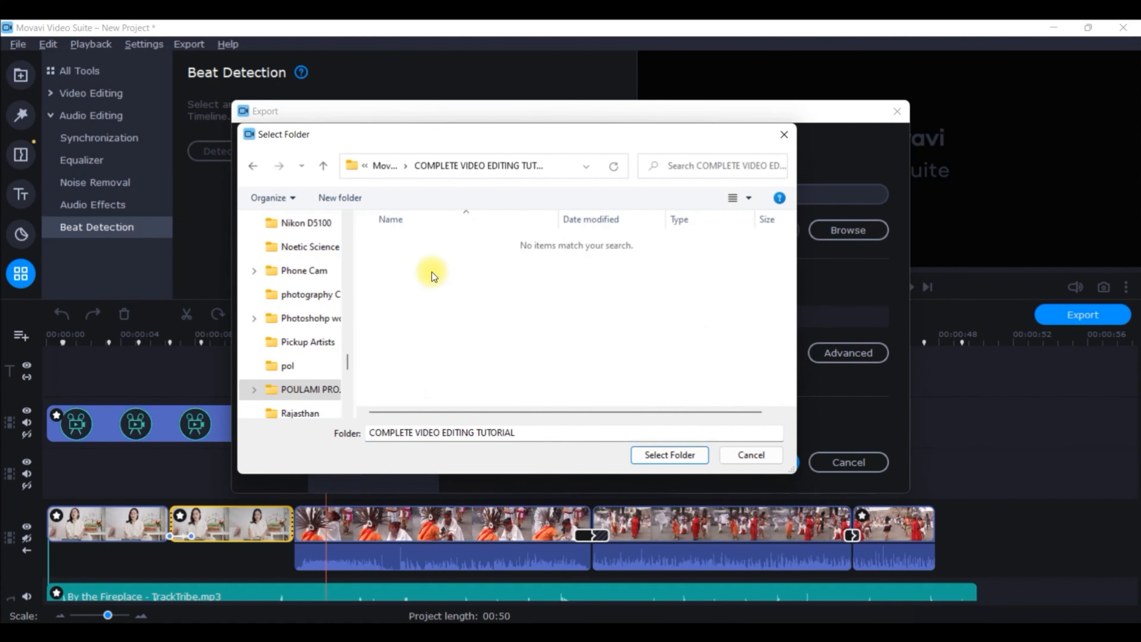
{"action": "left_click", "coordinate": [669, 455]}
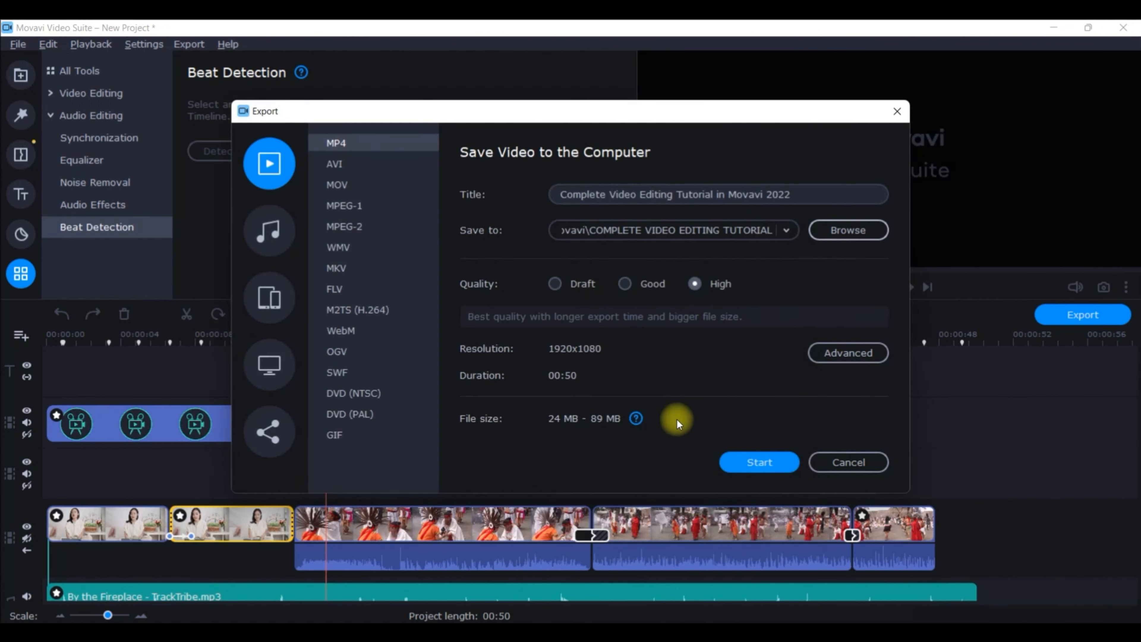
Try the Good export quality, return to High, and set the resolution to 3840x2160 (16:9) in the advanced export settings
{"action": "left_click", "coordinate": [625, 283]}
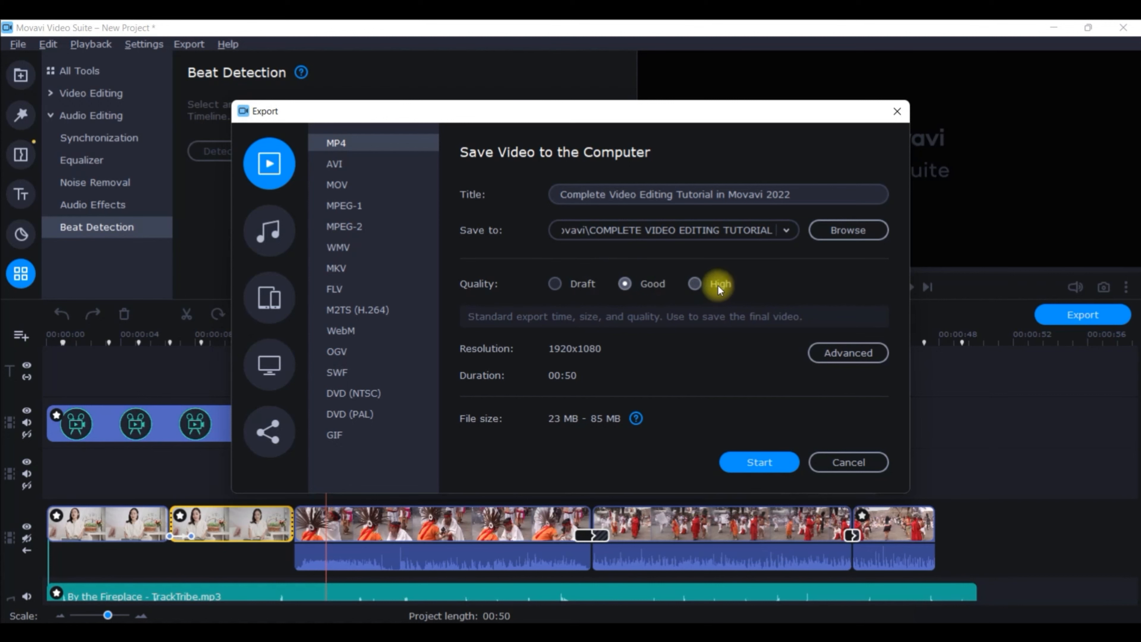
{"action": "left_click", "coordinate": [696, 284]}
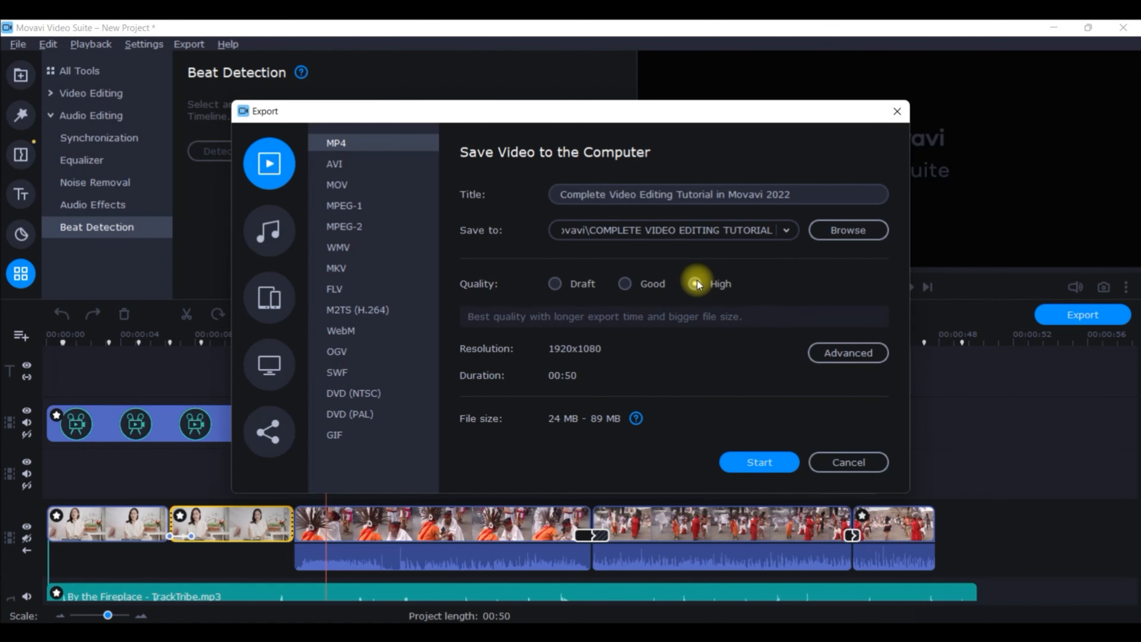
{"action": "left_click", "coordinate": [860, 353]}
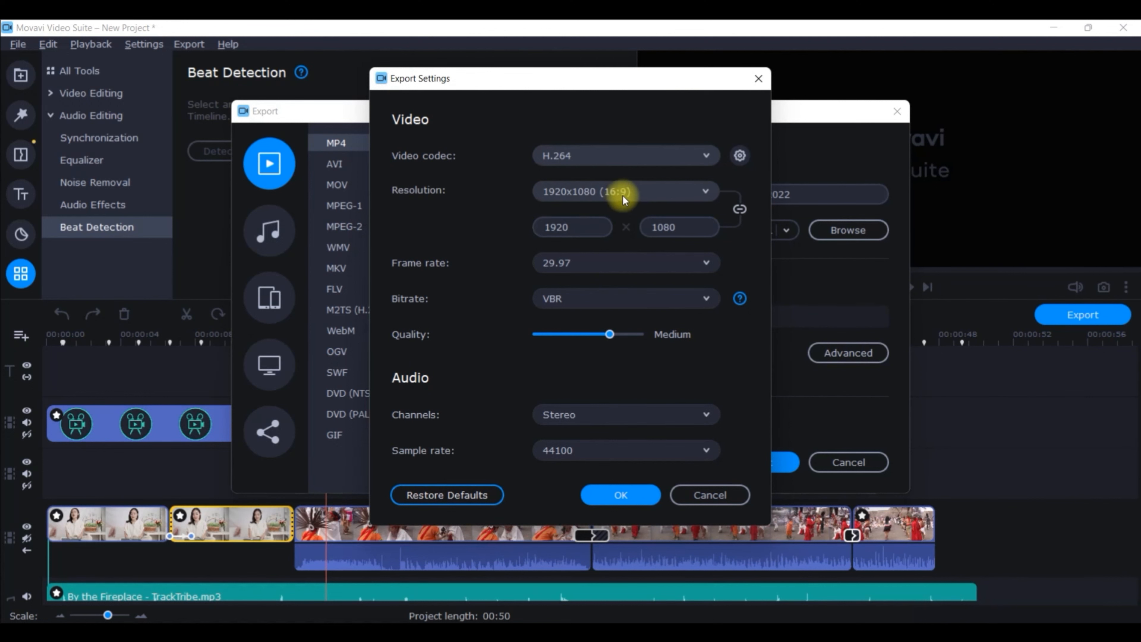
{"action": "left_click", "coordinate": [693, 192]}
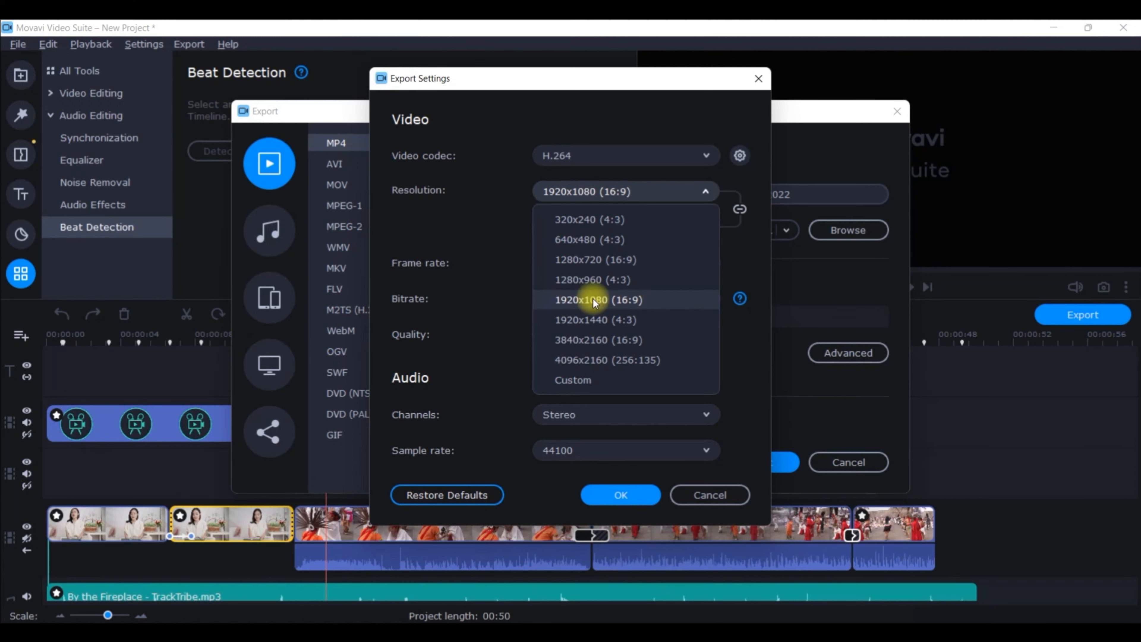
{"action": "left_click", "coordinate": [676, 303]}
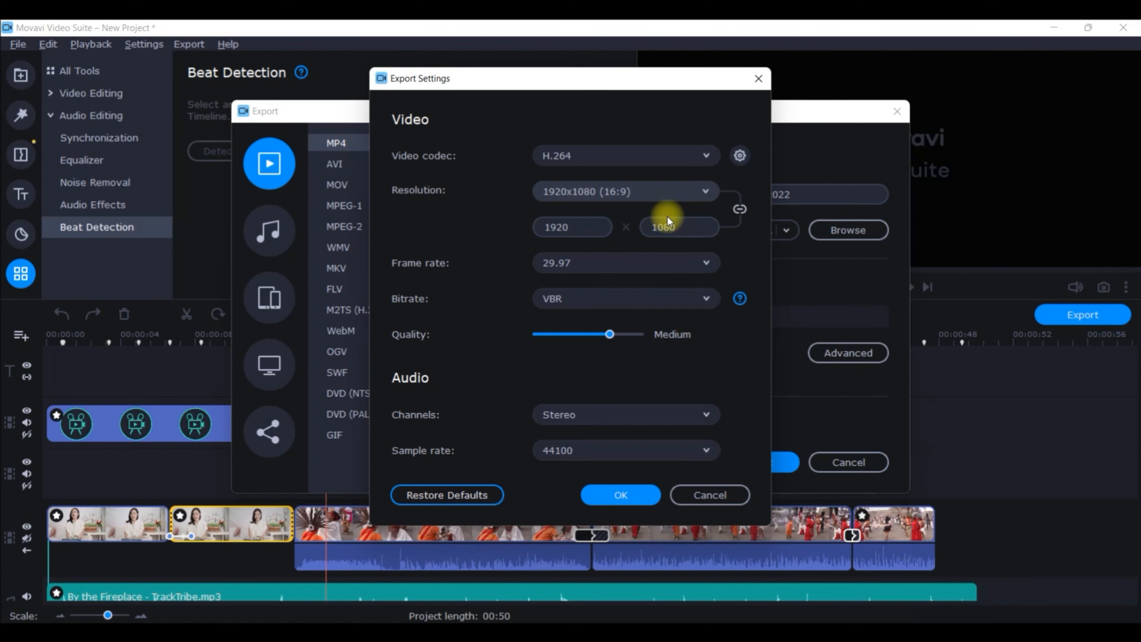
{"action": "left_click", "coordinate": [668, 192]}
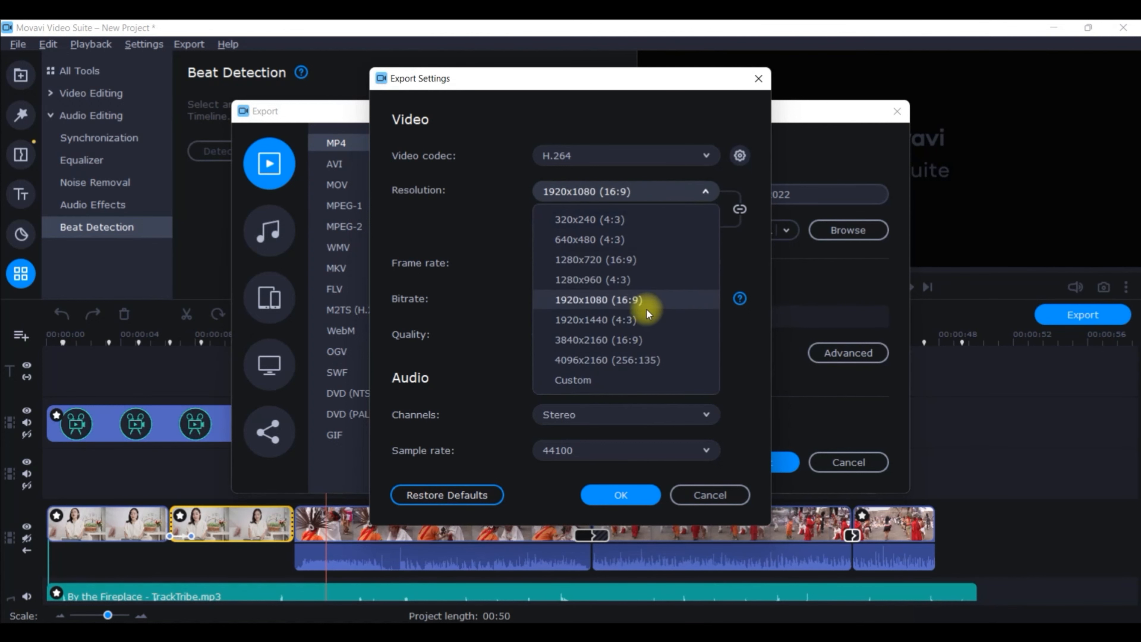
{"action": "left_click", "coordinate": [637, 340]}
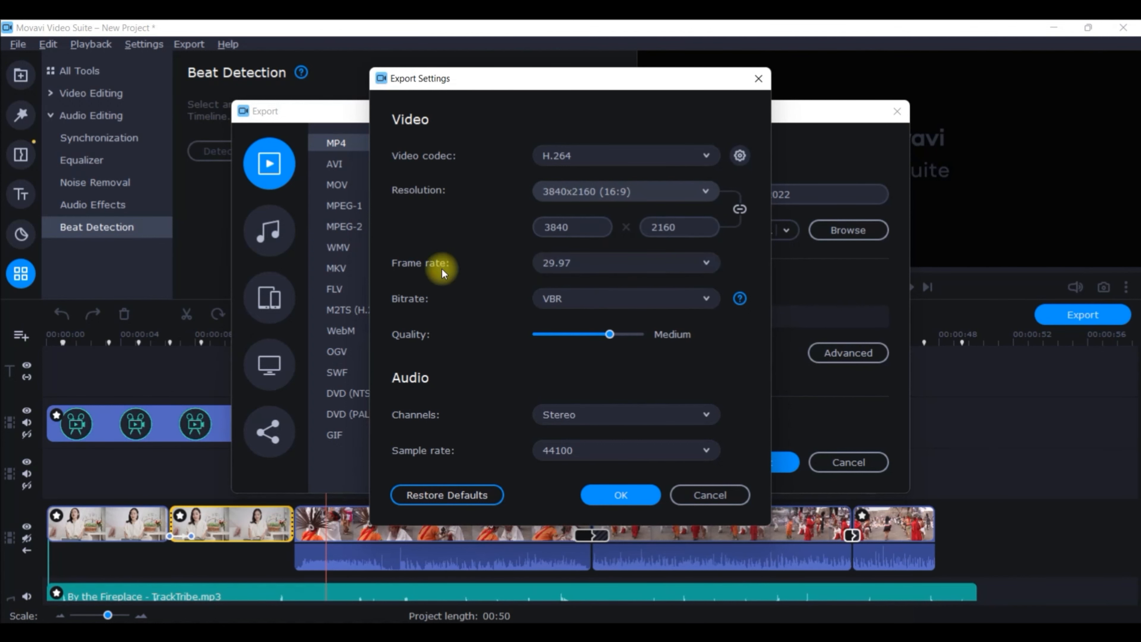
Open the frame rate choices in the advanced export settings
{"action": "left_click", "coordinate": [593, 264]}
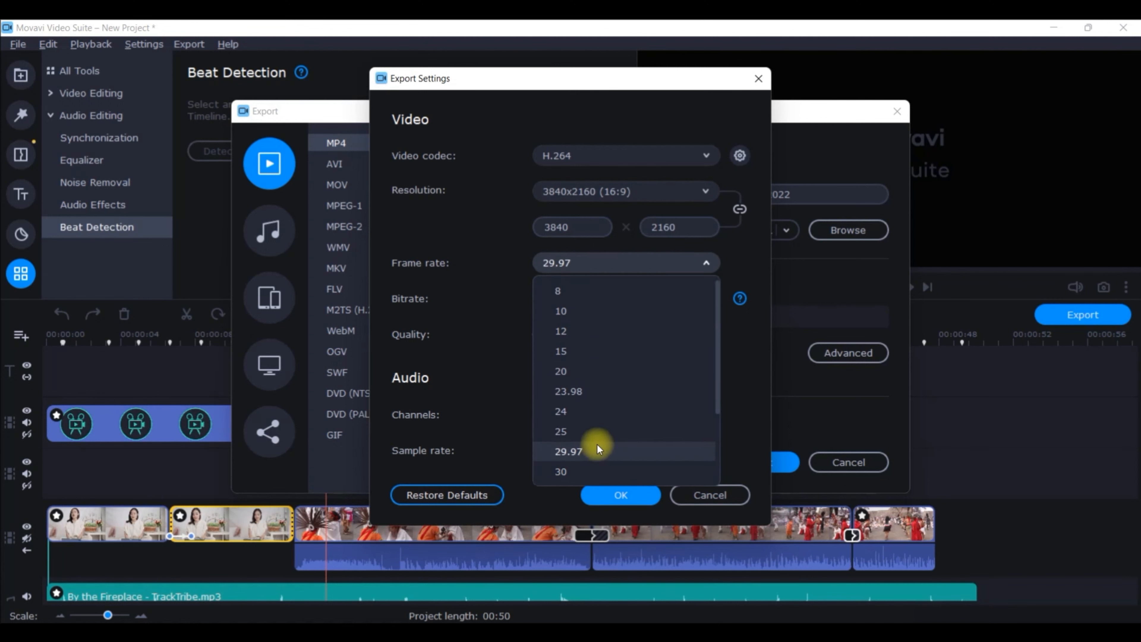